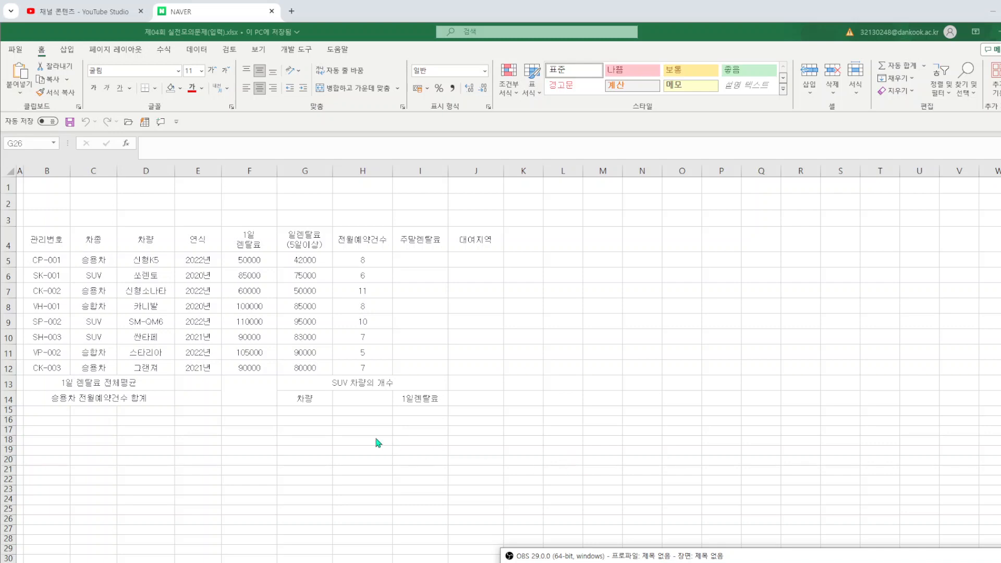
# - Apply all borders to the rental table in B4:J14
pyautogui.click(373, 456)
pyautogui.moveTo(66, 245); pyautogui.dragTo(461, 397)
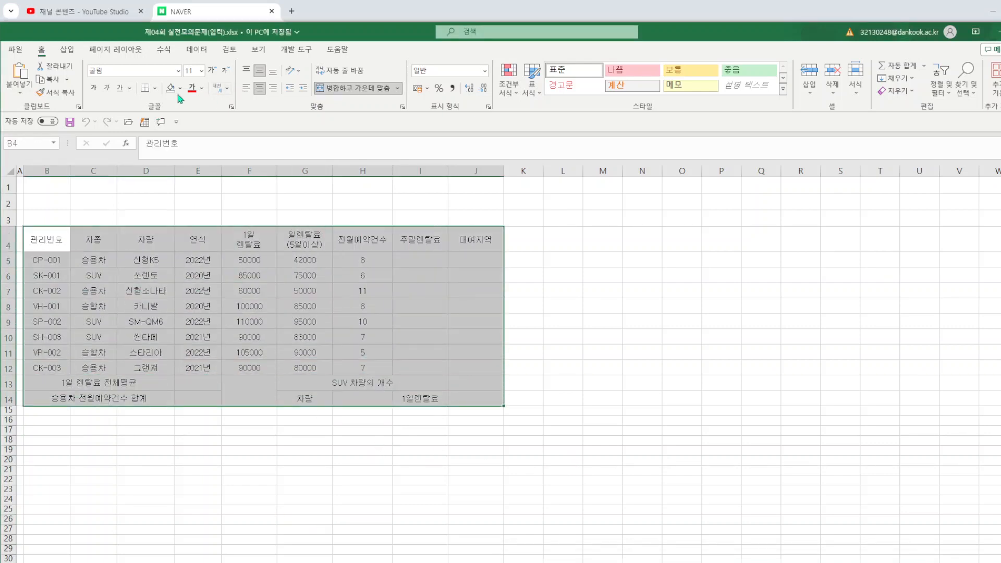
pyautogui.click(154, 91)
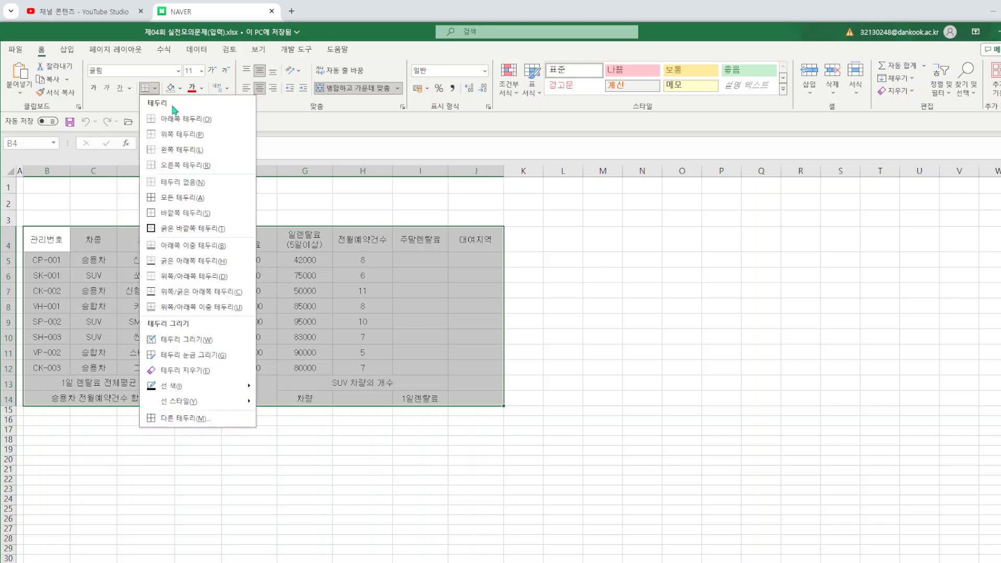
pyautogui.click(183, 198)
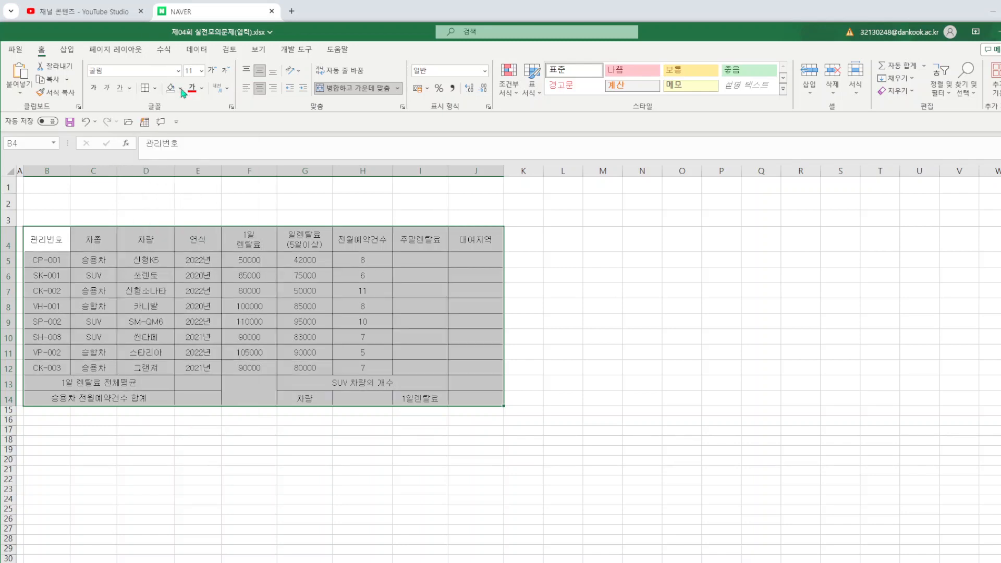
# - Apply thick outside borders around the whole table B4:J14 and around its data rows B5:J12
pyautogui.click(155, 89)
pyautogui.click(181, 228)
pyautogui.click(641, 292)
pyautogui.moveTo(56, 260); pyautogui.dragTo(459, 362)
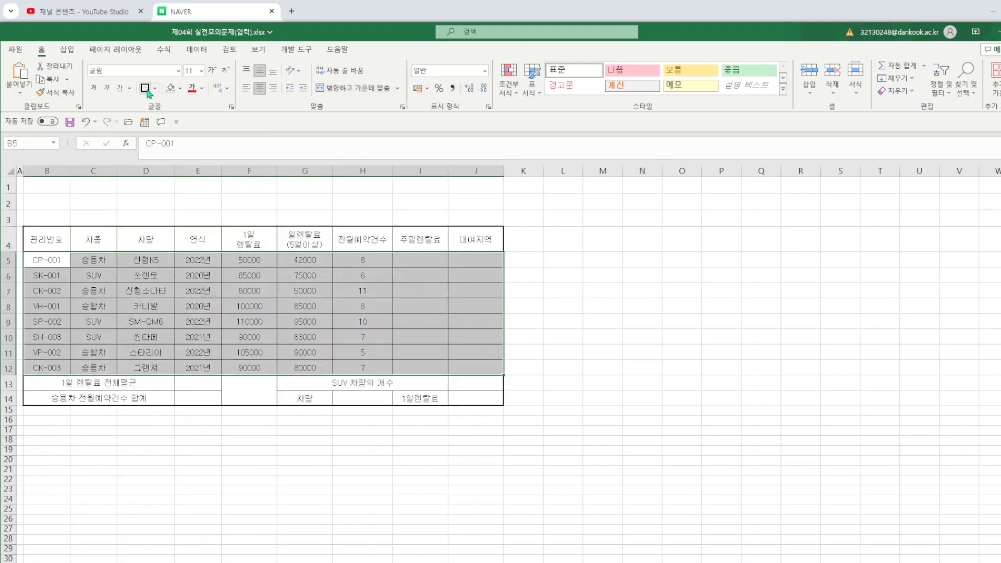
# - Add both diagonal border lines to the merged cell F13 so it is crossed out with an X
pyautogui.click(248, 389)
pyautogui.rightClick(248, 390)
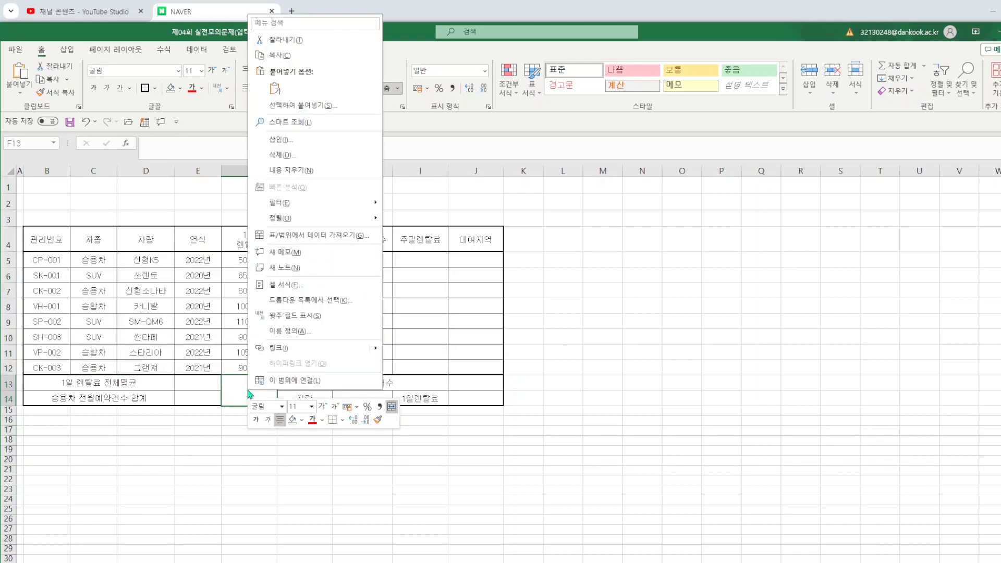
pyautogui.click(286, 284)
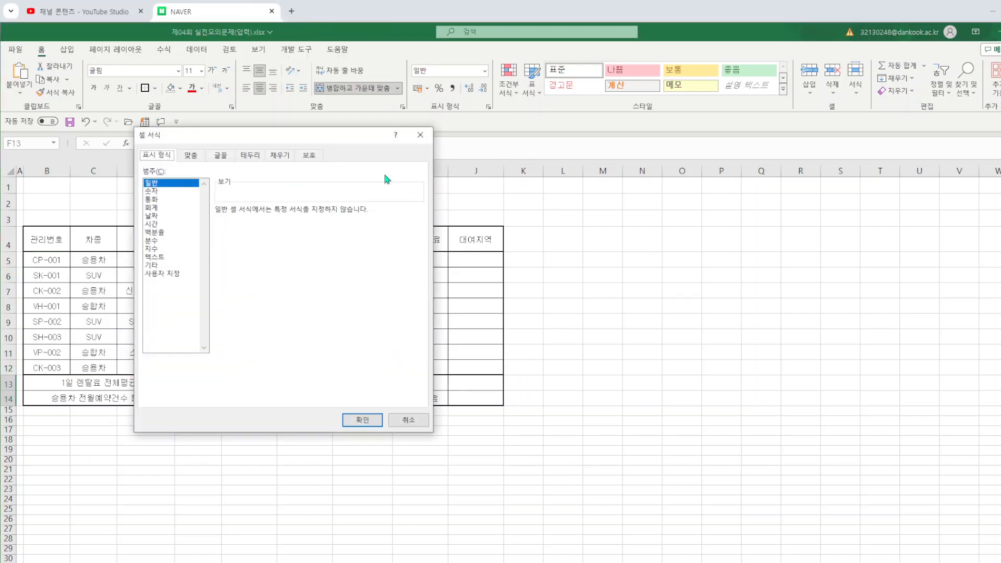
pyautogui.click(251, 156)
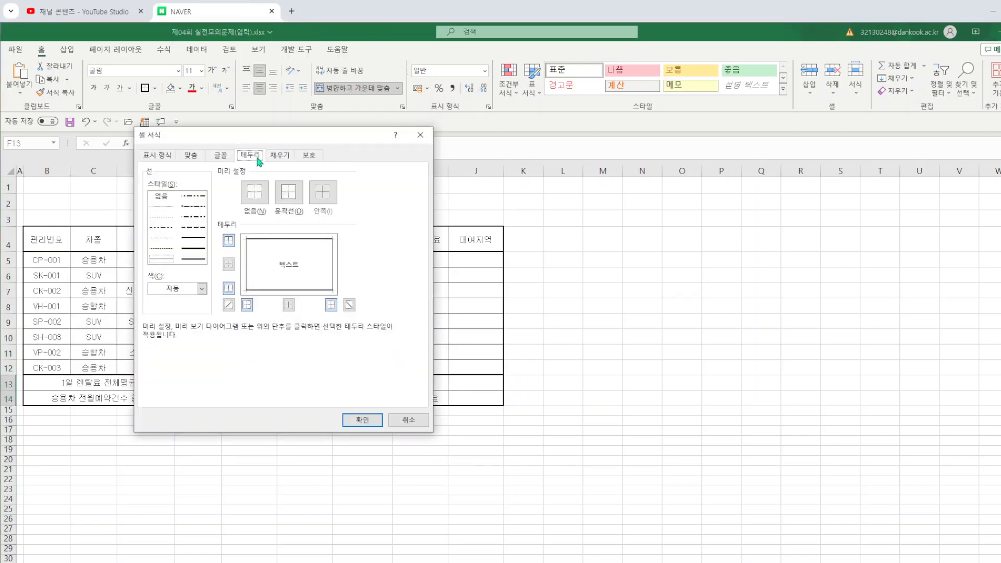
pyautogui.click(229, 305)
pyautogui.click(349, 305)
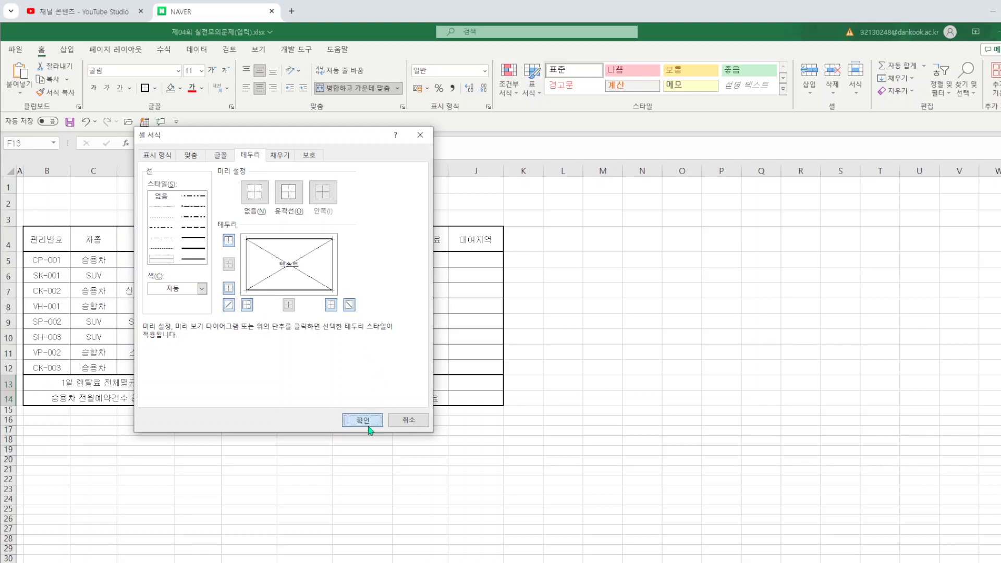
pyautogui.click(366, 423)
pyautogui.click(698, 339)
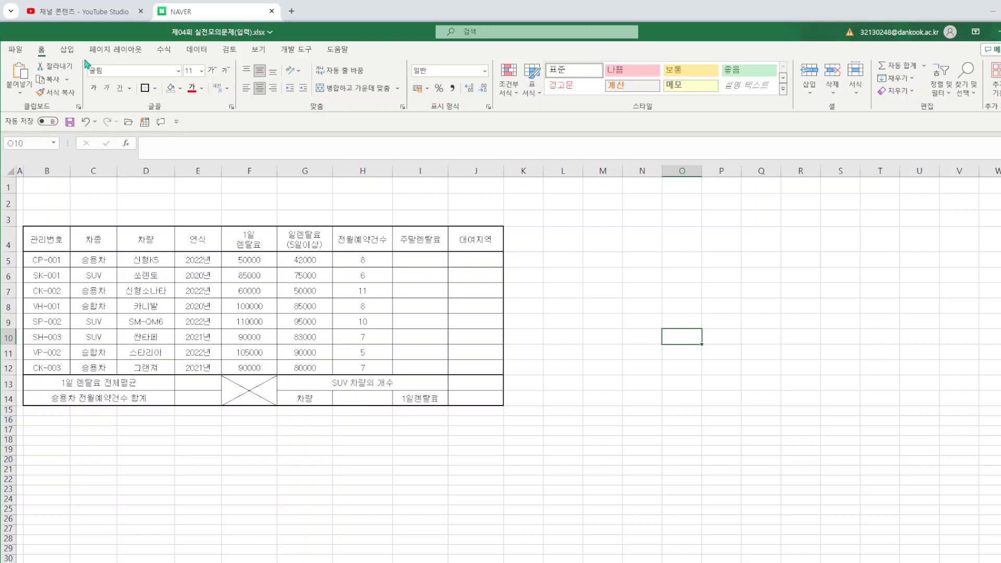
# - Insert a trapezoid shape about 1.64 cm high and 13.47 cm wide above the table, across columns B to G
pyautogui.click(68, 52)
pyautogui.click(139, 88)
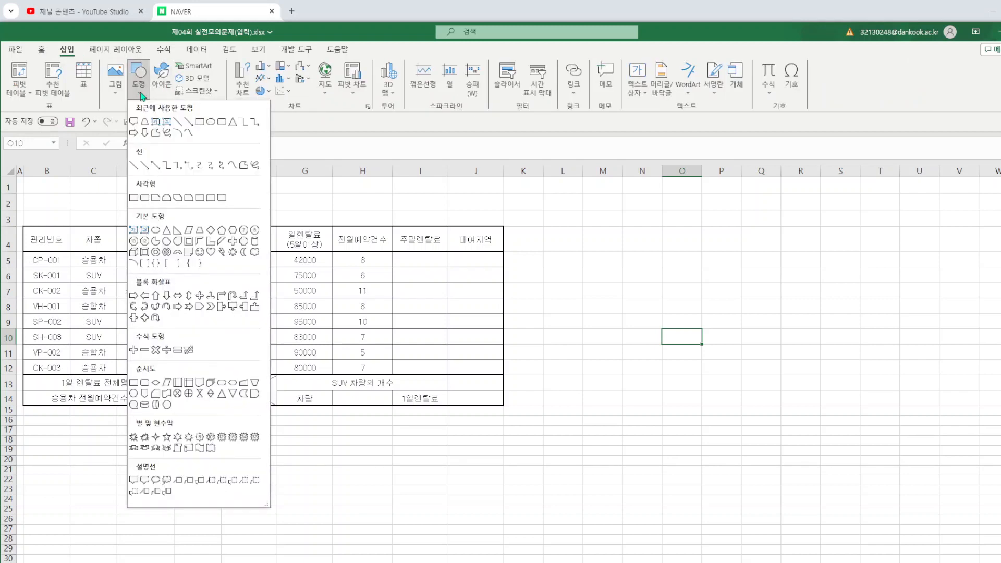
pyautogui.click(199, 231)
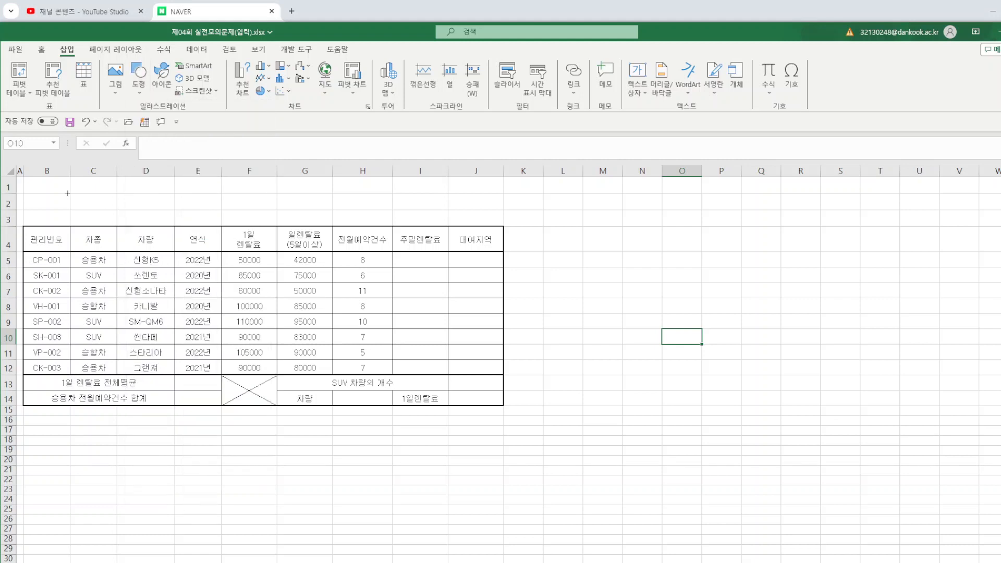
pyautogui.moveTo(37, 184)
pyautogui.mouseDown()
pyautogui.moveTo(241, 215)
pyautogui.moveTo(324, 213)
pyautogui.moveTo(317, 218)
pyautogui.mouseUp()
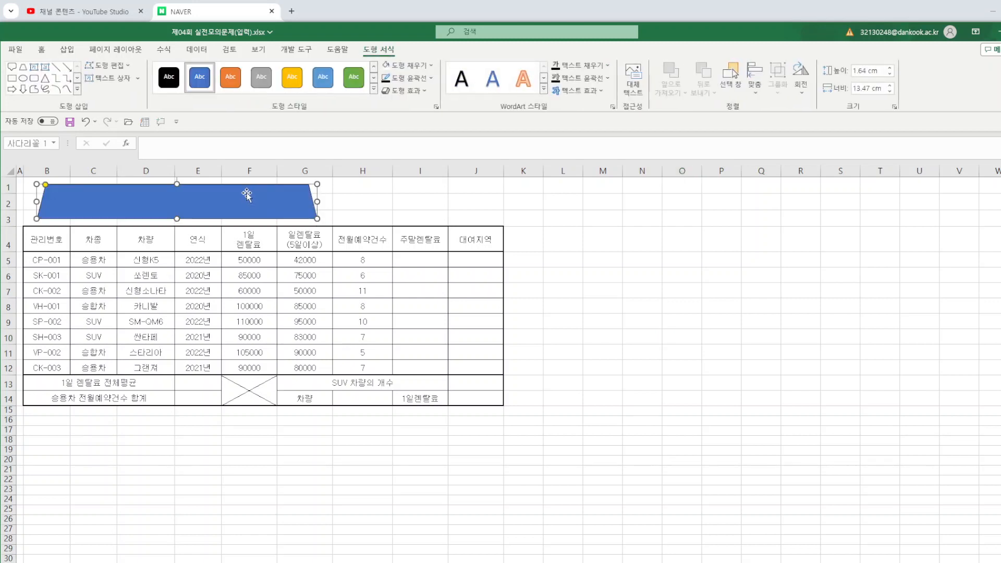
# - Enter the title 부산 하나로 렌트카 대여안내 in the trapezoid
pyautogui.write('QN부산 하')
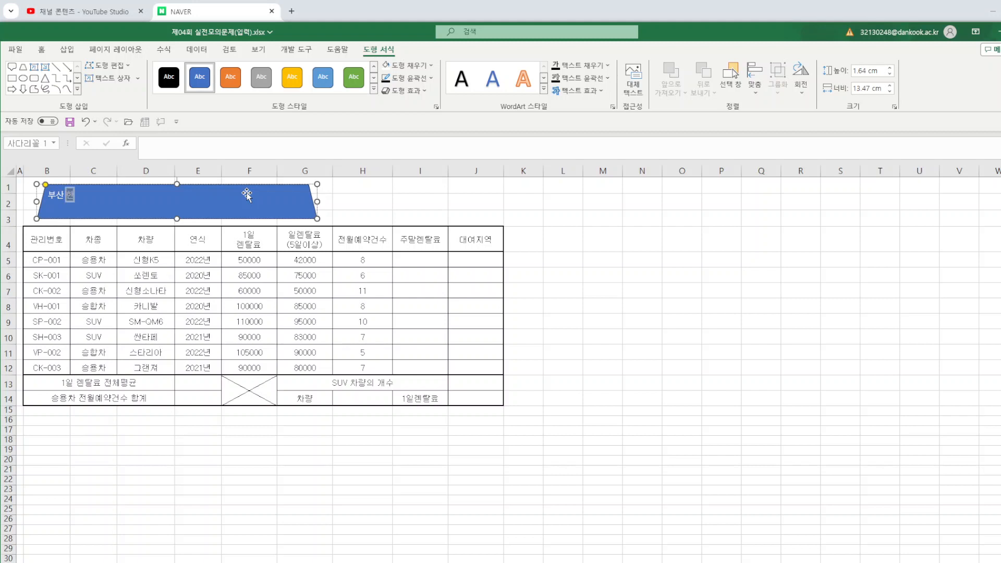
pyautogui.write('나로 렌트')
pyautogui.write('카ㅇ')
pyautogui.press('BackSpace')
pyautogui.press('BackSpace')
pyautogui.write('대여 안내')
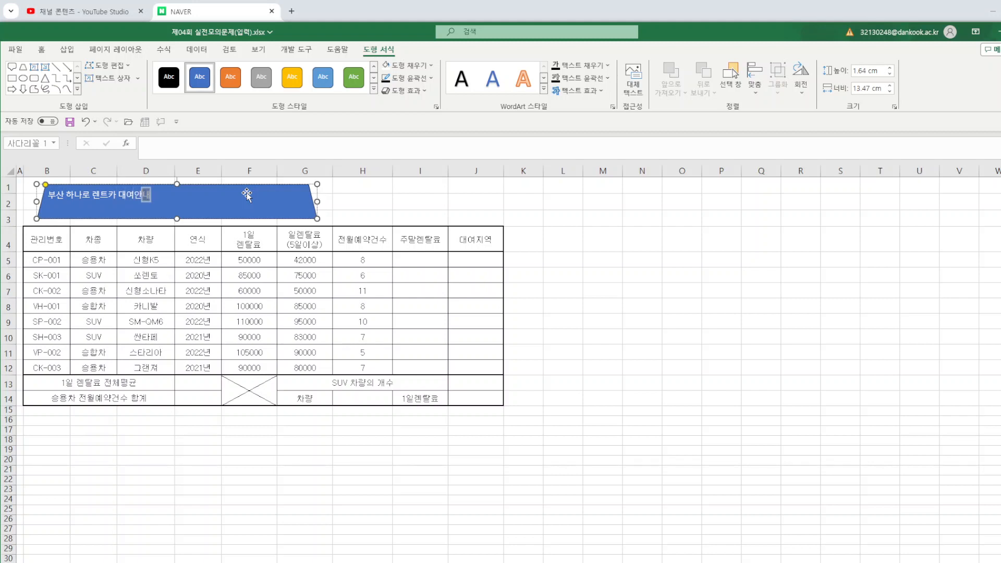
pyautogui.click(430, 208)
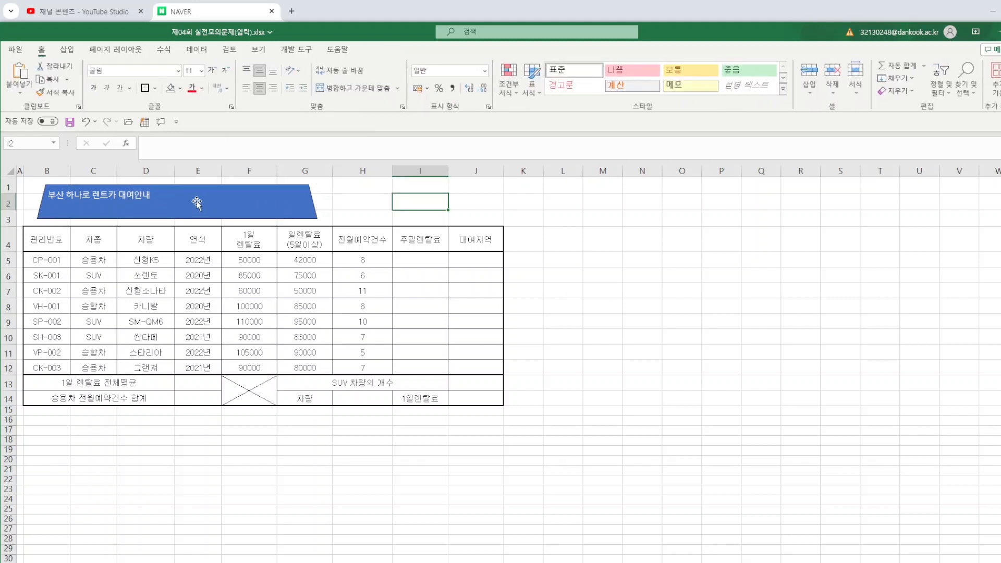
# - Format the trapezoid's title text in 굴림, size 24, bold and black
pyautogui.click(150, 195)
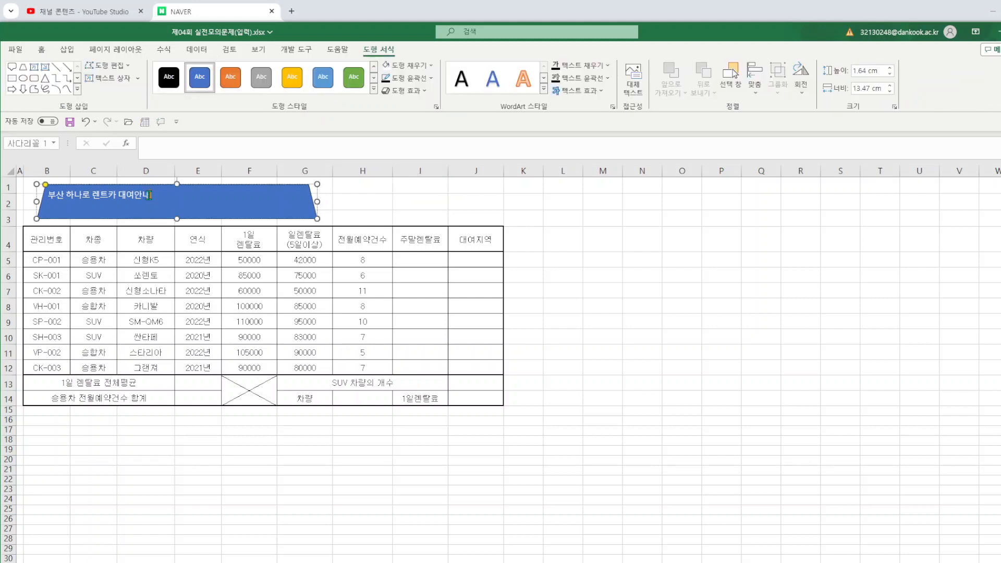
pyautogui.moveTo(149, 194); pyautogui.dragTo(6, 197)
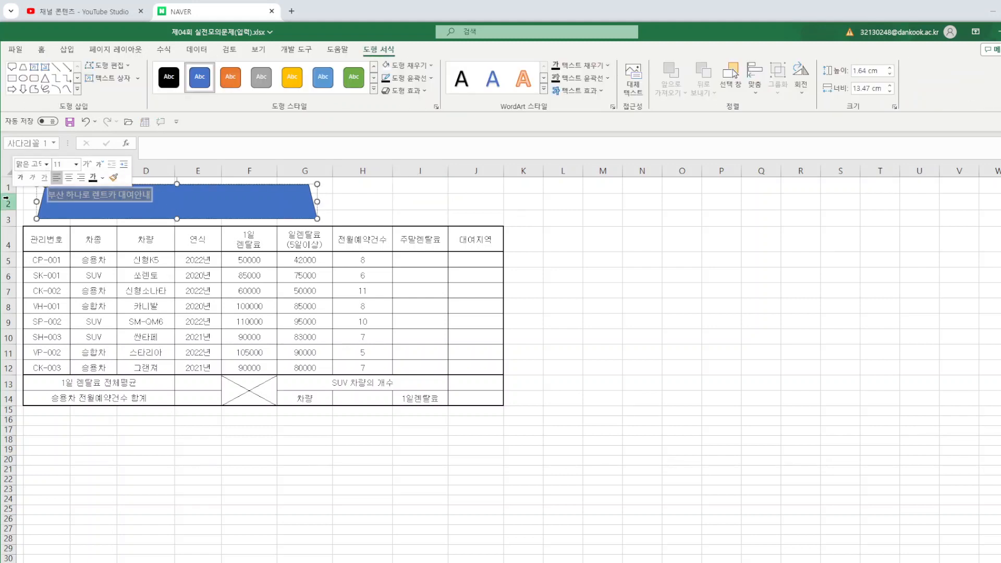
pyautogui.click(41, 52)
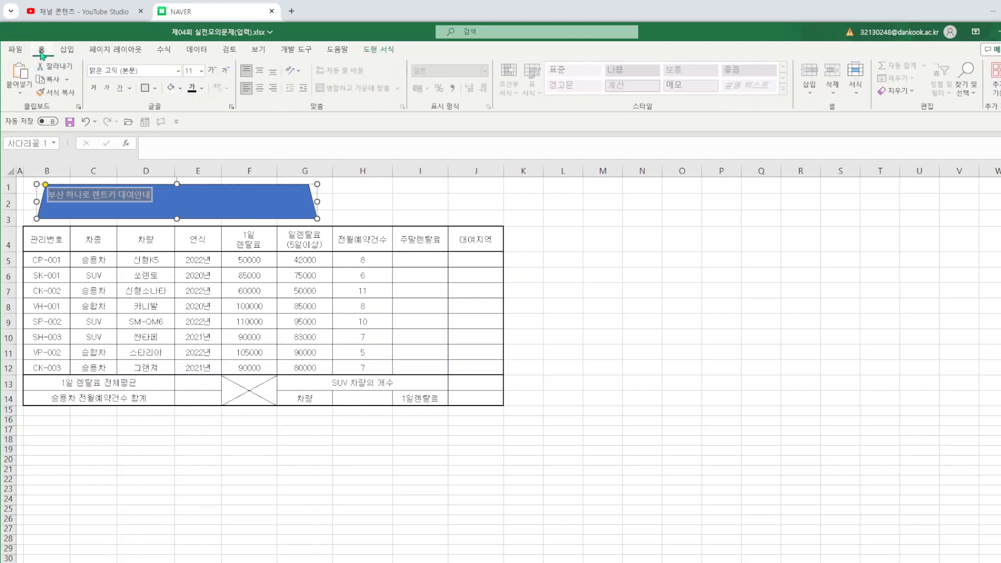
pyautogui.click(179, 71)
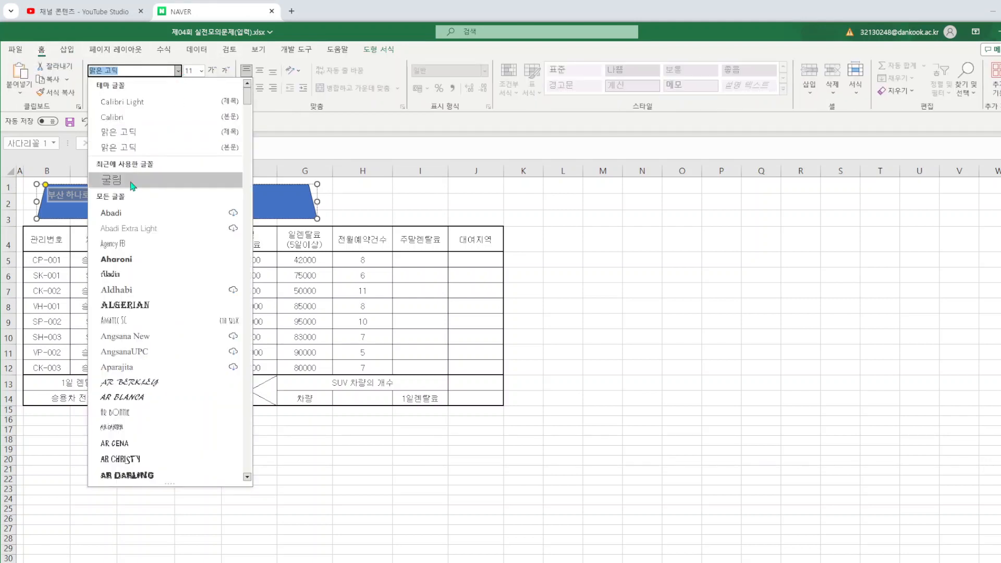
pyautogui.click(111, 179)
pyautogui.click(201, 71)
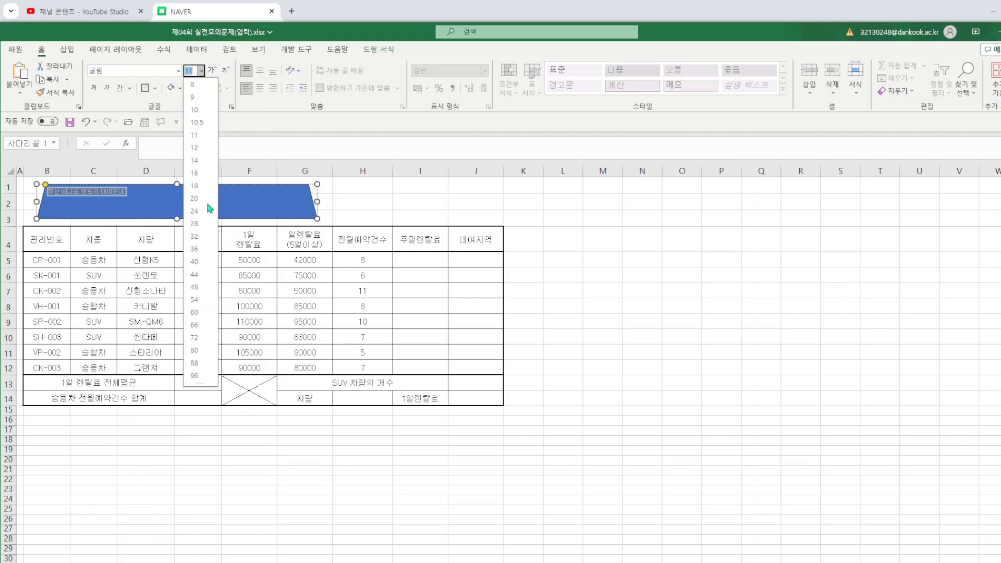
pyautogui.click(194, 212)
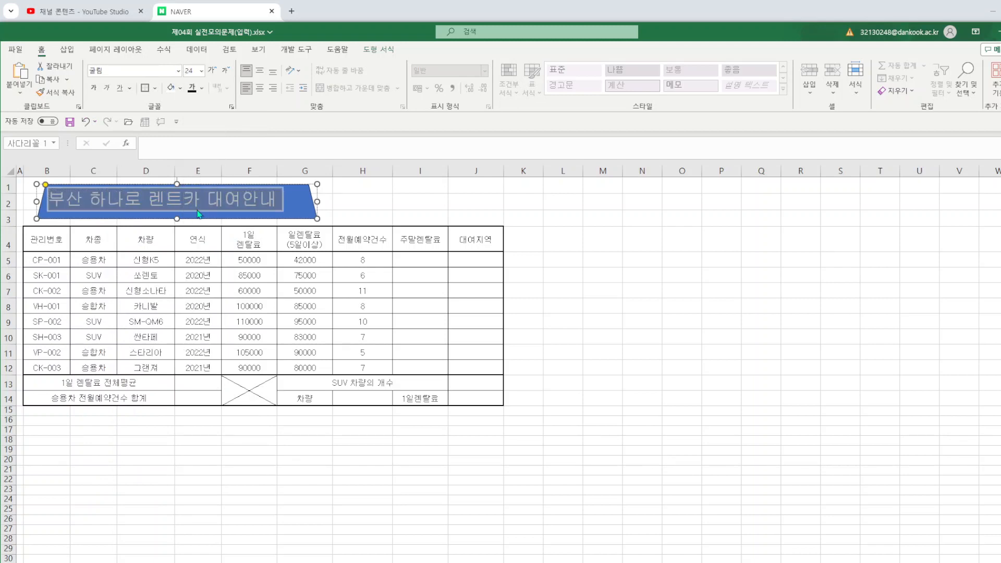
pyautogui.click(94, 88)
# - Center the title text vertically and horizontally within the trapezoid
pyautogui.click(259, 72)
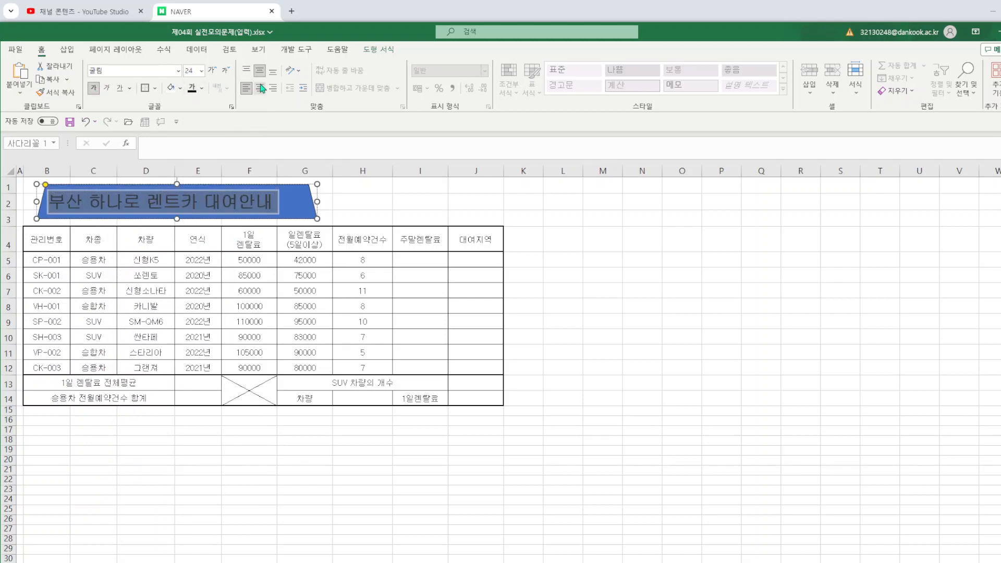
pyautogui.click(259, 87)
pyautogui.click(307, 210)
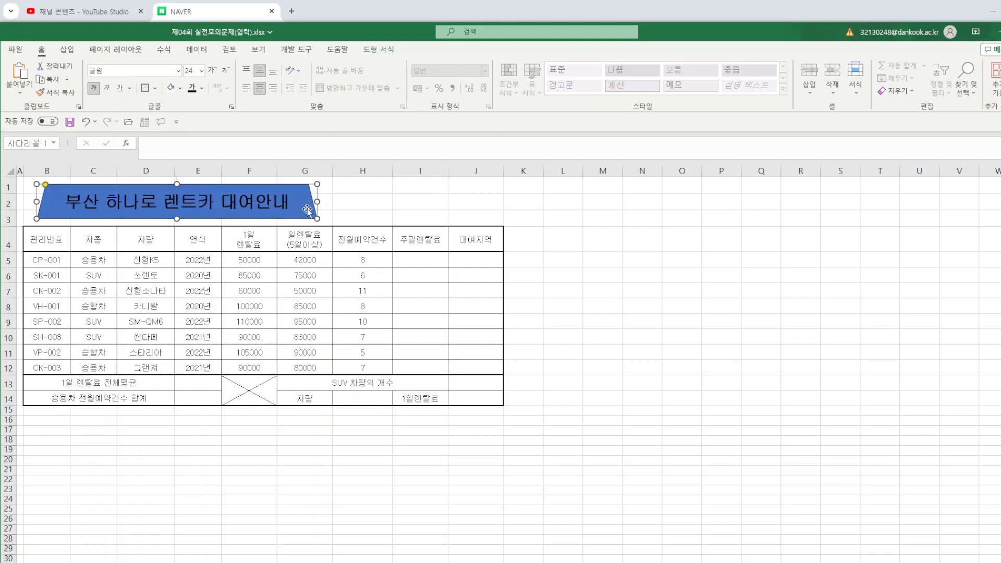
# - Fill the trapezoid with standard yellow and give it the outer shadow 오프셋: 오른쪽 아래
pyautogui.click(371, 50)
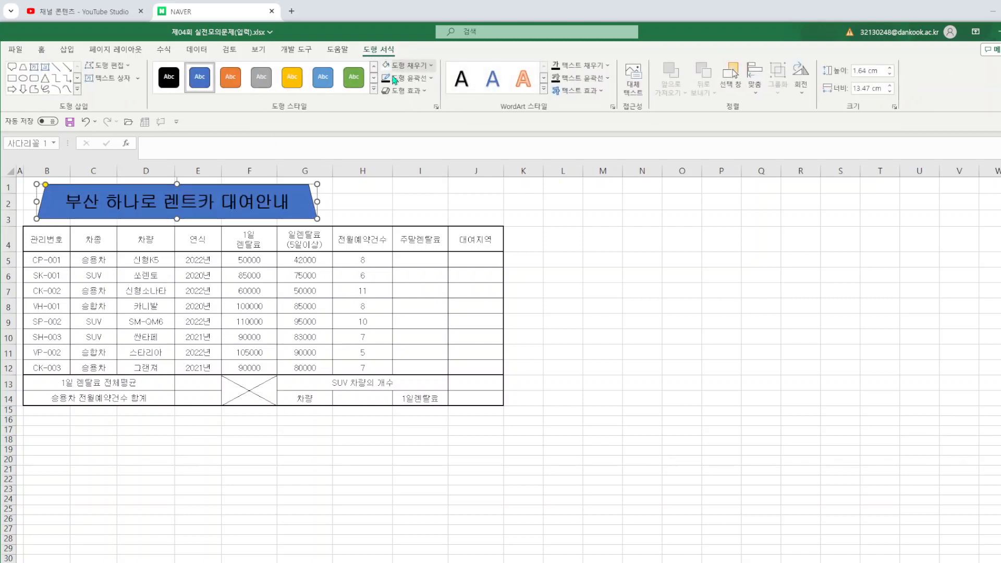
pyautogui.click(431, 65)
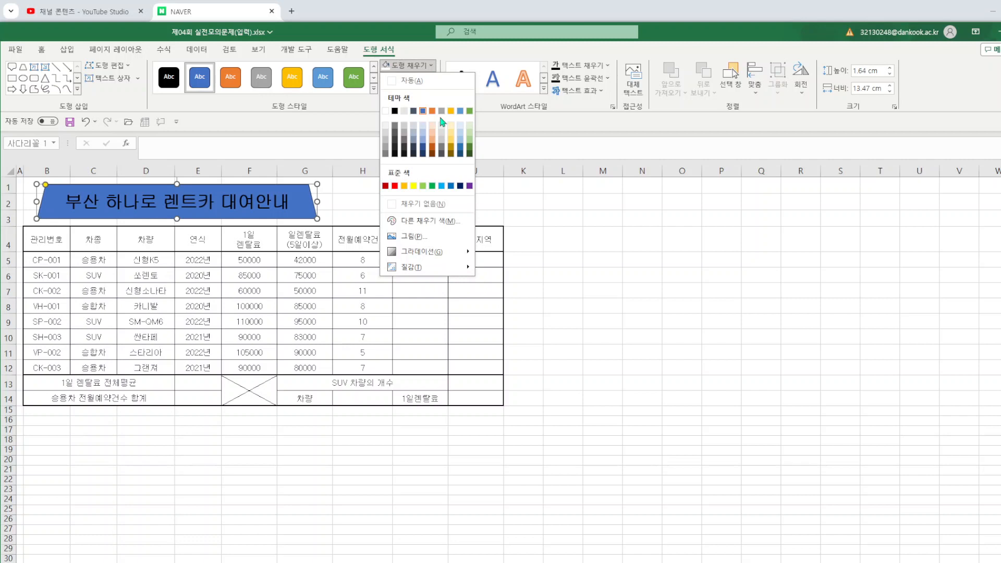
pyautogui.click(413, 186)
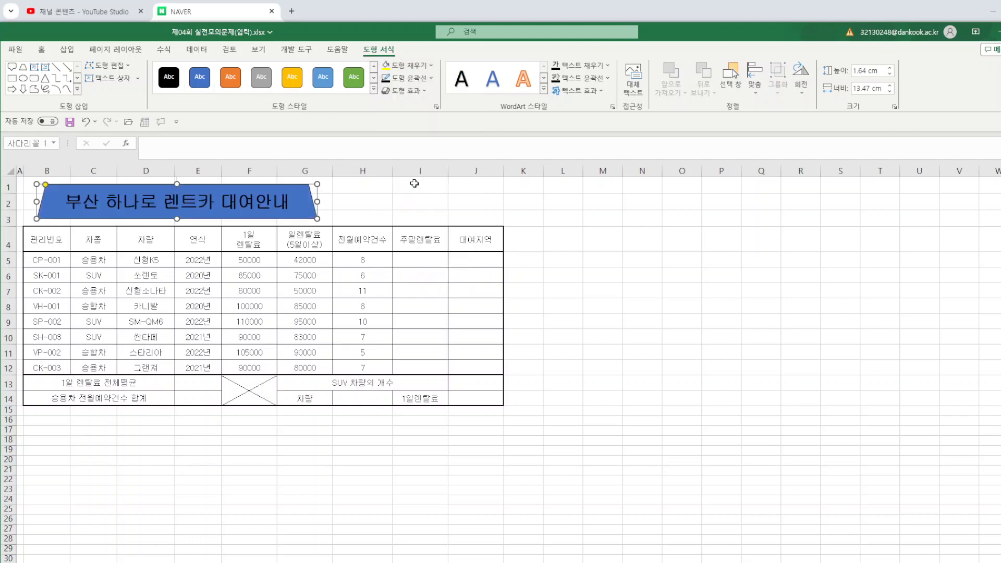
pyautogui.click(416, 97)
pyautogui.moveTo(432, 137)
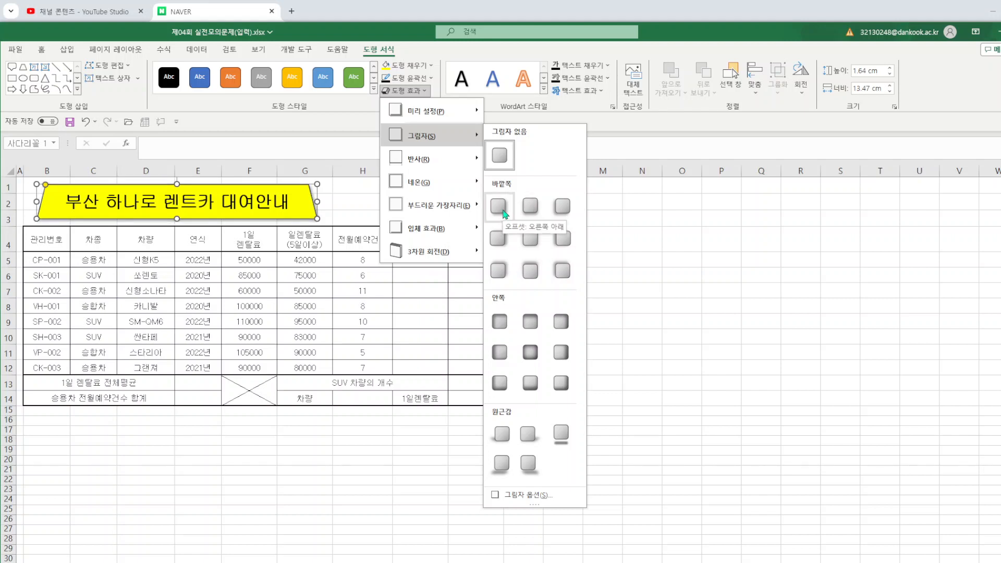
pyautogui.click(496, 240)
pyautogui.click(614, 219)
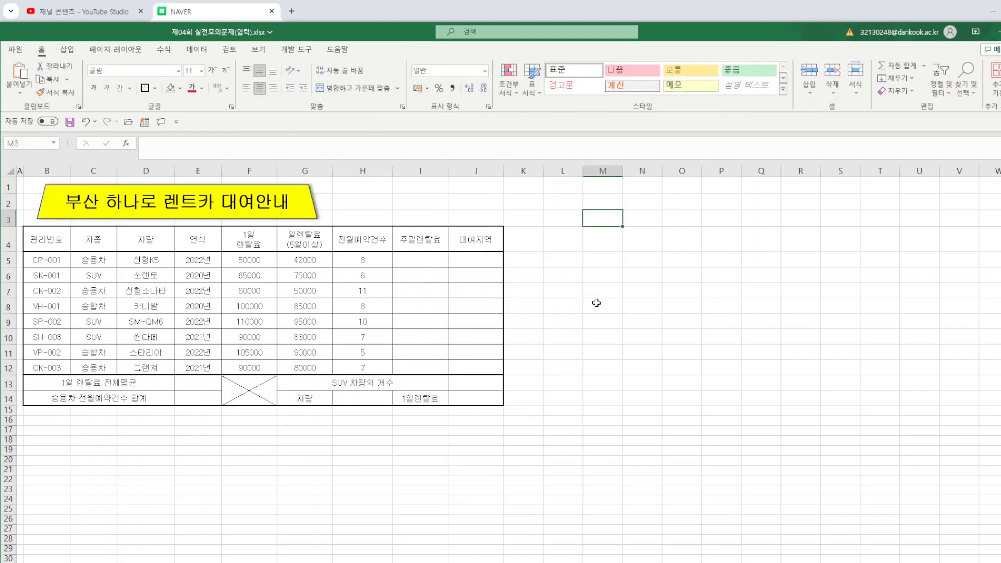
# - Enter the approval box labels 결재, 담당, 점장 and 대표 in cells L16 to O16
pyautogui.click(566, 258)
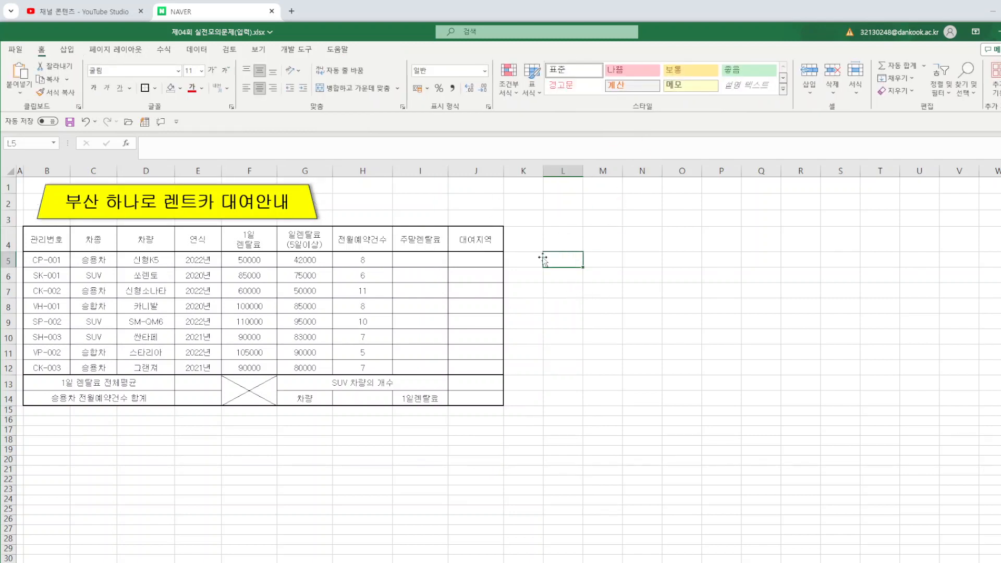
pyautogui.click(566, 421)
pyautogui.write('ㄱ결재')
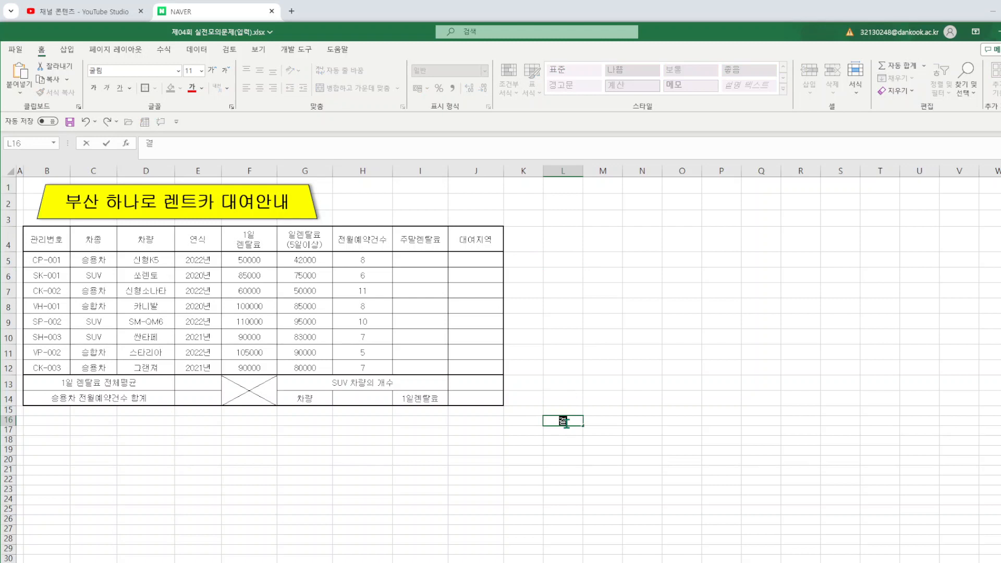
pyautogui.press('Tab')
pyautogui.write('담ㄷ')
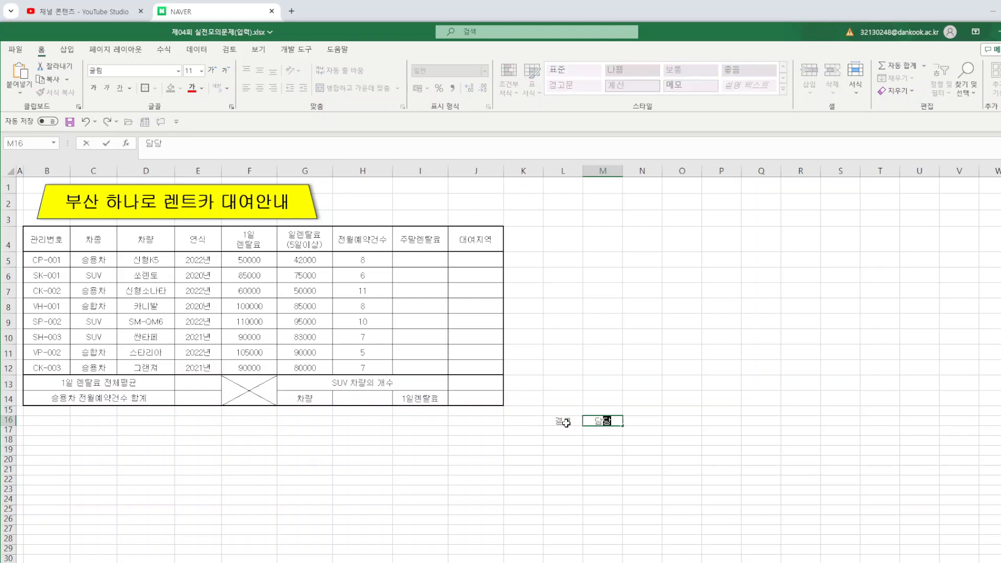
pyautogui.press('Tab')
pyautogui.write('점장')
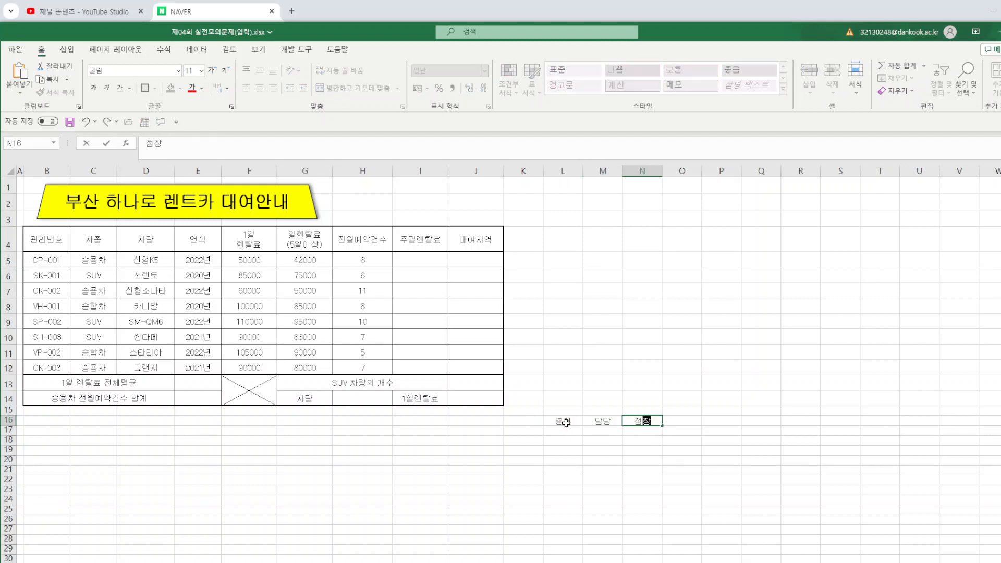
pyautogui.press('Tab')
pyautogui.write('대표')
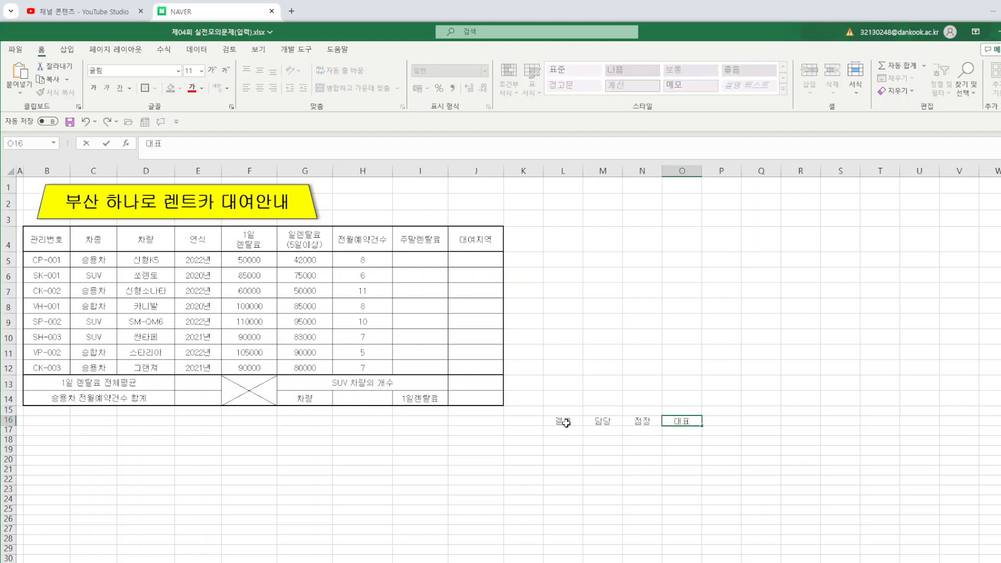
# - Apply all borders to the approval box range L16:O17 and make row 17 taller
pyautogui.moveTo(565, 422); pyautogui.dragTo(671, 431)
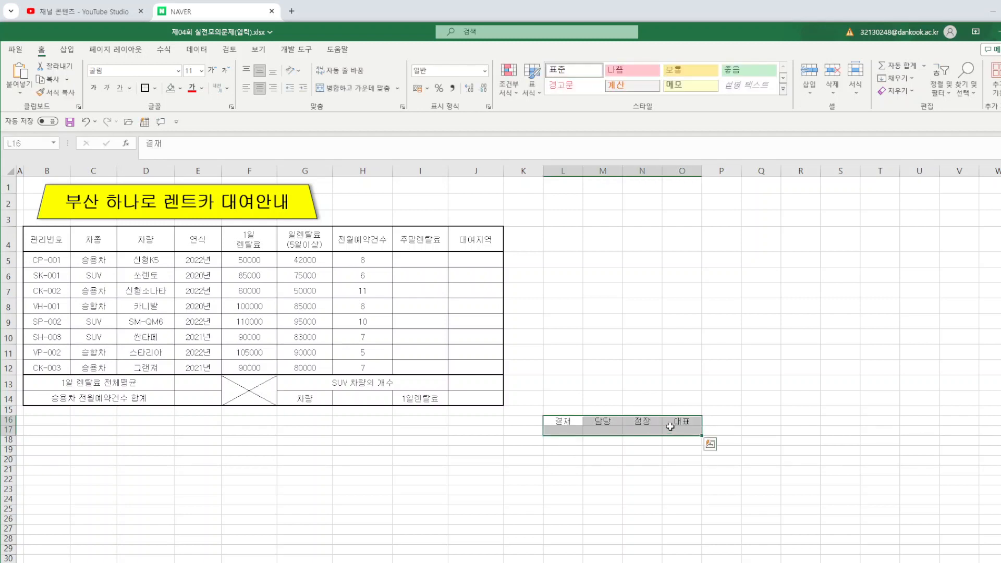
pyautogui.click(156, 88)
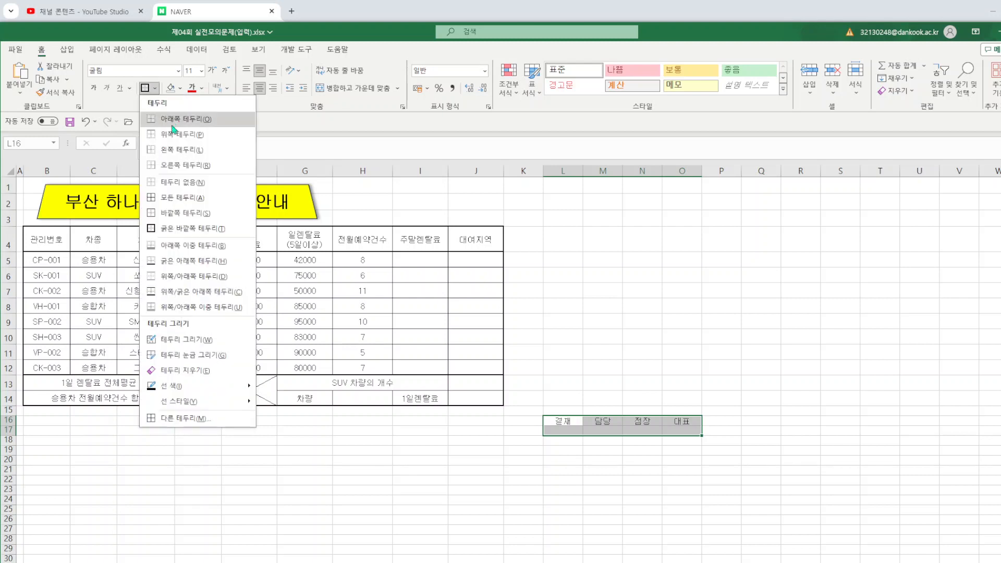
pyautogui.click(175, 199)
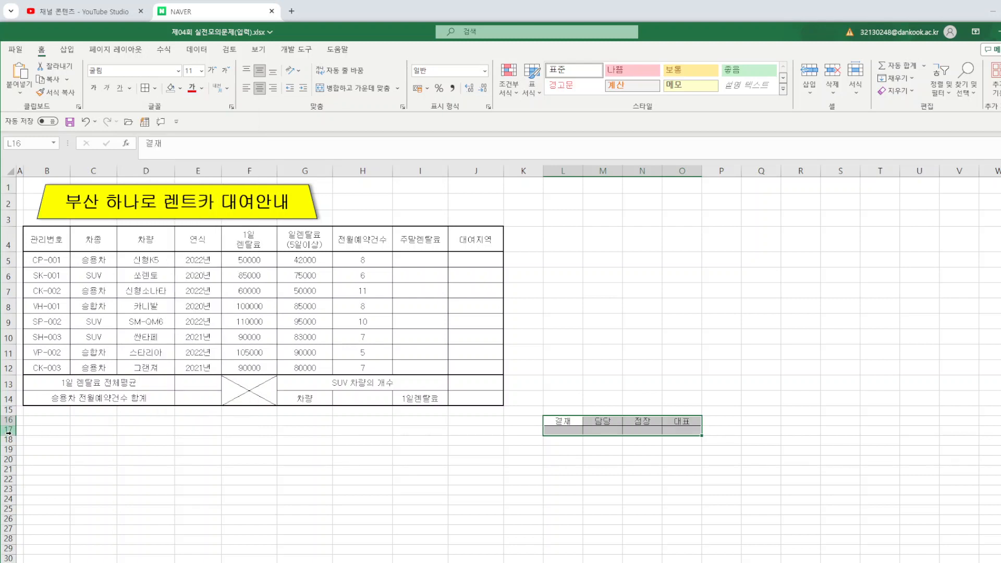
pyautogui.moveTo(12, 434); pyautogui.dragTo(14, 442)
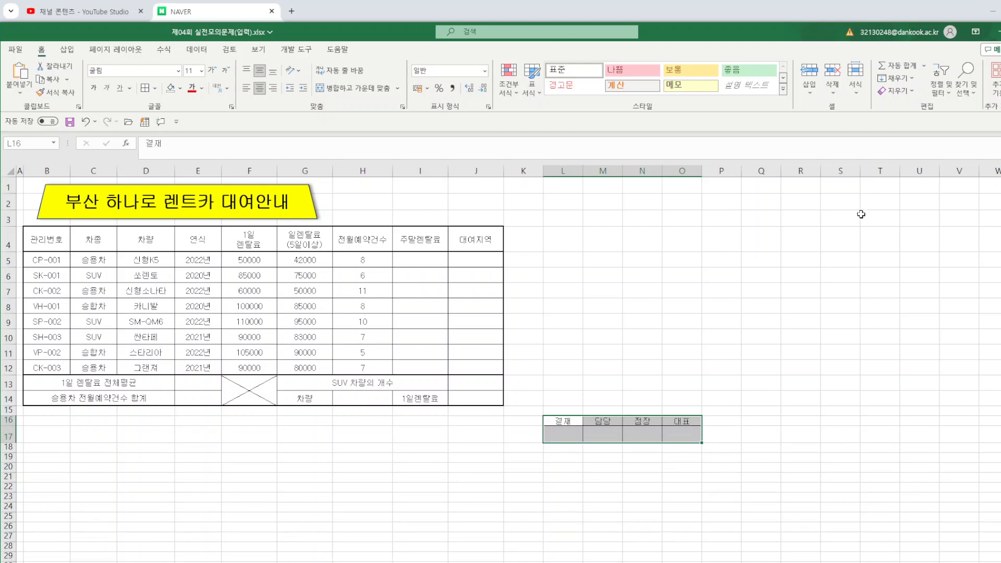
pyautogui.click(698, 293)
# - Merge and center cells L16:L17 holding the 결재 label, and narrow column L
pyautogui.moveTo(567, 421); pyautogui.dragTo(568, 436)
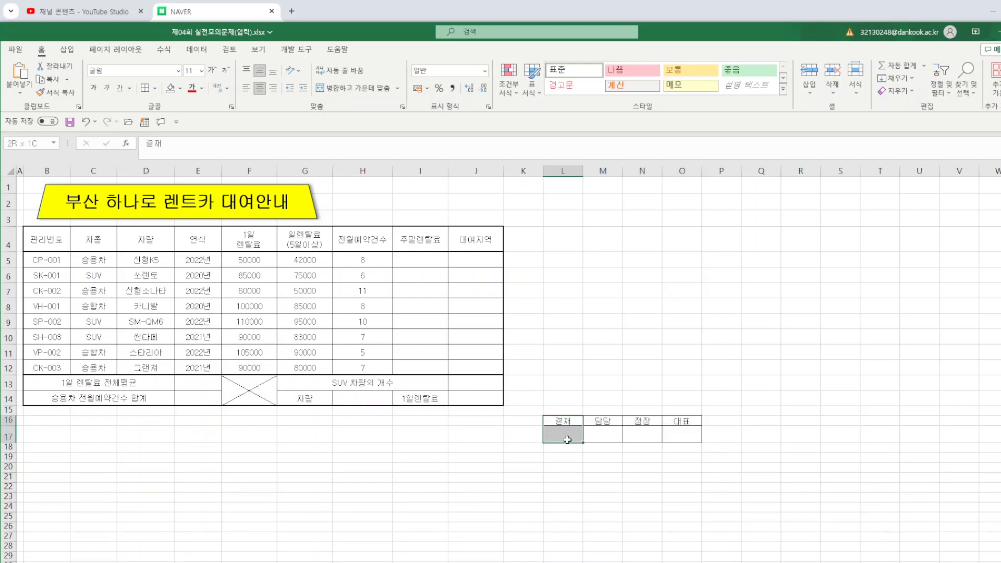
pyautogui.click(351, 88)
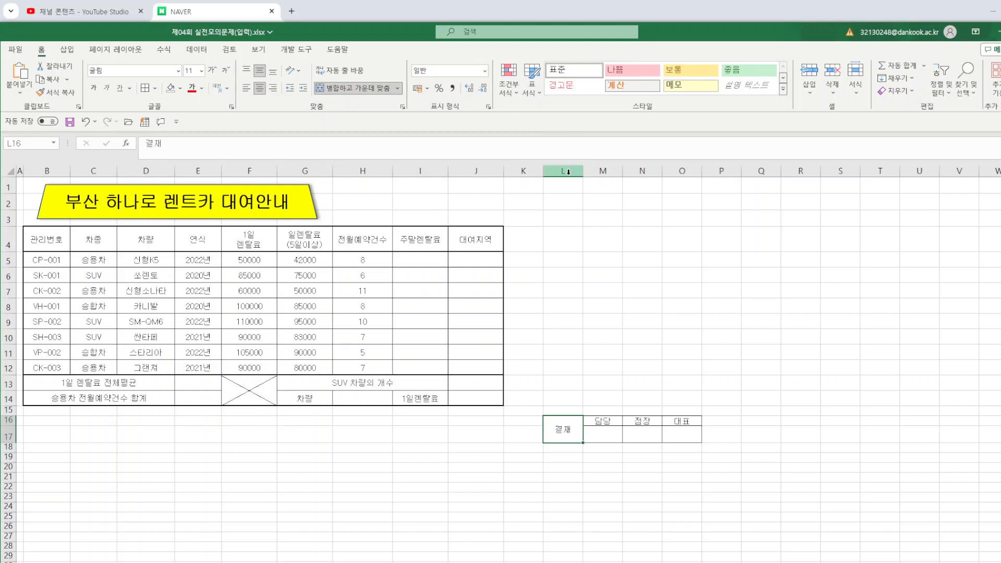
pyautogui.moveTo(578, 177); pyautogui.dragTo(573, 177)
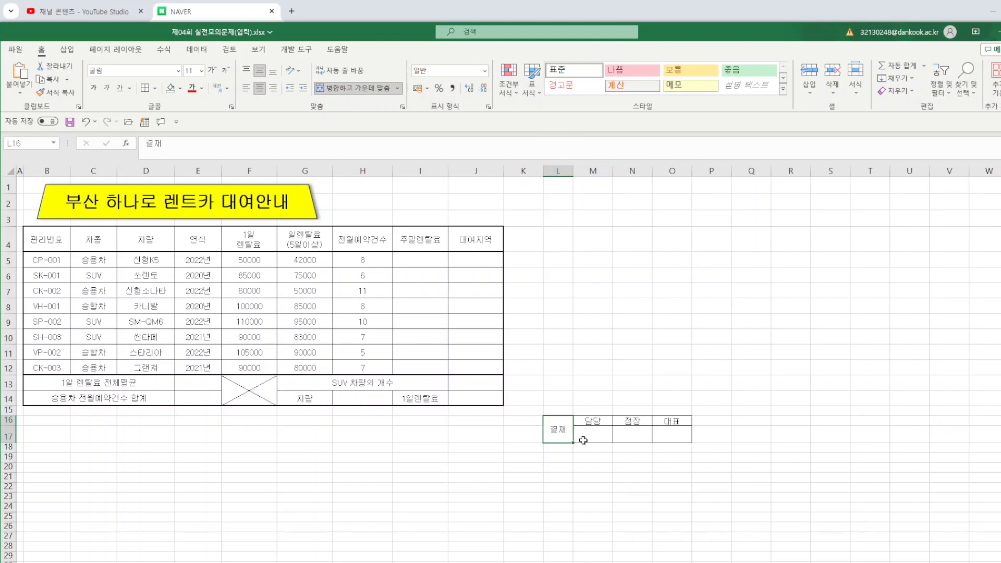
# - Set the merged 결재 cell's text to vertical orientation and narrow column L further to fit it
pyautogui.rightClick(560, 438)
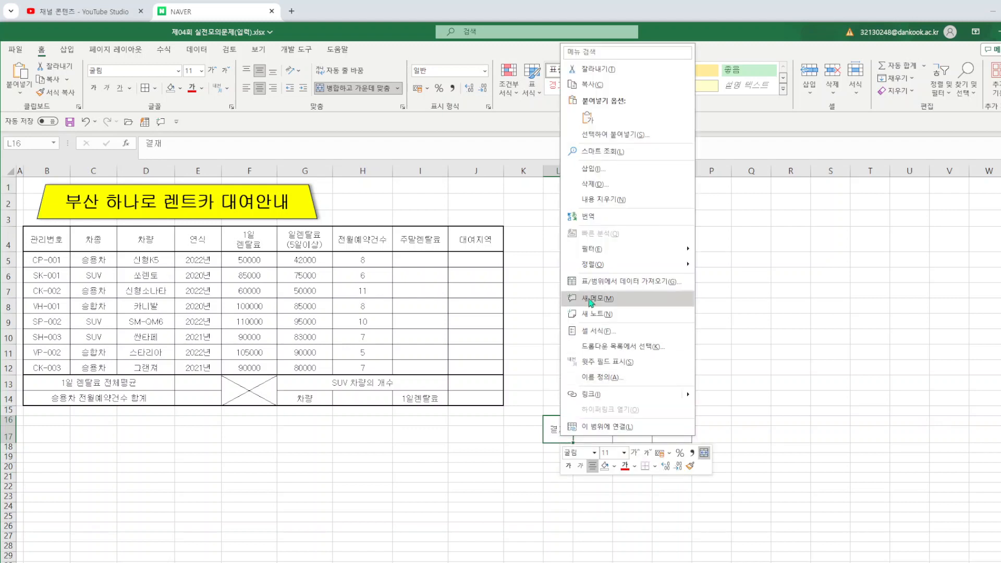
pyautogui.click(599, 330)
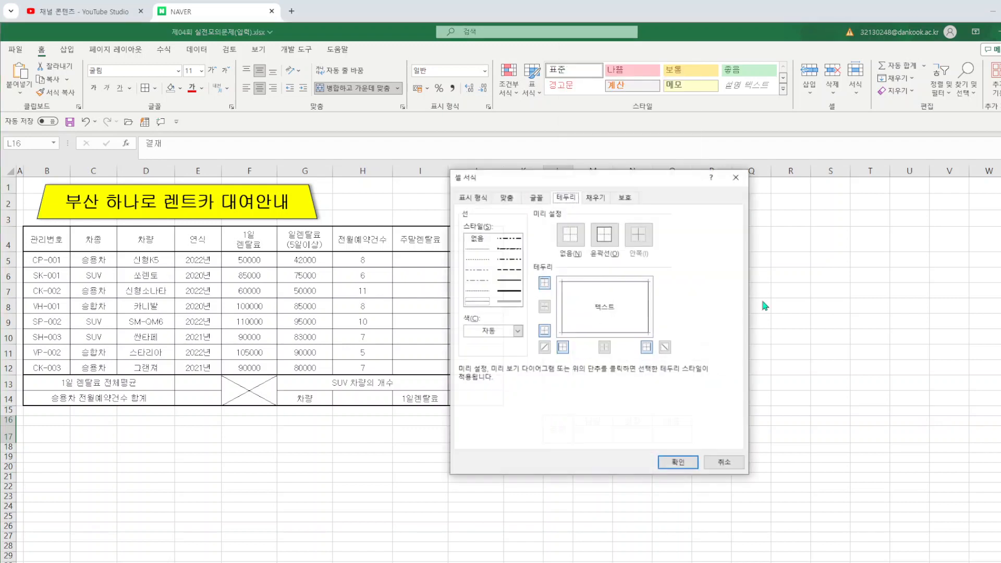
pyautogui.click(506, 201)
pyautogui.click(683, 265)
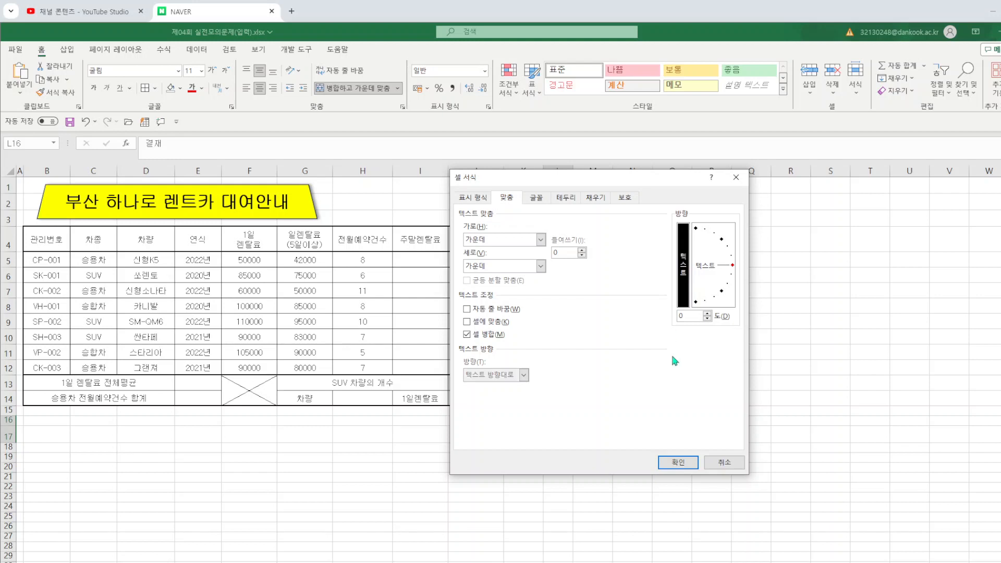
pyautogui.click(677, 462)
pyautogui.click(725, 474)
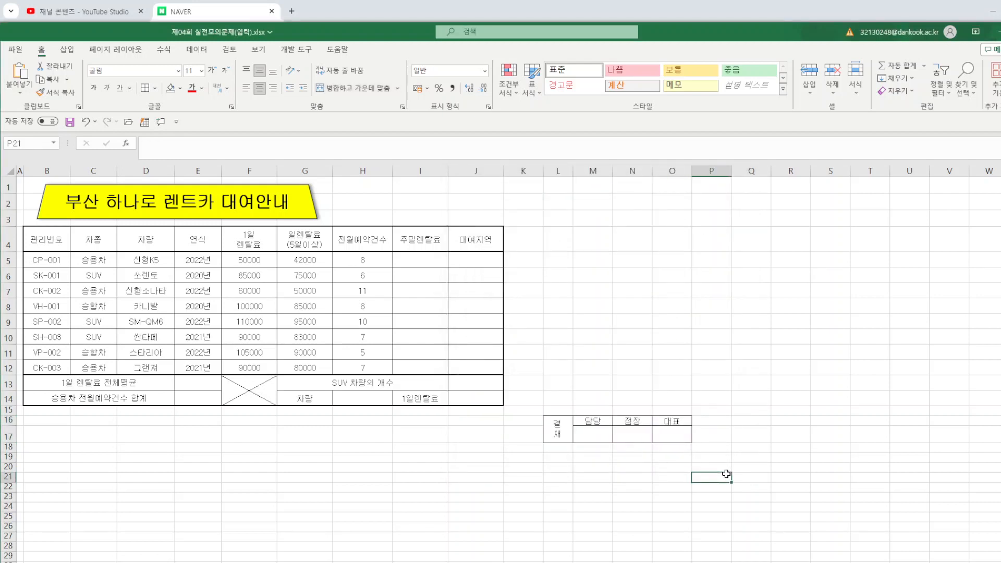
pyautogui.moveTo(573, 177); pyautogui.dragTo(567, 177)
# - Copy the approval box L16:O17 as a picture, as shown on screen in 그림 format, and paste it at cell H2
pyautogui.moveTo(554, 432); pyautogui.dragTo(662, 438)
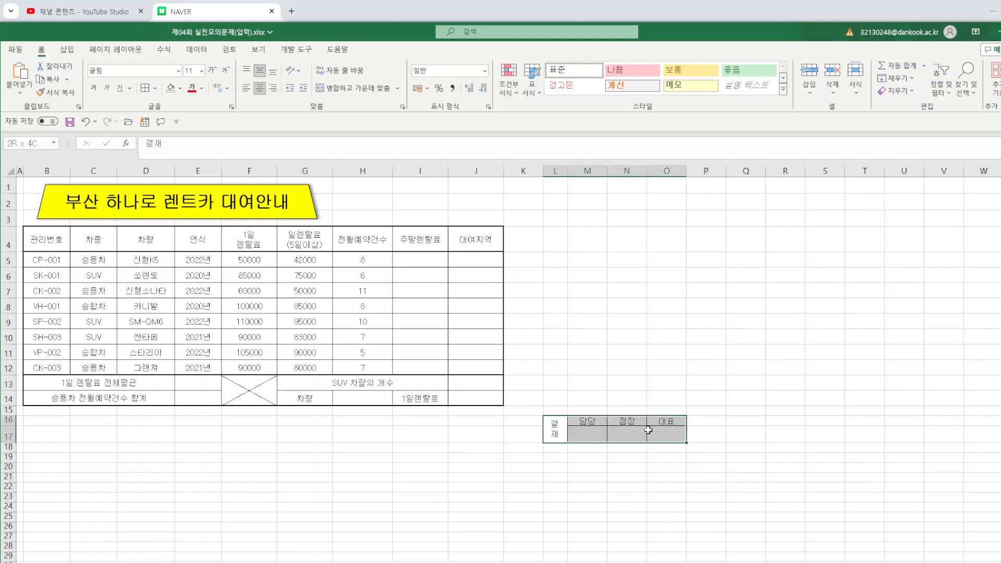
pyautogui.click(67, 79)
pyautogui.click(87, 114)
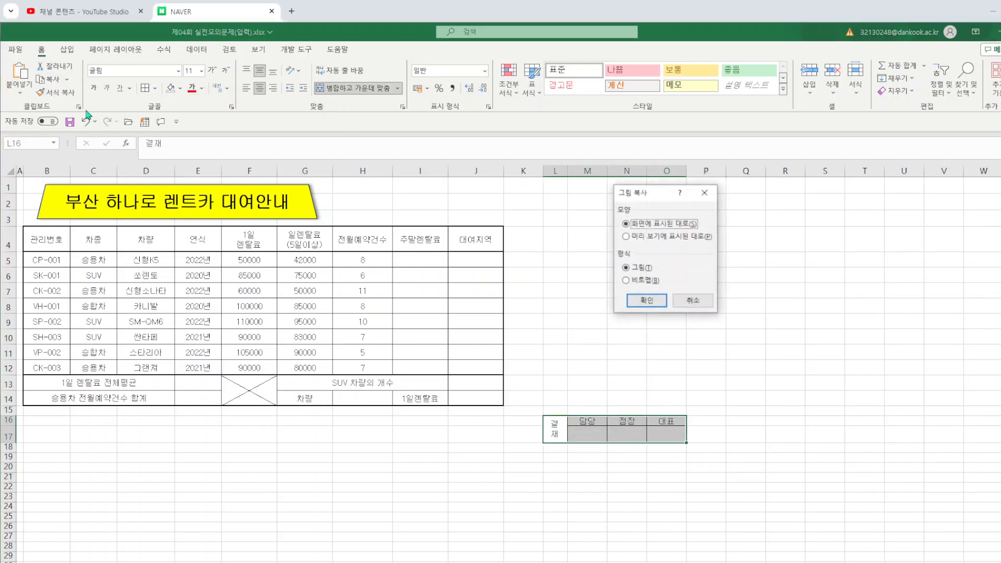
pyautogui.click(646, 300)
pyautogui.rightClick(343, 201)
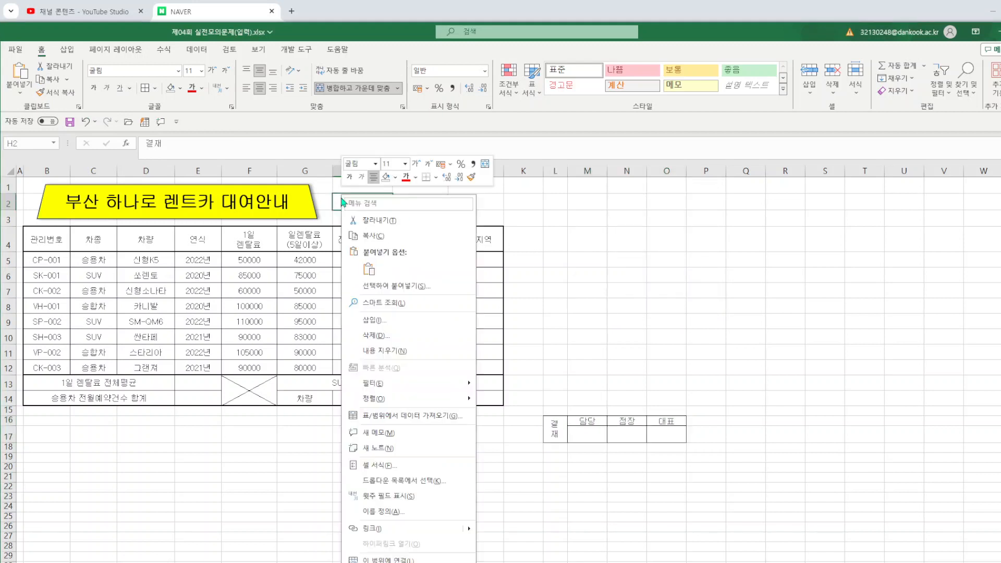
pyautogui.click(369, 269)
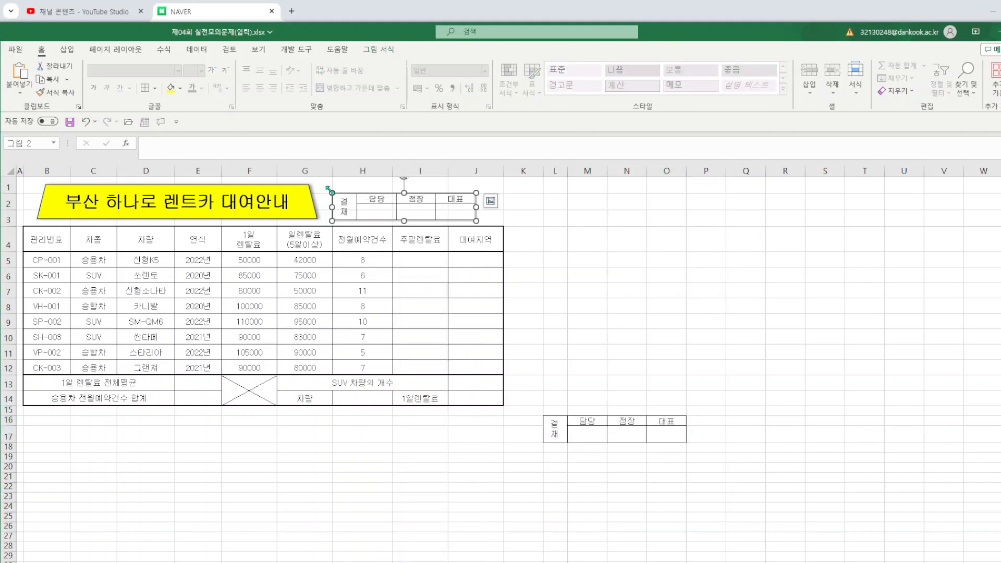
# - Enlarge and position the pasted approval box picture to fill the space above columns H to J, beside the title shape
pyautogui.moveTo(332, 193); pyautogui.dragTo(361, 192)
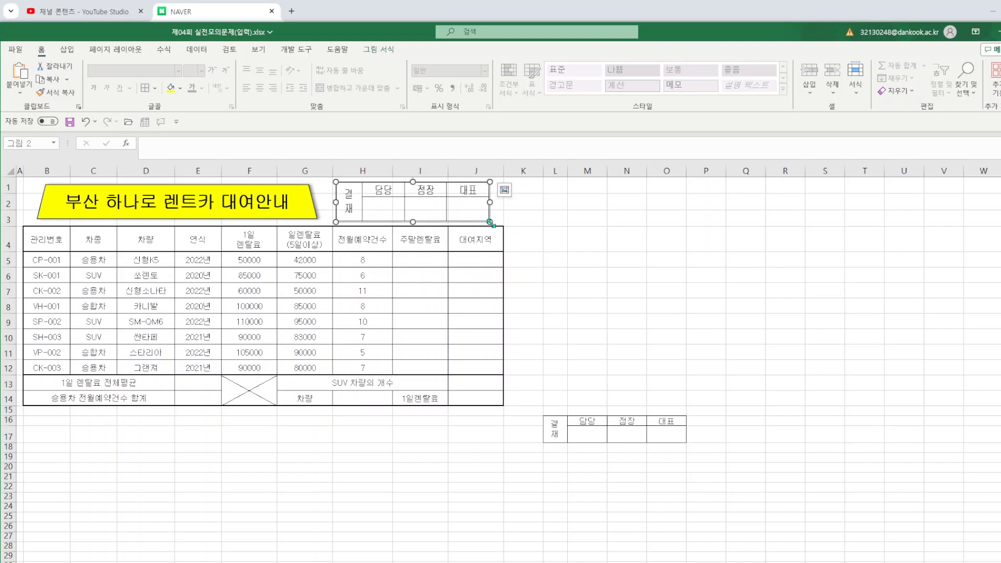
pyautogui.moveTo(490, 222); pyautogui.dragTo(496, 223)
pyautogui.click(613, 247)
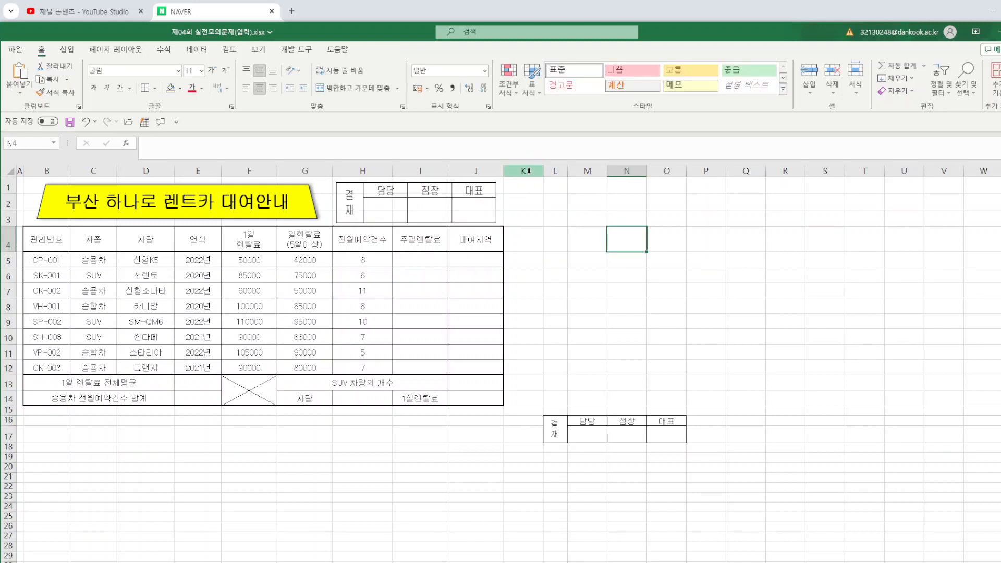
# - Delete columns K to P, which hold the original approval box cells
pyautogui.moveTo(526, 170); pyautogui.dragTo(690, 175)
pyautogui.rightClick(677, 175)
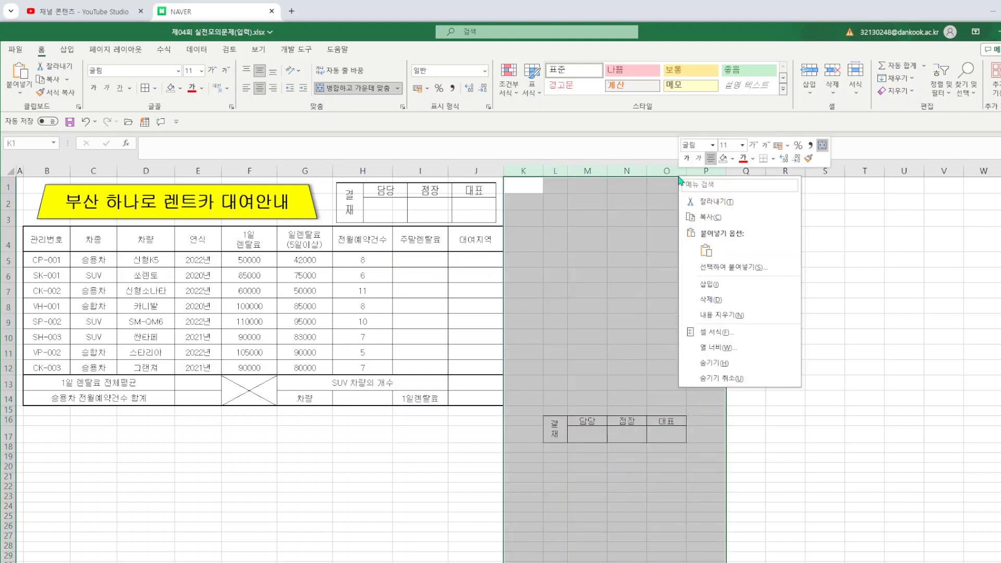
pyautogui.click(727, 300)
pyautogui.click(867, 308)
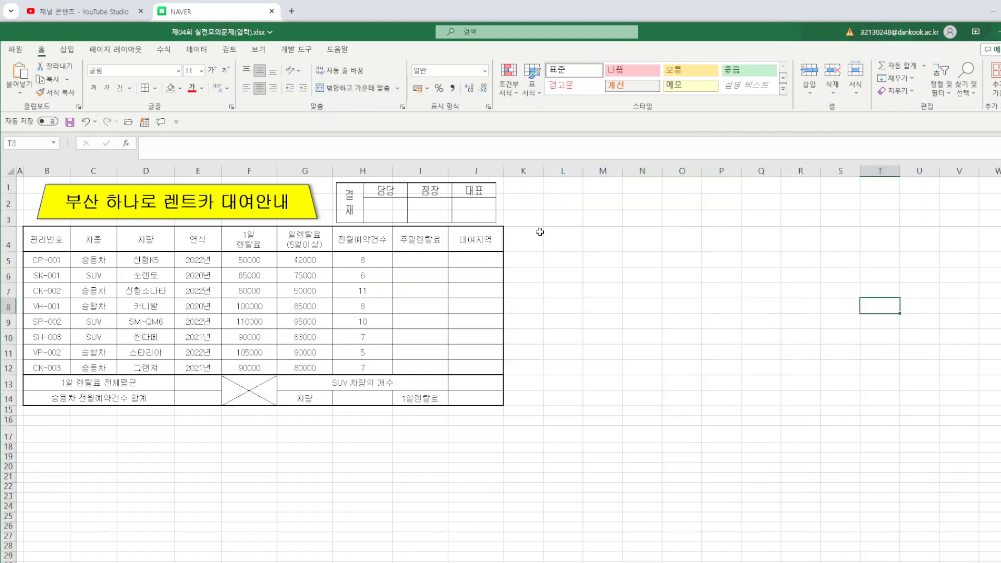
# - Save the workbook, and save it again to the desktop (바탕 화면) under the file name 모의고사4회
pyautogui.click(16, 50)
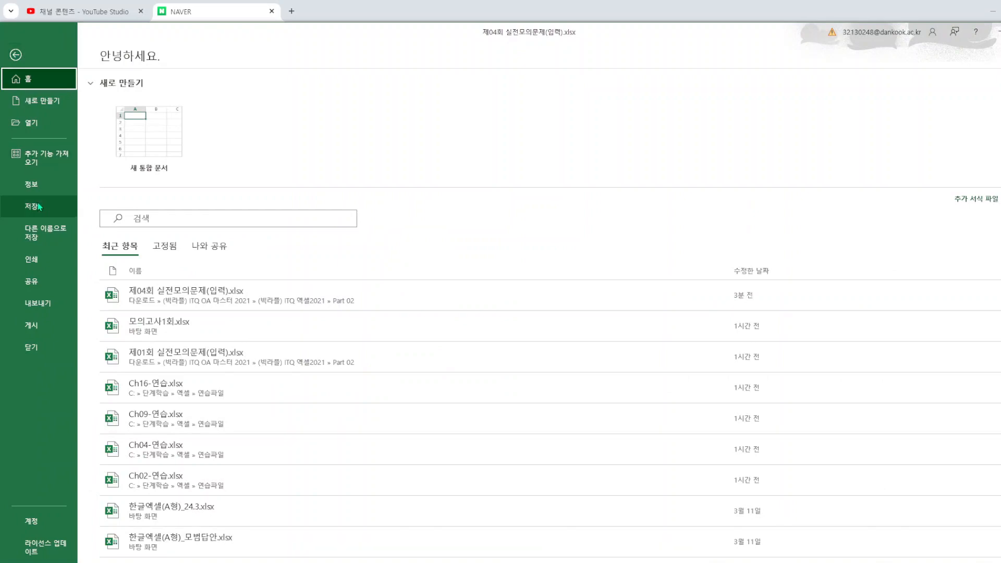
pyautogui.click(18, 206)
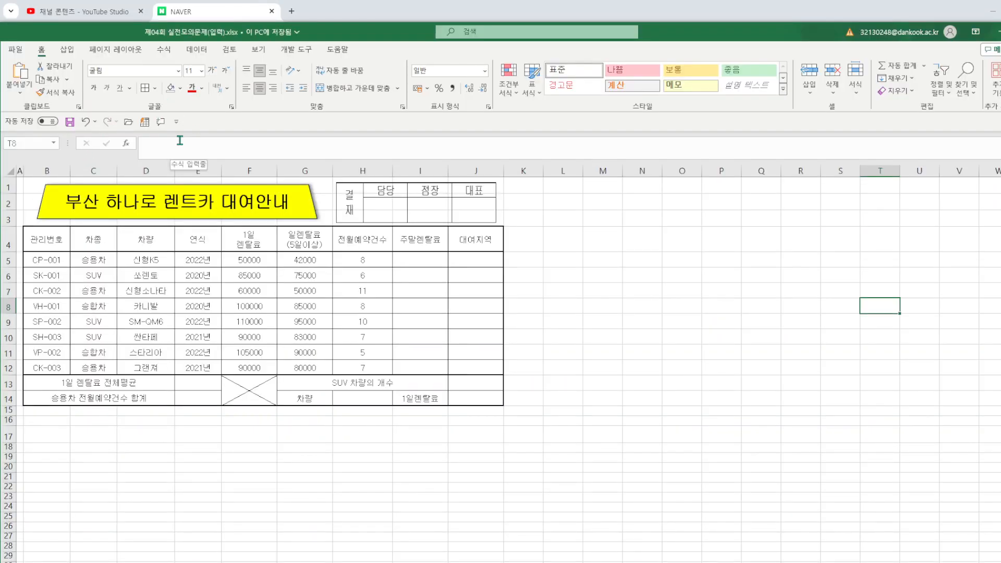
pyautogui.click(18, 54)
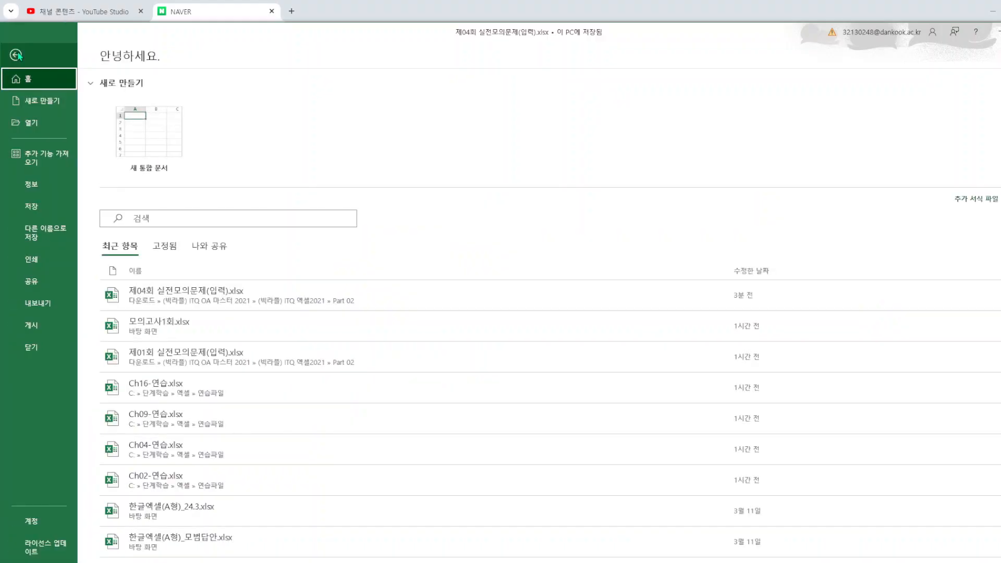
pyautogui.click(59, 237)
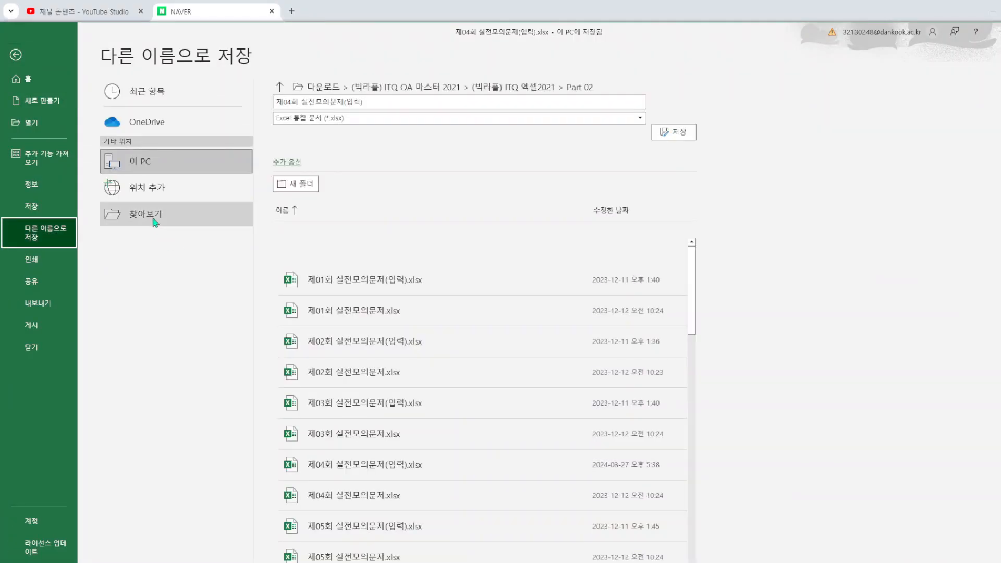
pyautogui.click(155, 221)
pyautogui.click(151, 222)
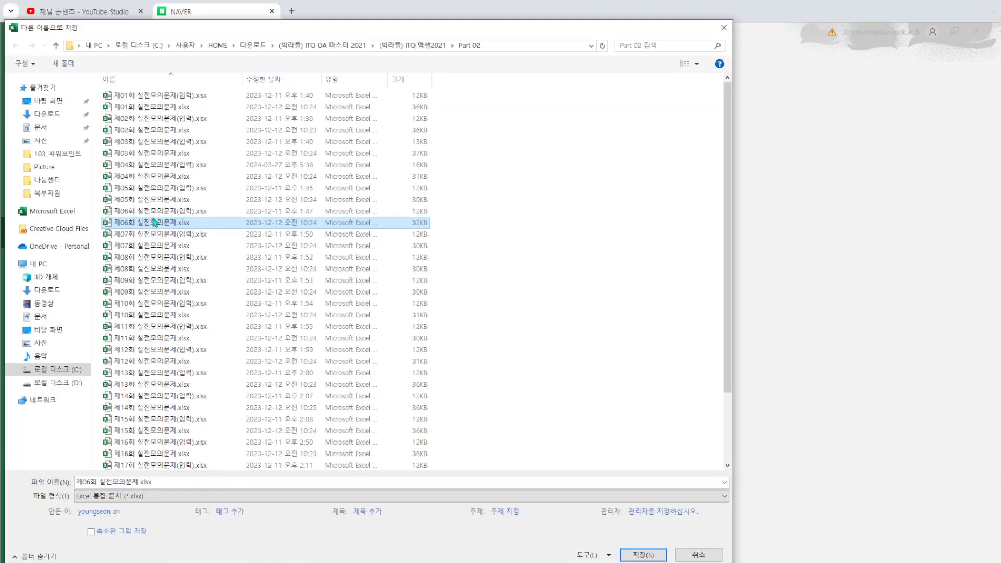
pyautogui.click(52, 101)
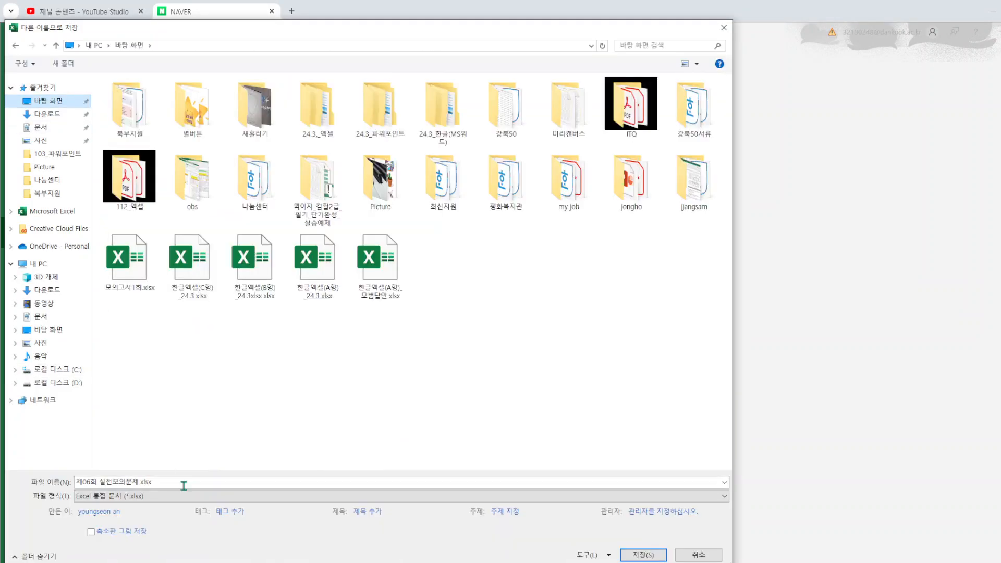
pyautogui.click(163, 484)
pyautogui.write('ㅁ')
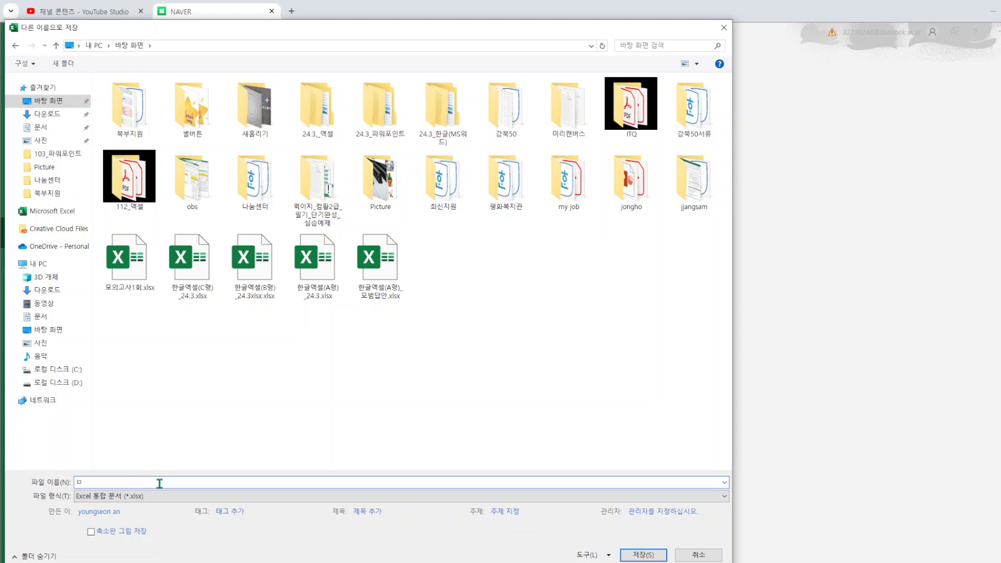
pyautogui.write('ㅗ의')
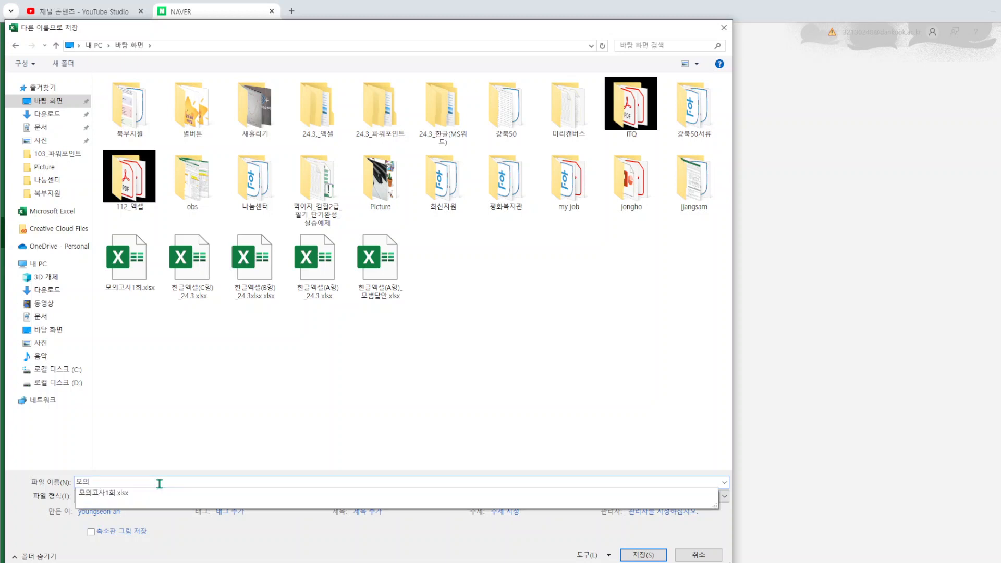
pyautogui.write('고사4')
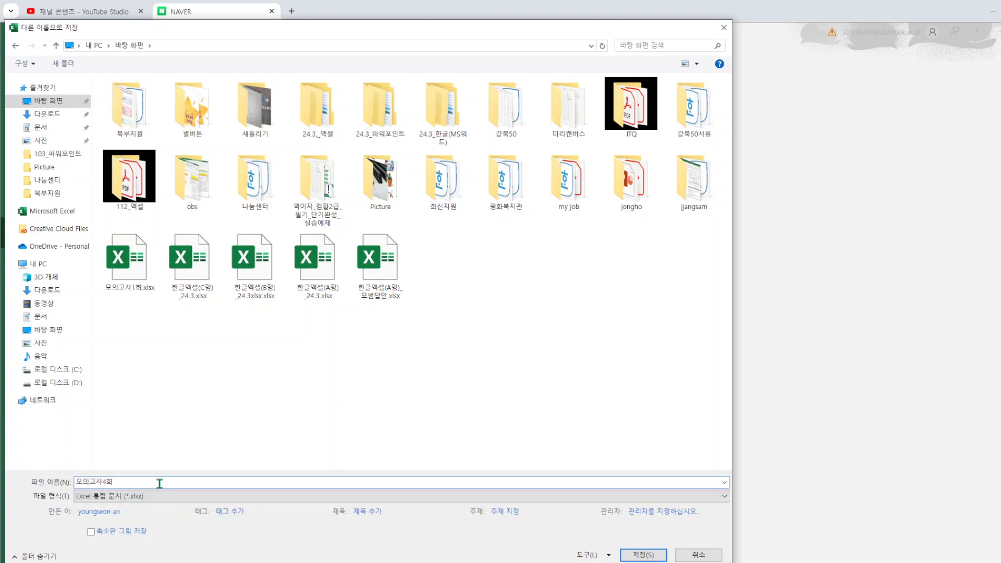
pyautogui.write('회')
pyautogui.click(643, 554)
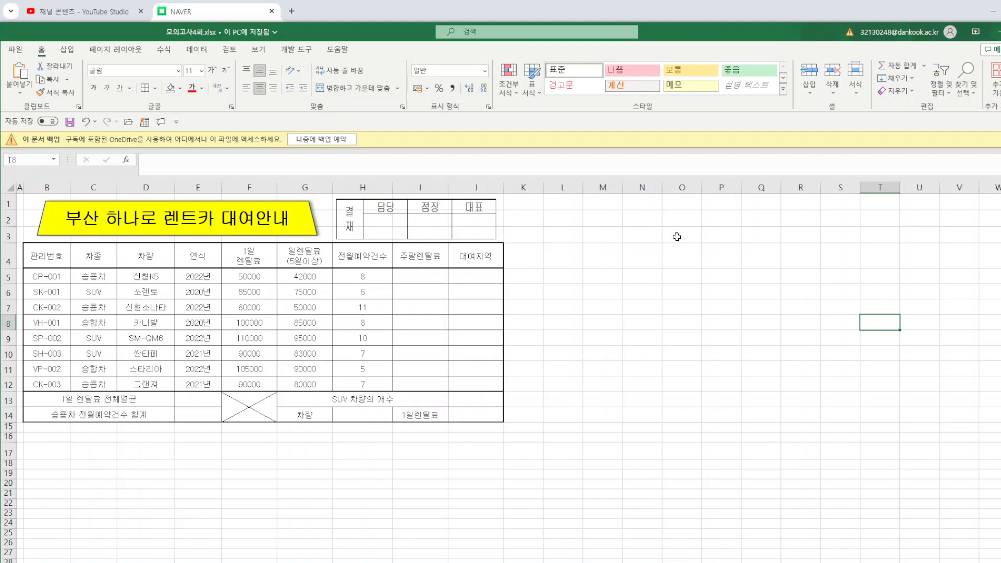
# - Fill the header row B4:J4 and the label cells G14 (차량) and I14 (1일렌탈료) with orange
pyautogui.moveTo(58, 260); pyautogui.dragTo(484, 256)
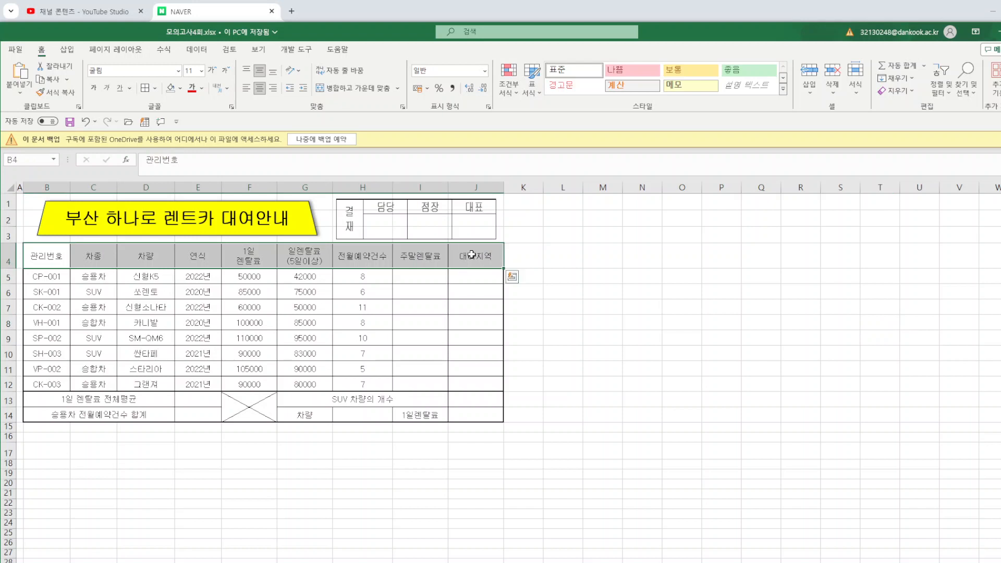
pyautogui.click(304, 414)
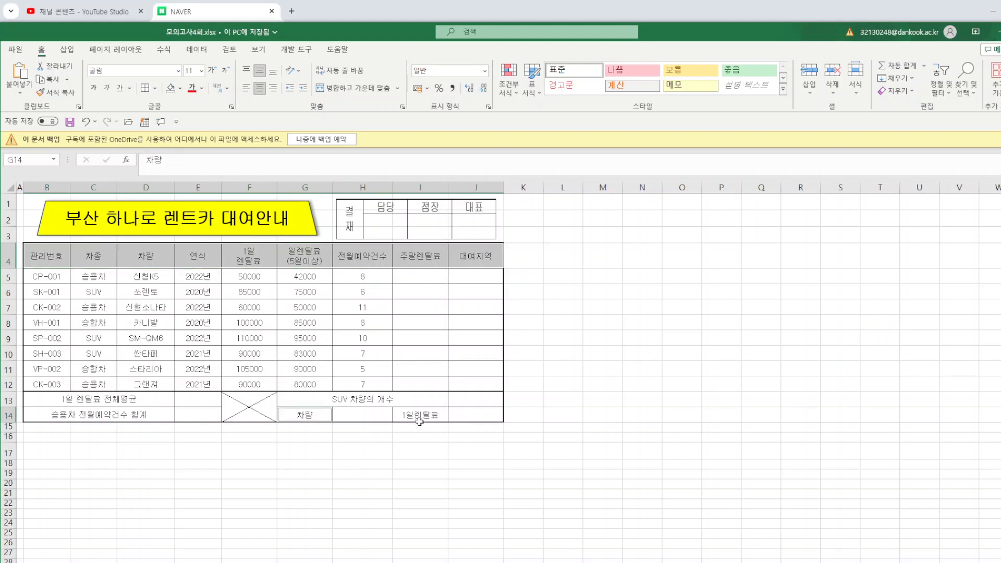
pyautogui.keyDown('ctrl'); pyautogui.click(420, 416); pyautogui.keyUp('ctrl')
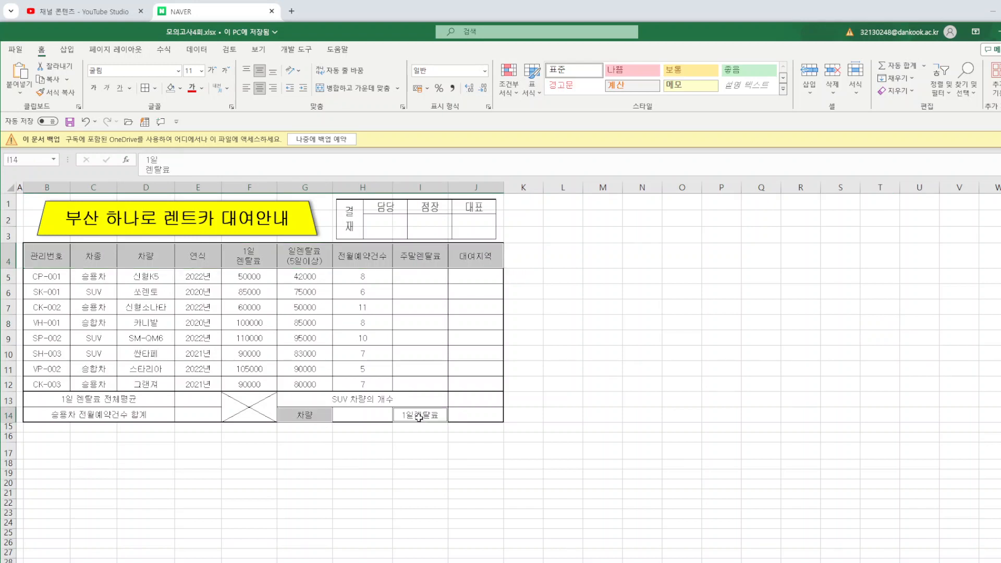
pyautogui.click(180, 88)
pyautogui.click(200, 190)
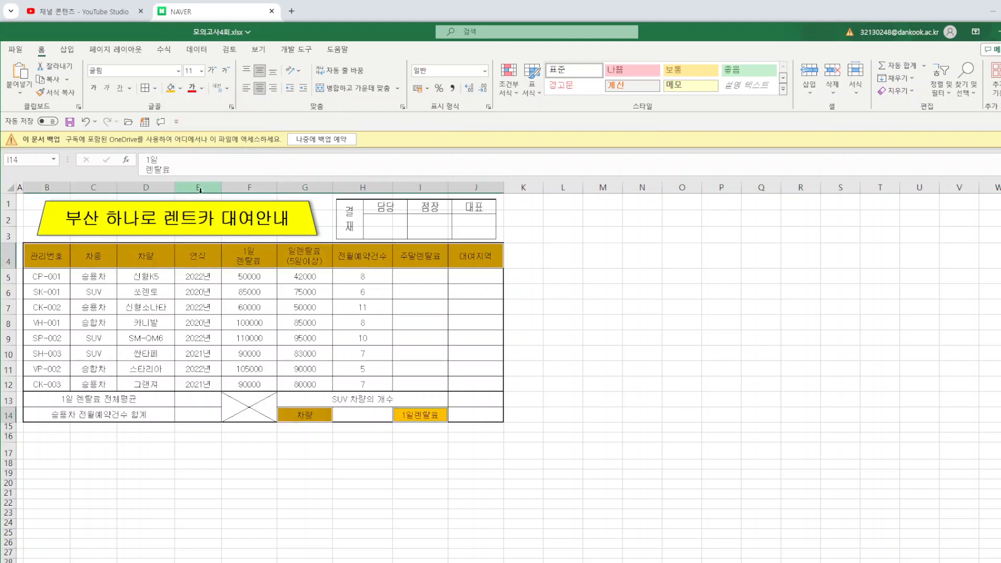
pyautogui.click(681, 297)
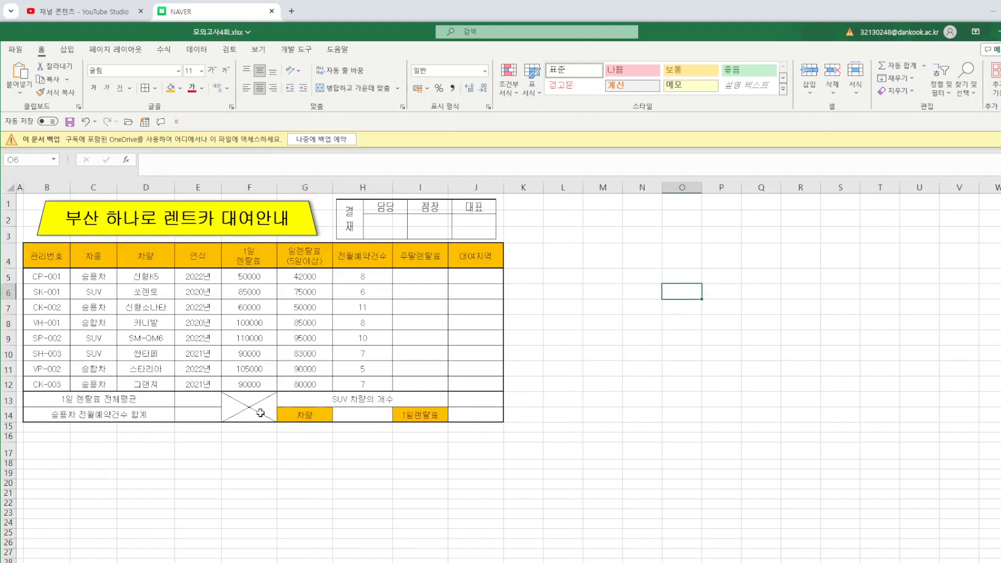
# - Add list data validation to cell H14, using the 차종 cells C5:C12 as the source
pyautogui.click(363, 417)
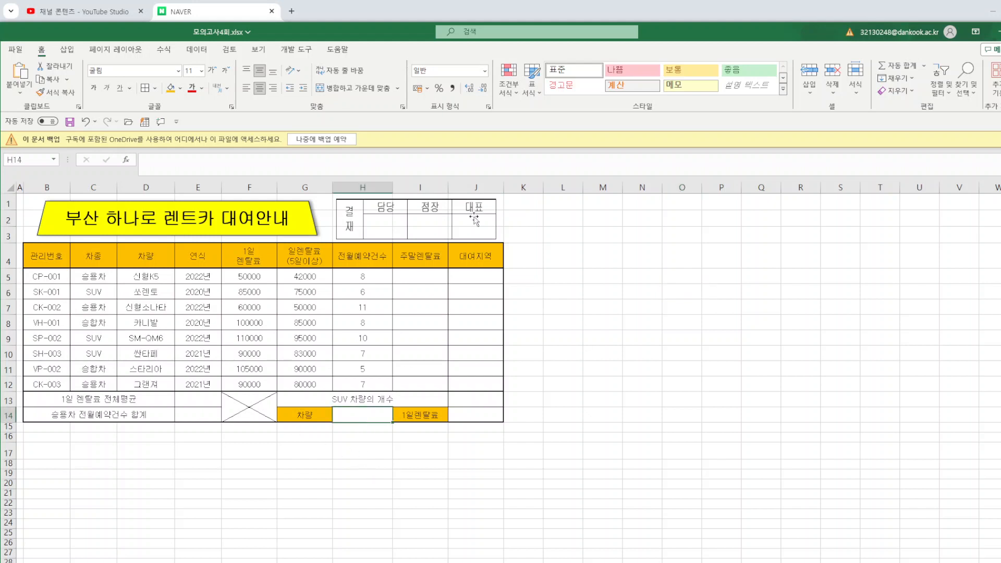
pyautogui.click(204, 51)
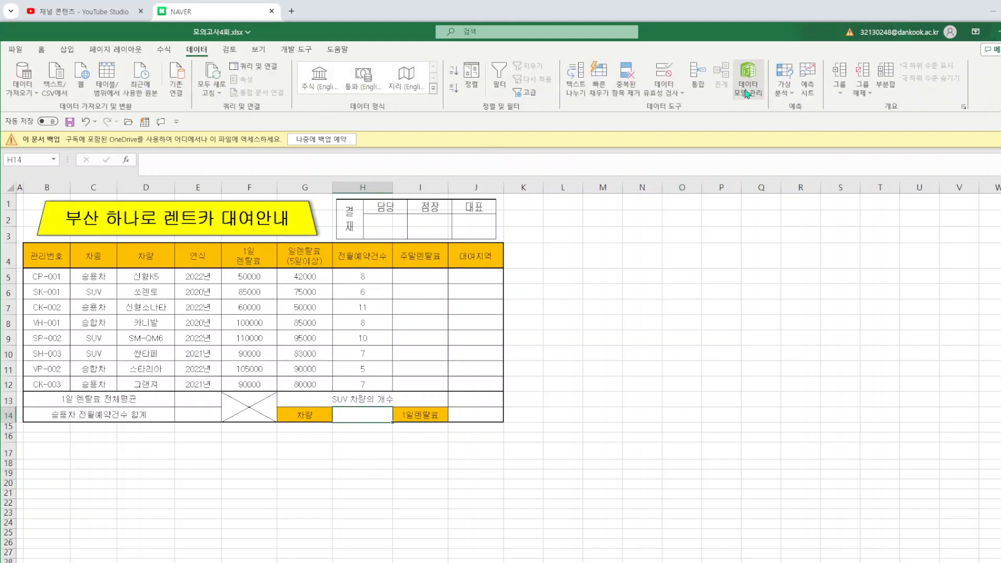
pyautogui.click(666, 78)
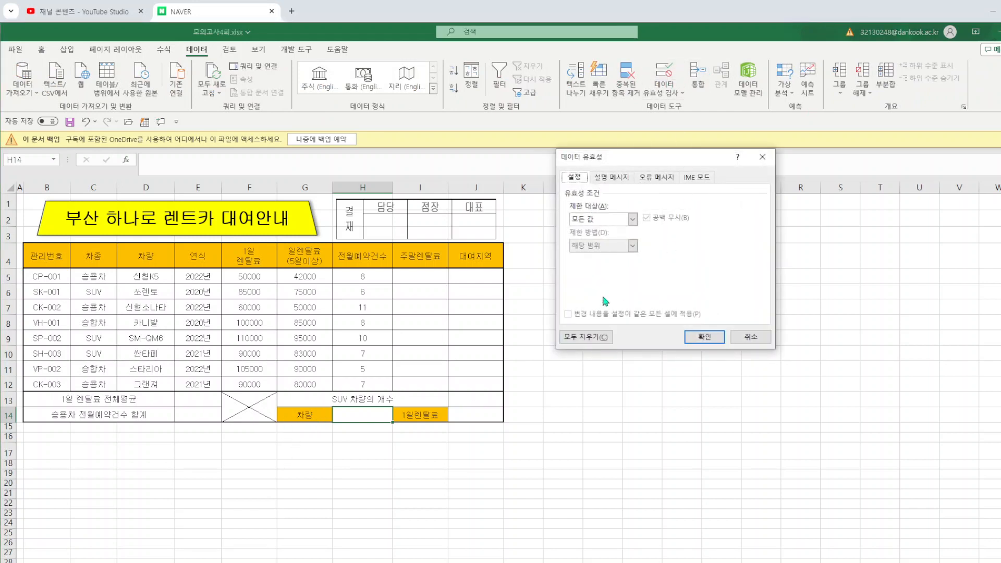
pyautogui.click(632, 219)
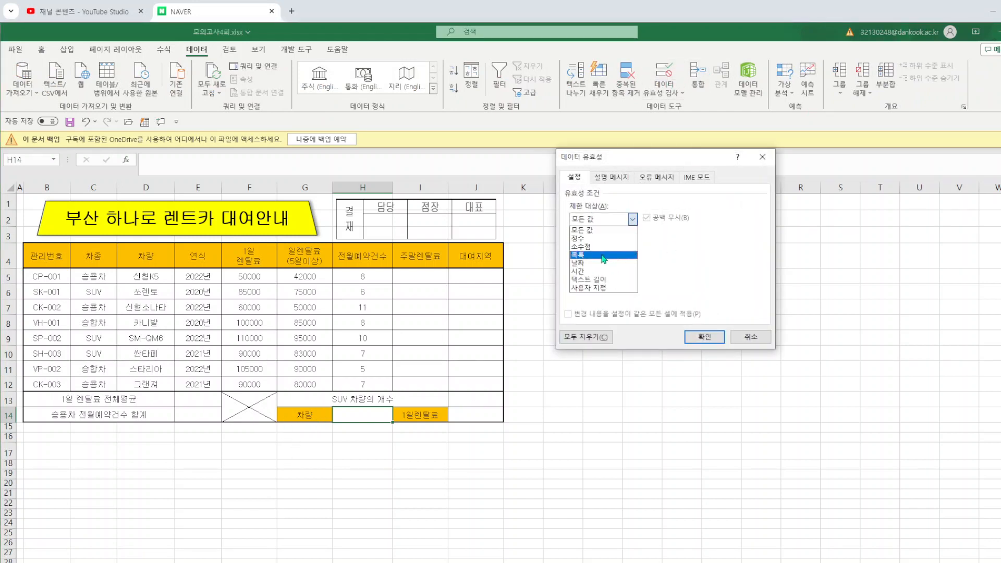
pyautogui.click(603, 252)
pyautogui.click(605, 271)
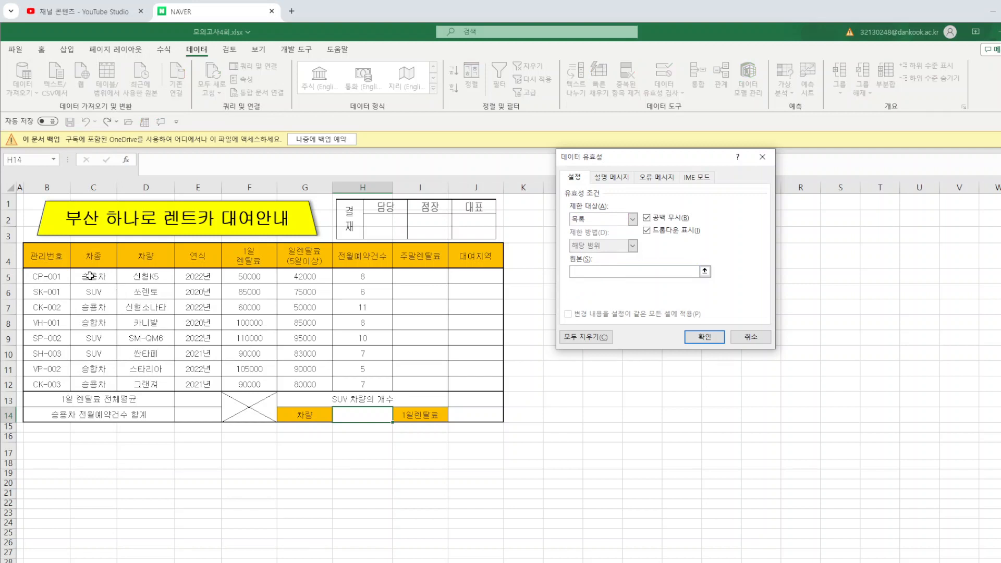
pyautogui.moveTo(90, 276); pyautogui.dragTo(95, 384)
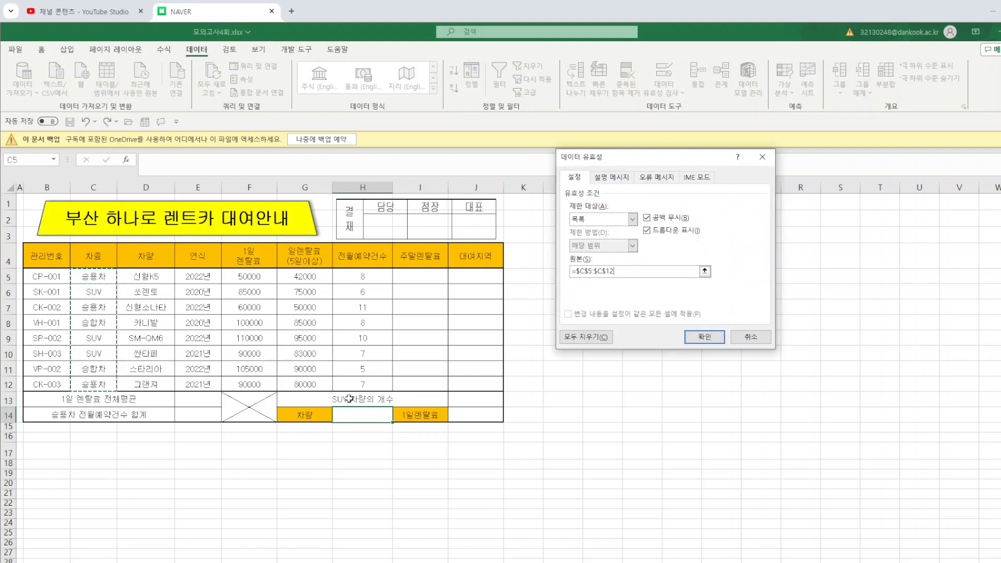
pyautogui.click(704, 336)
# - Choose SUV from the drop-down list in H14
pyautogui.click(397, 417)
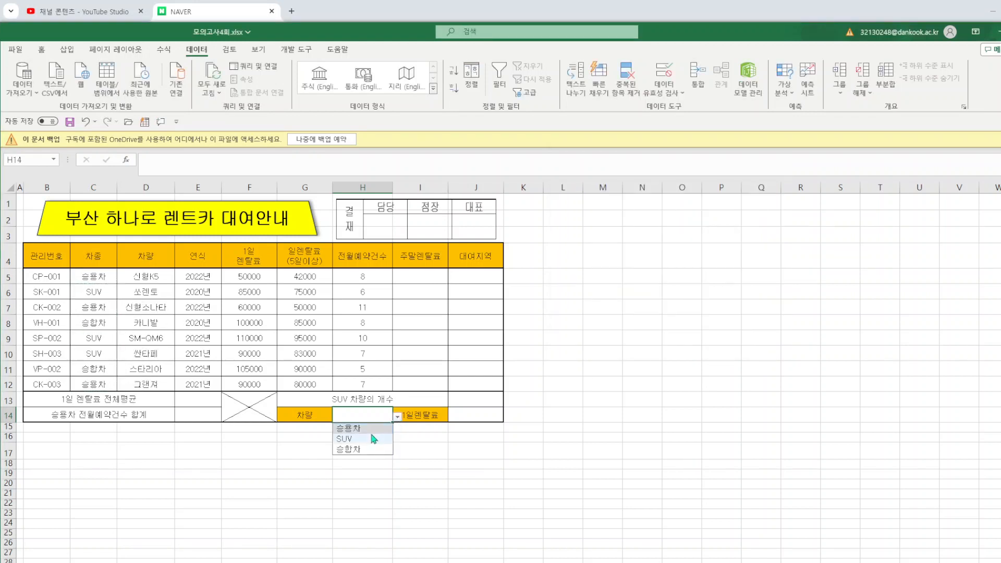
pyautogui.click(374, 439)
pyautogui.click(397, 416)
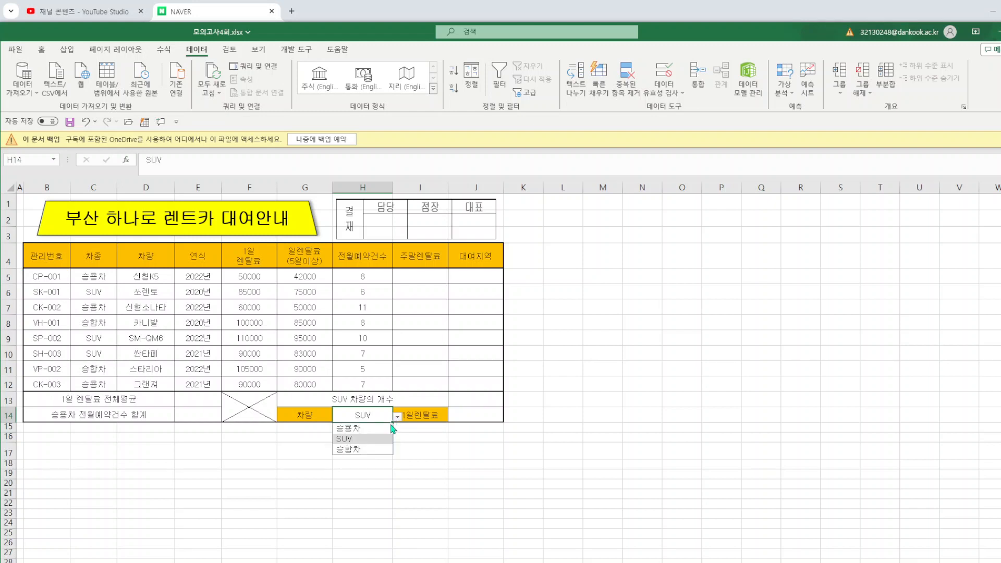
pyautogui.click(364, 413)
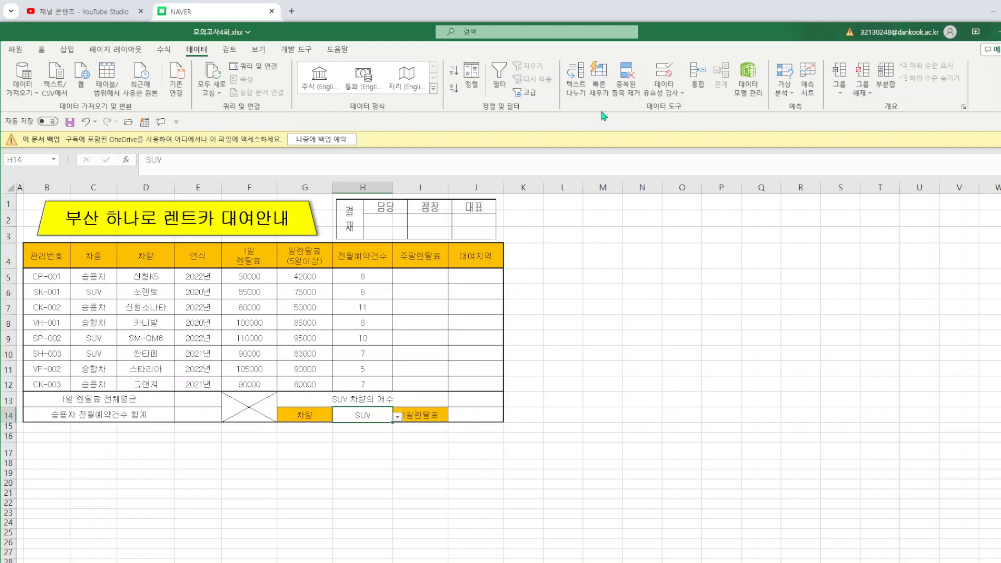
# - Clear all data validation settings from H14 and delete its SUV entry
pyautogui.click(665, 77)
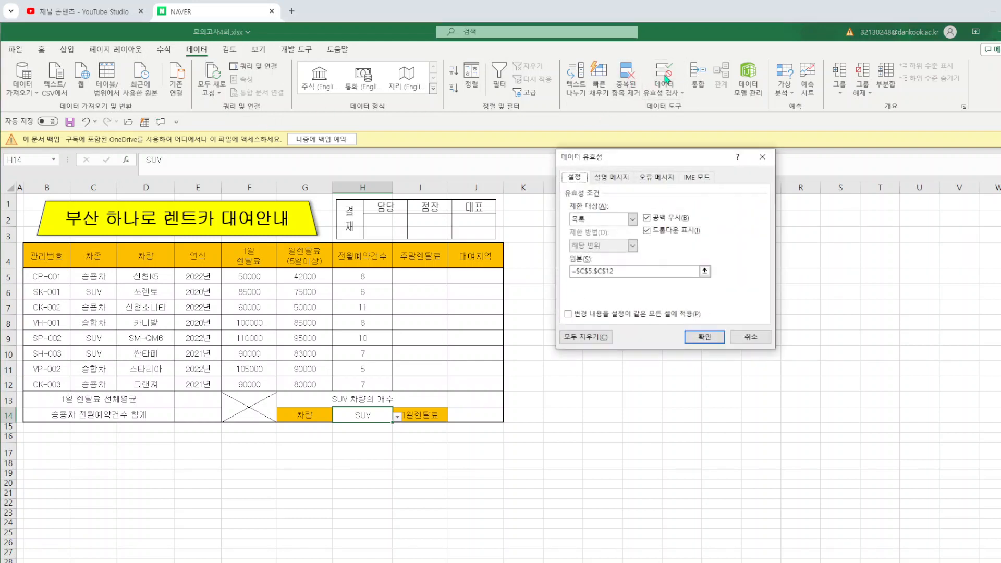
pyautogui.click(580, 337)
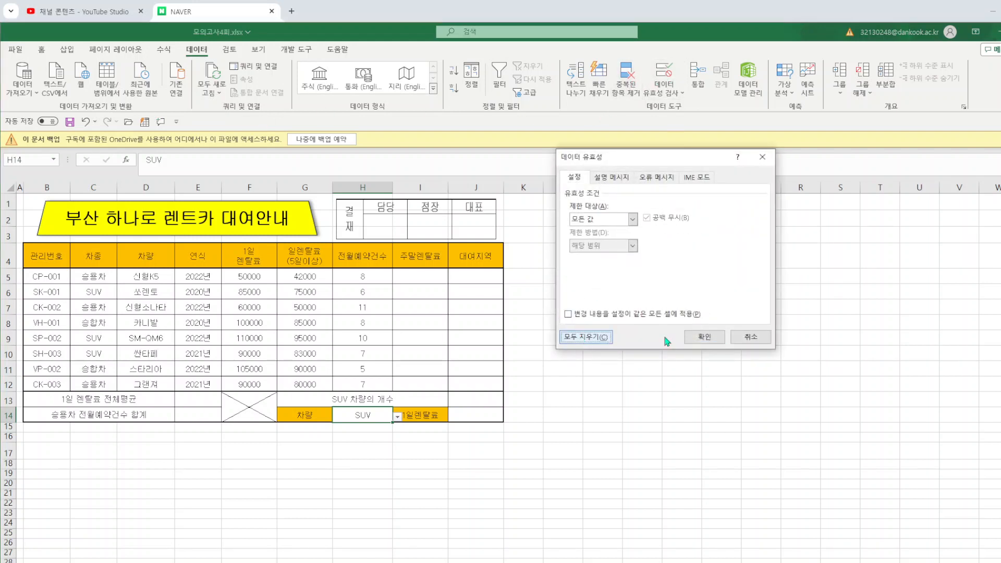
pyautogui.click(722, 340)
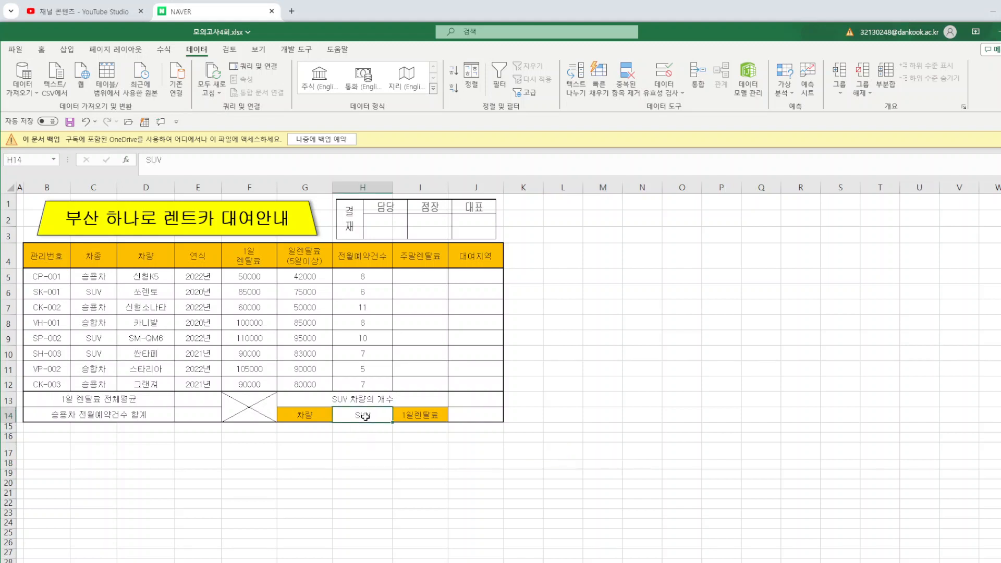
pyautogui.press('Delete')
pyautogui.click(545, 436)
# - Set up list validation on H14 again with =$C$5:$C$12 as the source
pyautogui.click(365, 417)
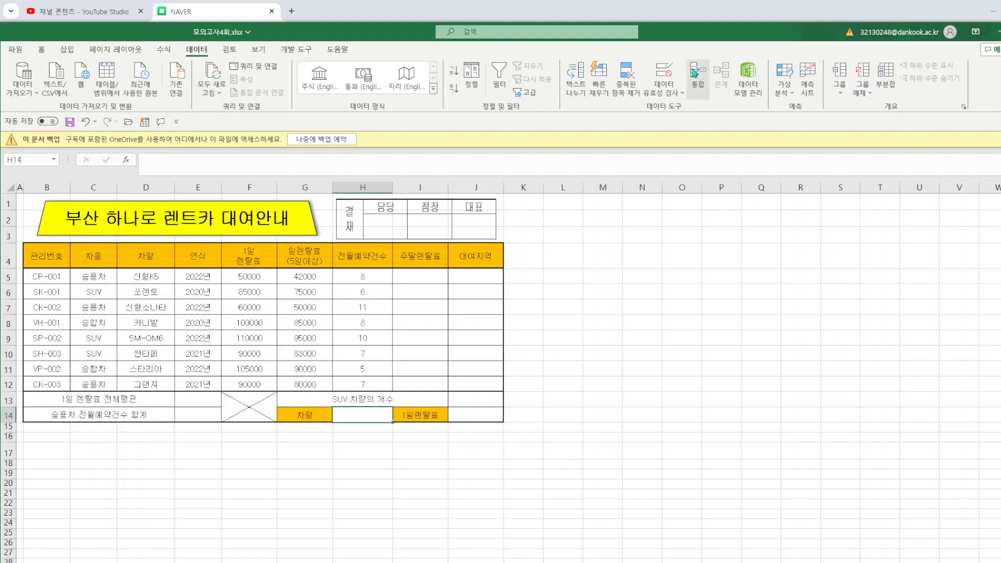
pyautogui.click(663, 73)
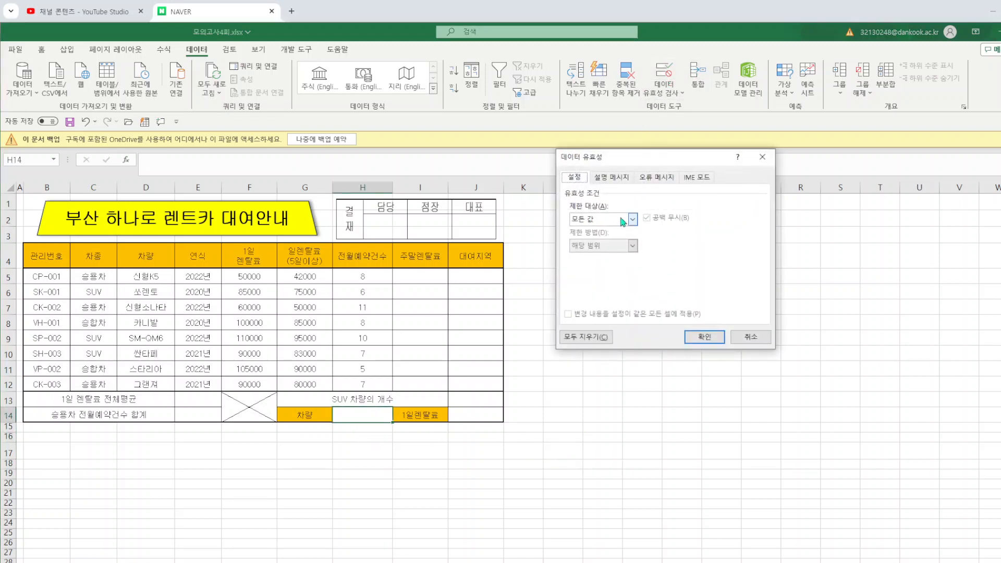
pyautogui.click(623, 221)
pyautogui.click(586, 260)
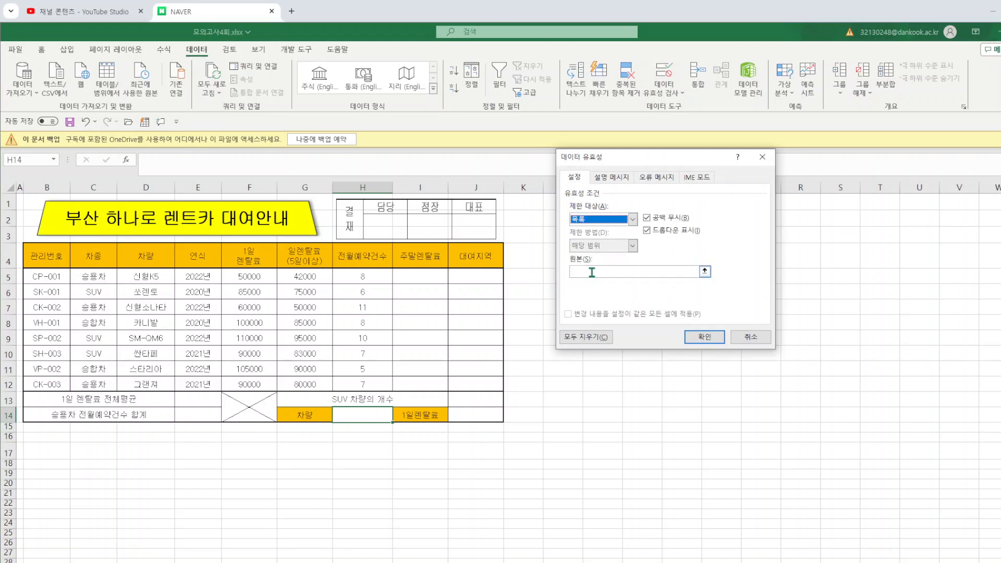
pyautogui.click(591, 272)
pyautogui.moveTo(82, 281); pyautogui.dragTo(81, 386)
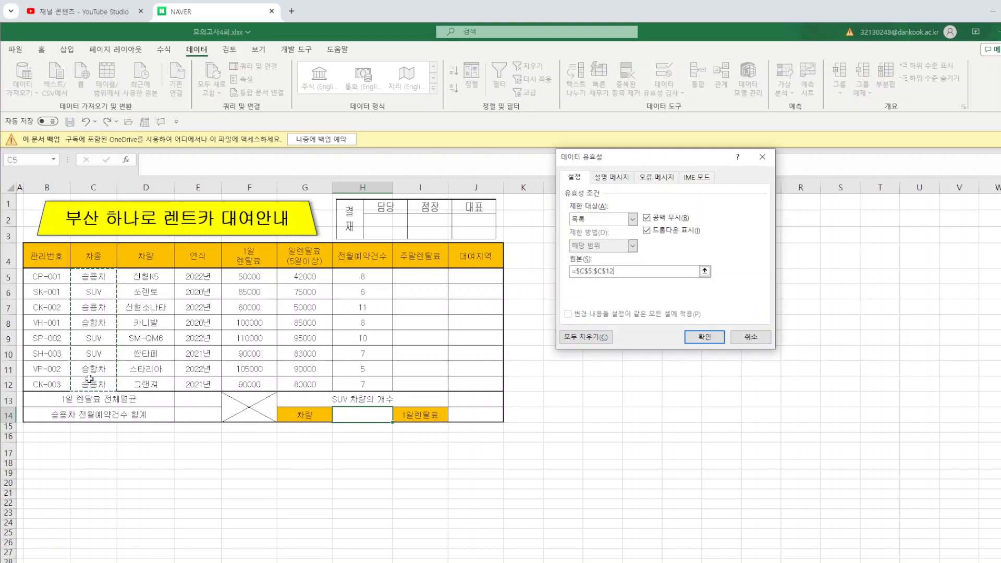
pyautogui.click(705, 338)
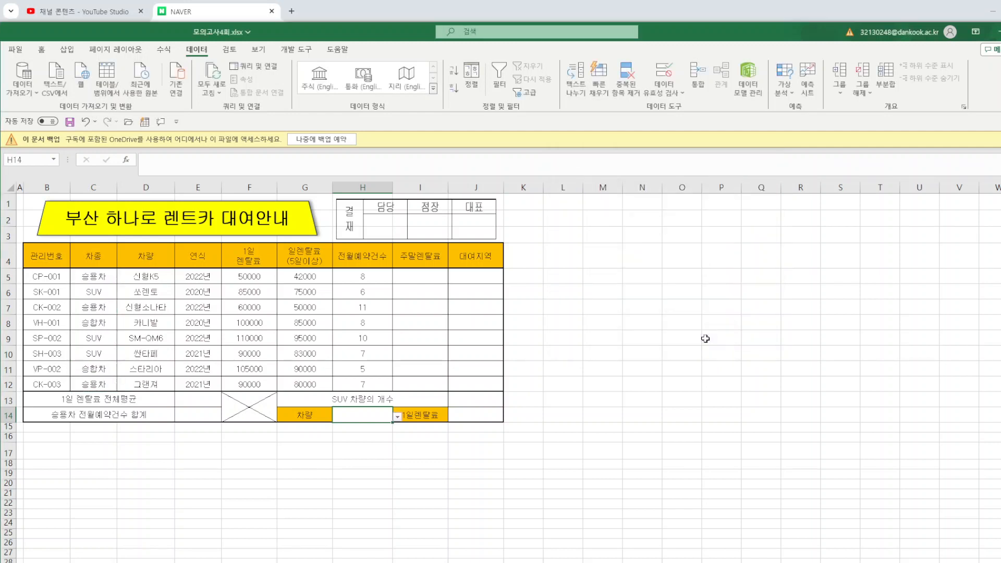
# - Choose 승용차 from the H14 drop-down list and reopen the list to check its options
pyautogui.click(397, 417)
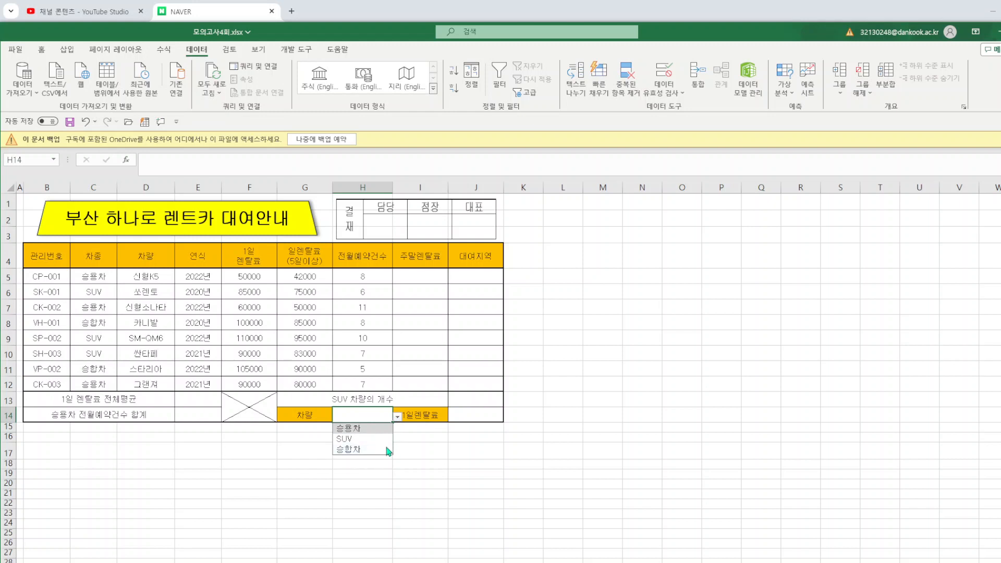
pyautogui.click(369, 428)
pyautogui.click(443, 444)
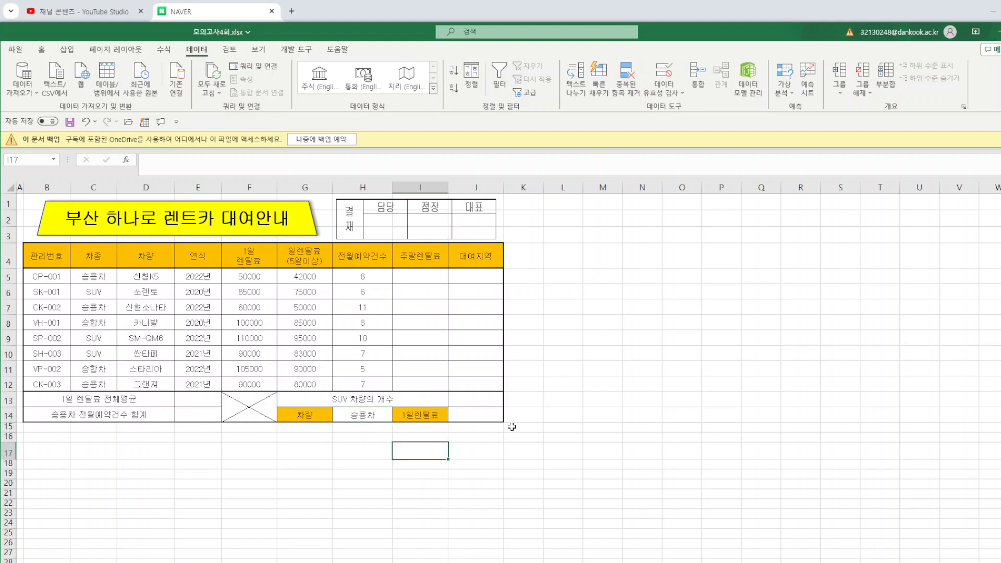
pyautogui.click(388, 418)
pyautogui.click(399, 417)
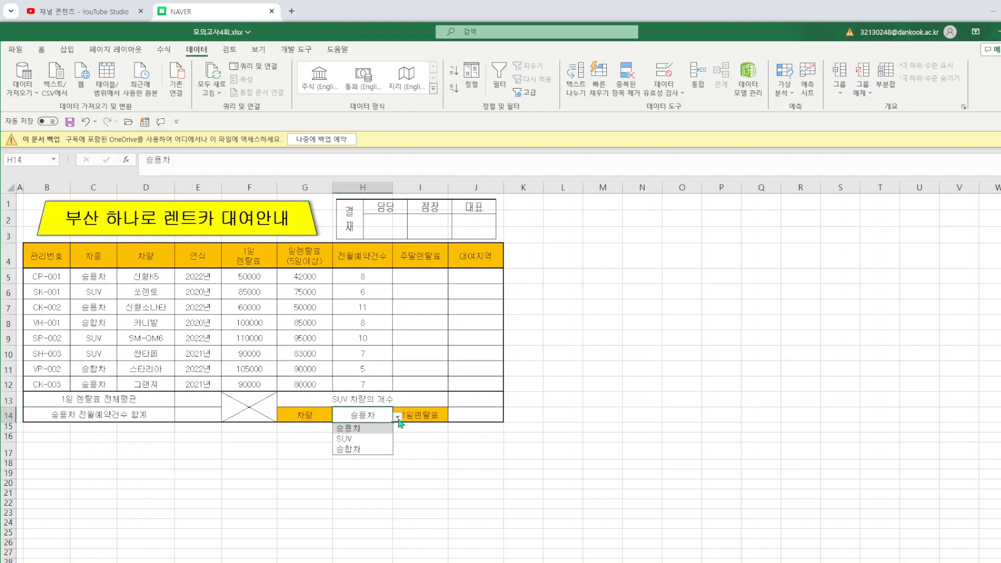
pyautogui.click(519, 433)
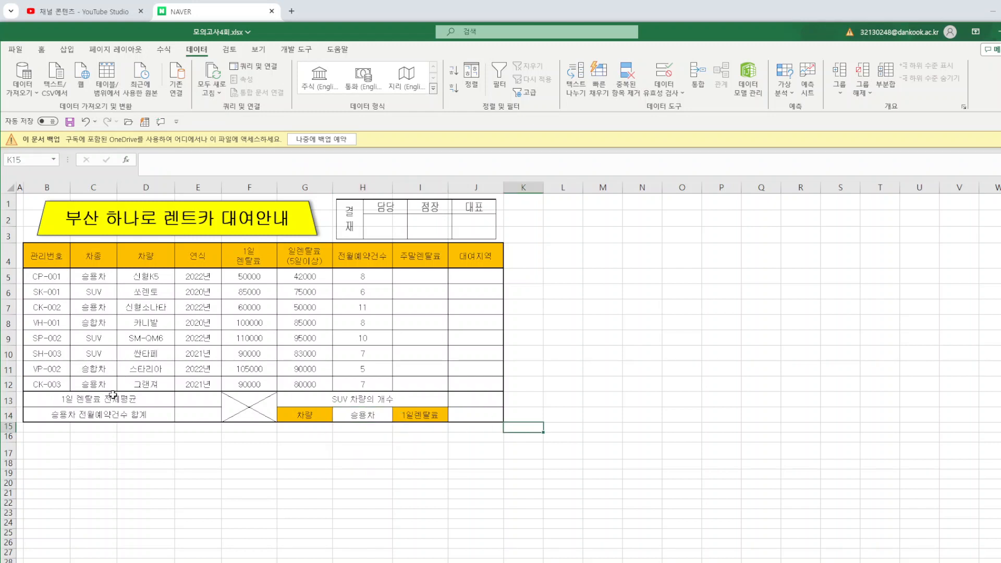
# - Remove the 차종 list validation from H14 and delete the 승용차 entry
pyautogui.click(366, 417)
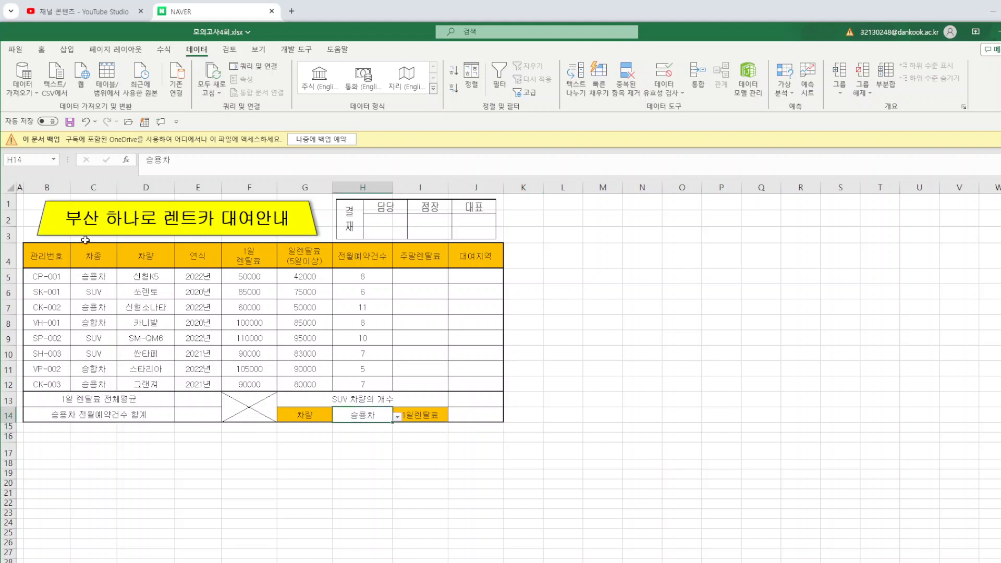
pyautogui.click(670, 75)
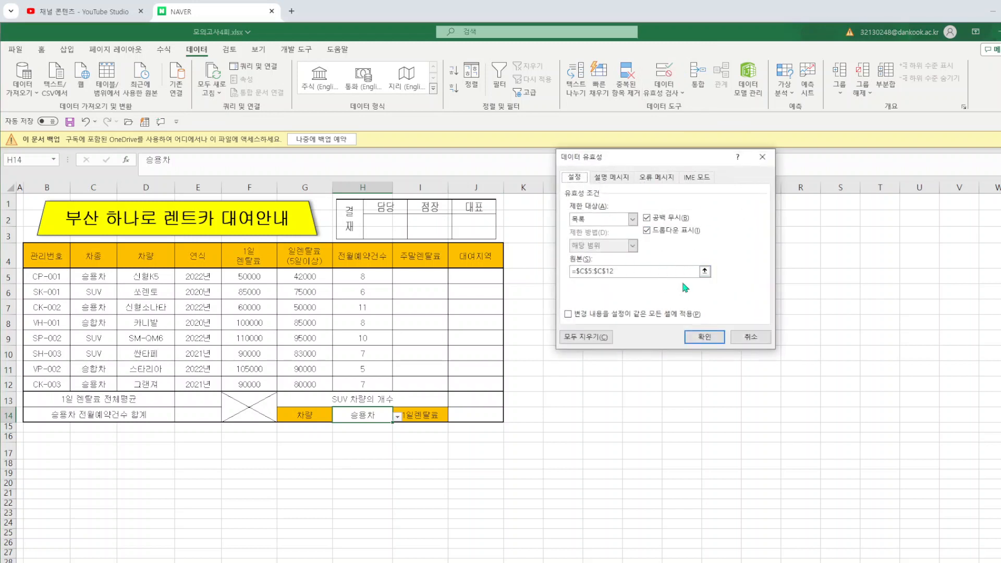
pyautogui.click(586, 336)
pyautogui.click(701, 334)
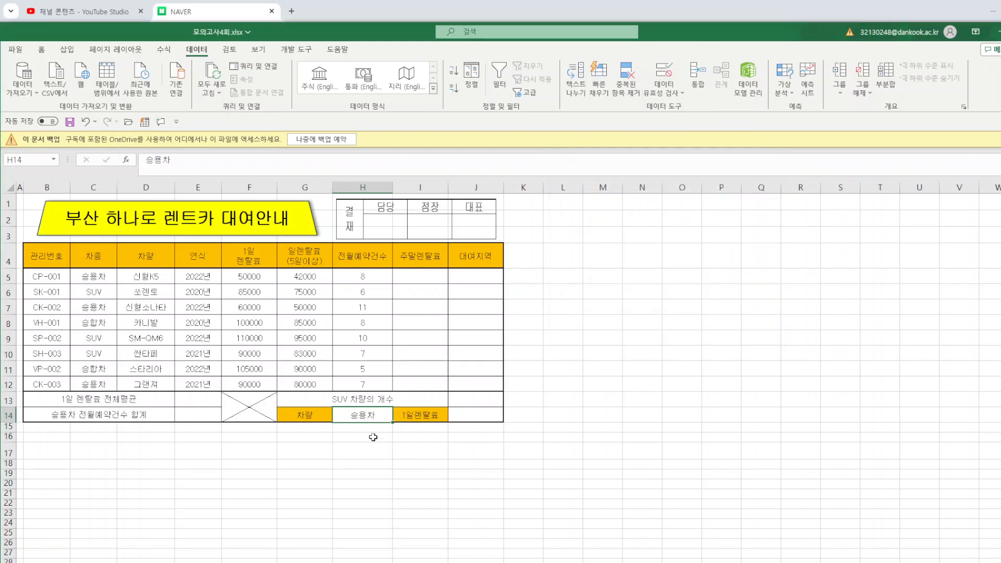
pyautogui.press('Delete')
# - Add list data validation to H14, using the 차량 cells D5:D12 as the source
pyautogui.click(672, 76)
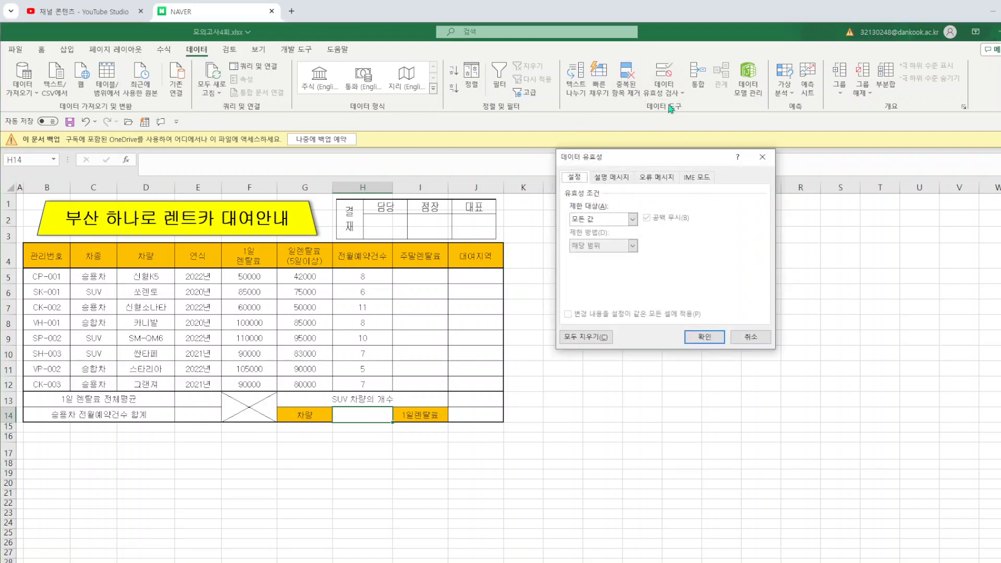
pyautogui.click(632, 219)
pyautogui.click(589, 255)
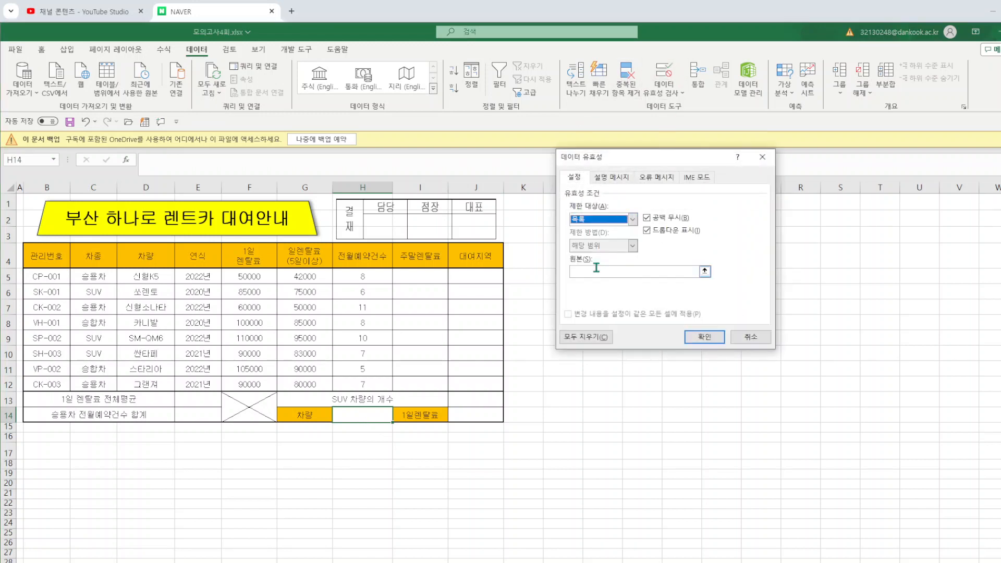
pyautogui.click(596, 269)
pyautogui.click(135, 278)
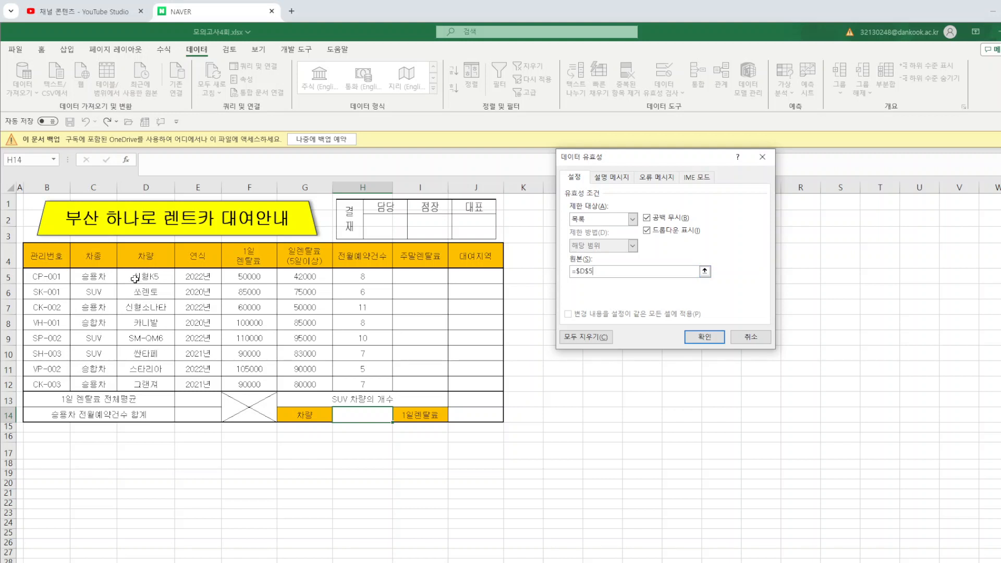
pyautogui.moveTo(135, 279); pyautogui.dragTo(146, 387)
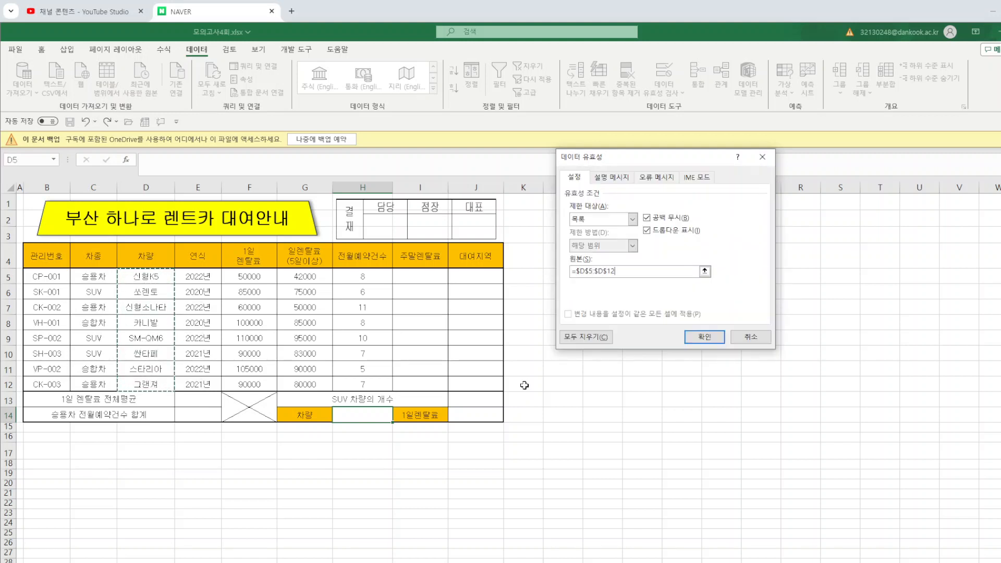
pyautogui.click(704, 337)
# - Choose 신형K5 from the H14 drop-down list and save the workbook
pyautogui.click(398, 417)
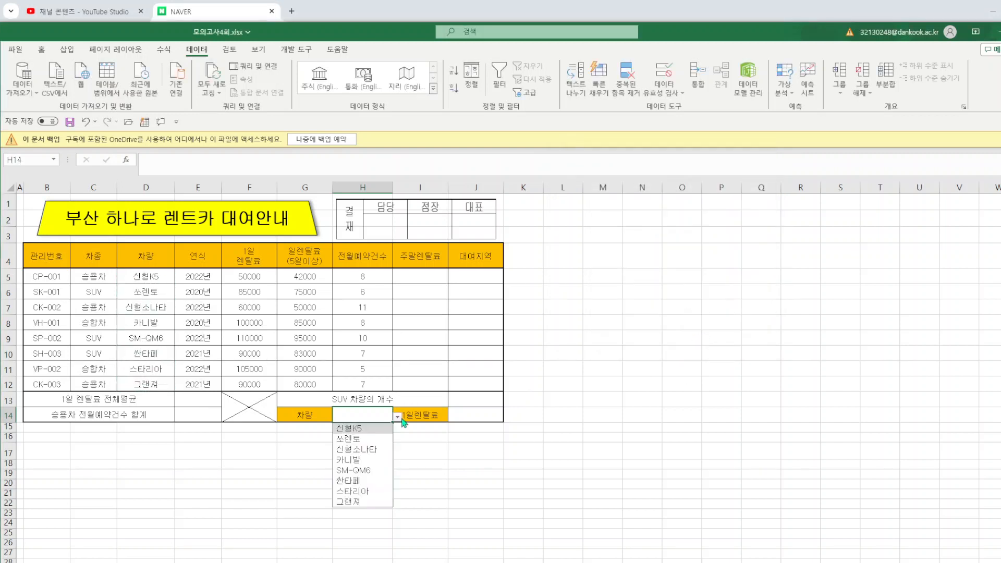
pyautogui.click(383, 429)
pyautogui.click(671, 297)
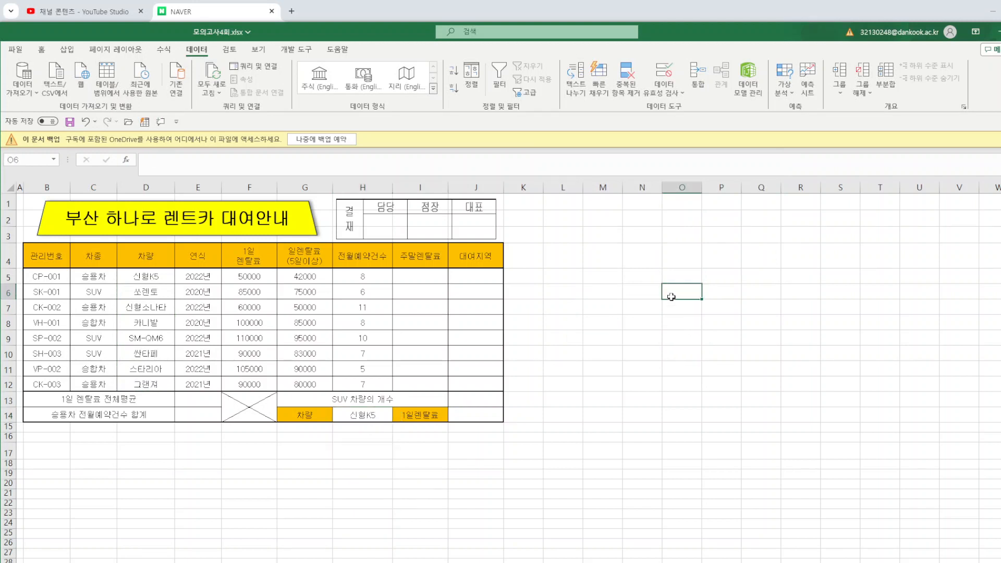
pyautogui.click(70, 123)
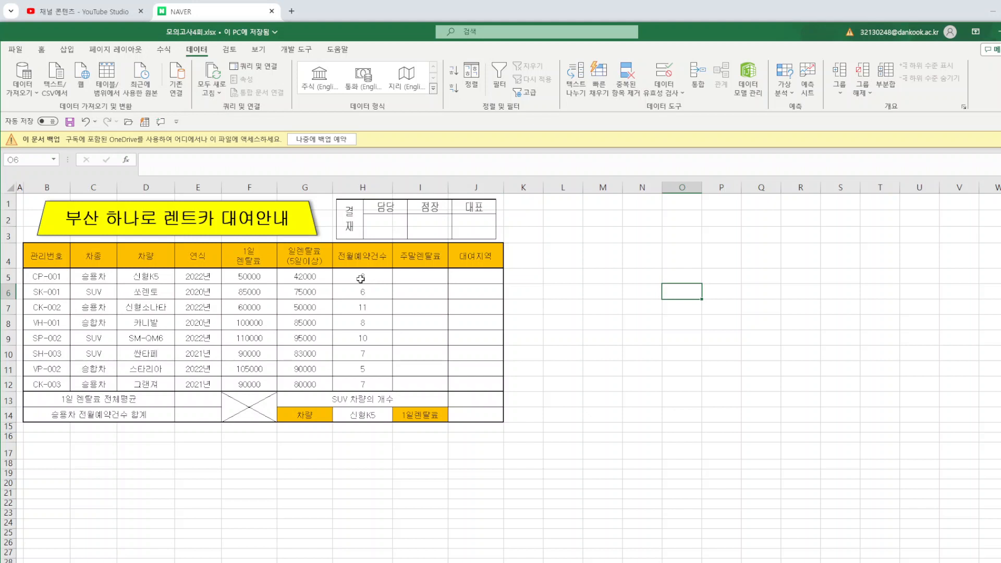
# - Define the name 전월예약 for the range H5:H12
pyautogui.moveTo(360, 279); pyautogui.dragTo(365, 384)
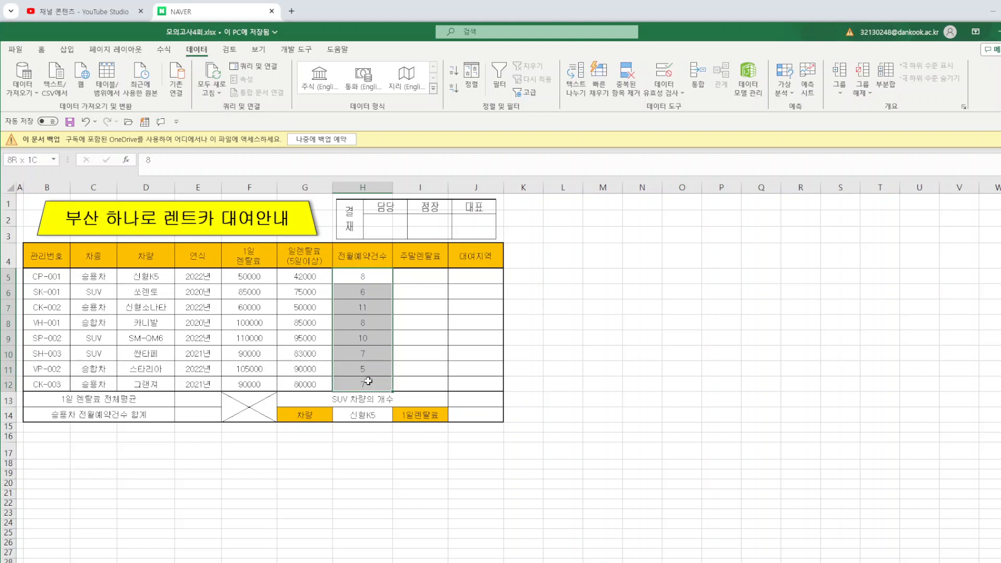
pyautogui.click(22, 159)
pyautogui.write('전월ㅇ')
pyautogui.write('예약')
pyautogui.press('Return')
pyautogui.click(654, 222)
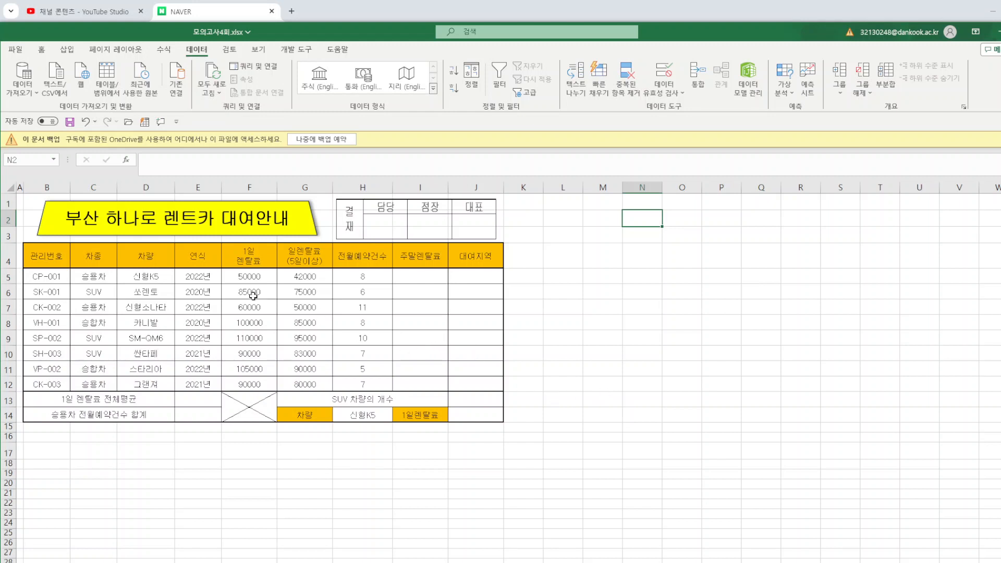
# - Apply the custom number format #,##0원 to the rental fees in F5:G12 and save the workbook
pyautogui.moveTo(245, 282); pyautogui.dragTo(313, 389)
pyautogui.rightClick(302, 324)
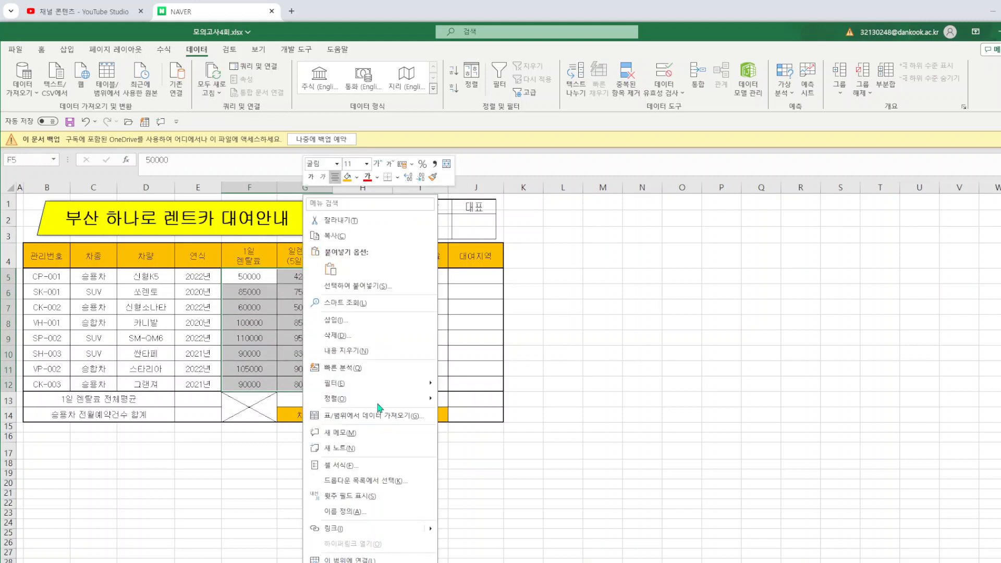
pyautogui.click(344, 465)
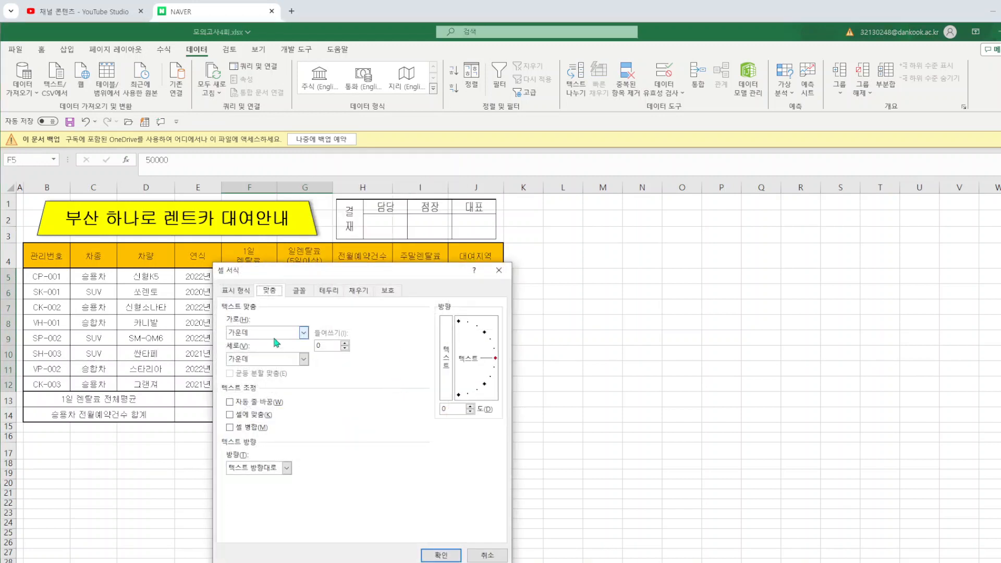
pyautogui.click(240, 291)
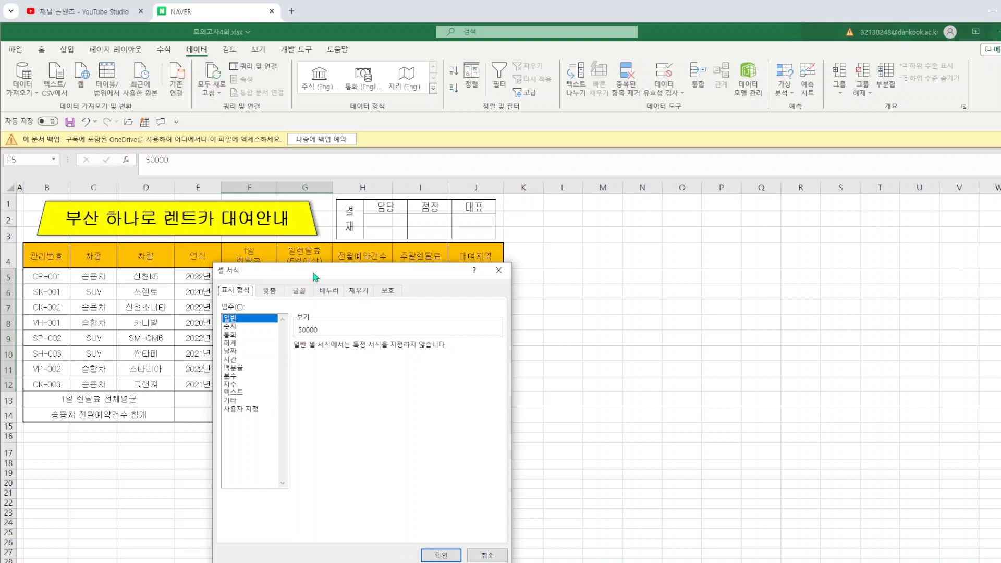
pyautogui.moveTo(315, 276); pyautogui.dragTo(480, 237)
pyautogui.click(420, 368)
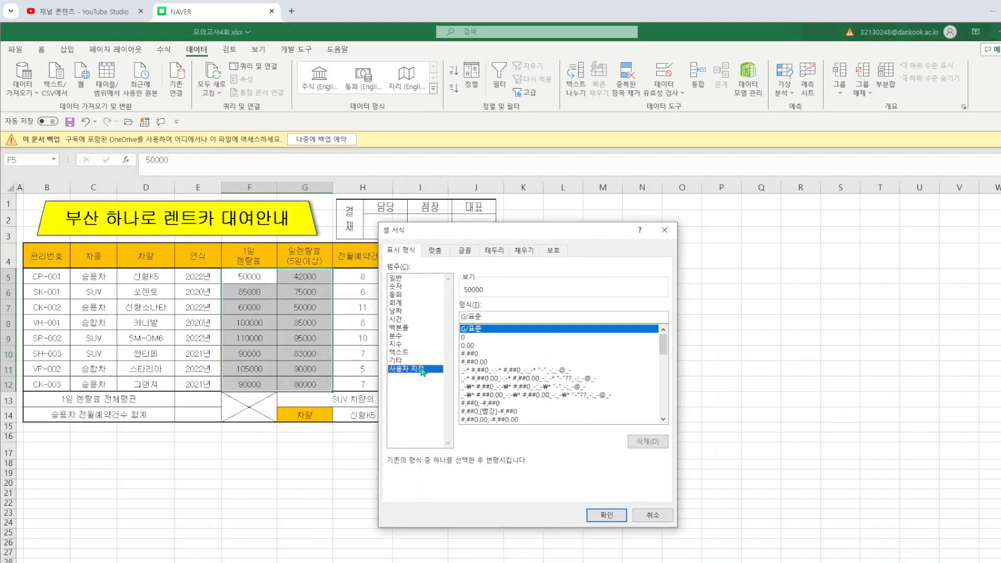
pyautogui.click(486, 354)
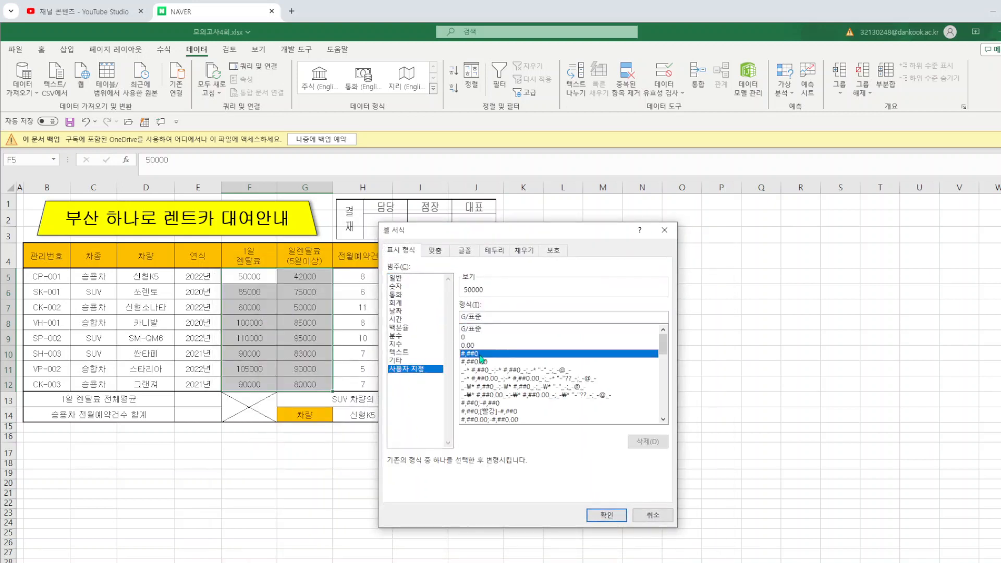
pyautogui.click(492, 317)
pyautogui.write('우')
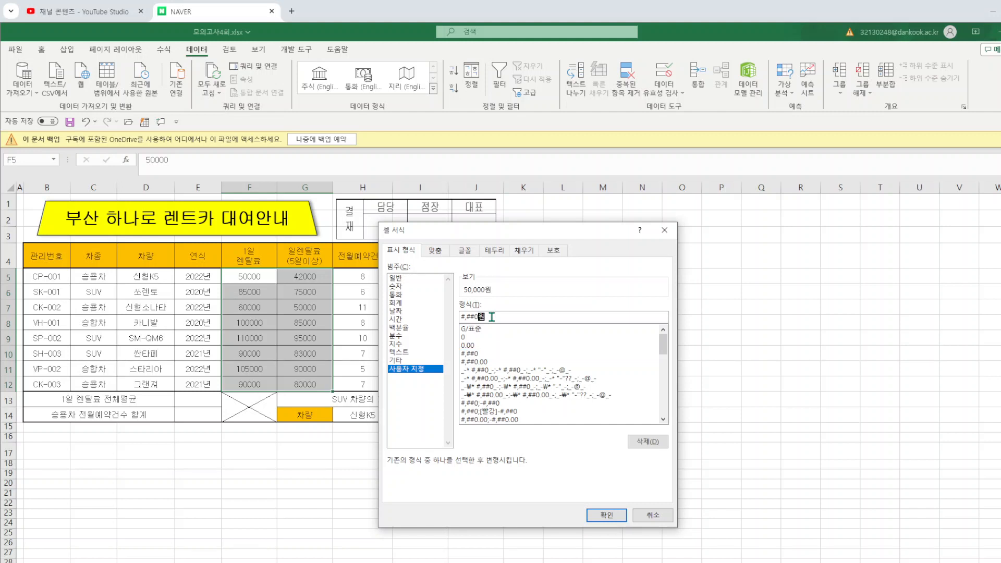
pyautogui.press('Return')
pyautogui.click(658, 322)
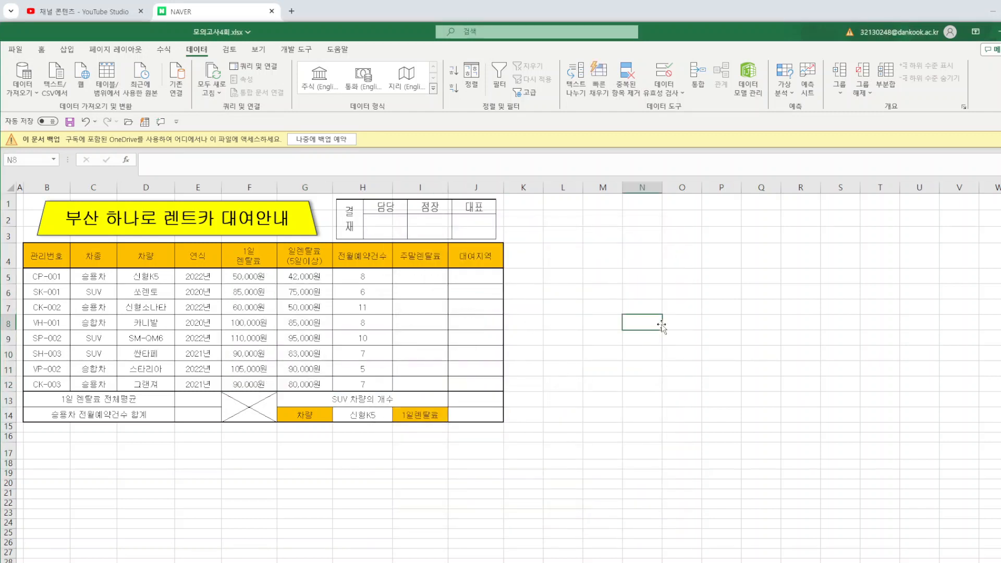
pyautogui.click(70, 123)
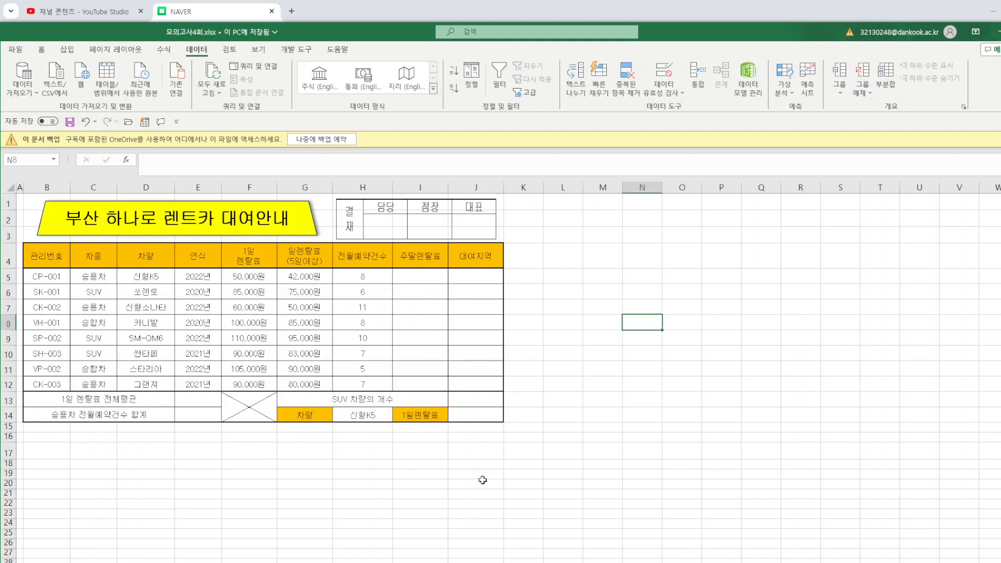
pyautogui.click(760, 463)
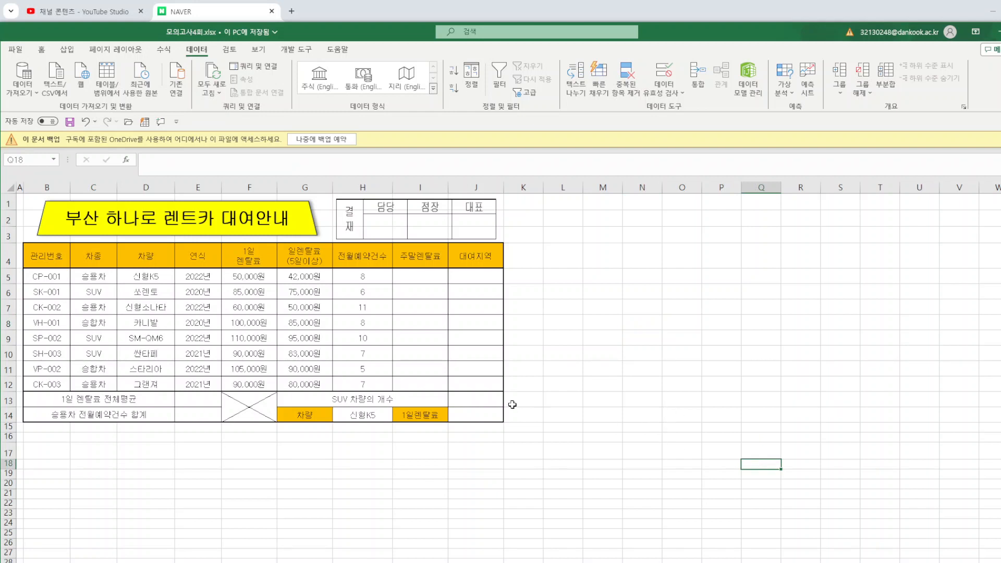
# - Enter =F5*115% in I5 and fill the formula down to I12 in the 주말렌탈료 column
pyautogui.click(426, 279)
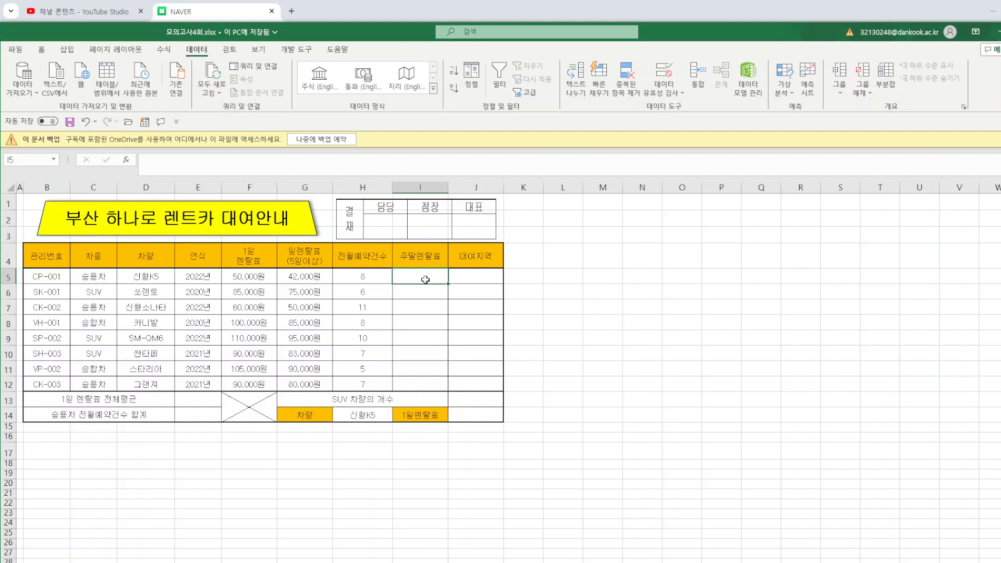
pyautogui.write('=')
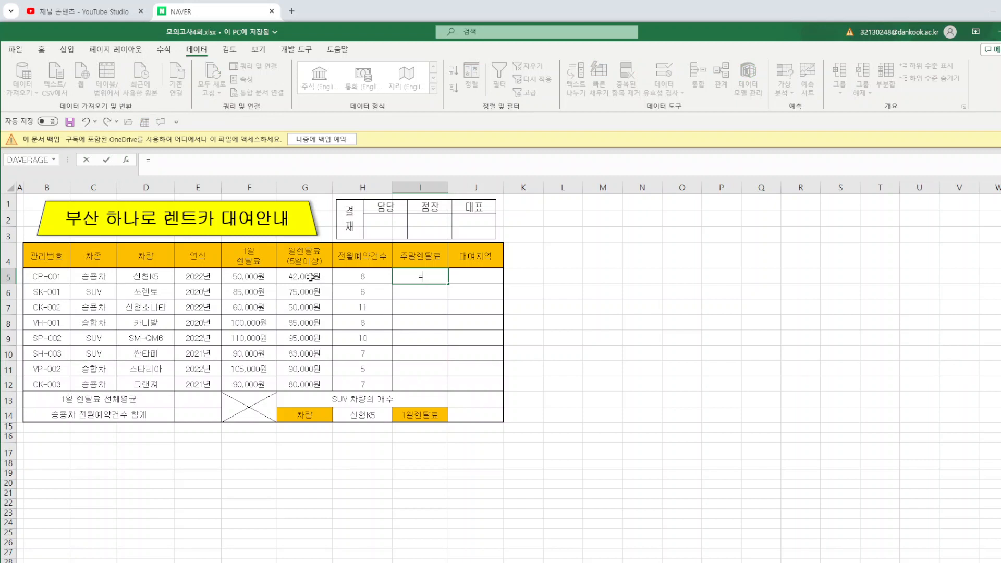
pyautogui.click(259, 280)
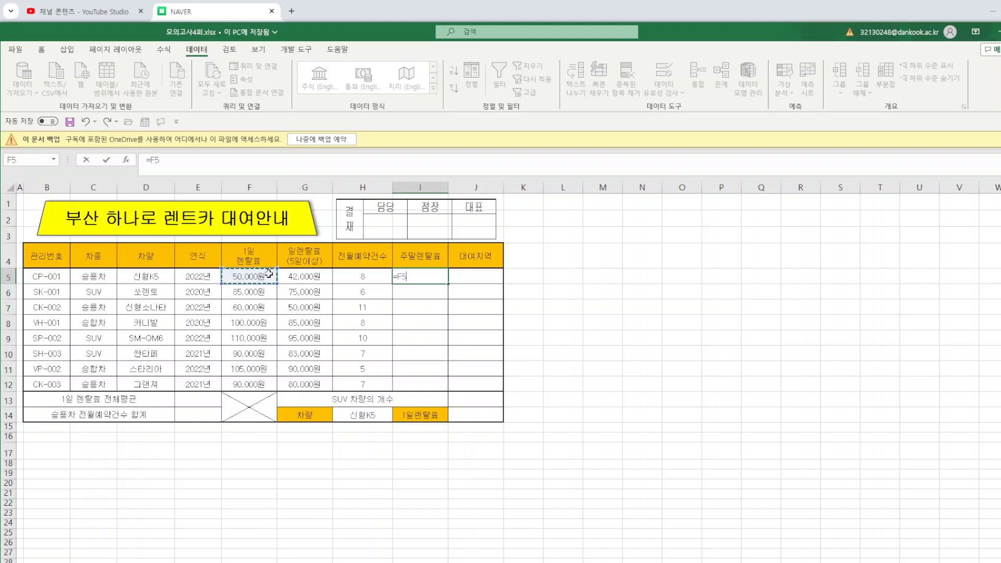
pyautogui.write('*')
pyautogui.press('Return')
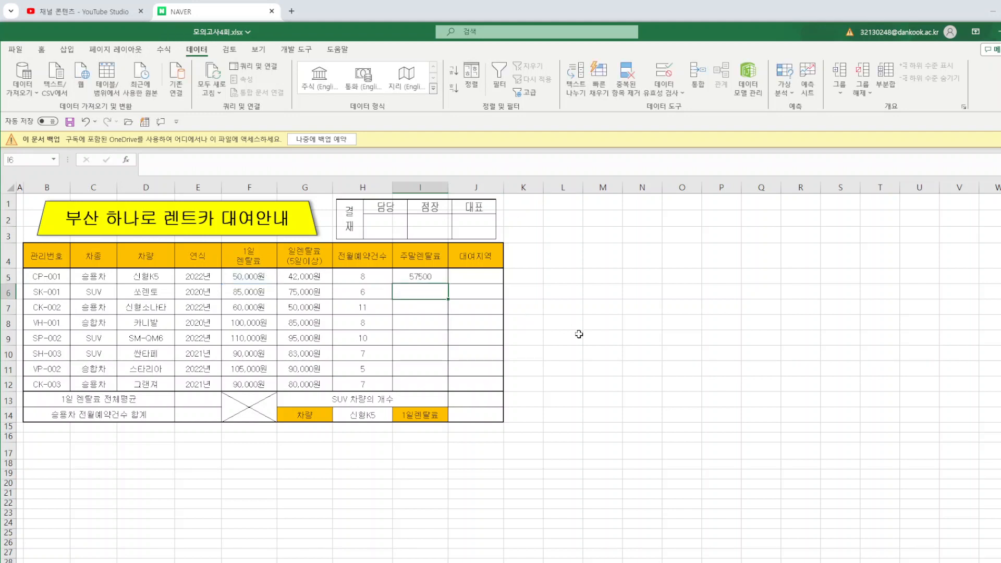
pyautogui.click(432, 276)
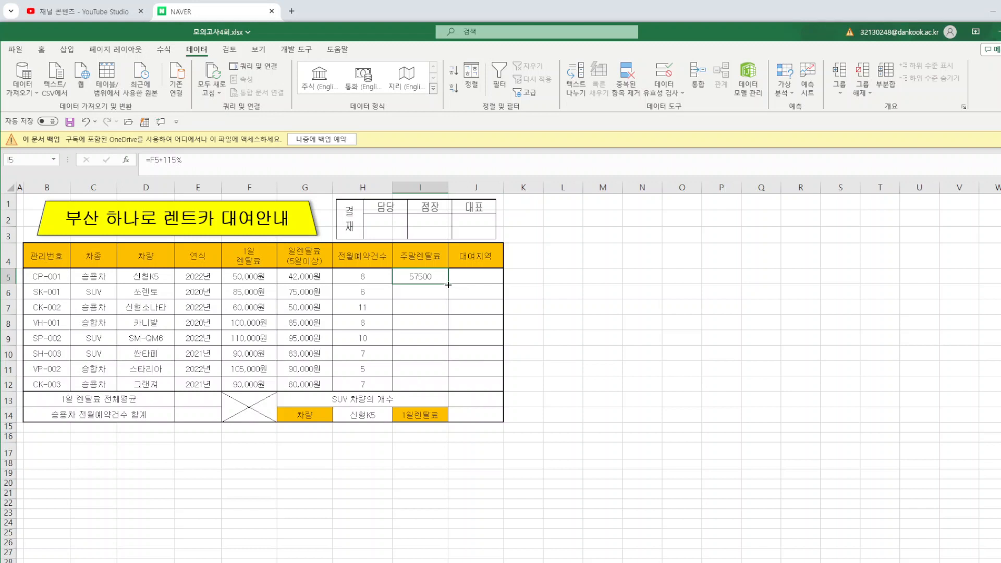
pyautogui.moveTo(448, 285); pyautogui.dragTo(447, 392)
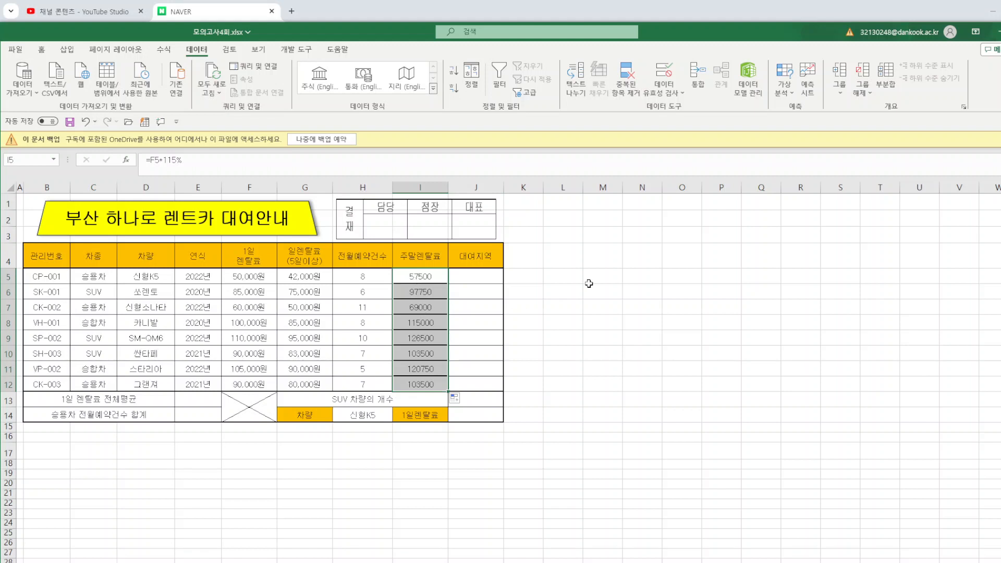
# - Change the I5 formula to =ROUND(F5*115%,-3) and fill it down to I12
pyautogui.click(149, 160)
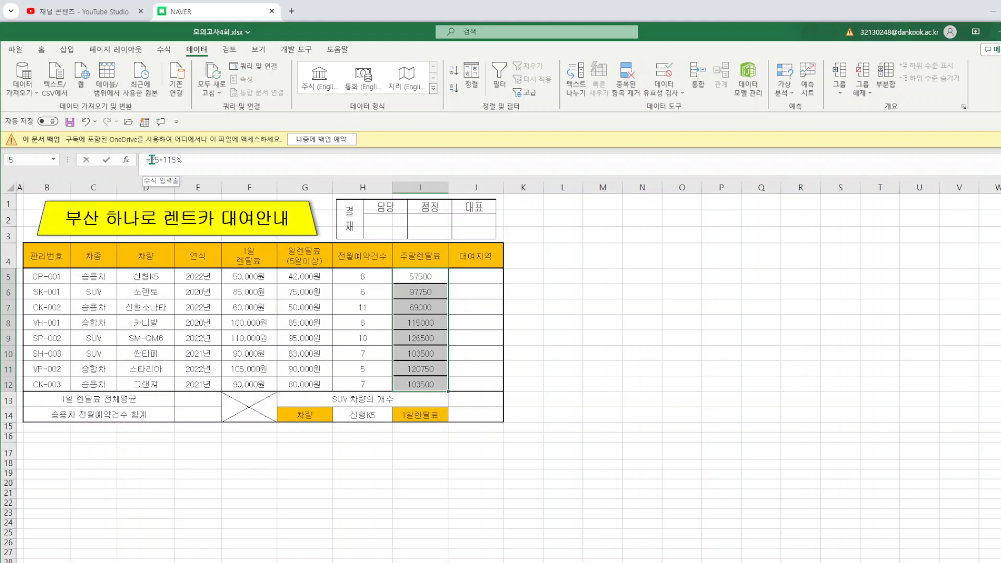
pyautogui.write('ㄱ')
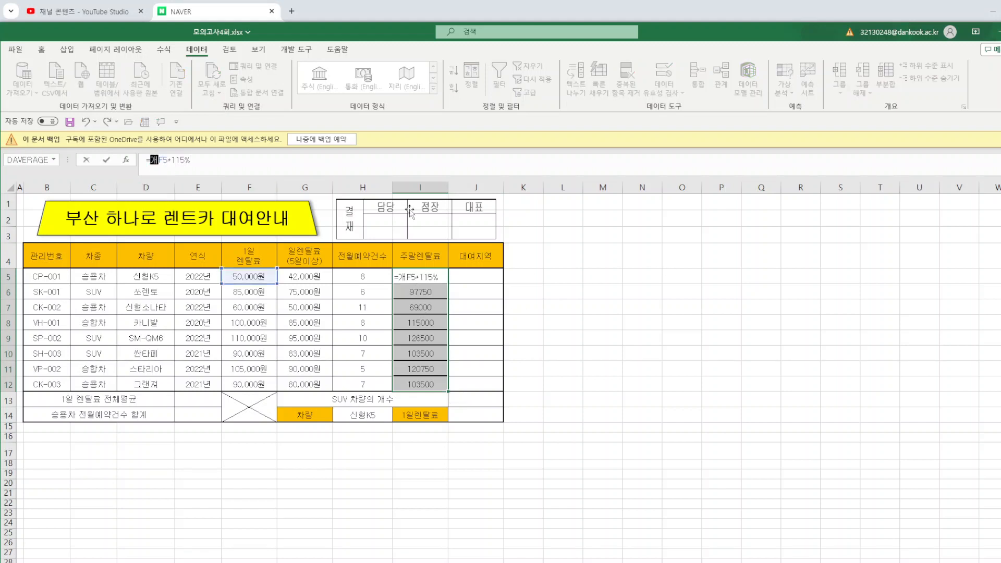
pyautogui.press('BackSpace')
pyautogui.press('BackSpace')
pyautogui.write('ROUND(')
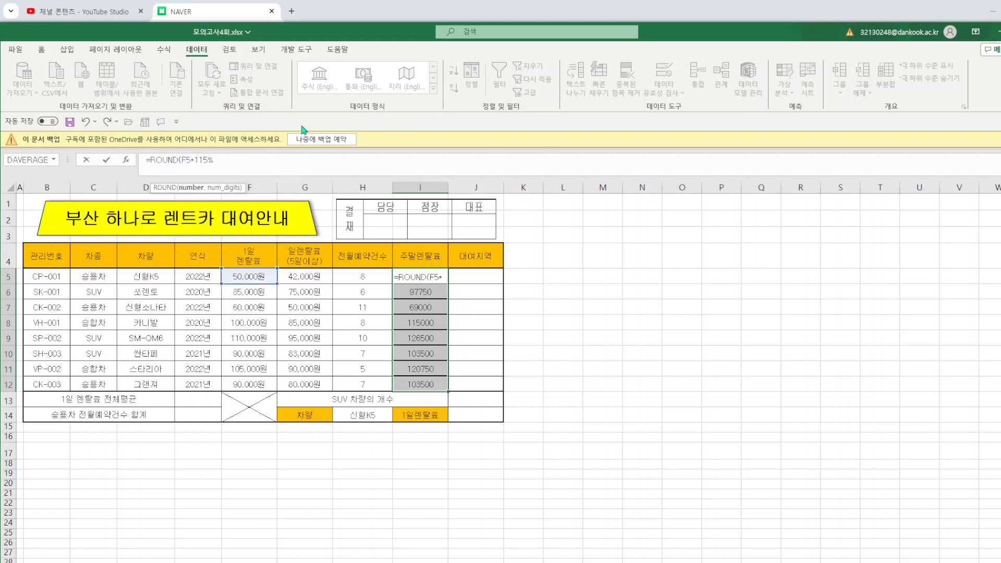
pyautogui.click(222, 160)
pyautogui.write(',-3)')
pyautogui.press('Return')
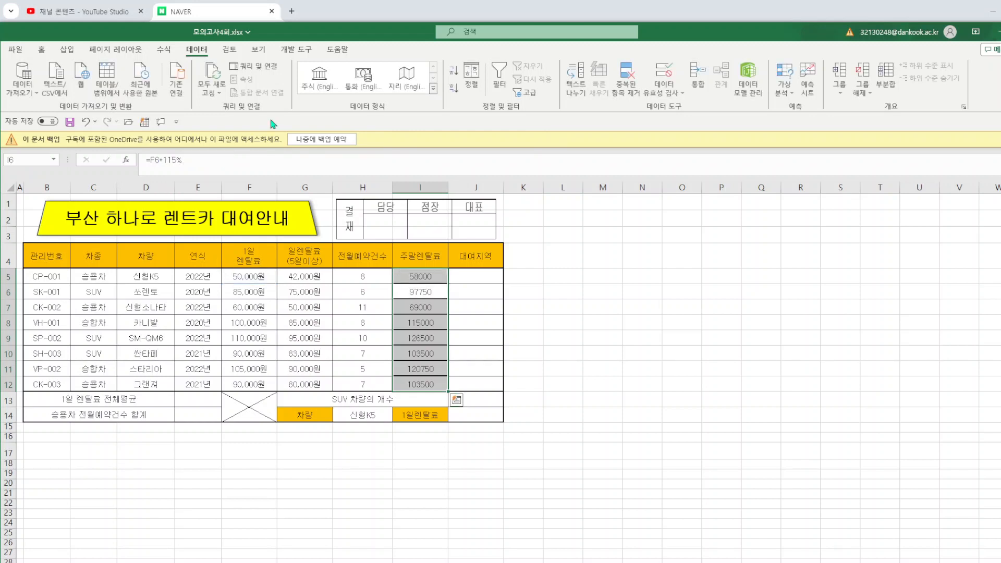
pyautogui.press('Up')
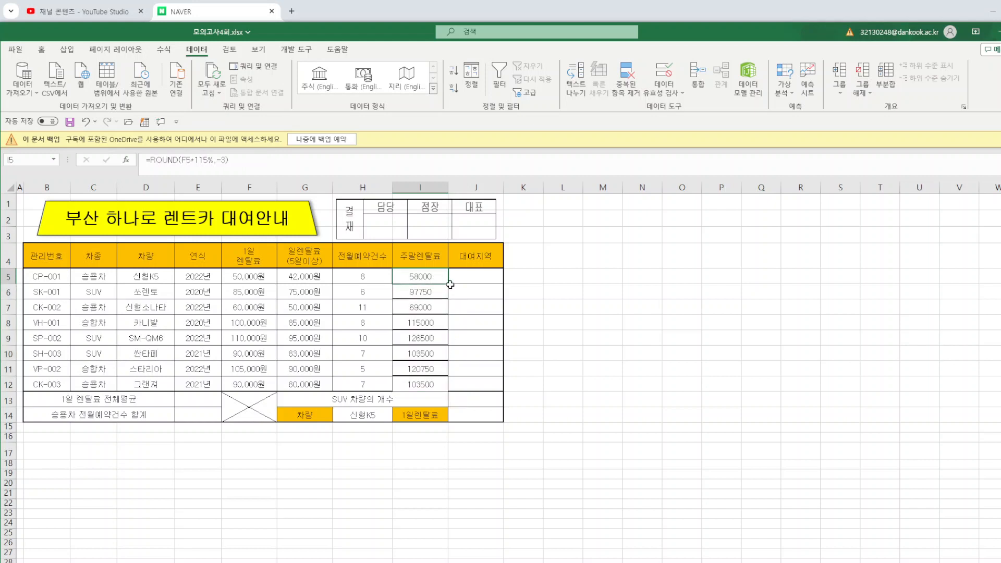
pyautogui.moveTo(449, 283); pyautogui.dragTo(453, 392)
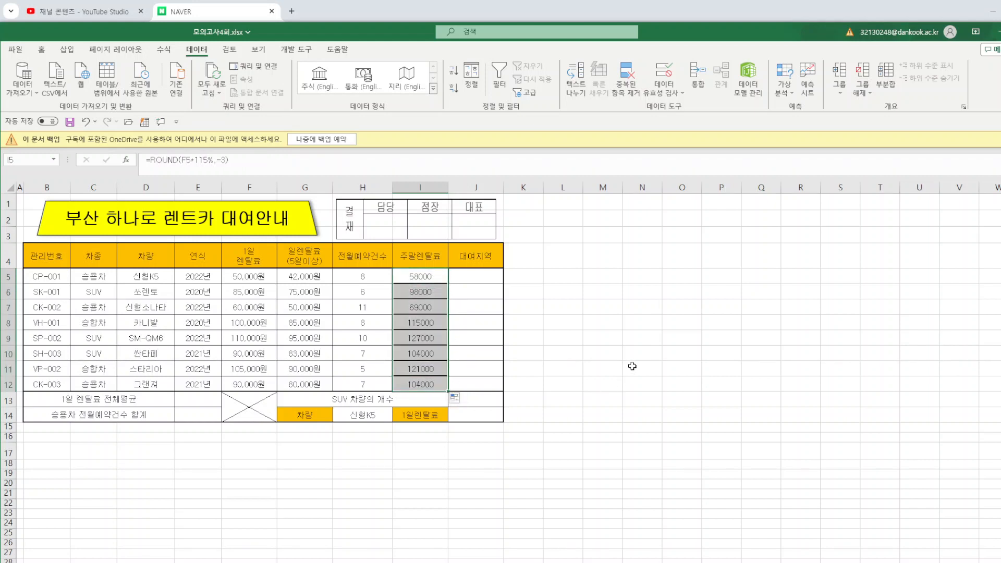
# - Apply the comma style to the 주말렌탈료 values in I5:I12
pyautogui.click(42, 50)
pyautogui.click(452, 88)
pyautogui.click(646, 229)
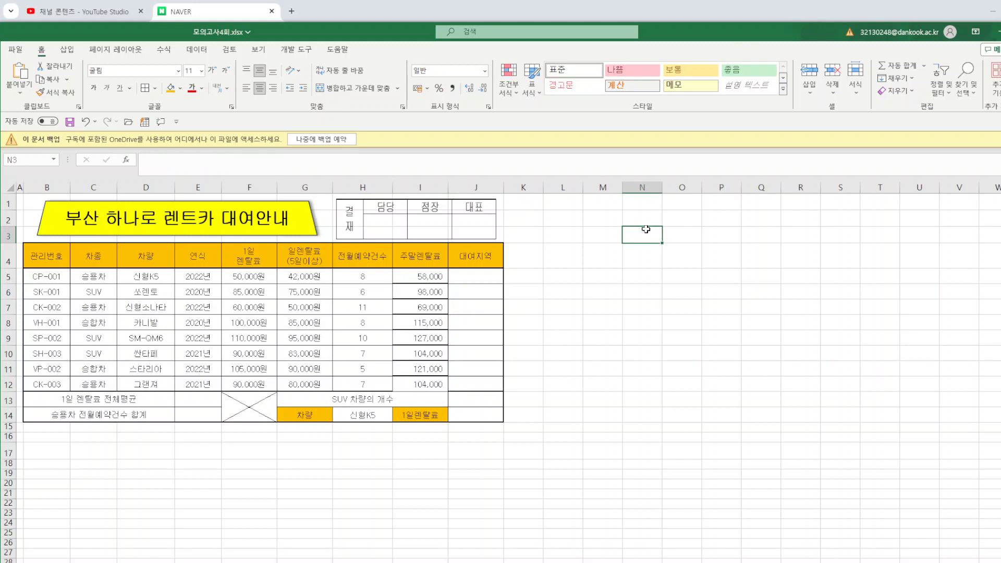
# - Start an IF function in J5 and set its logical test to MID(B5,2,1)="p" in the function arguments
pyautogui.click(483, 277)
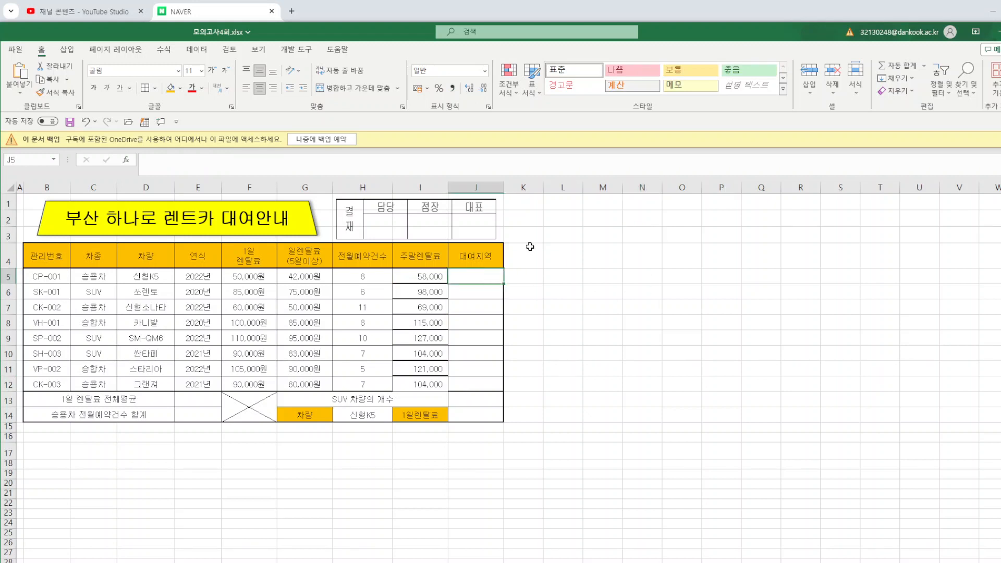
pyautogui.write('=IF')
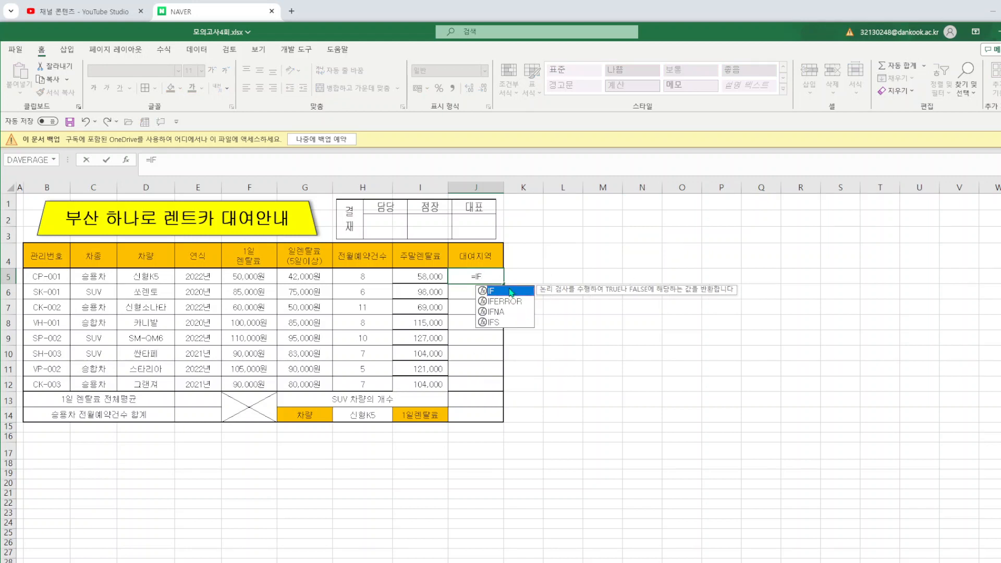
pyautogui.doubleClick(511, 291)
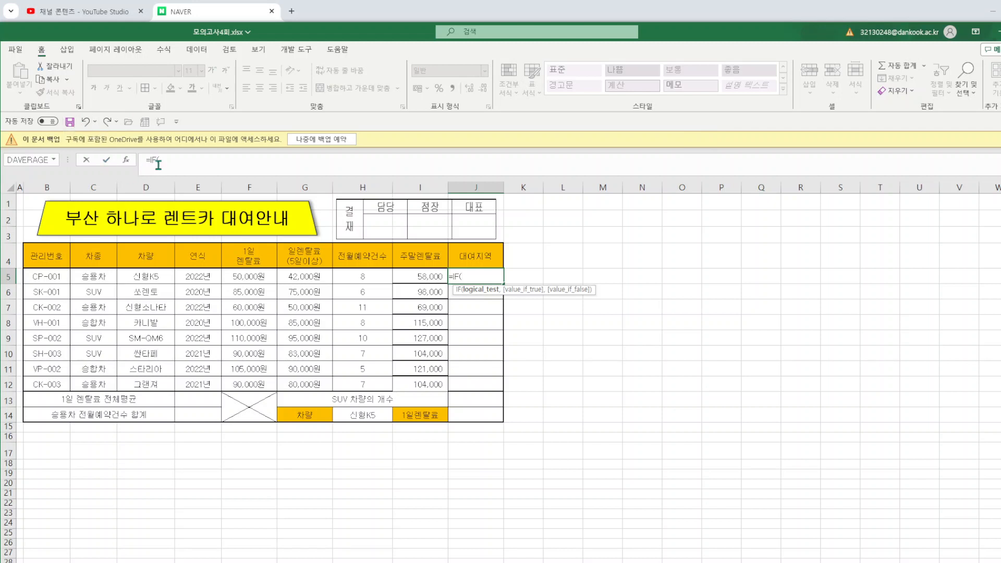
pyautogui.click(127, 161)
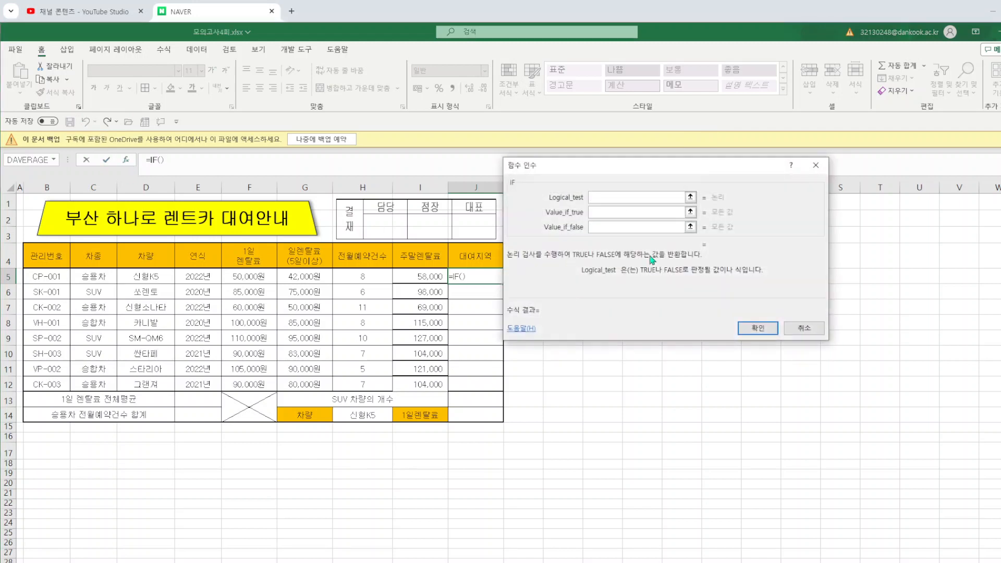
pyautogui.write('MID(')
pyautogui.click(47, 277)
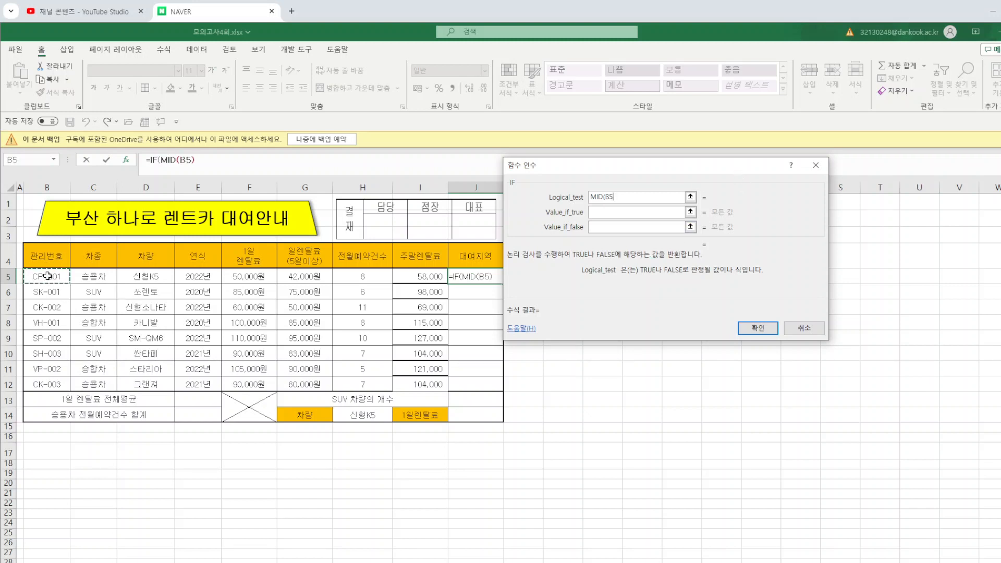
pyautogui.write(',2,1')
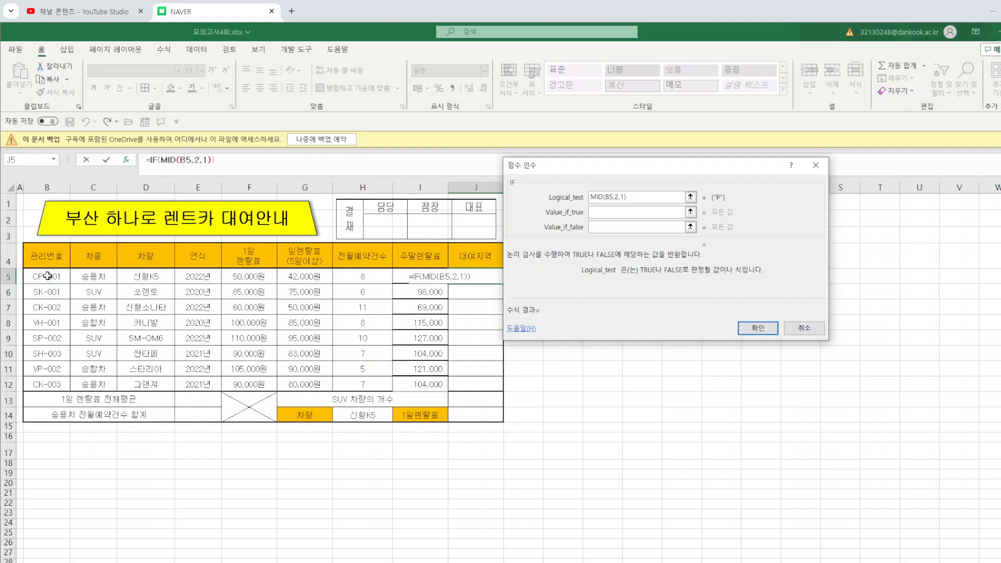
pyautogui.write(')="p"')
# - Set the IF function's value if true to 부산역
pyautogui.click(609, 211)
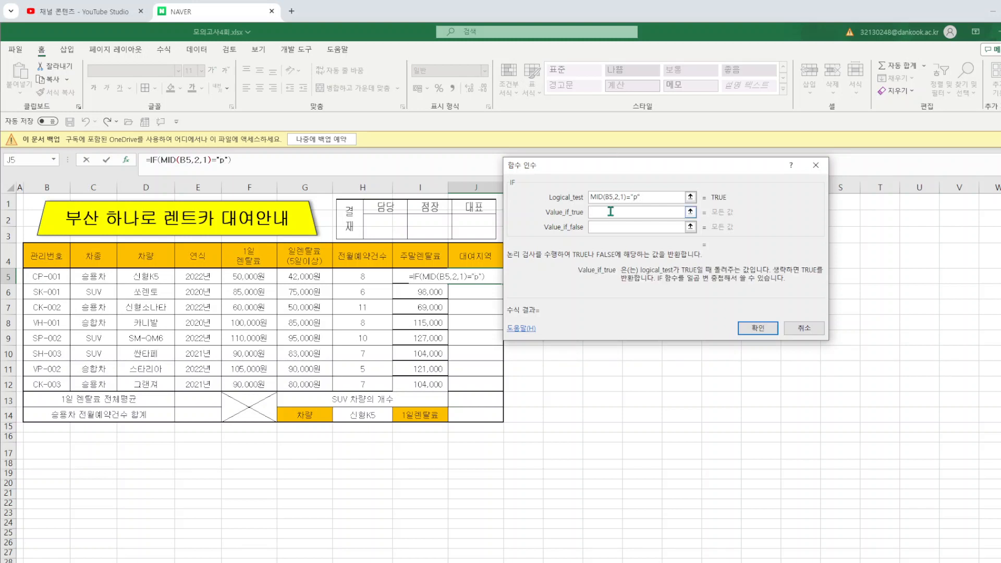
pyautogui.write('부산역')
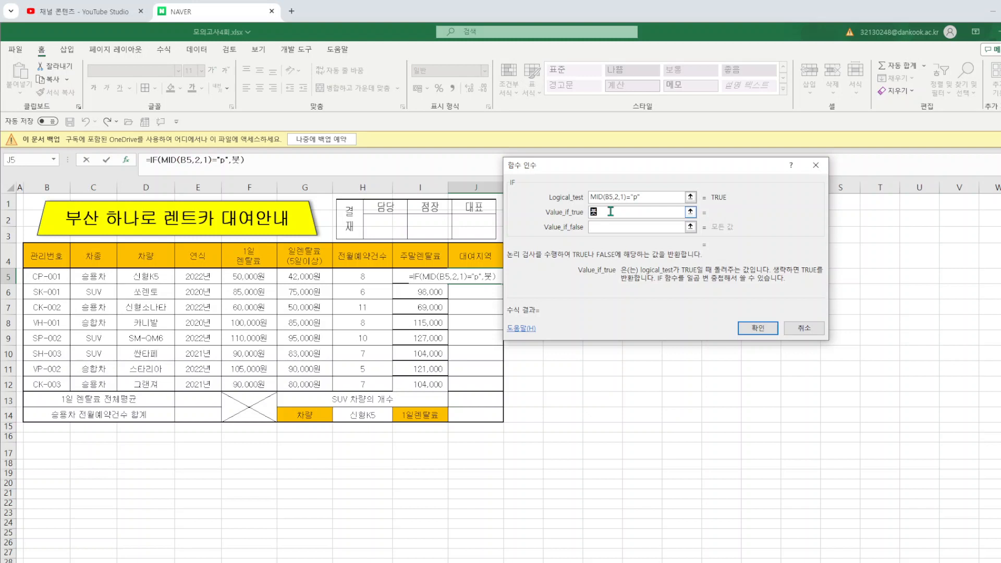
pyautogui.press('Tab')
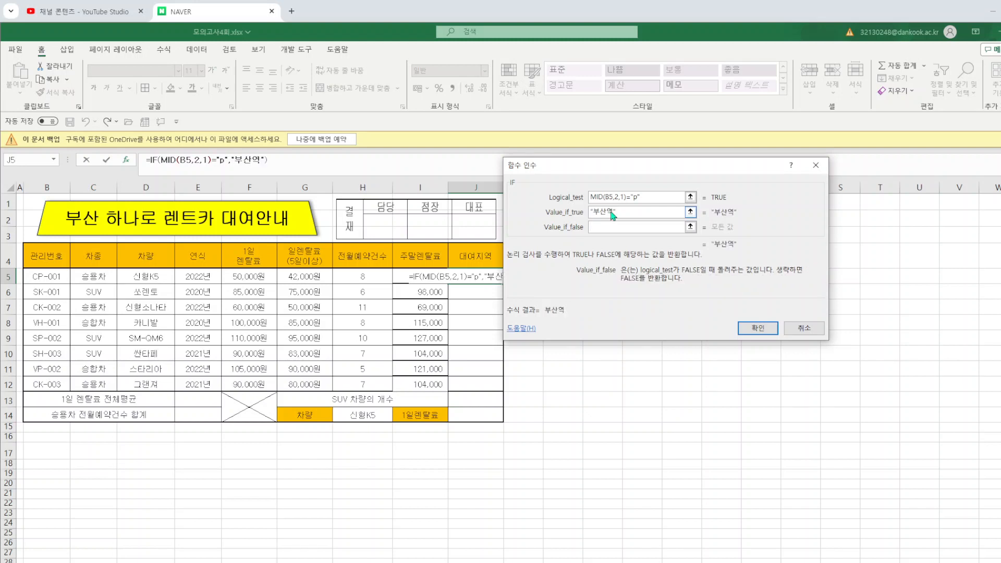
pyautogui.write('ㄱ')
pyautogui.write('해공항')
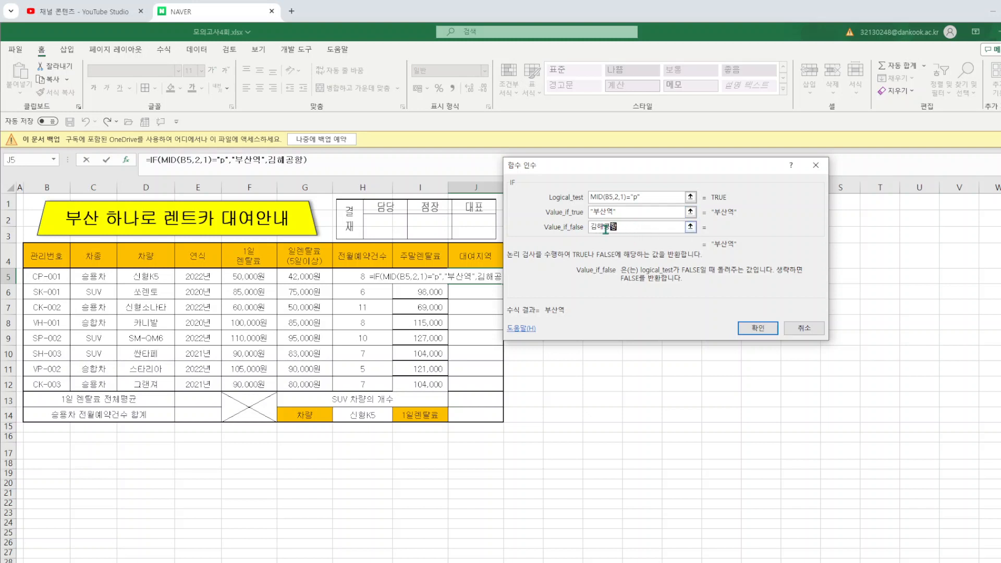
pyautogui.moveTo(622, 227); pyautogui.dragTo(584, 227)
pyautogui.press('Delete')
# - Change the compared letter in the IF logical test to a capital "P"
pyautogui.moveTo(658, 197); pyautogui.dragTo(602, 196)
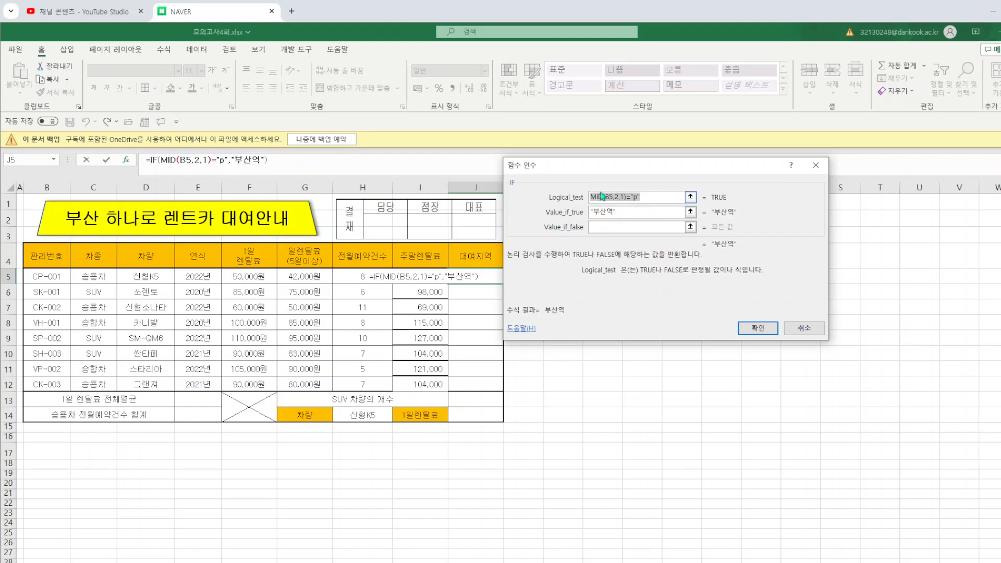
pyautogui.click(638, 197)
pyautogui.press('BackSpace')
pyautogui.write('ㅔ')
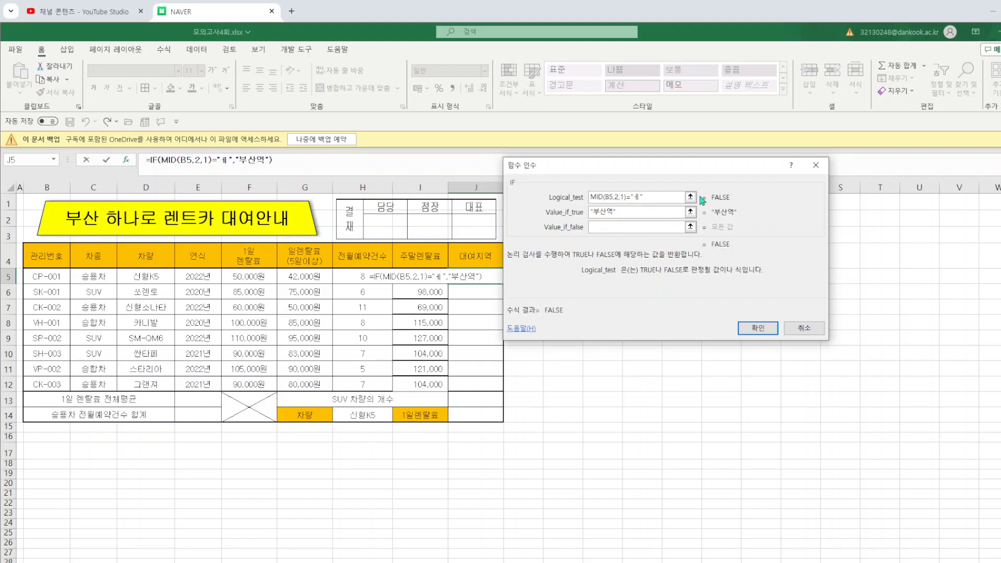
pyautogui.press('BackSpace')
pyautogui.write('ㅔ')
pyautogui.press('BackSpace')
pyautogui.write('P')
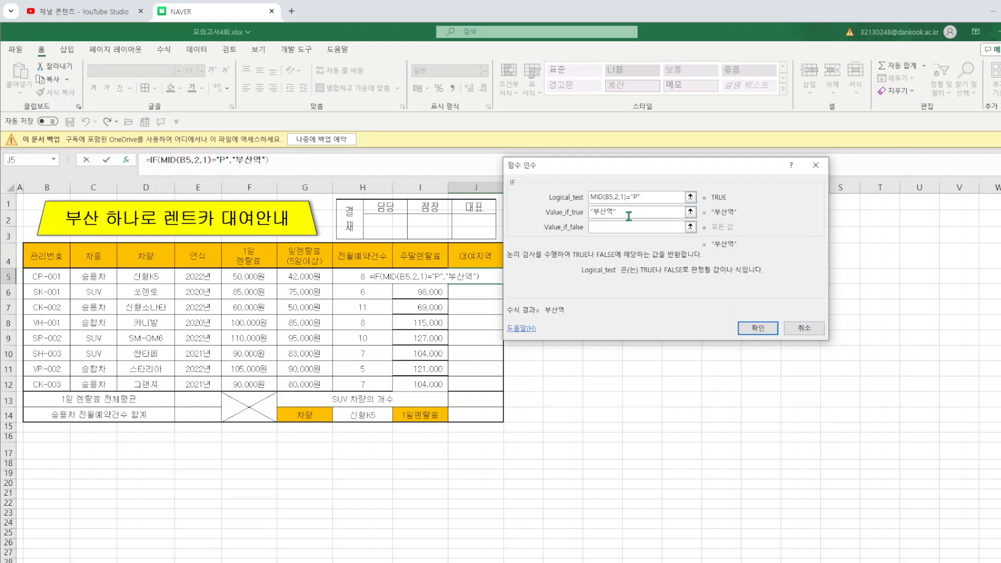
# - Nest a second IF function as the value if false in J5, reusing the logical test as MID(B5,2,1)="K"
pyautogui.moveTo(652, 196); pyautogui.dragTo(579, 194)
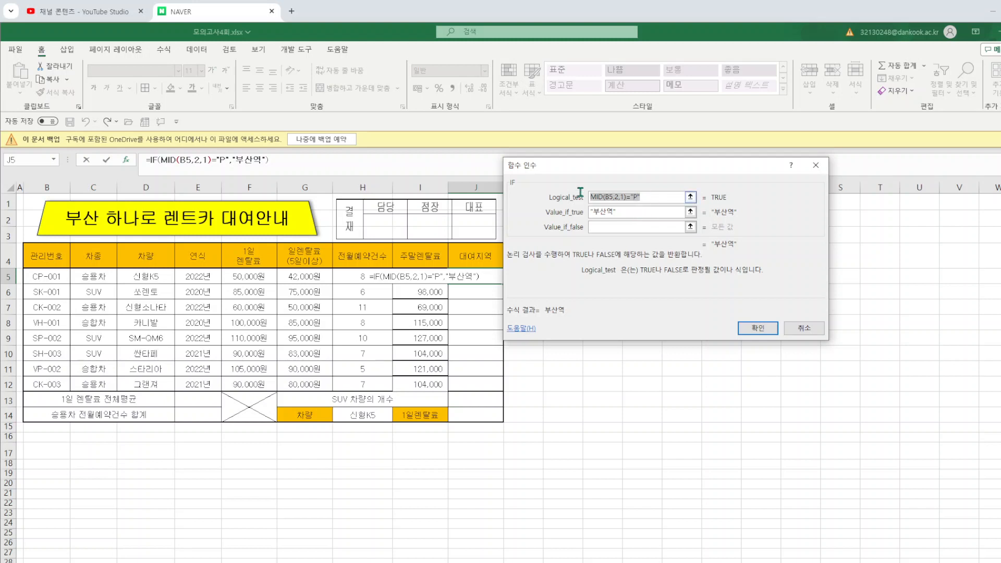
pyautogui.rightClick(627, 197)
pyautogui.click(659, 226)
pyautogui.click(623, 228)
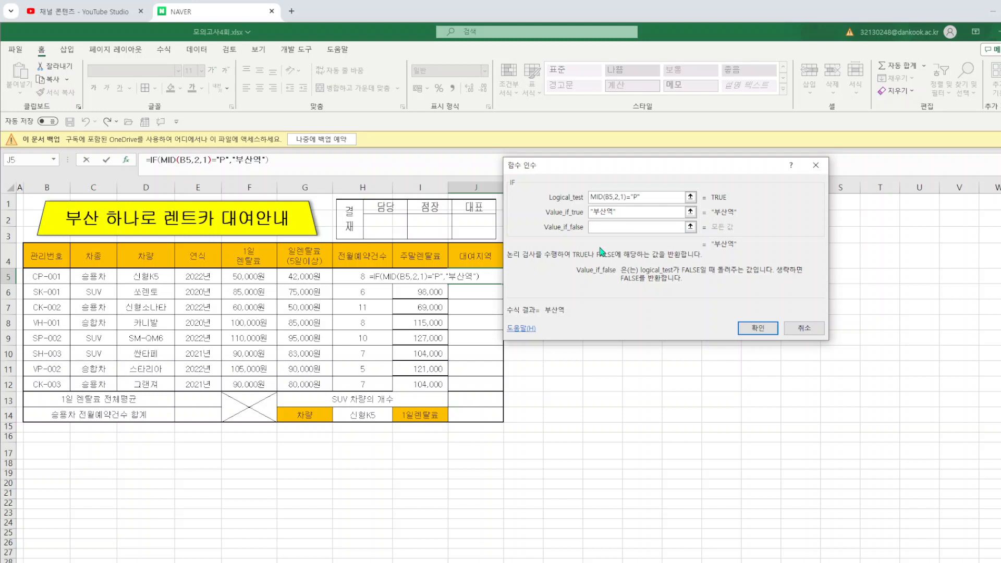
pyautogui.click(53, 160)
pyautogui.click(17, 182)
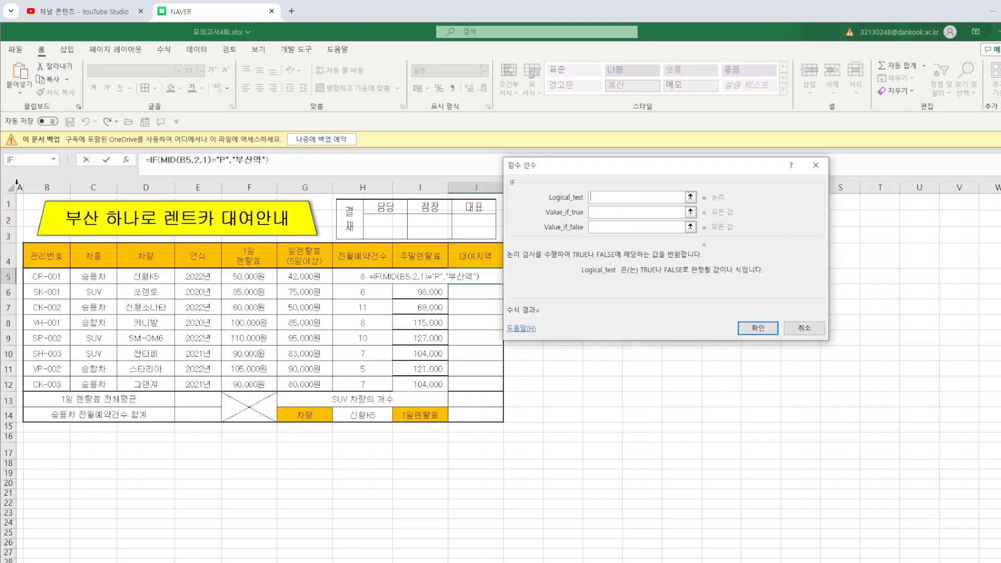
pyautogui.hotkey('ctrl', 'v')
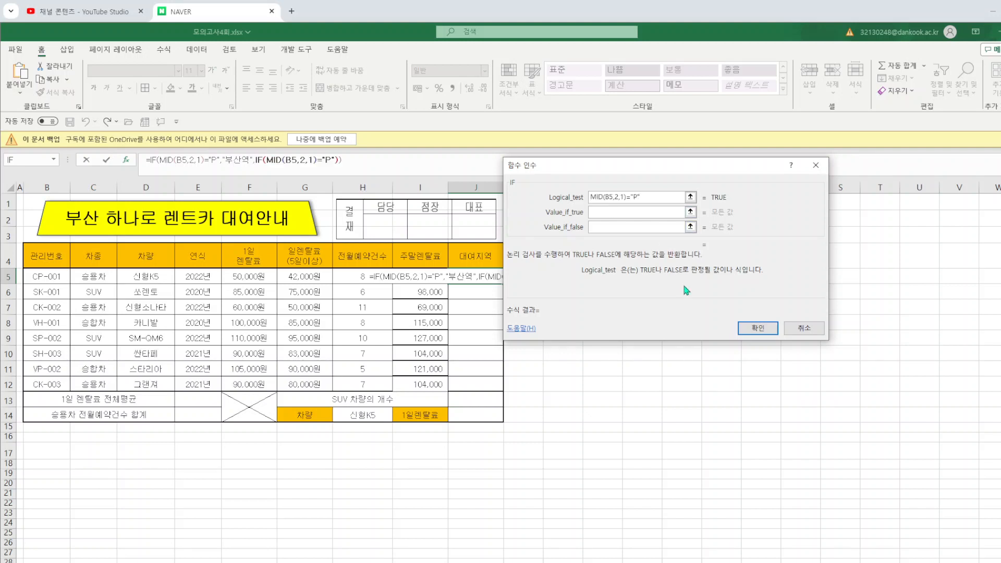
pyautogui.click(637, 196)
pyautogui.press('BackSpace')
pyautogui.write('K')
# - Set the nested IF's value if true to 김해공항 and its value if false to 해운대구, and confirm the formula
pyautogui.click(644, 217)
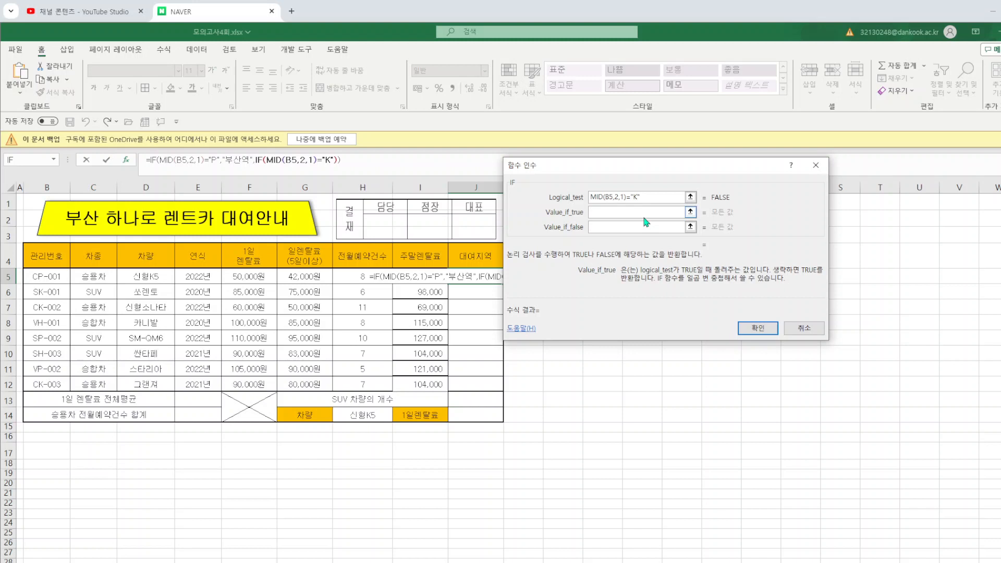
pyautogui.write('김해고ㅇ하')
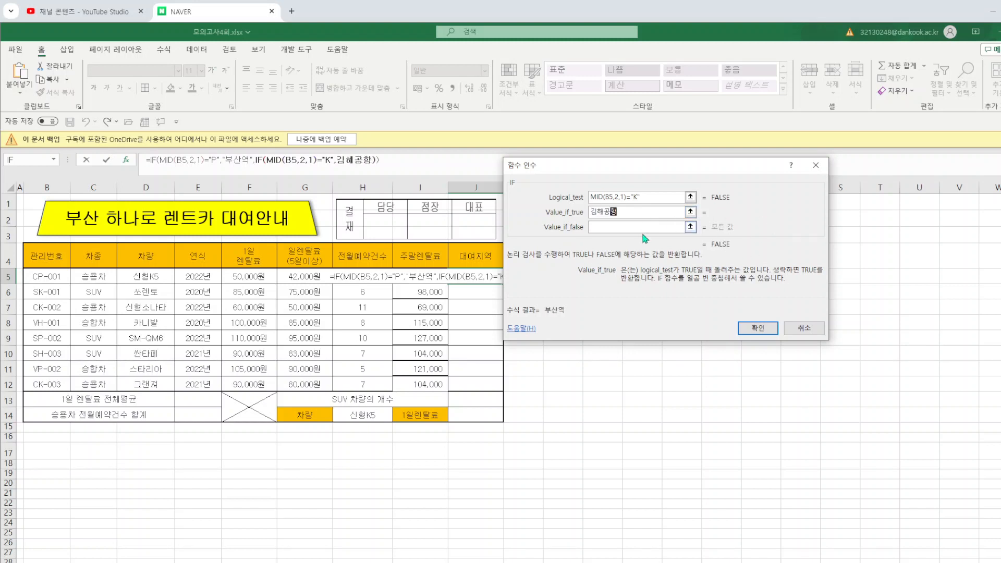
pyautogui.click(635, 229)
pyautogui.write('ㅎ')
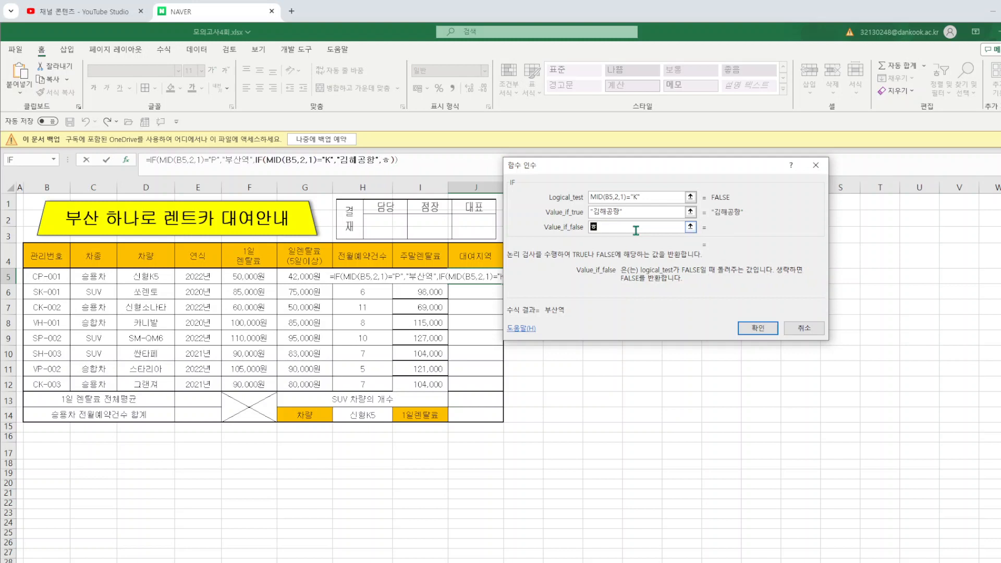
pyautogui.write('ㅐ운대구')
pyautogui.click(754, 328)
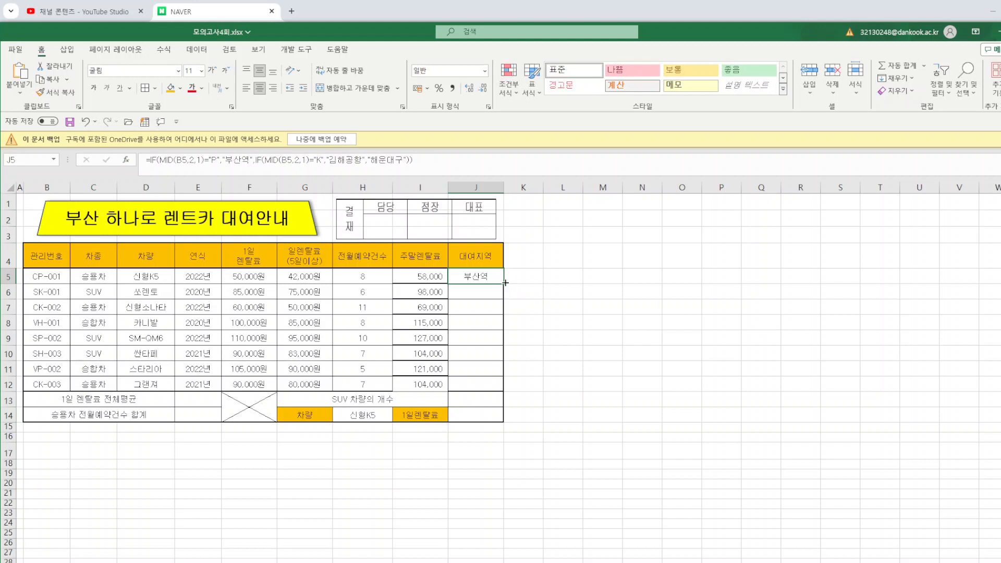
# - Fill the 대여지역 formula from J5 down to J12 and save the workbook
pyautogui.moveTo(503, 285); pyautogui.dragTo(504, 391)
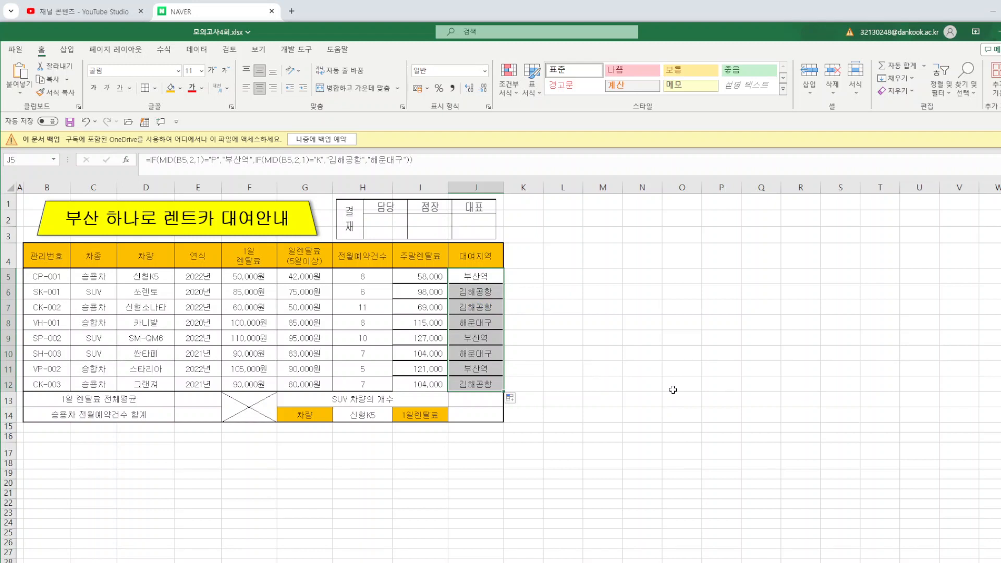
pyautogui.click(631, 265)
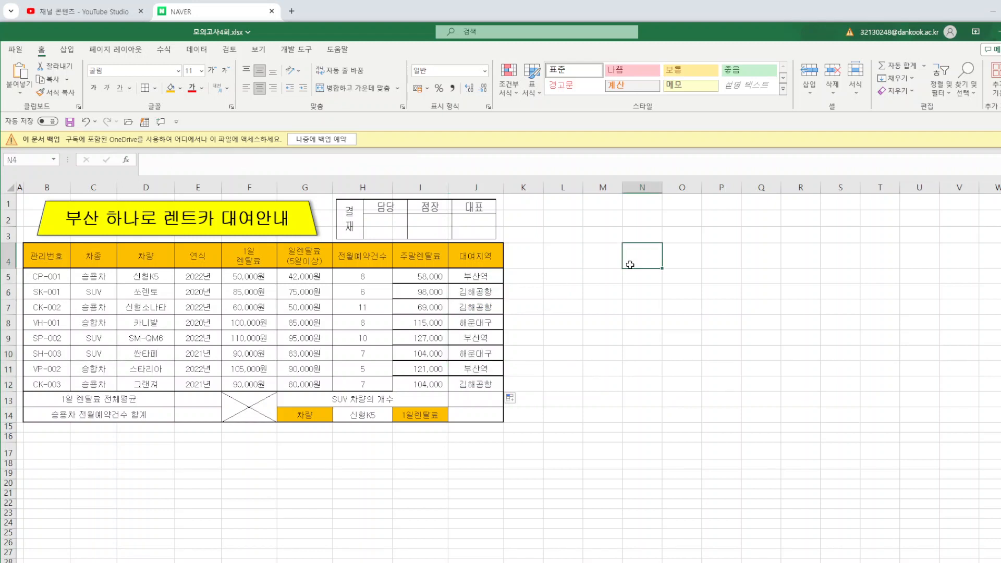
pyautogui.click(68, 123)
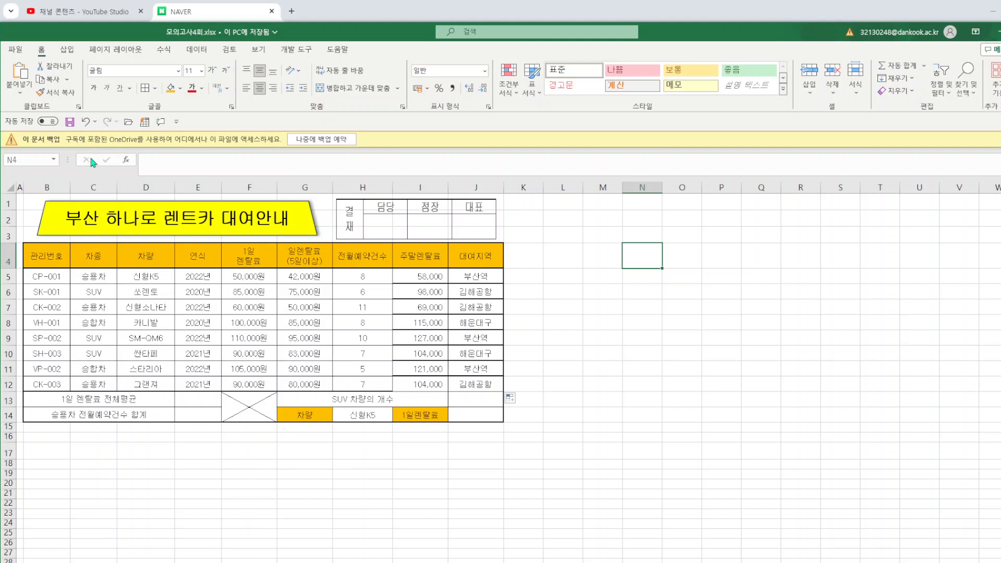
# - Enter an AVERAGE formula over F5:F12 in E13 for 1일 렌탈료 전체평균
pyautogui.click(192, 401)
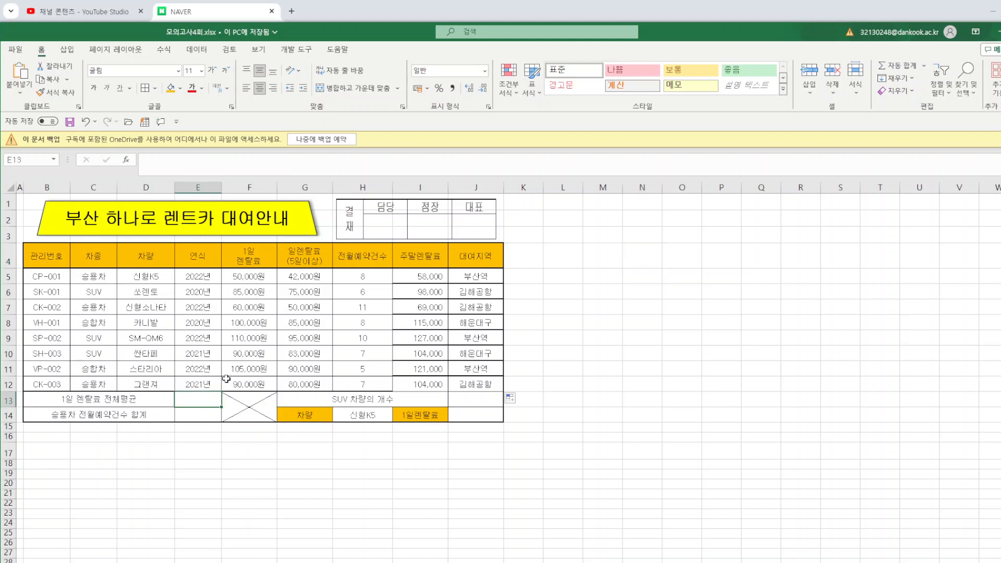
pyautogui.write('=')
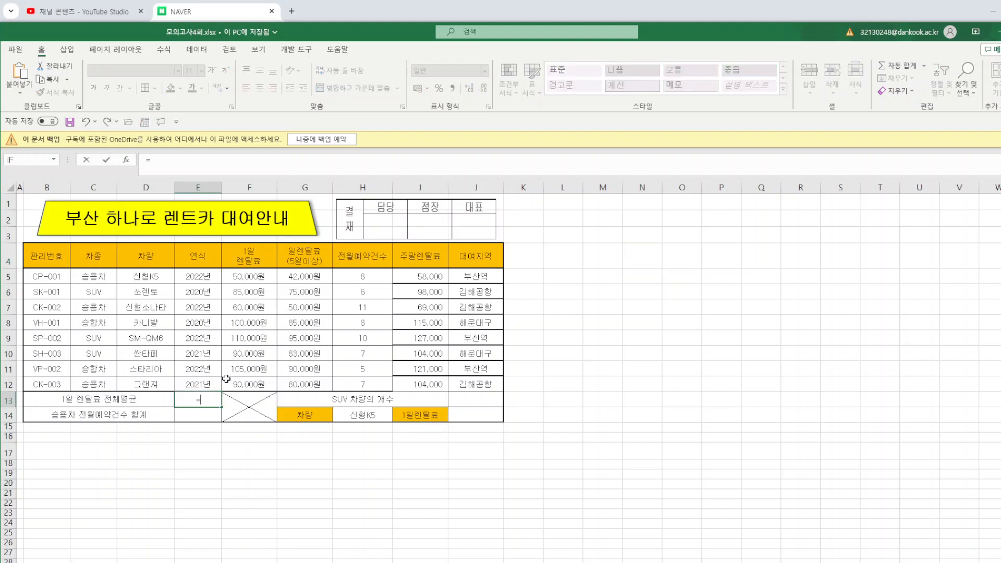
pyautogui.write('AV')
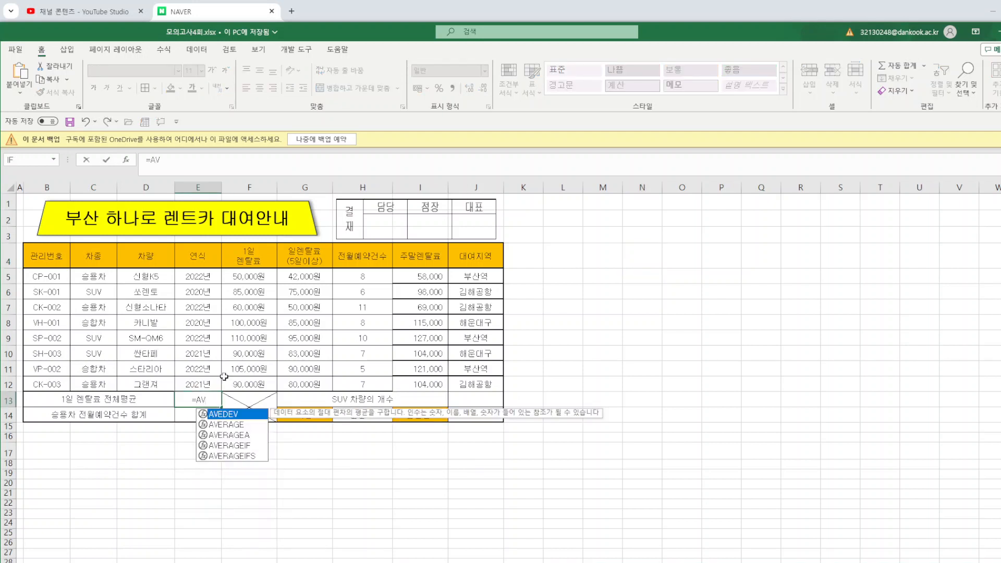
pyautogui.doubleClick(244, 425)
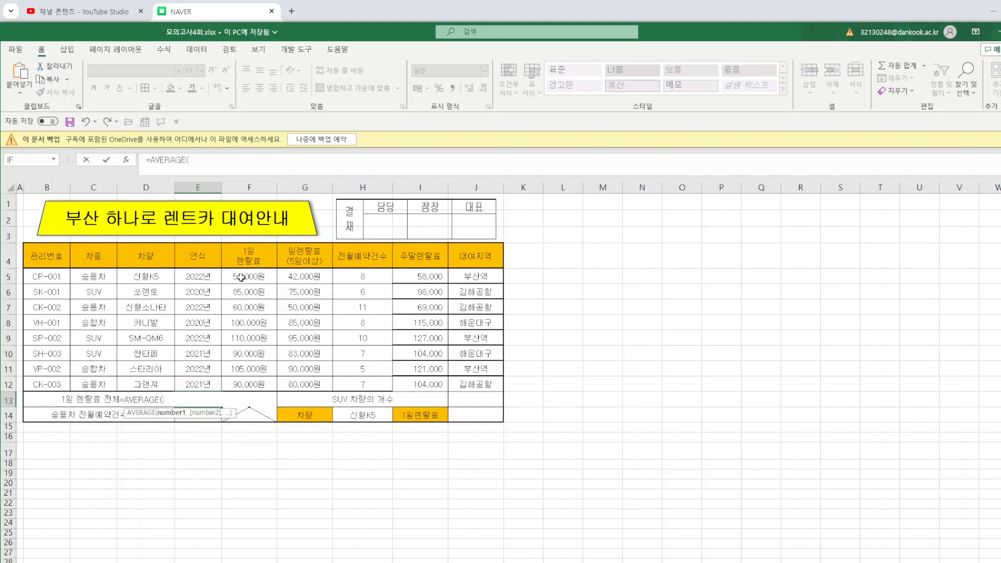
pyautogui.moveTo(241, 279); pyautogui.dragTo(248, 384)
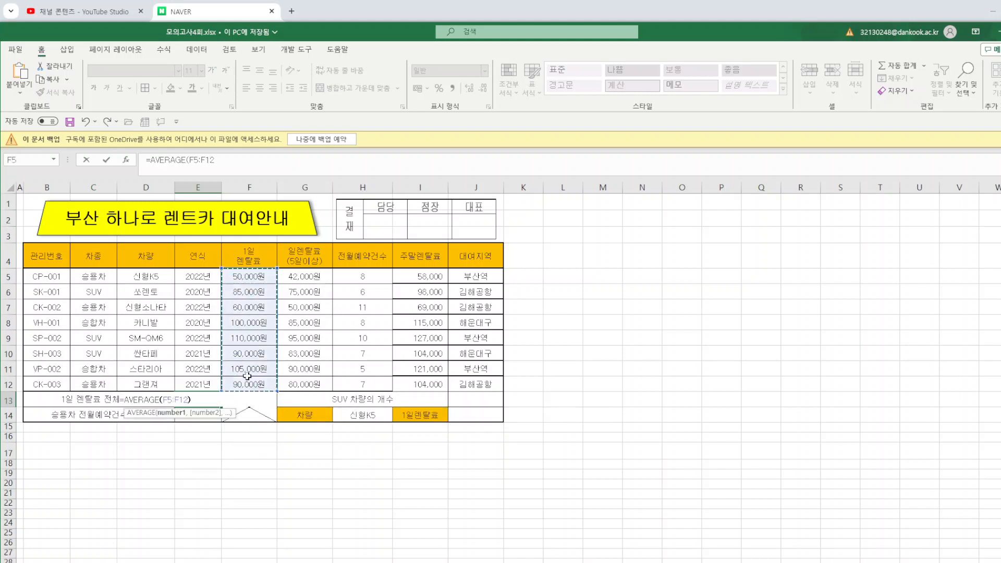
pyautogui.press('Return')
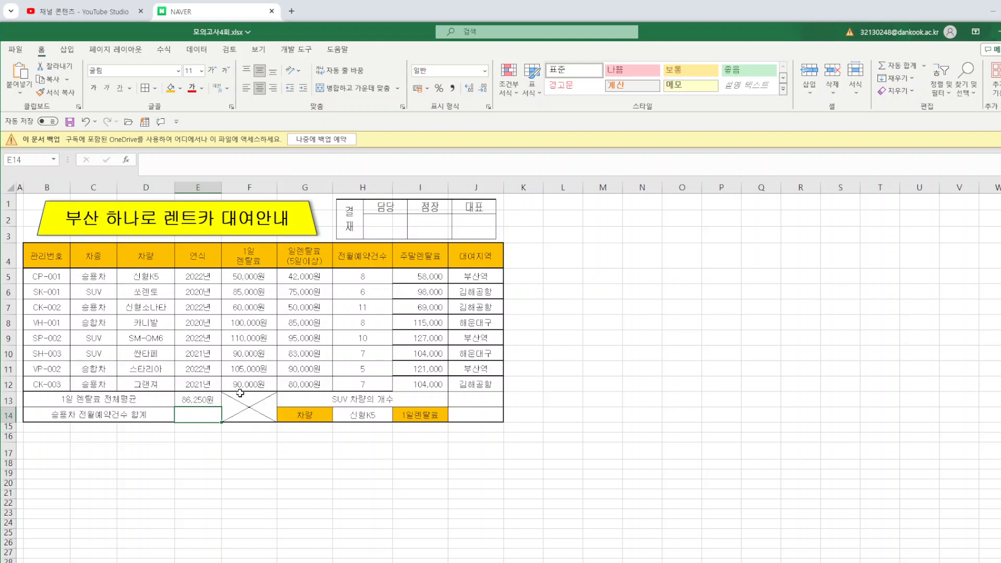
# - Wrap the average formula in E13 in ROUNDDOWN with the number of digits set to -2
pyautogui.click(207, 395)
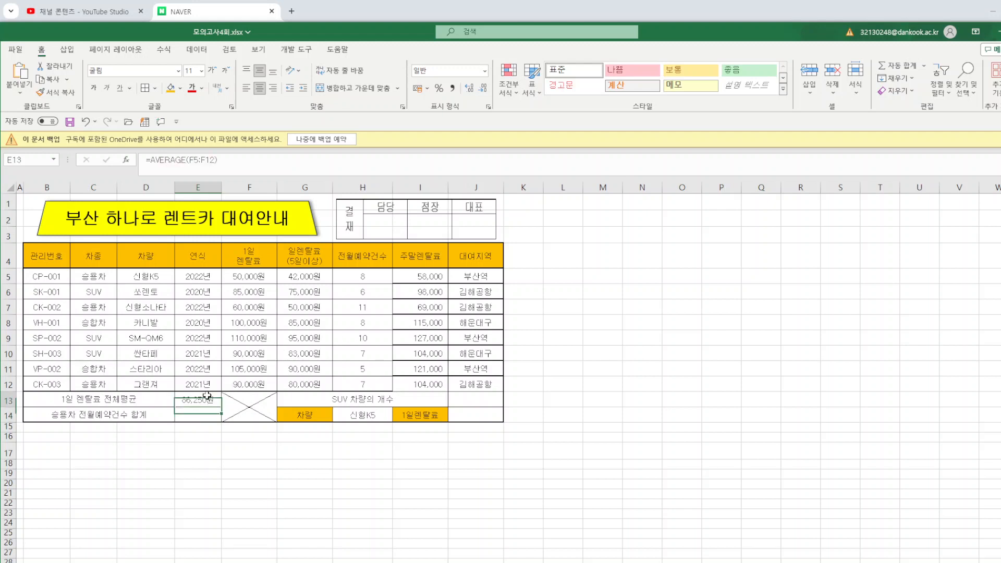
pyautogui.click(150, 160)
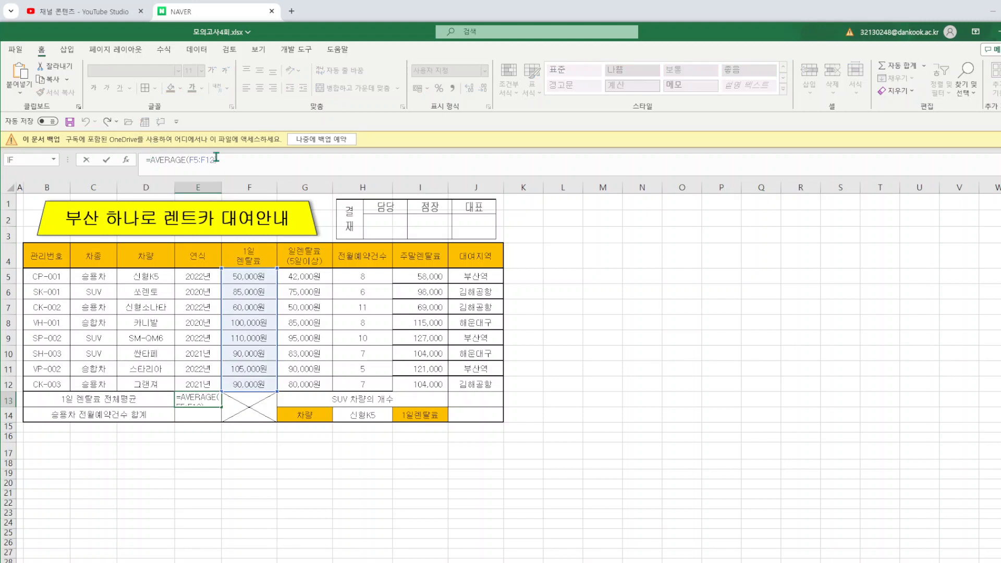
pyautogui.write('ROUN')
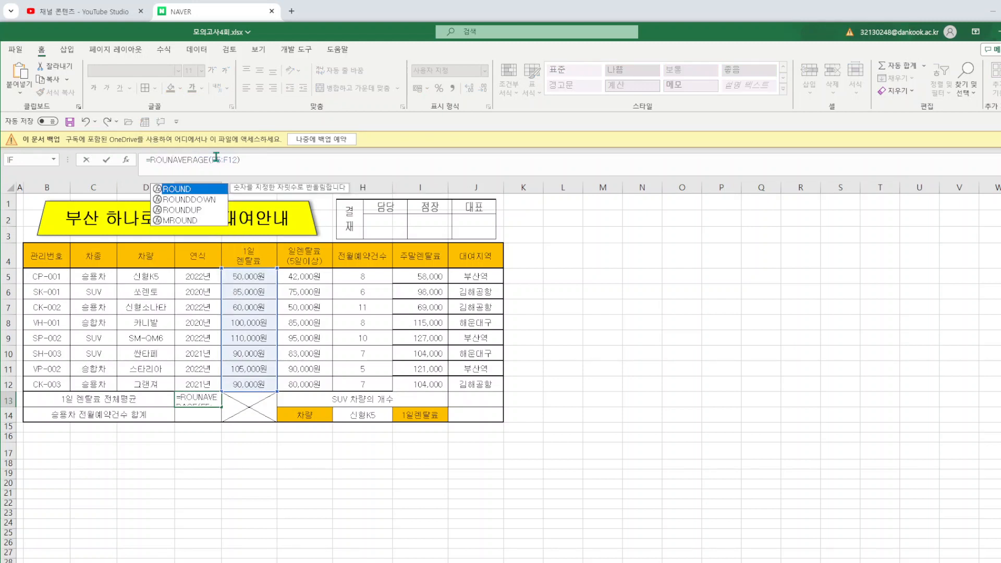
pyautogui.doubleClick(203, 200)
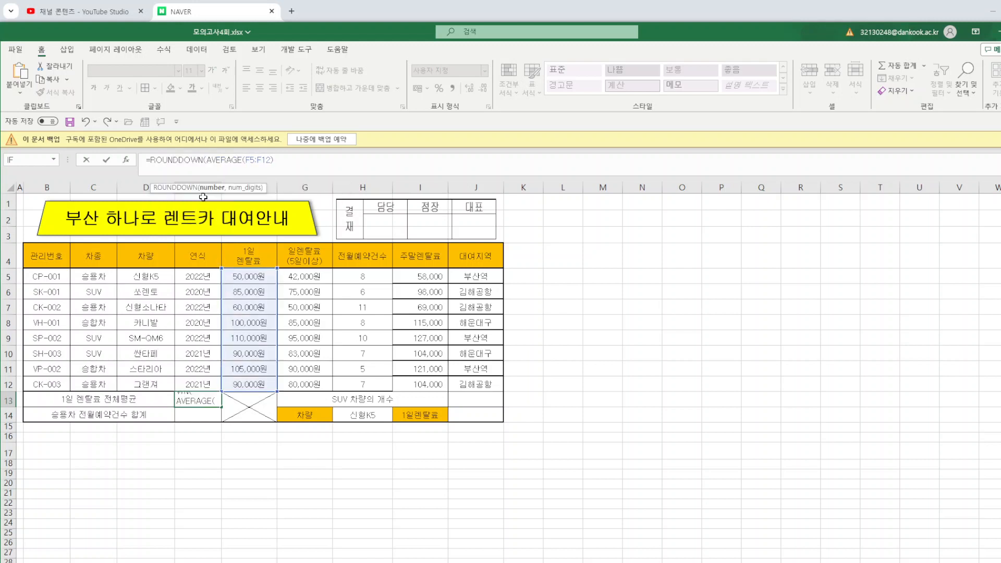
pyautogui.click(281, 160)
pyautogui.write(',')
pyautogui.write('-2)')
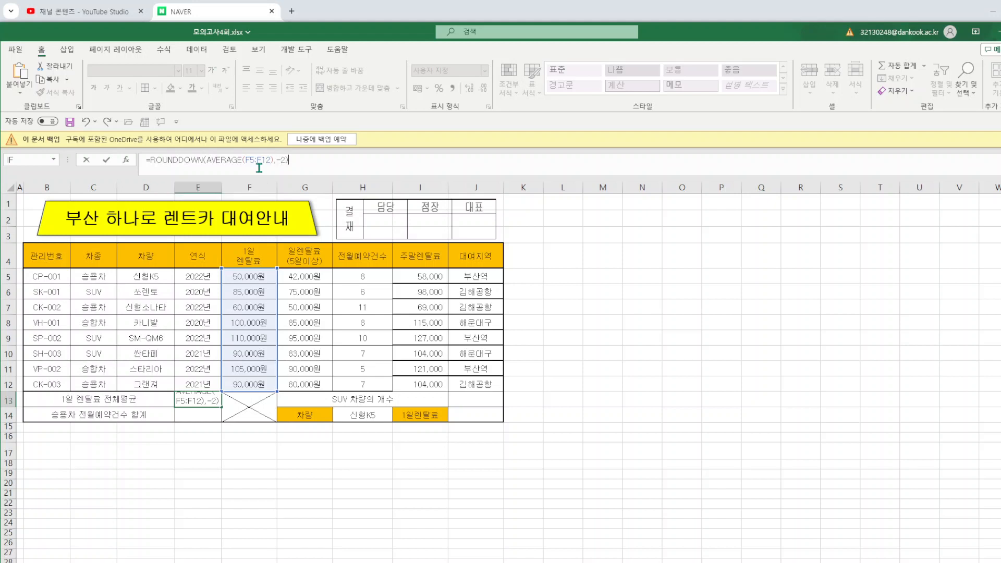
pyautogui.press('Return')
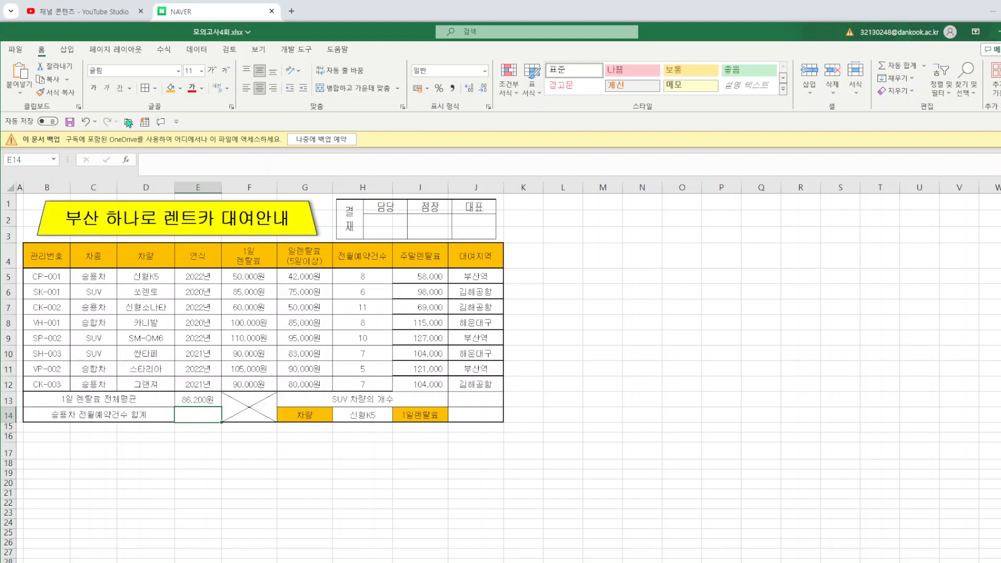
# - Check the formula in E13 and save the workbook
pyautogui.click(186, 400)
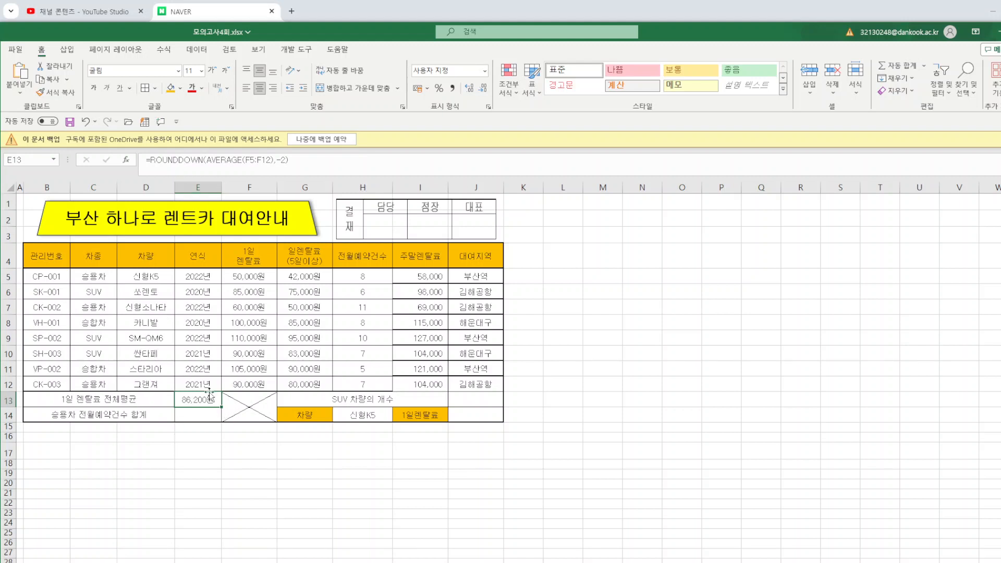
pyautogui.click(723, 273)
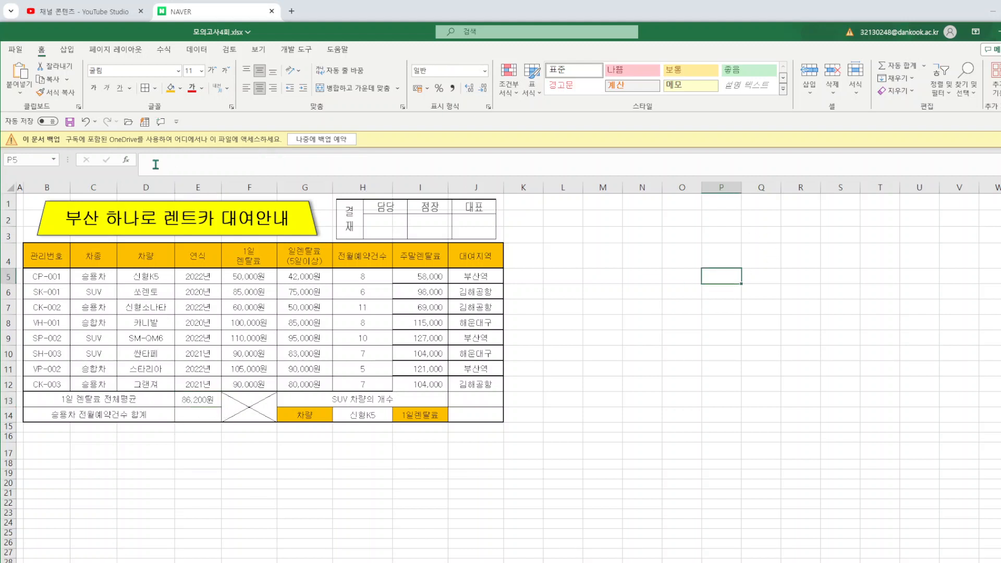
pyautogui.click(69, 122)
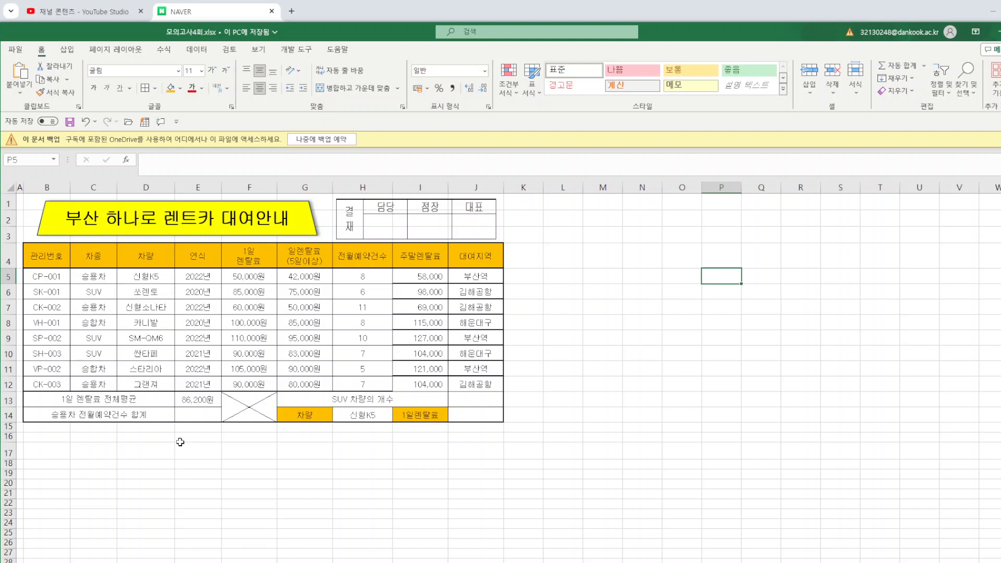
# - Start a SUMIF function in E14 for 승용차 전월예약건수 합계 and set its range to C5:C12
pyautogui.click(204, 411)
pyautogui.write('=')
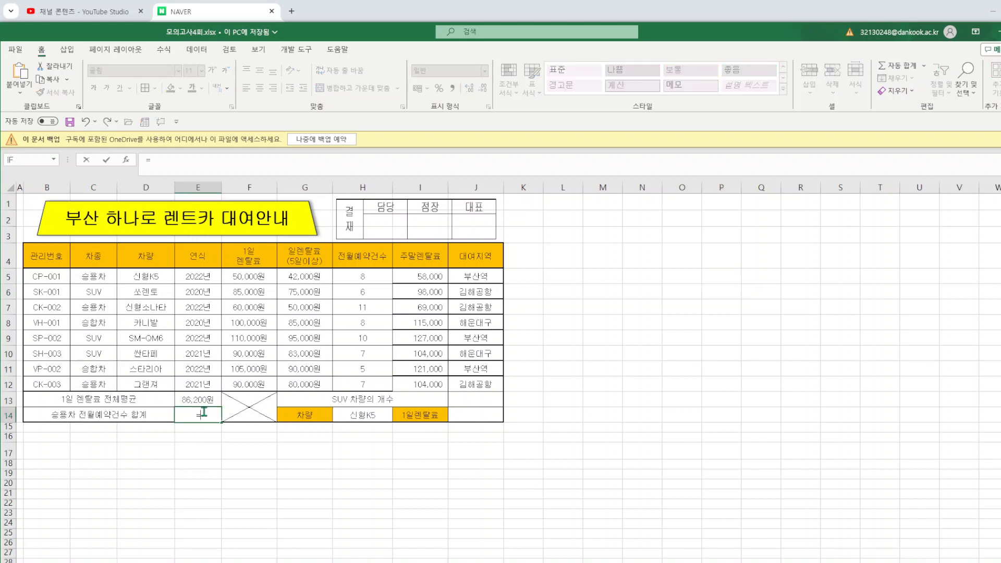
pyautogui.write('SUMIF(')
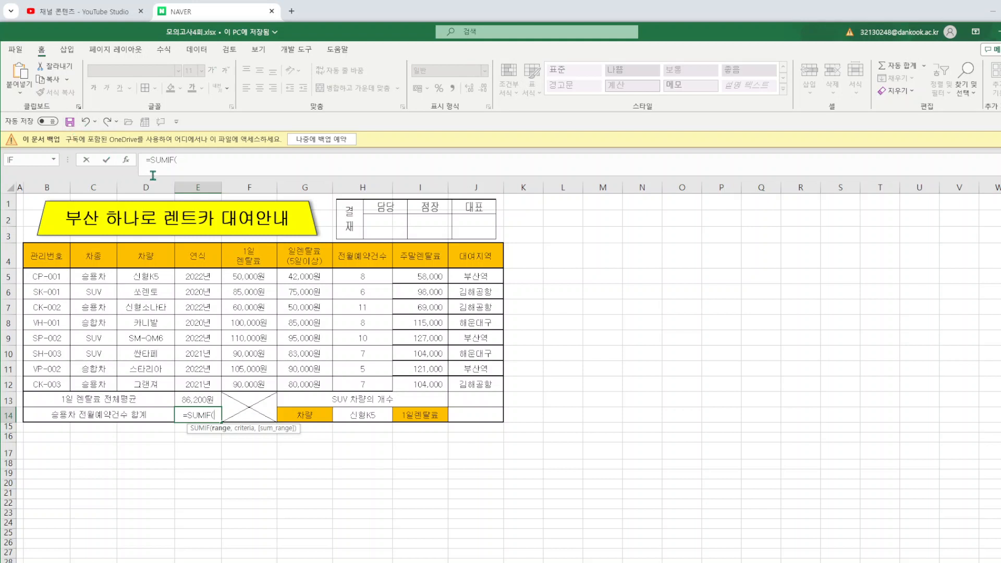
pyautogui.click(127, 160)
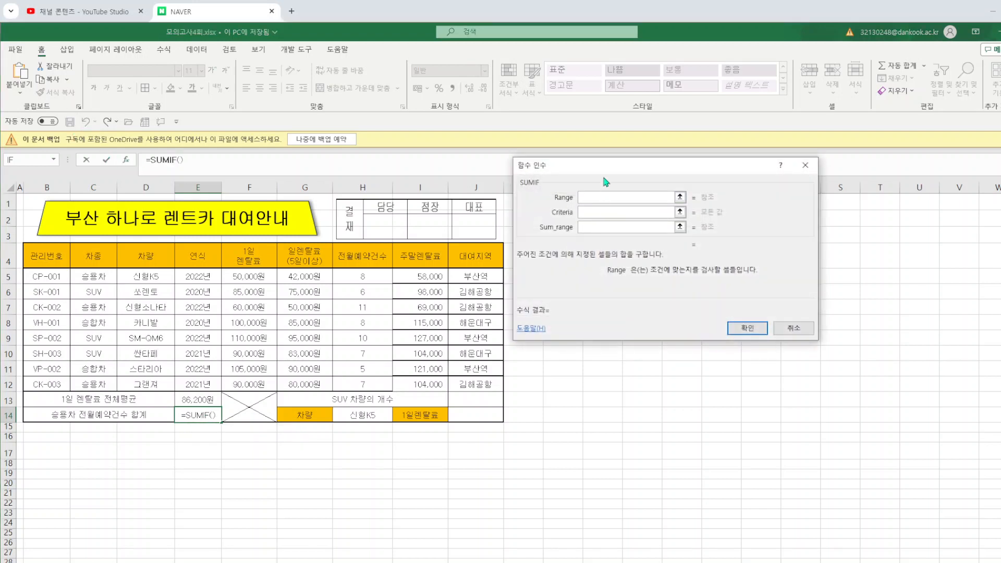
pyautogui.moveTo(604, 173); pyautogui.dragTo(551, 263)
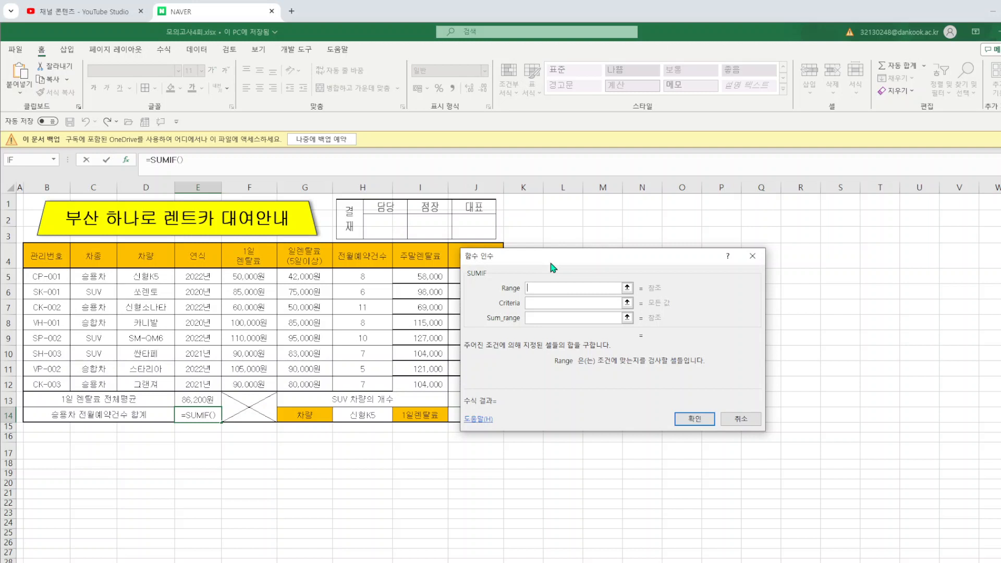
pyautogui.moveTo(551, 263); pyautogui.dragTo(596, 261)
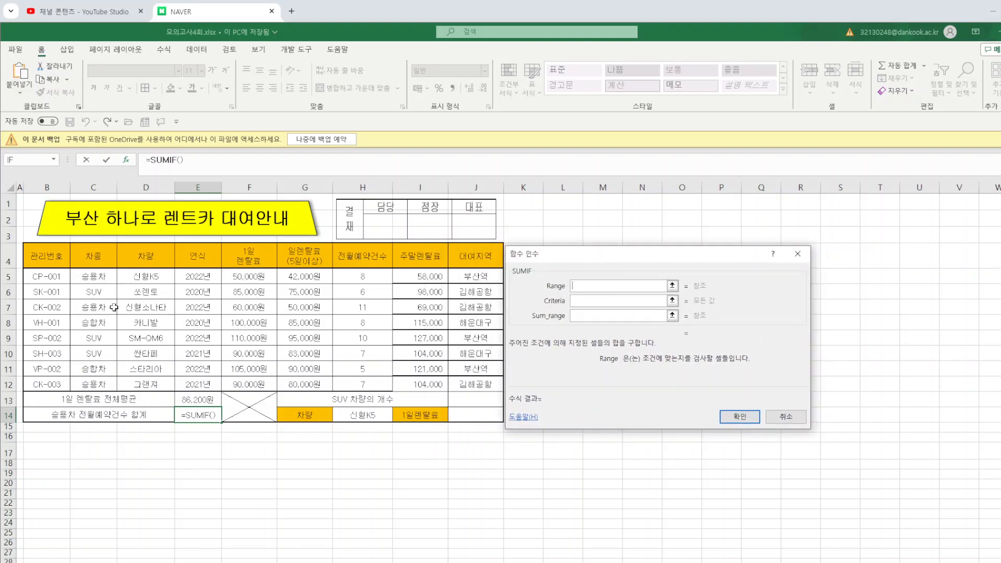
pyautogui.moveTo(81, 277); pyautogui.dragTo(90, 384)
# - Complete the SUMIF in E14 with C7 as the criteria and the named range 전월예약 as the sum range
pyautogui.click(592, 298)
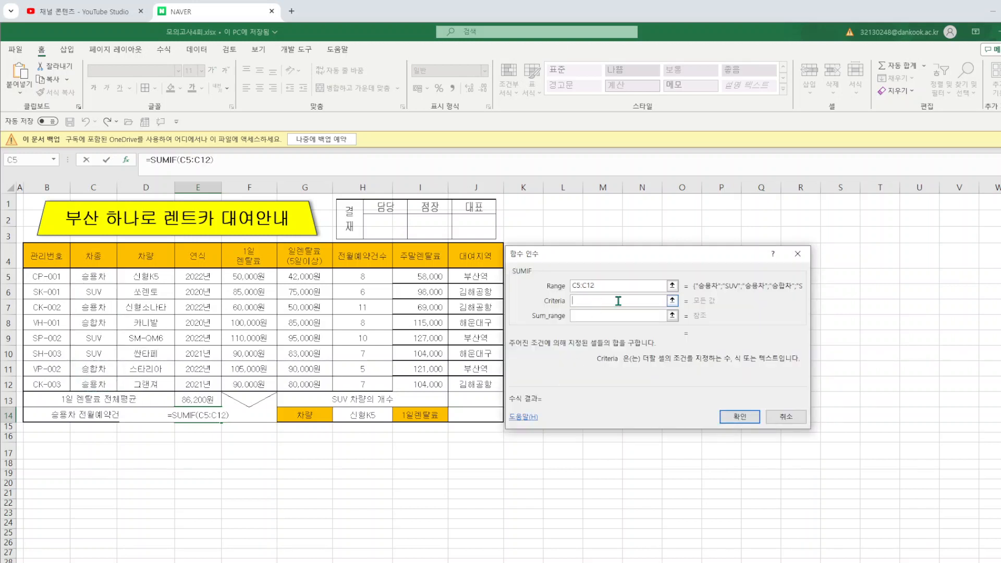
pyautogui.click(116, 309)
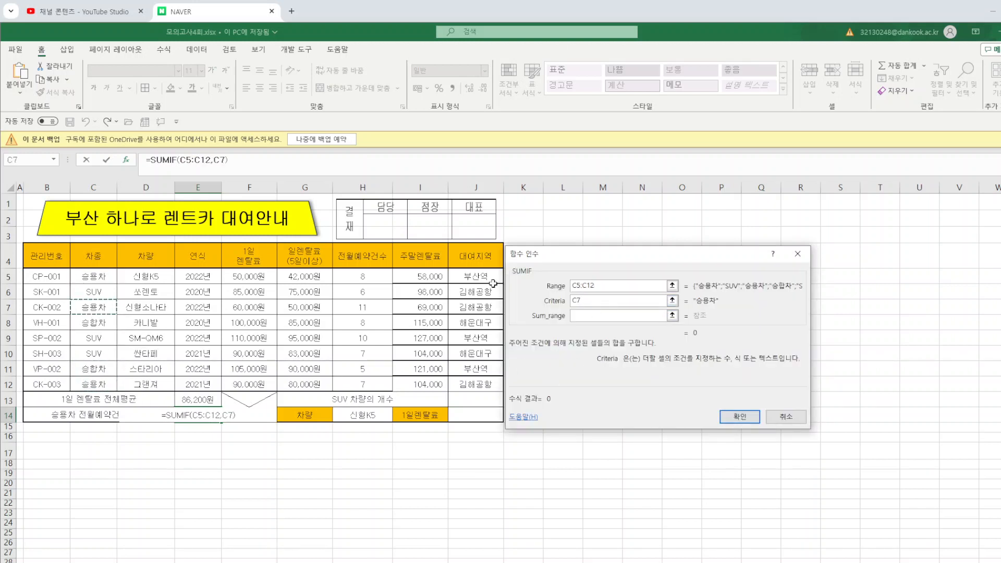
pyautogui.click(590, 316)
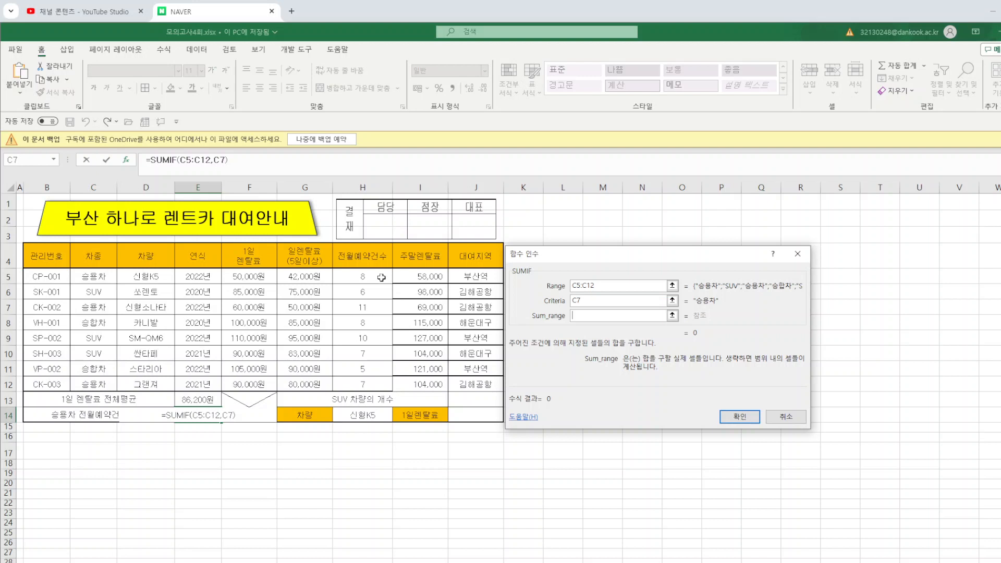
pyautogui.moveTo(381, 278); pyautogui.dragTo(366, 383)
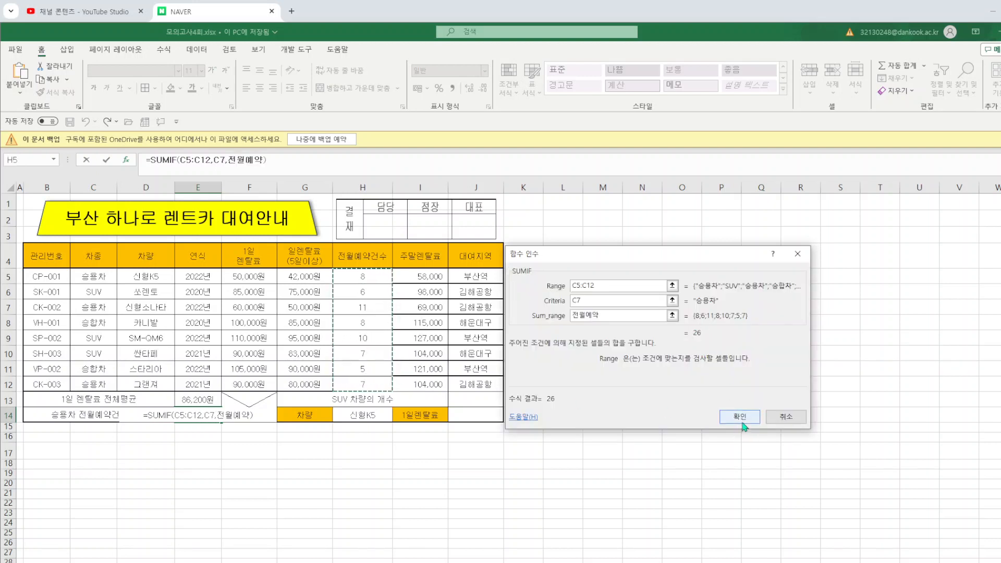
pyautogui.click(740, 419)
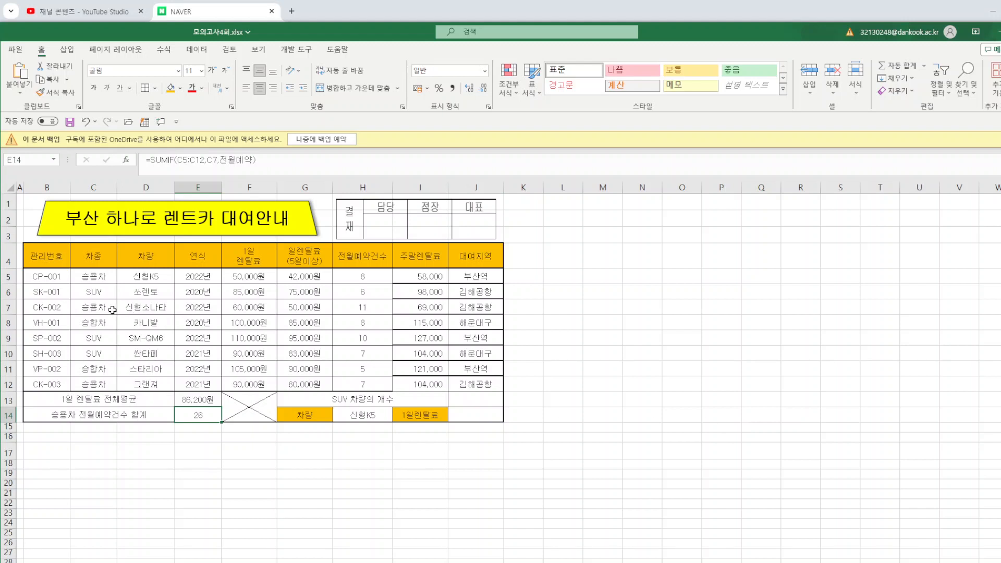
# - Check the 전월예약건수 values of the 승용차 rows in H5, H7 and H12 against the SUMIF total
pyautogui.click(370, 280)
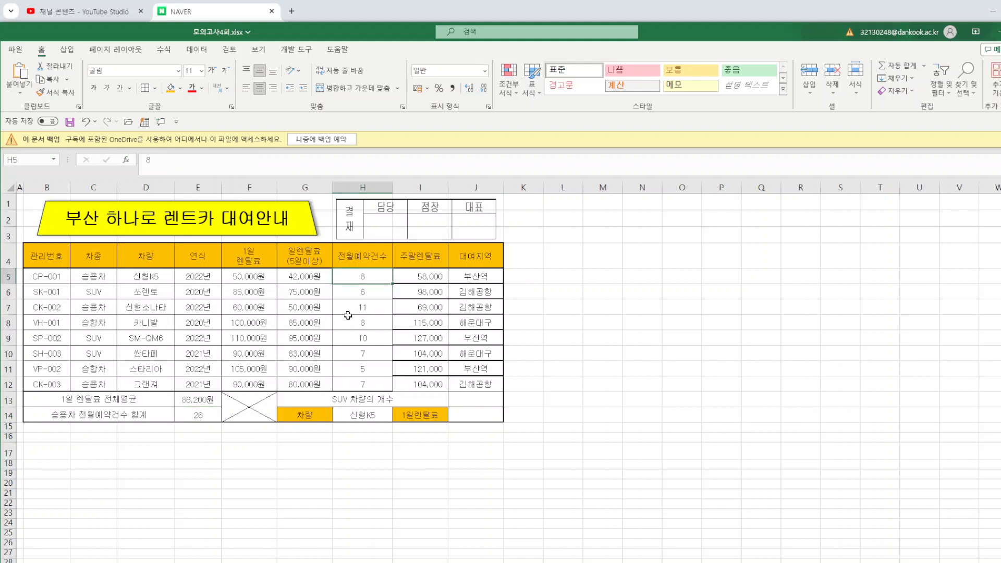
pyautogui.click(365, 309)
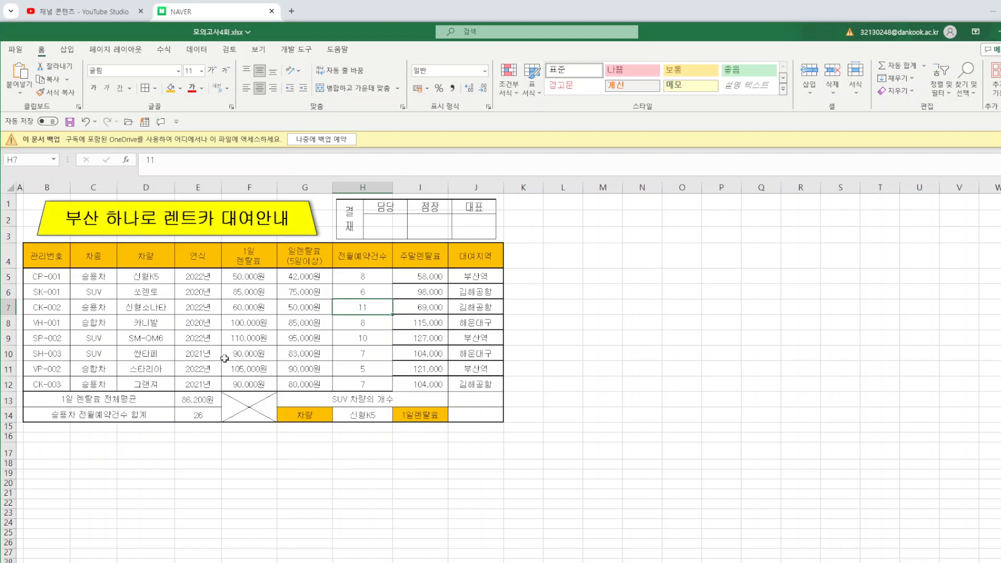
pyautogui.click(361, 386)
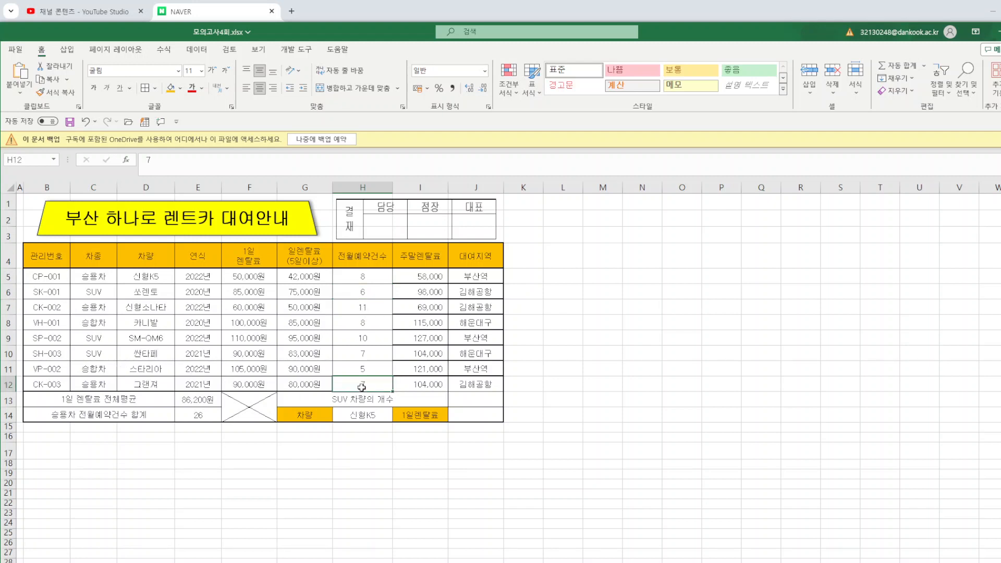
pyautogui.click(238, 459)
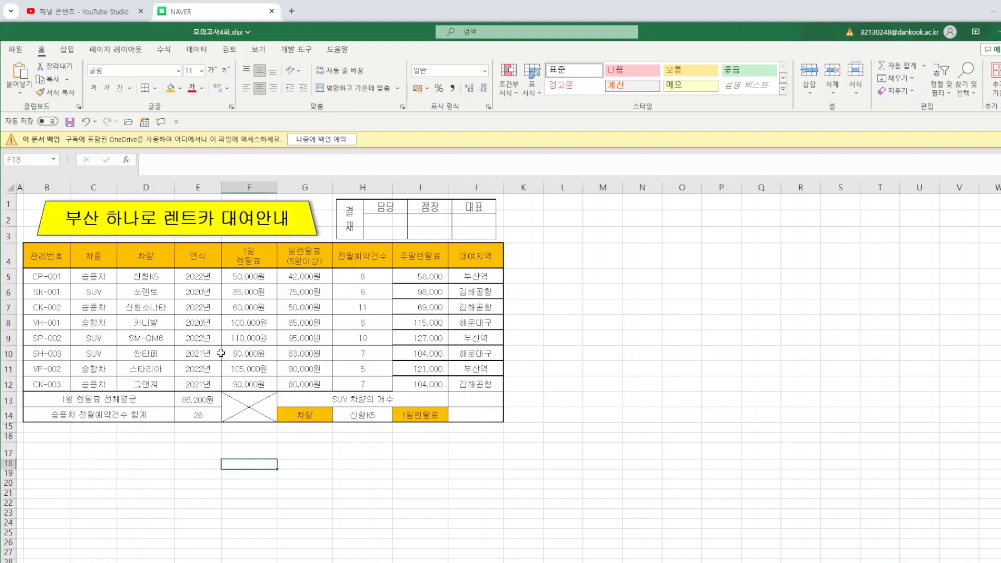
# - Append &"건" to the SUMIF formula in E14
pyautogui.click(195, 420)
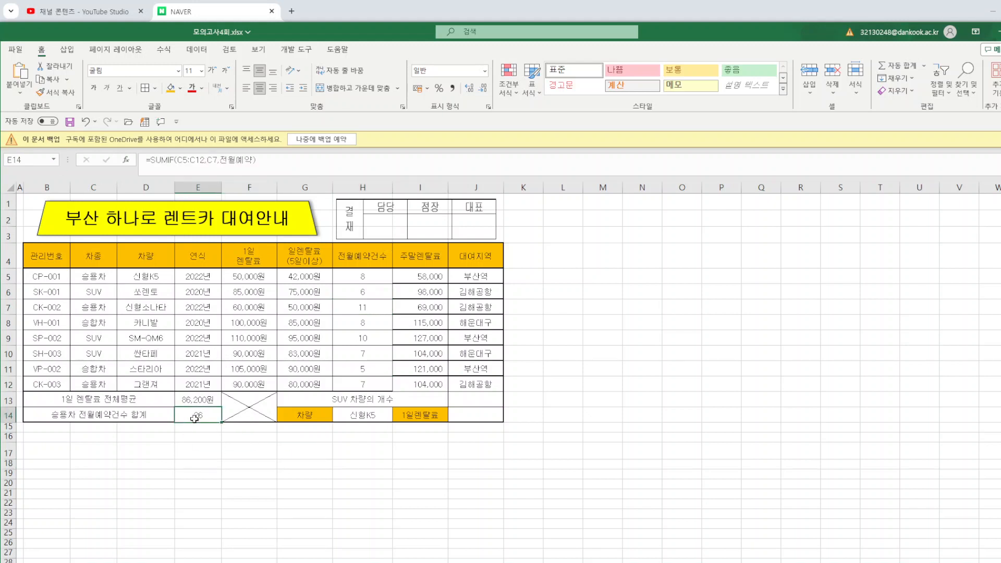
pyautogui.click(272, 158)
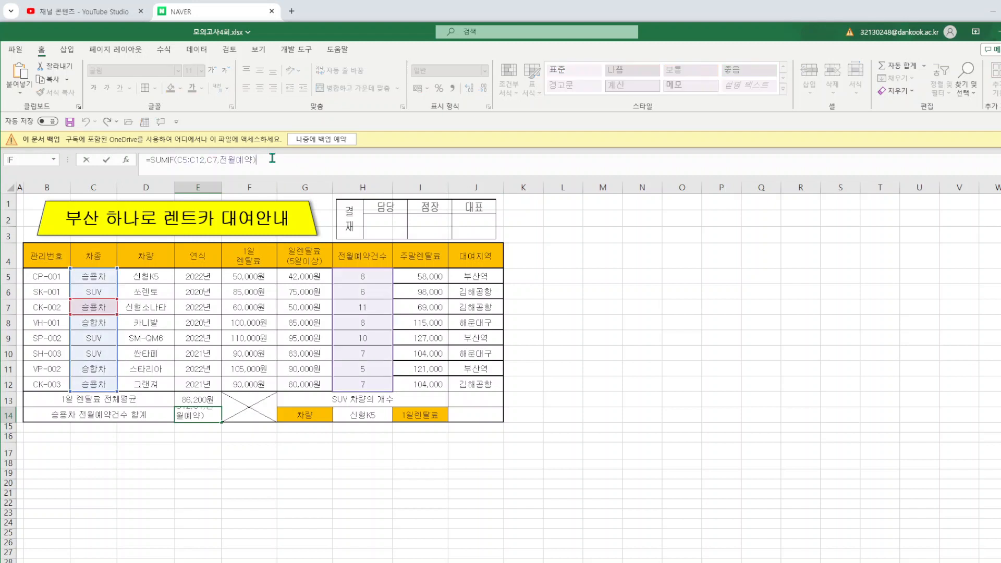
pyautogui.write('&"건"')
pyautogui.press('Return')
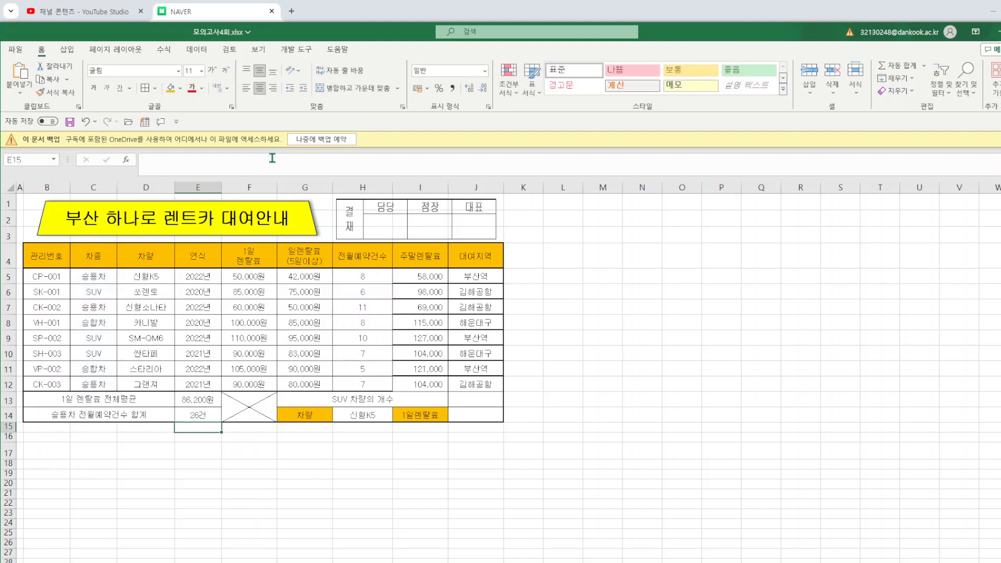
pyautogui.click(675, 445)
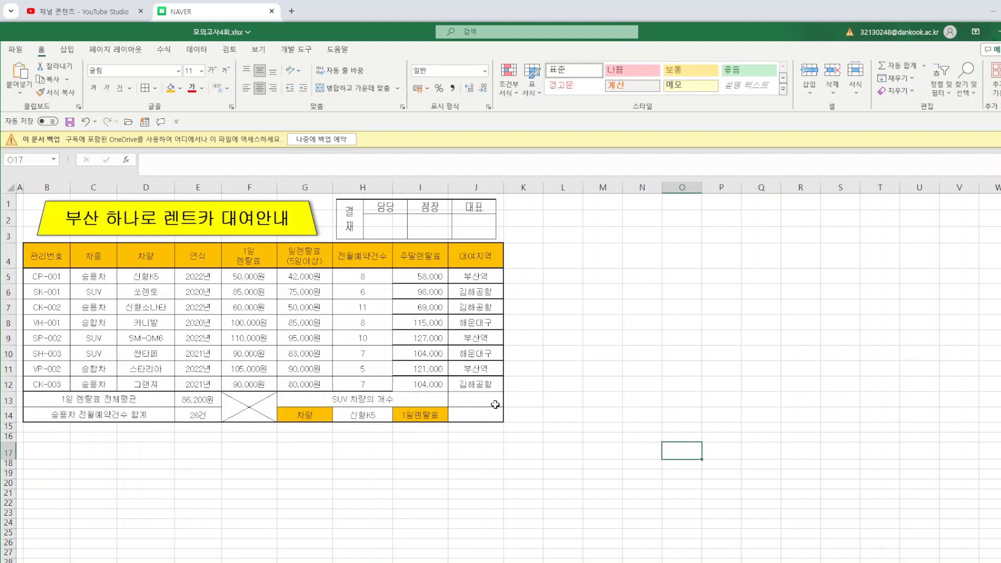
# - Enter a COUNTIF formula in J13 for SUV 차량의 개수, with range C5:C12 and criteria C6
pyautogui.click(478, 397)
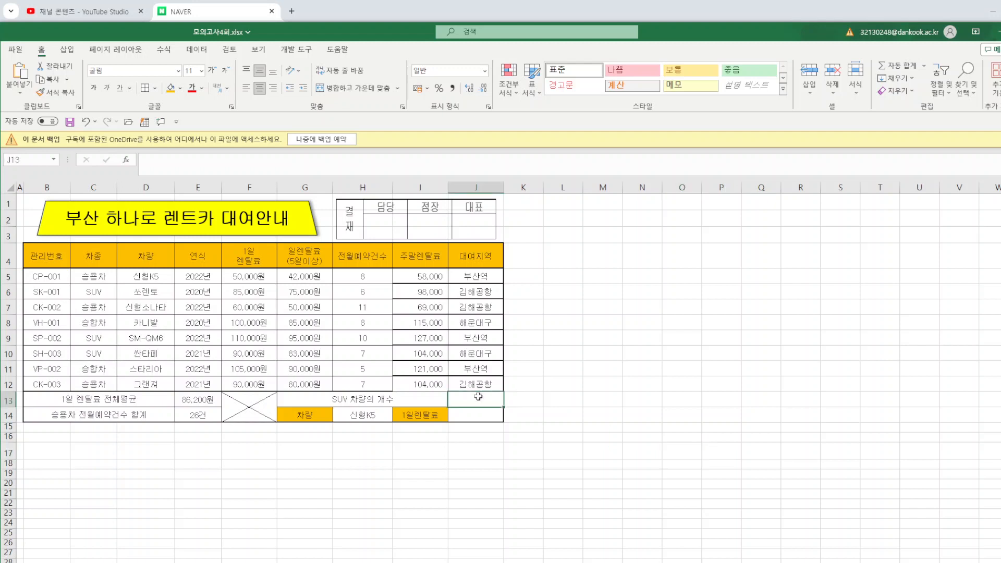
pyautogui.write('=ㅊ')
pyautogui.write('C')
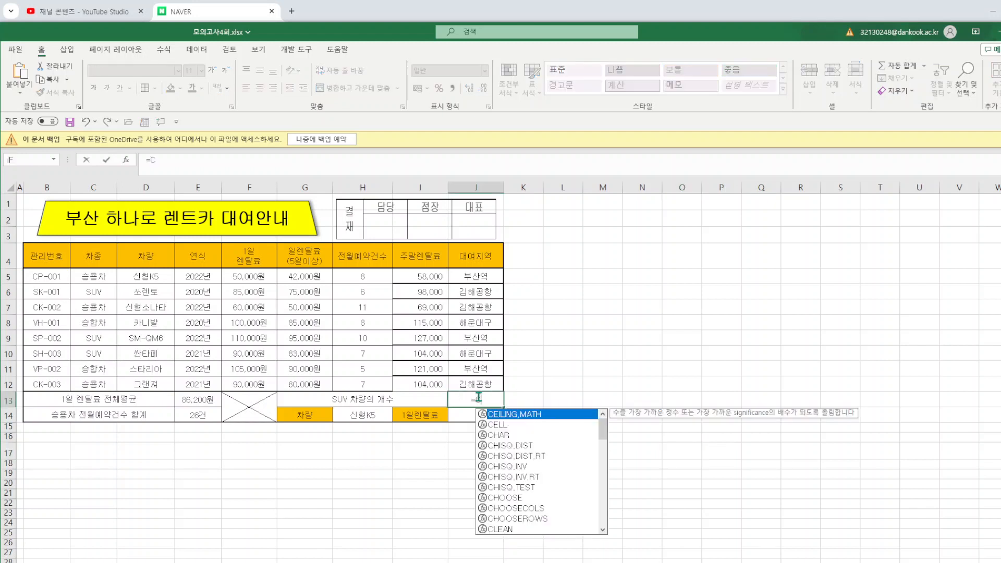
pyautogui.write('OUNTIF(')
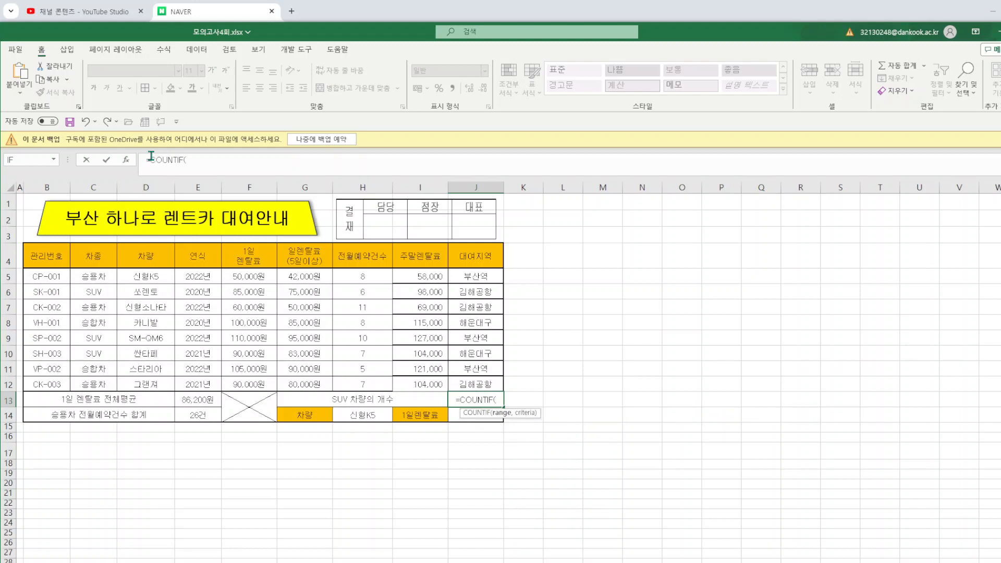
pyautogui.click(126, 161)
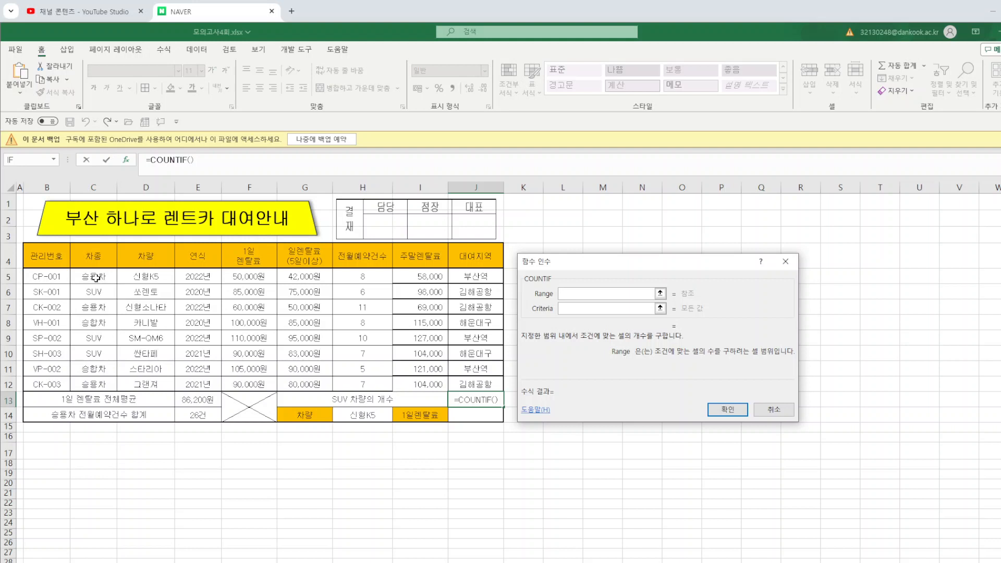
pyautogui.moveTo(96, 278); pyautogui.dragTo(99, 386)
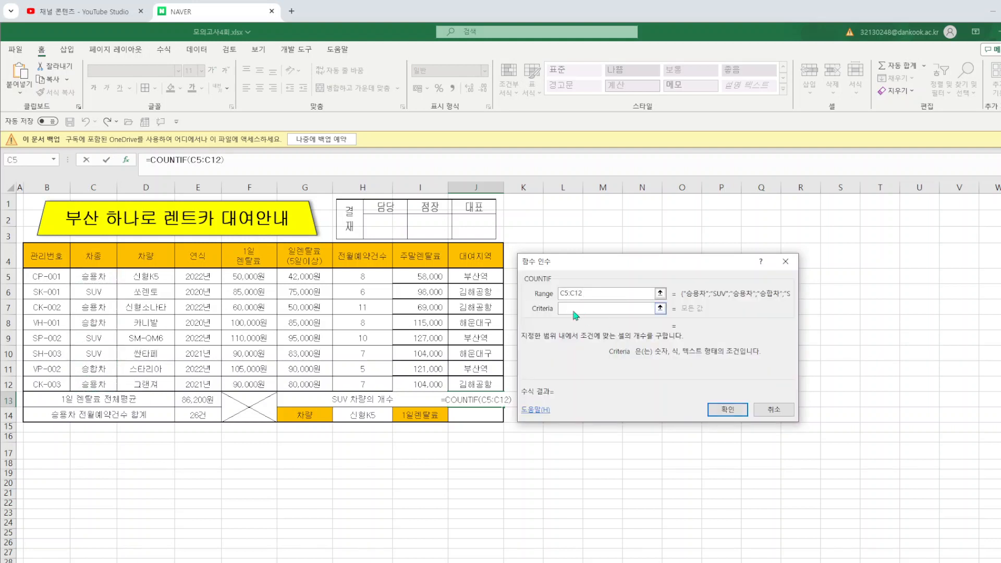
pyautogui.click(94, 297)
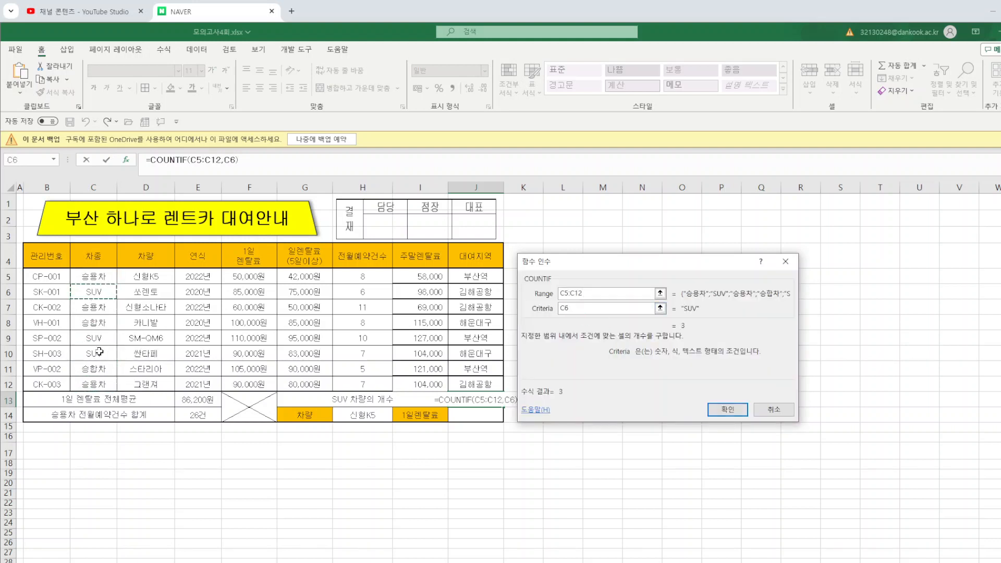
pyautogui.click(727, 409)
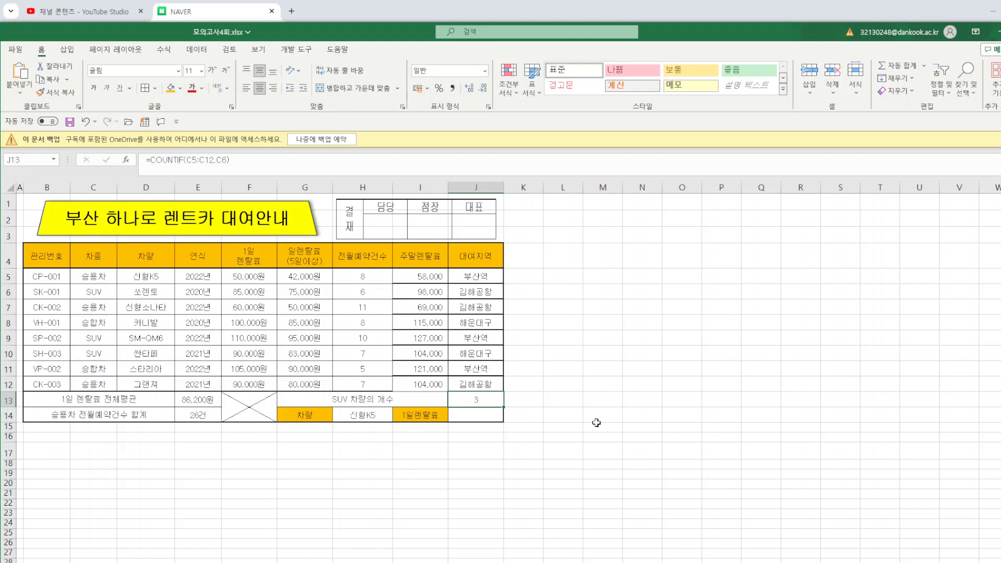
# - Start a VLOOKUP function in J14 for 1일렌탈료 with H14 as the lookup value
pyautogui.click(470, 417)
pyautogui.write('=')
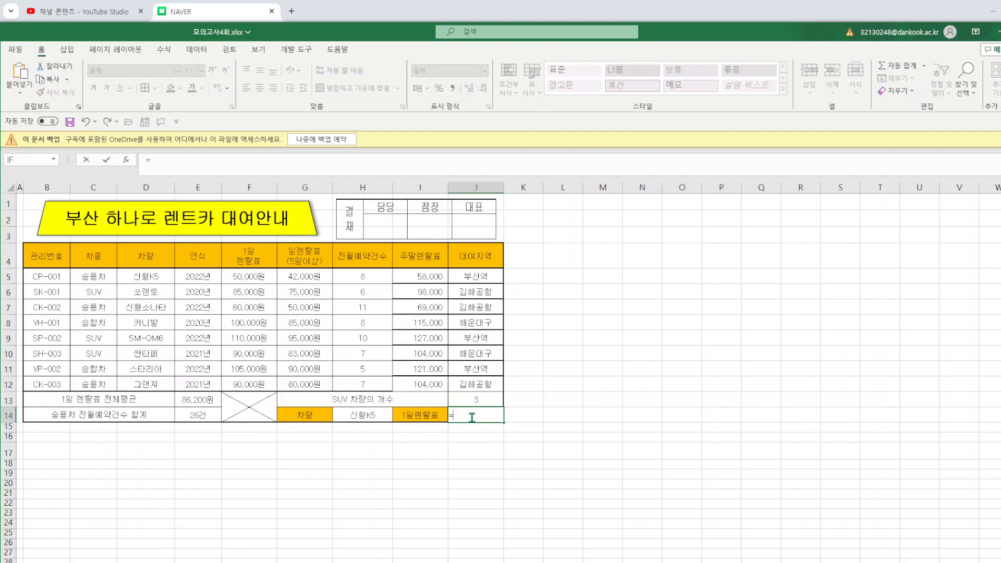
pyautogui.write('VL')
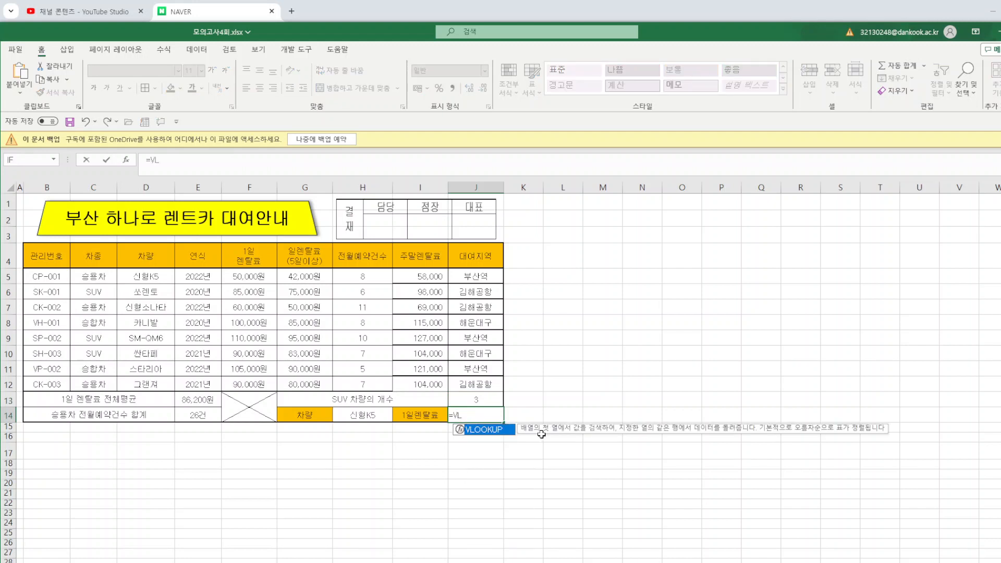
pyautogui.doubleClick(485, 430)
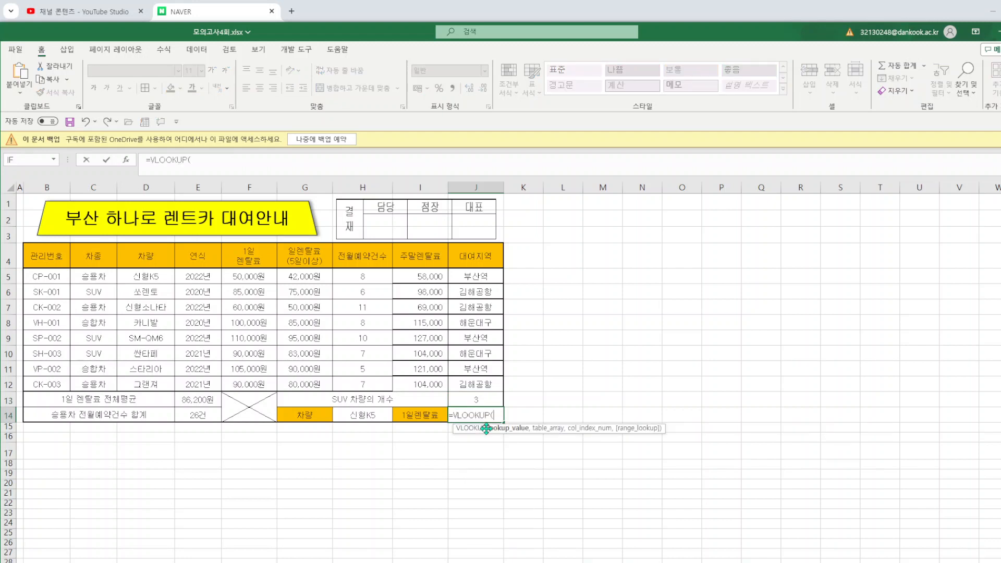
pyautogui.click(127, 159)
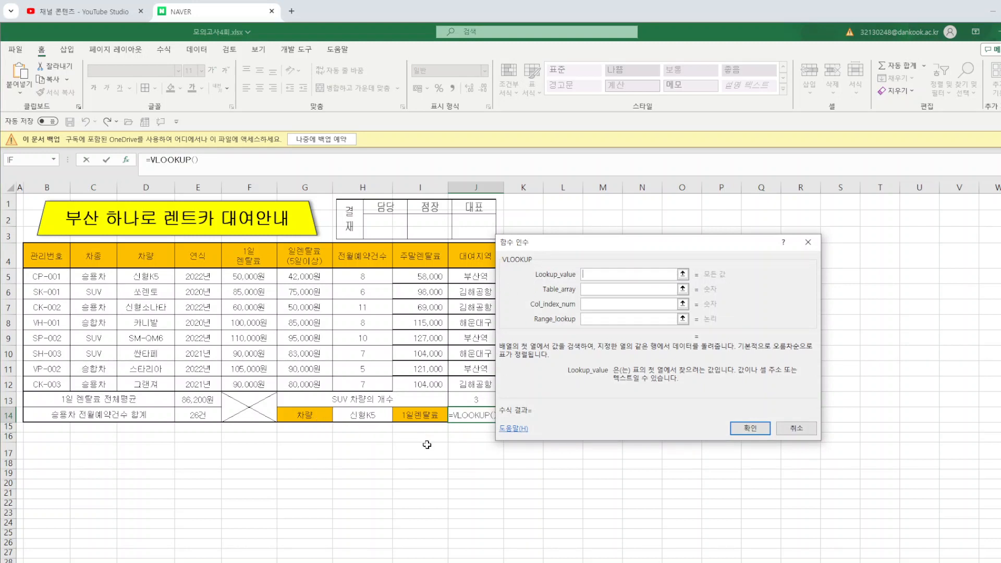
pyautogui.click(366, 417)
# - Complete the VLOOKUP in J14 with table array D5:J12, column index 3 and range lookup 0
pyautogui.click(592, 290)
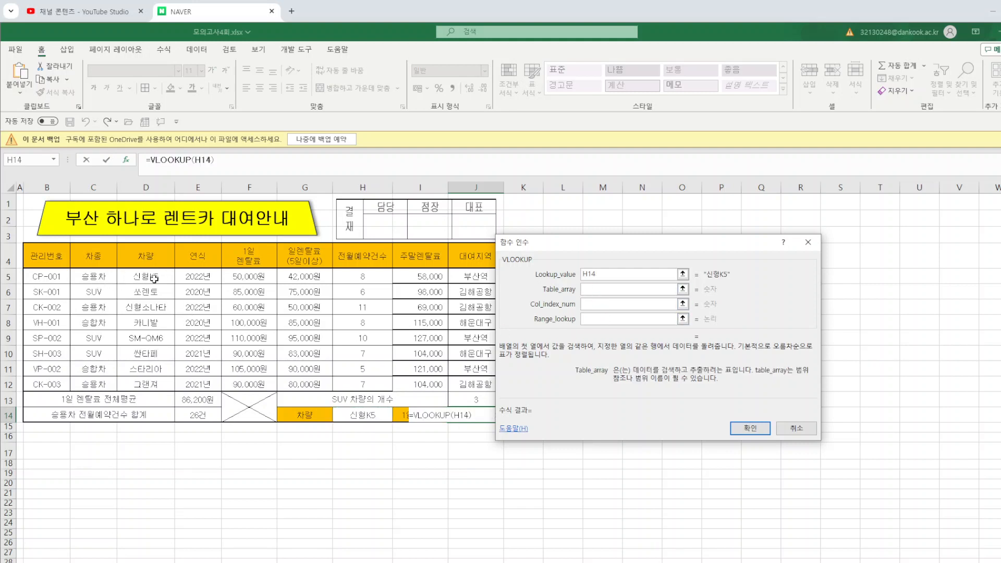
pyautogui.moveTo(138, 279); pyautogui.dragTo(472, 380)
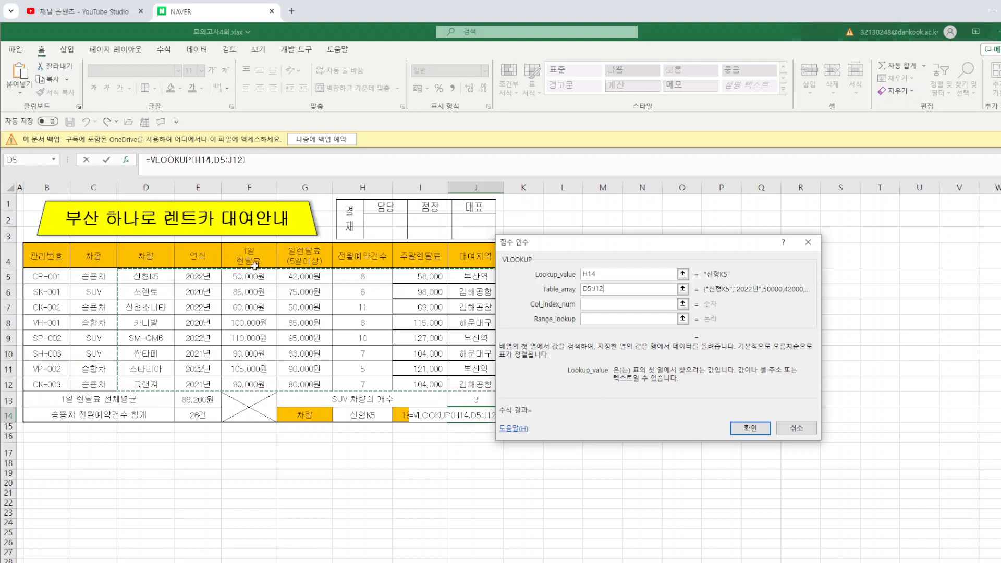
pyautogui.click(603, 305)
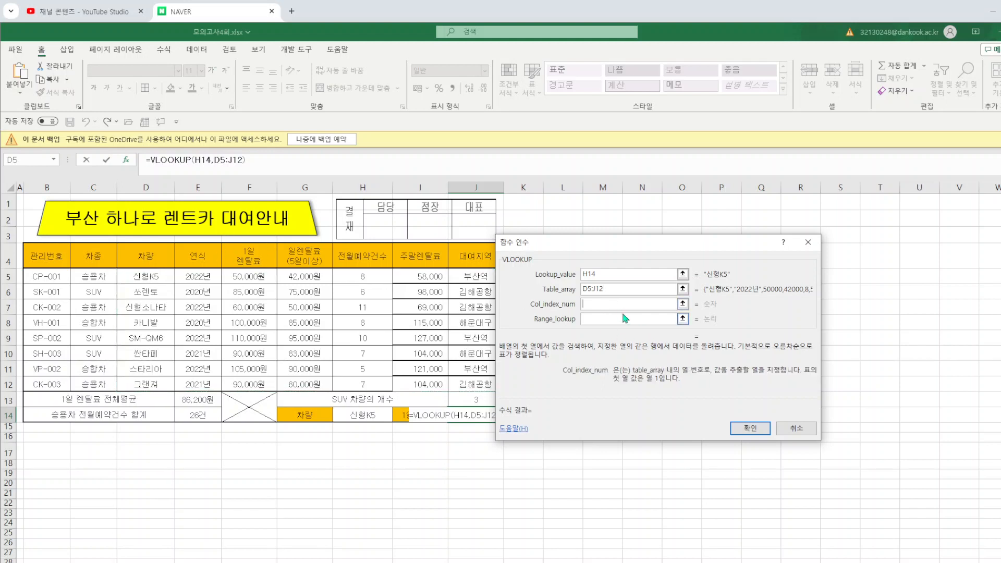
pyautogui.write('3')
pyautogui.click(599, 323)
pyautogui.write('0')
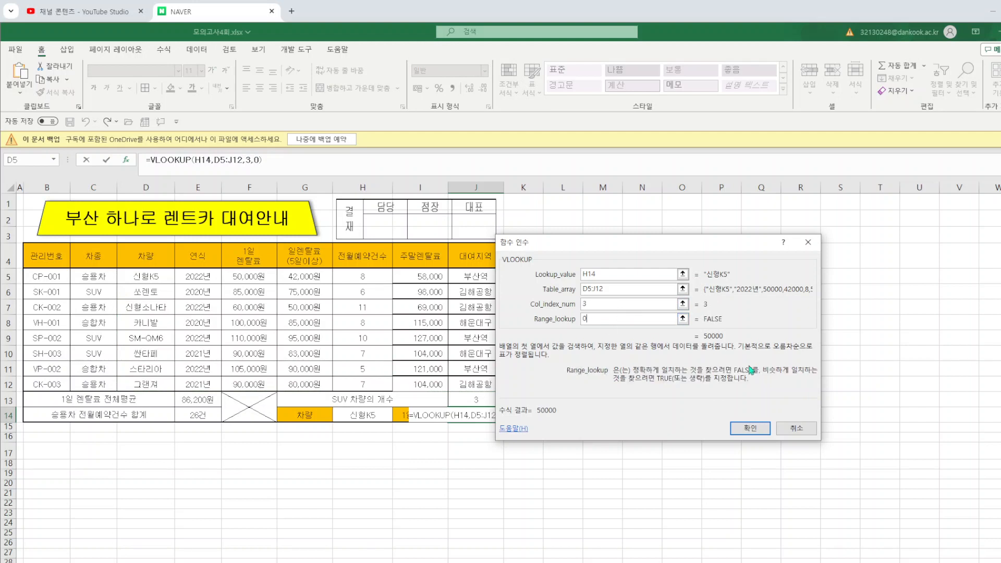
pyautogui.click(750, 428)
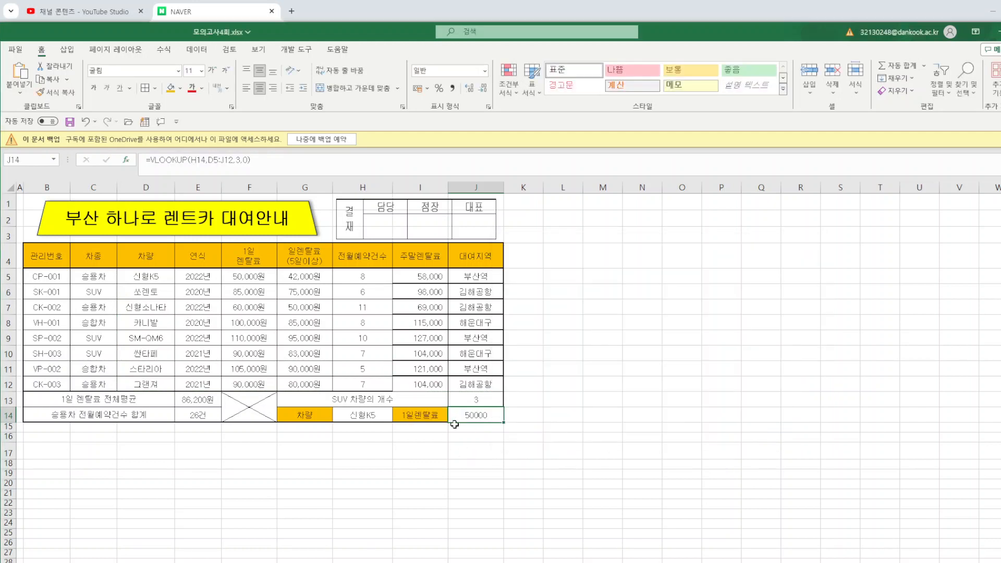
# - Test the J14 lookup by choosing 쏘렌토 and 카니발 from the H14 drop-down list, and set it back to 신형K5
pyautogui.click(375, 419)
pyautogui.click(398, 417)
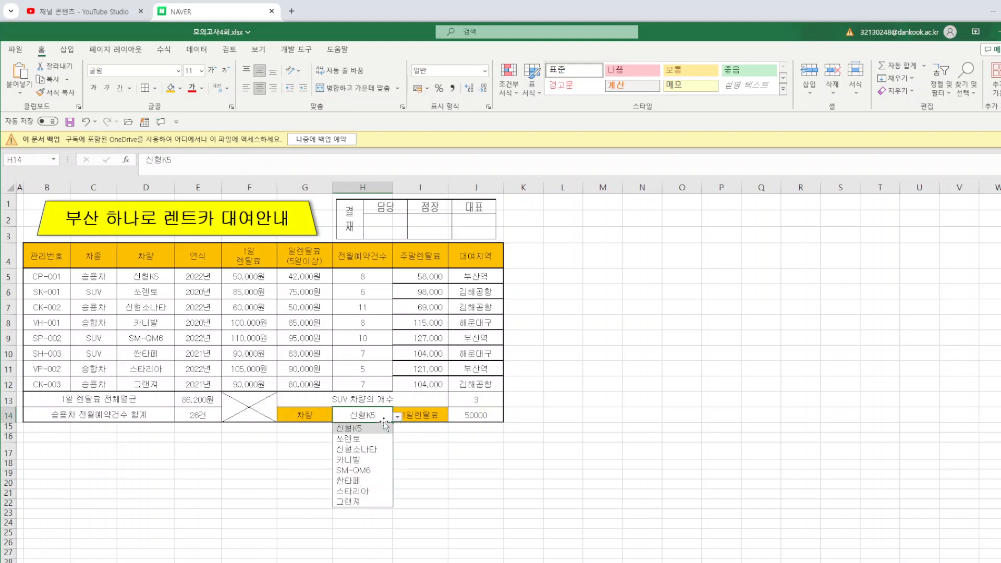
pyautogui.click(349, 438)
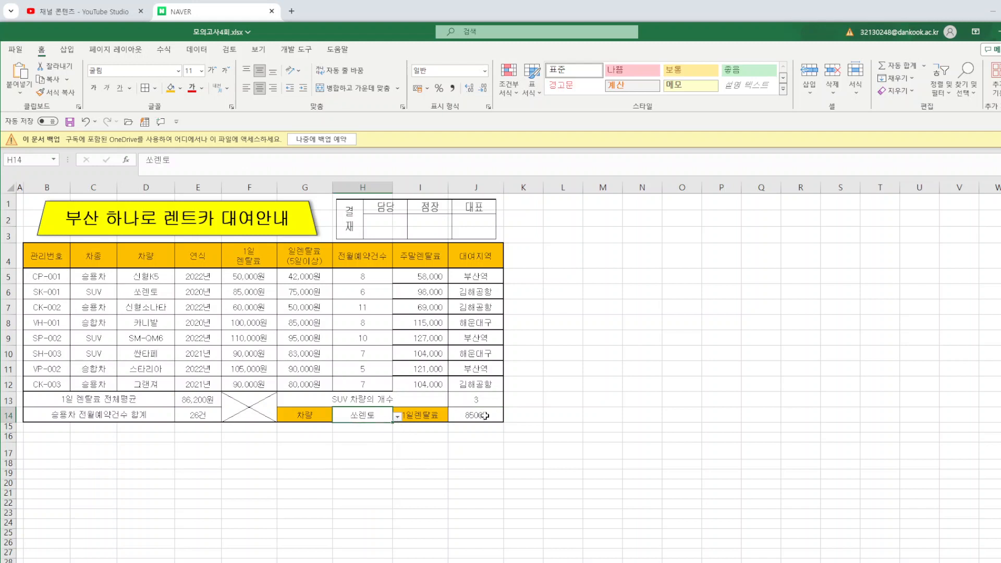
pyautogui.click(398, 417)
pyautogui.click(359, 459)
pyautogui.click(397, 416)
pyautogui.click(357, 428)
# - Save the workbook with the completed formulas
pyautogui.click(601, 449)
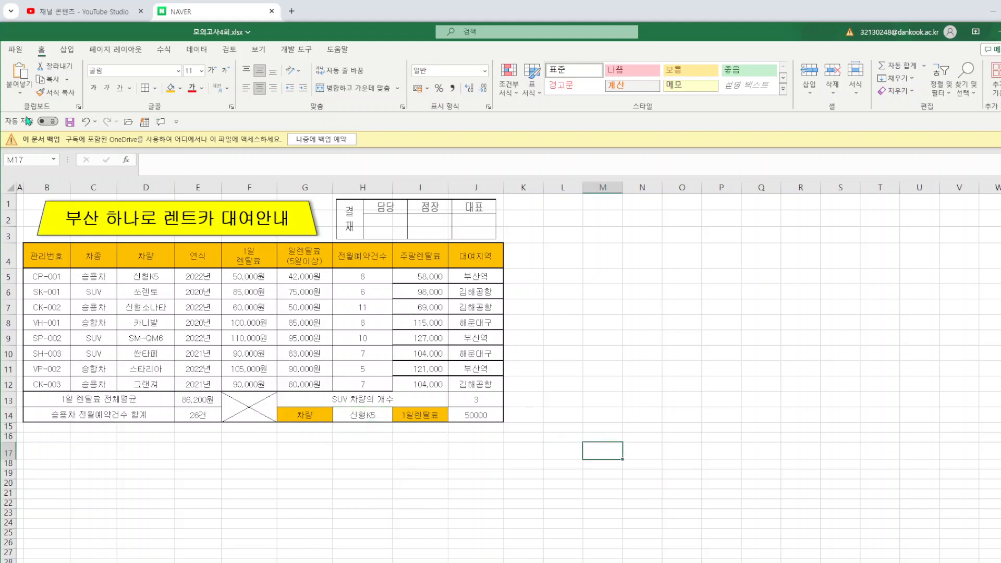
pyautogui.click(69, 122)
pyautogui.click(677, 307)
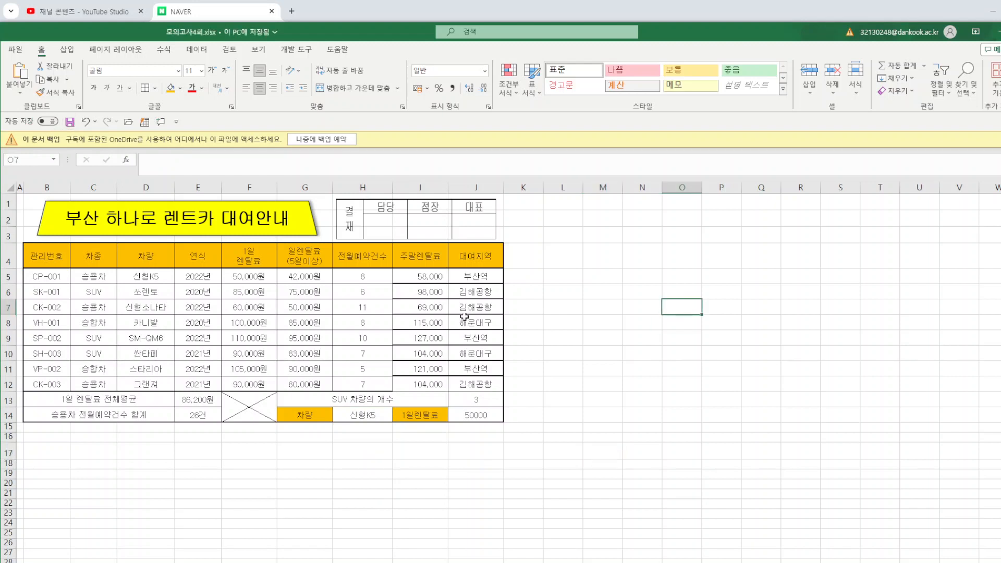
# - Start a formula-based conditional formatting rule for B5:J12 with the formula =$H5>=10
pyautogui.moveTo(44, 275); pyautogui.dragTo(460, 383)
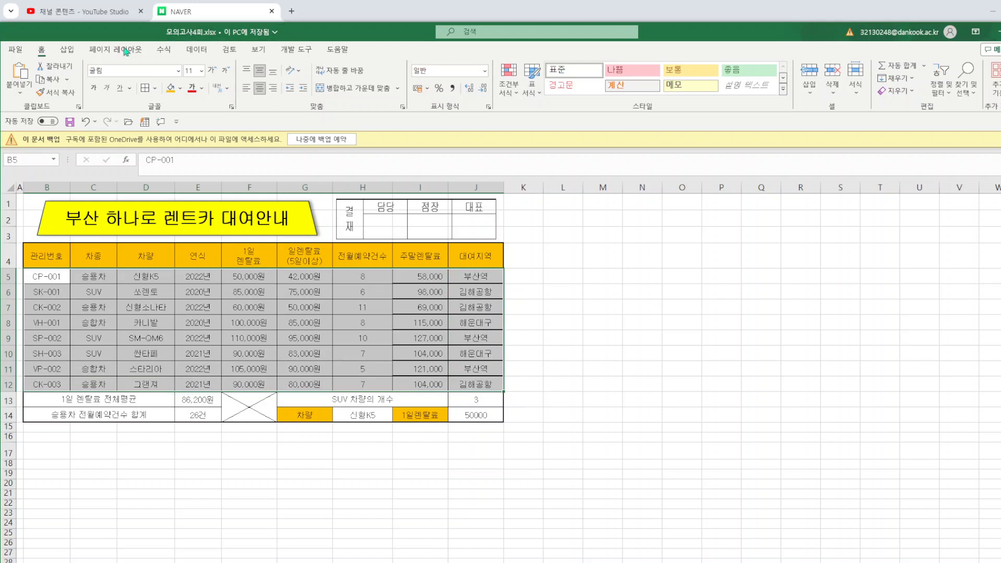
pyautogui.click(508, 86)
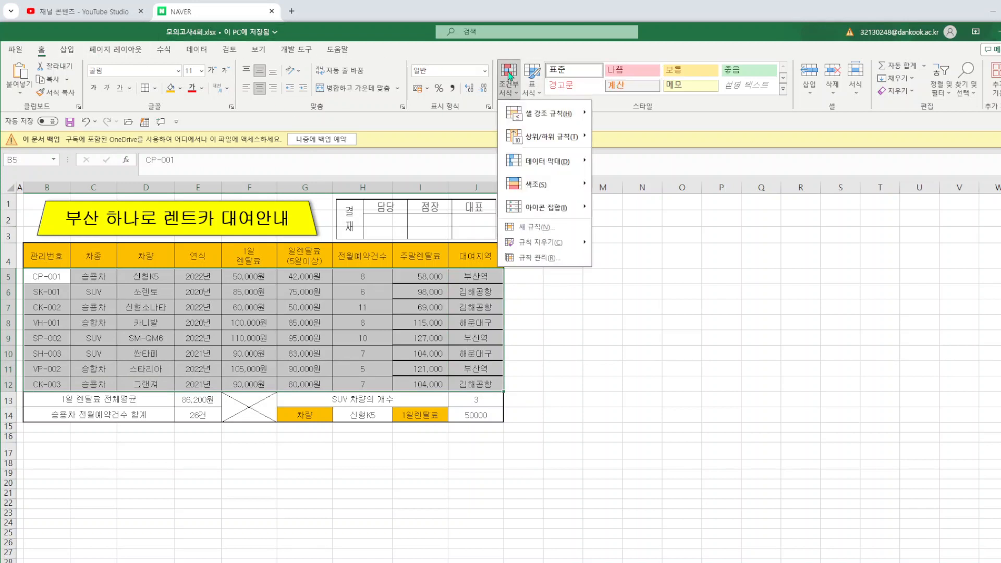
pyautogui.click(533, 228)
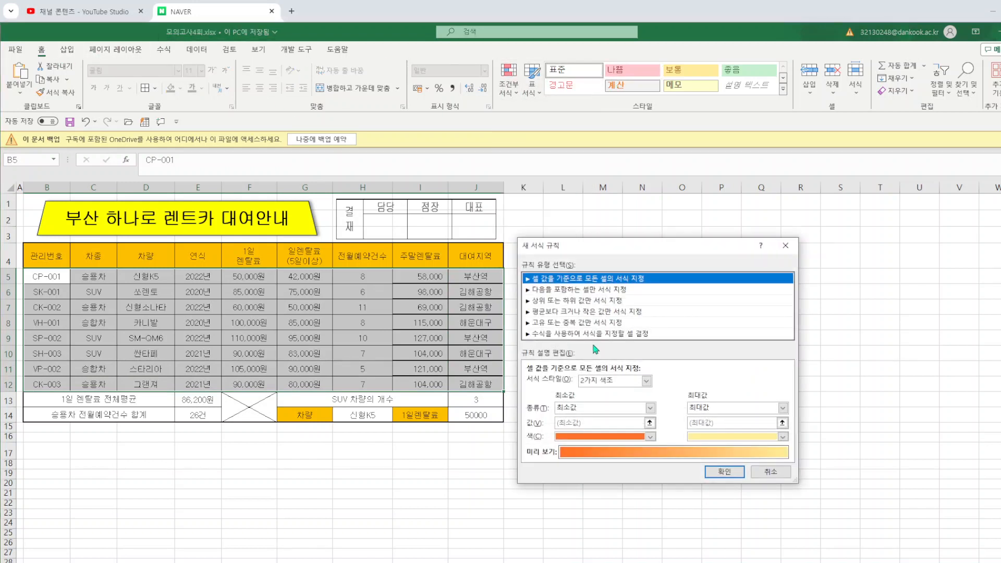
pyautogui.click(577, 334)
pyautogui.moveTo(612, 244); pyautogui.dragTo(561, 147)
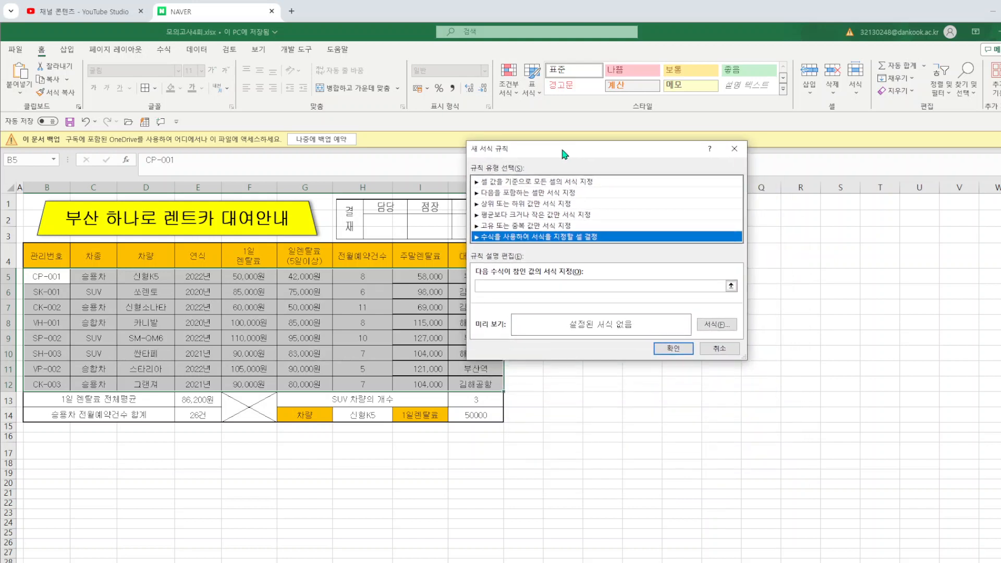
pyautogui.click(493, 287)
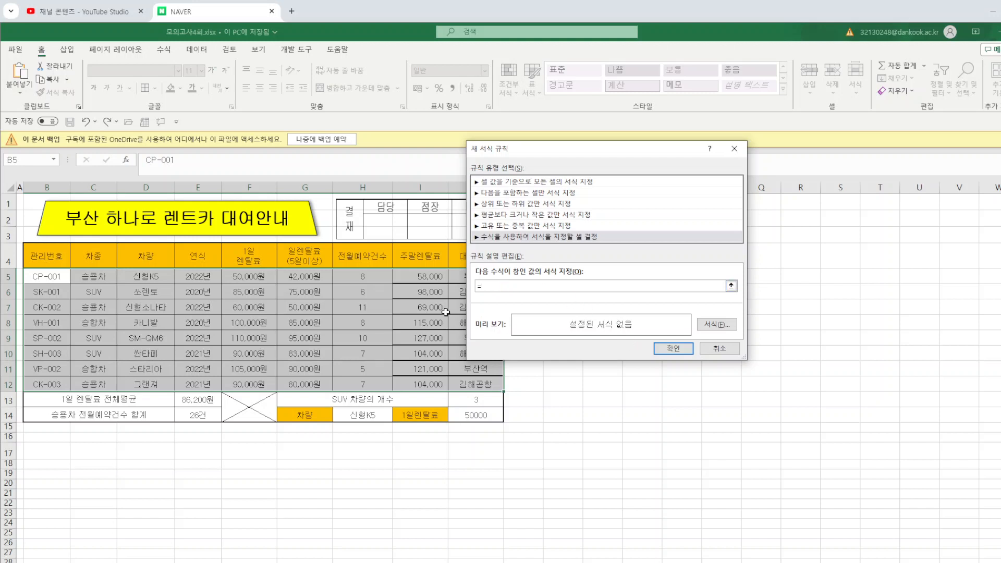
pyautogui.click(367, 276)
pyautogui.press('F4')
pyautogui.press('F4')
pyautogui.write('>')
# - Give the rule a bold (굵게) blue font and apply it to the rental table rows
pyautogui.click(728, 324)
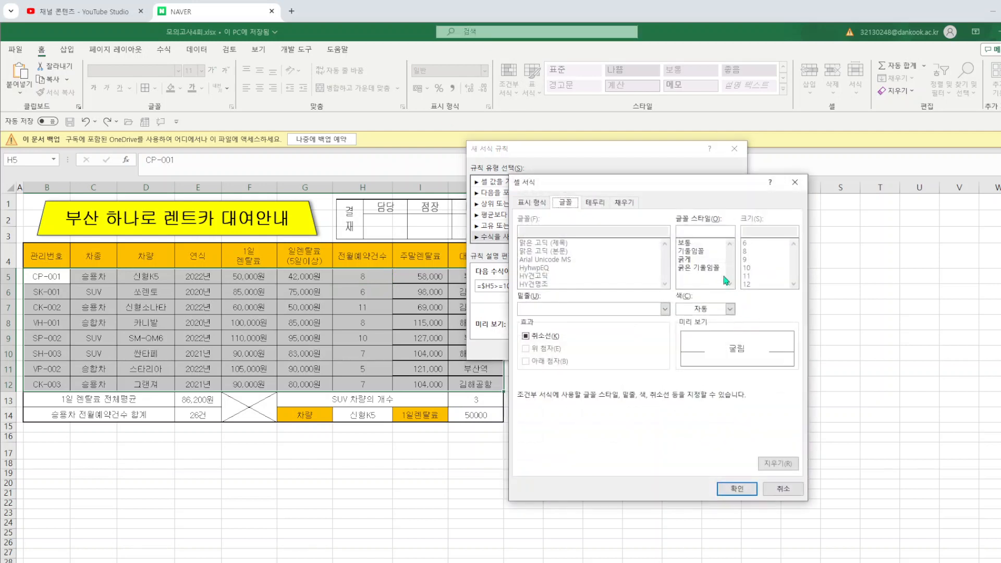
pyautogui.click(702, 260)
pyautogui.click(730, 308)
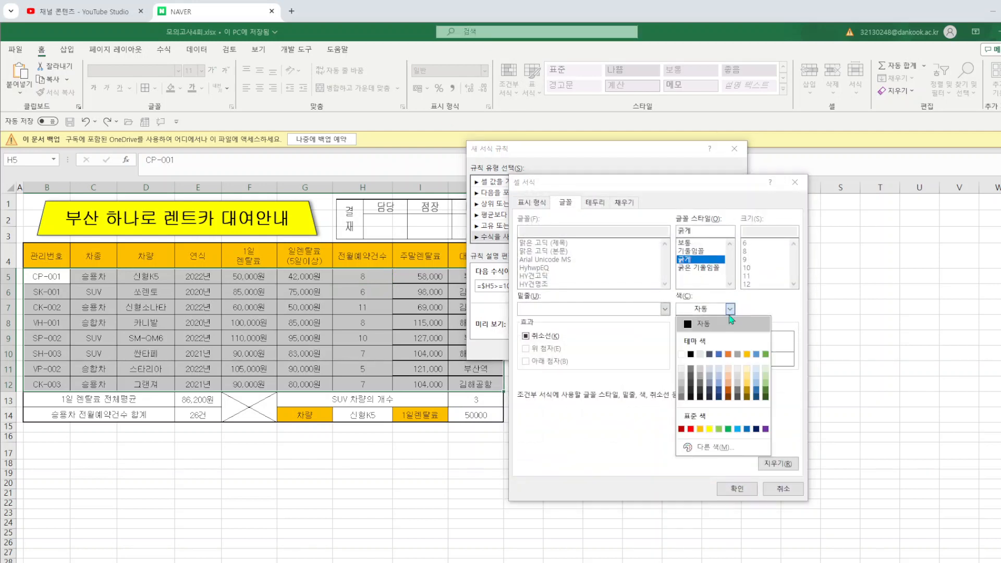
pyautogui.click(746, 429)
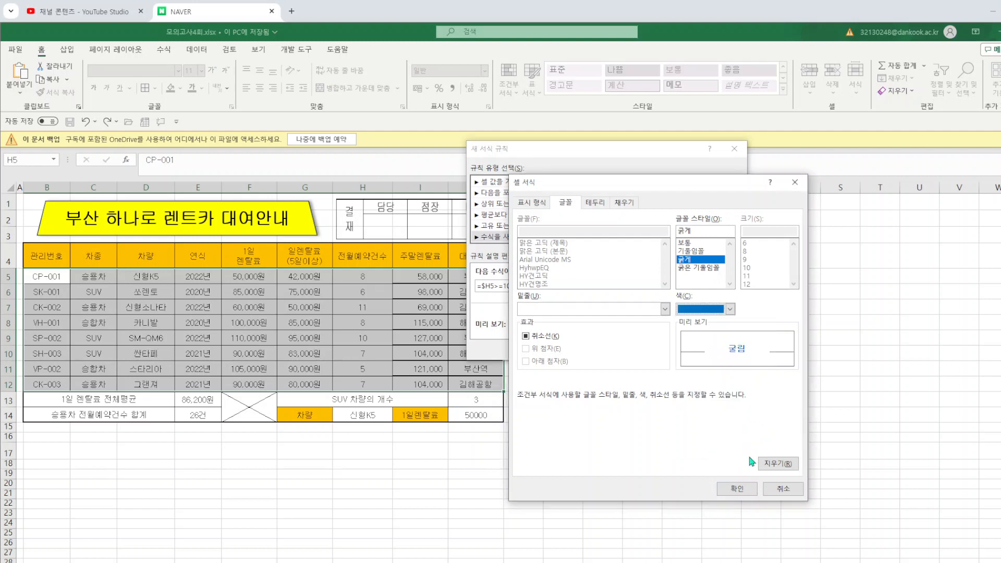
pyautogui.click(737, 488)
pyautogui.click(672, 348)
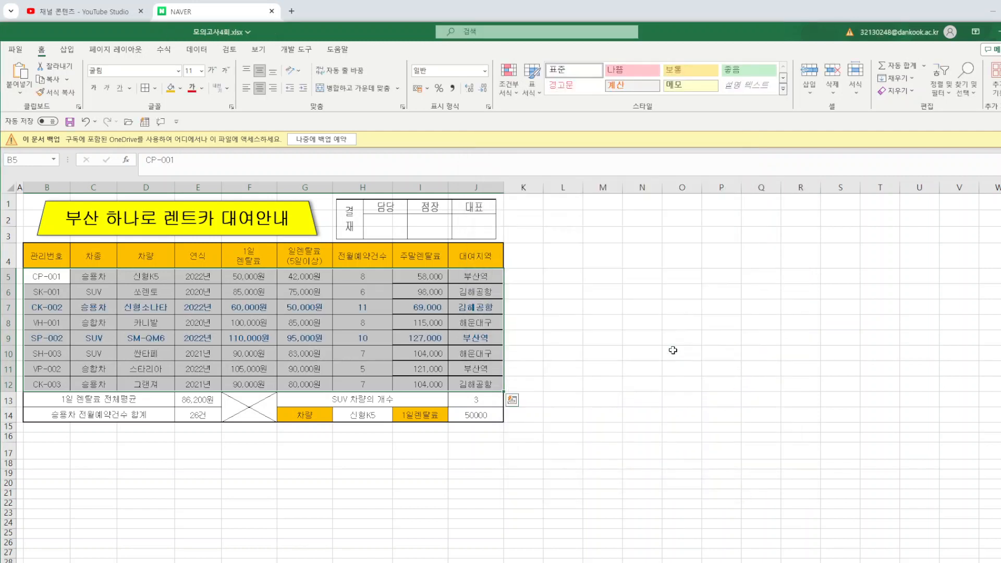
pyautogui.click(672, 407)
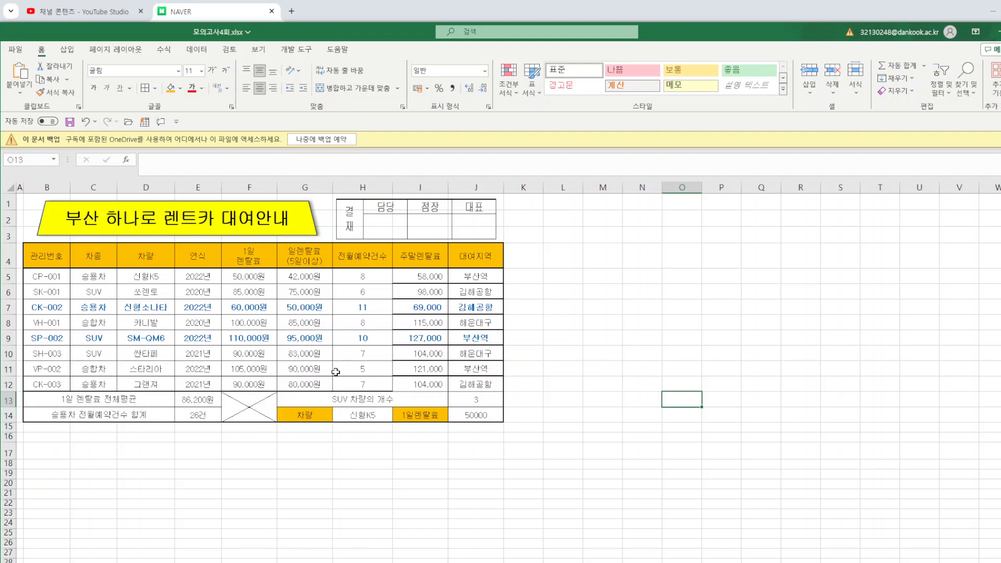
pyautogui.click(362, 309)
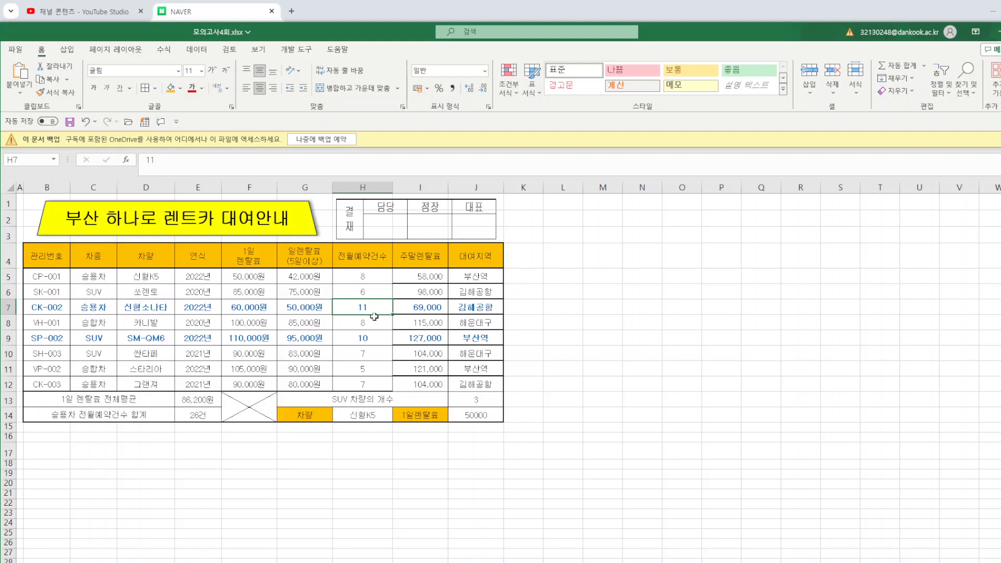
# - Save the workbook with the completed rental table on the 제1작업 sheet
pyautogui.click(370, 339)
pyautogui.click(645, 340)
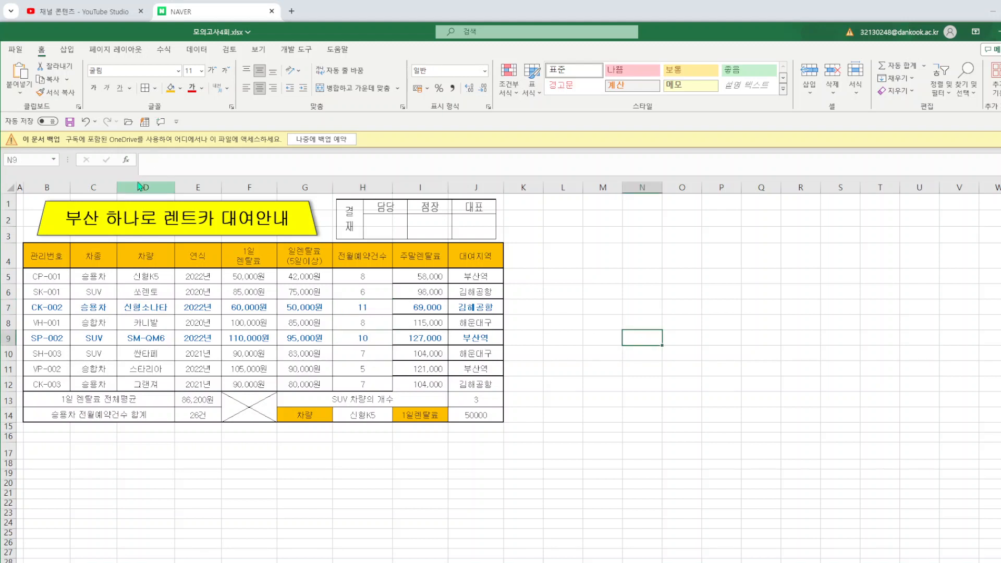
pyautogui.click(69, 121)
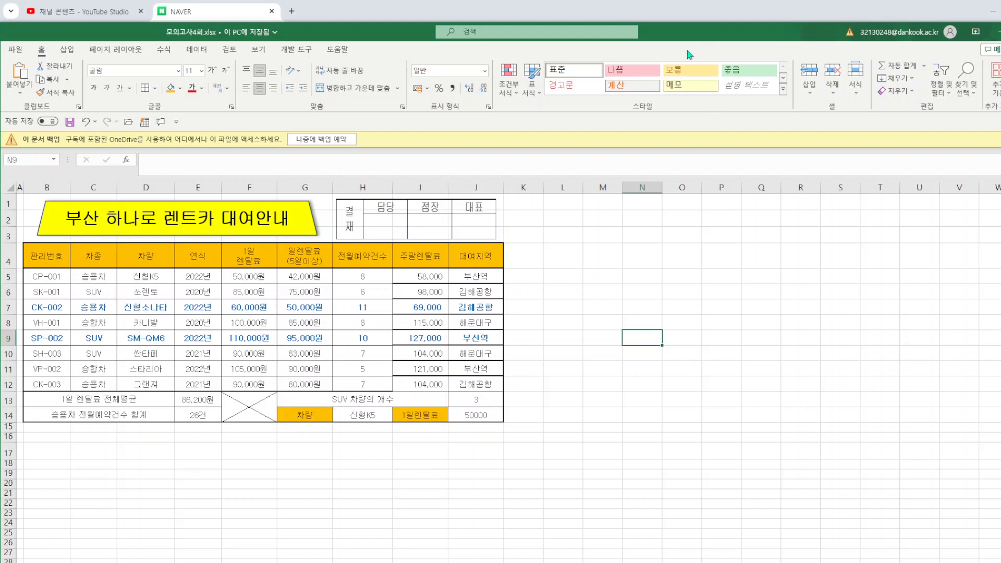
# - Copy the table range B4:H12 from sheet 제1작업 to cell B2 of sheet 제2작업, keeping the source column widths
pyautogui.scroll(-2, 244, 437)
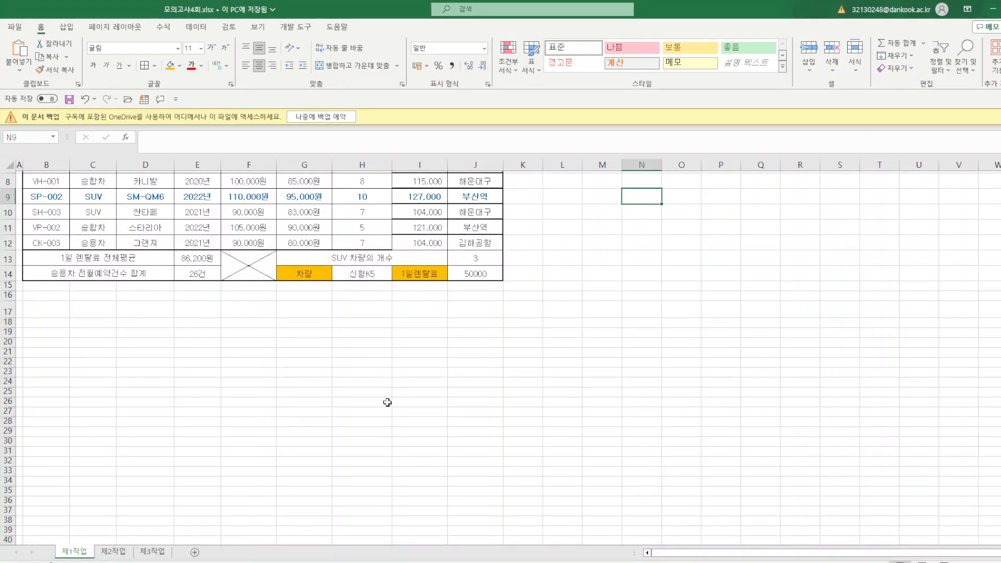
pyautogui.scroll(2, 165, 426)
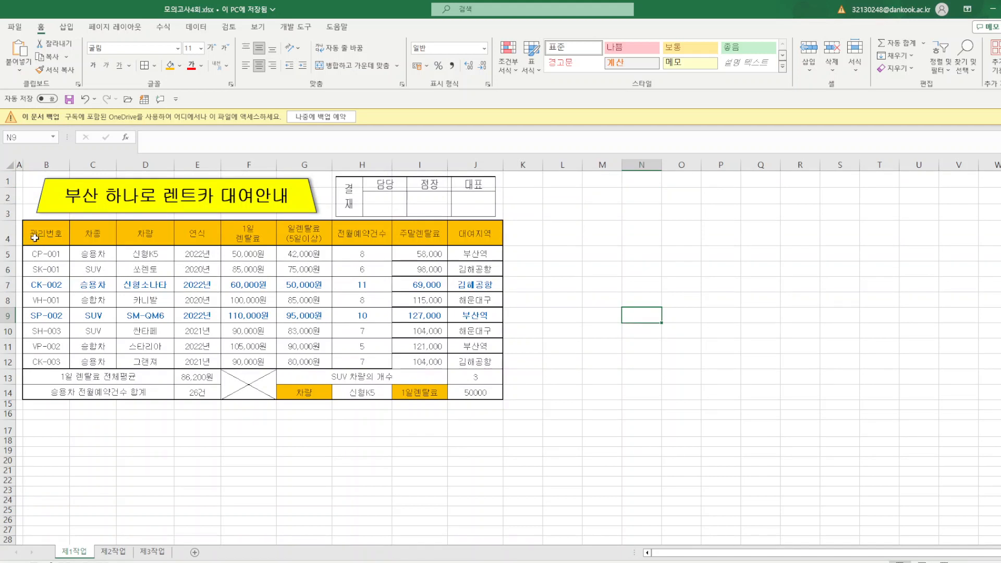
pyautogui.moveTo(35, 238); pyautogui.dragTo(357, 359)
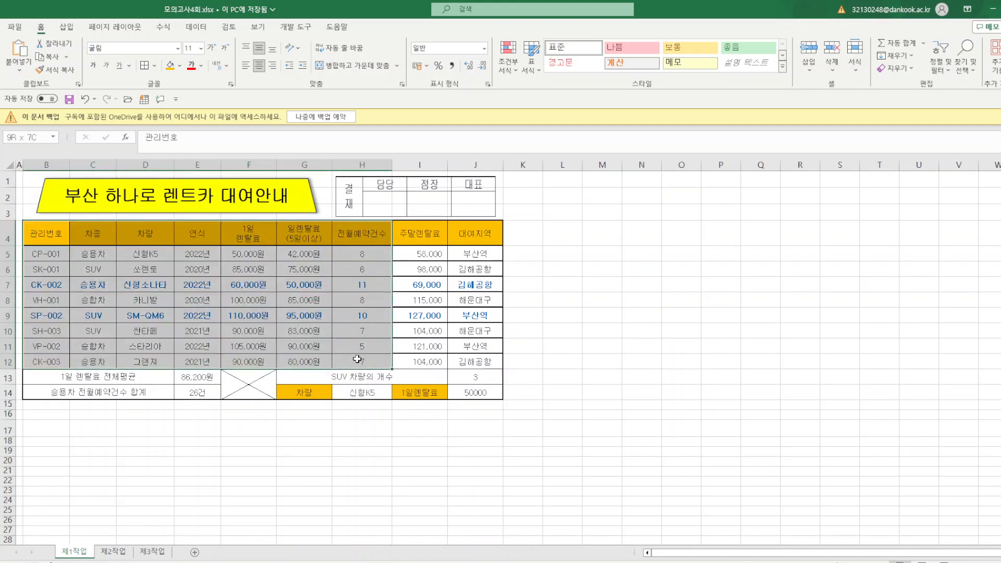
pyautogui.rightClick(360, 240)
pyautogui.click(391, 218)
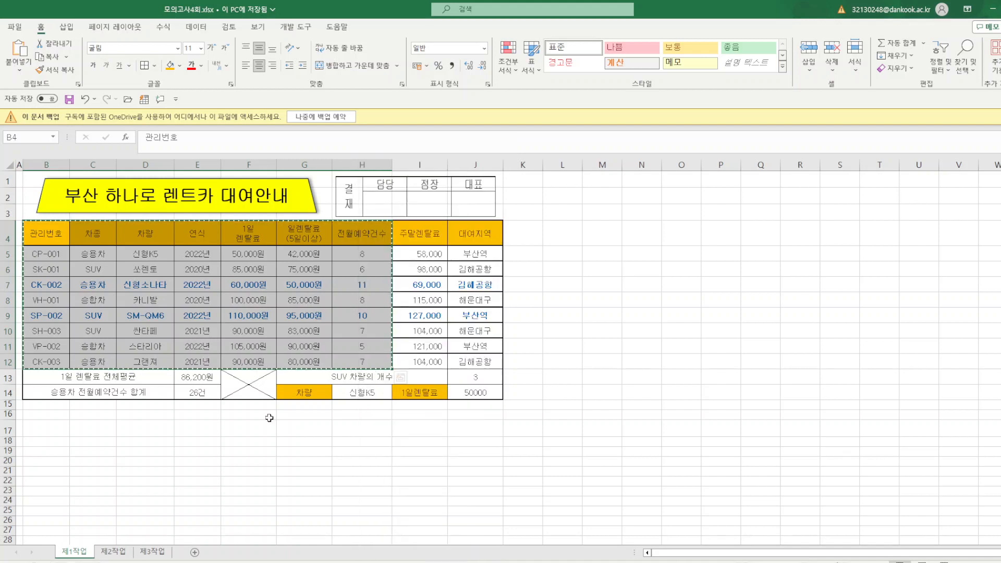
pyautogui.click(114, 551)
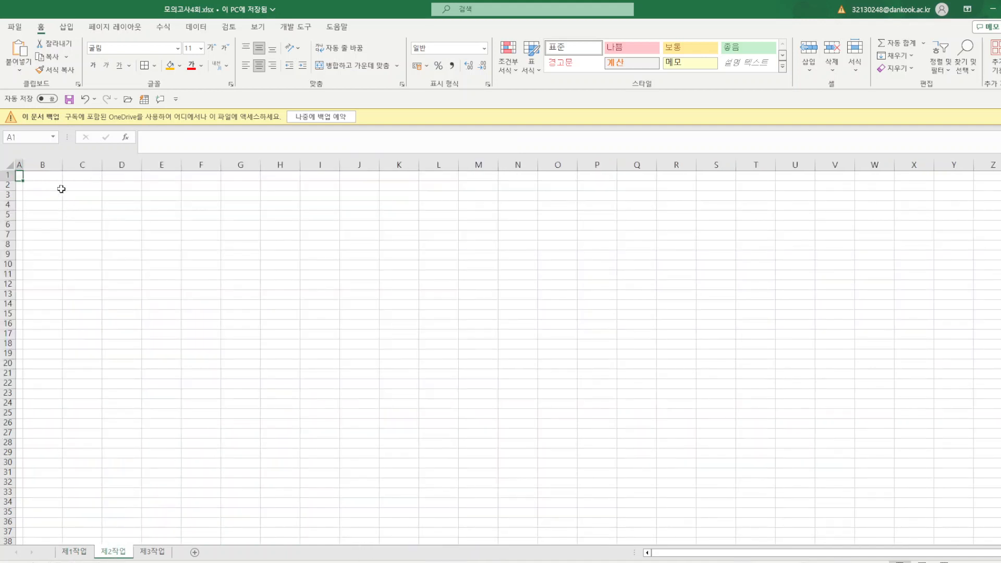
pyautogui.click(40, 186)
pyautogui.rightClick(40, 186)
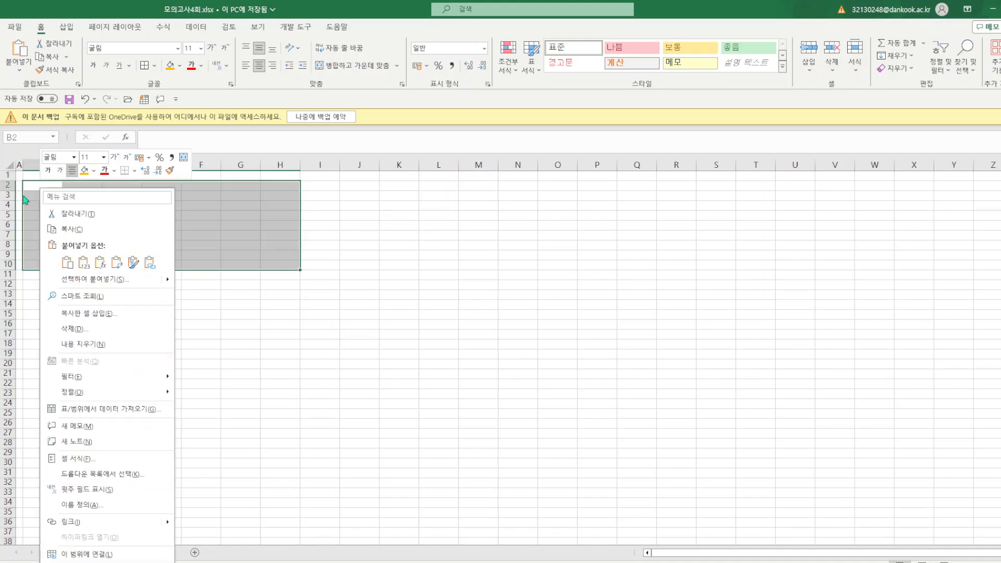
pyautogui.moveTo(168, 283)
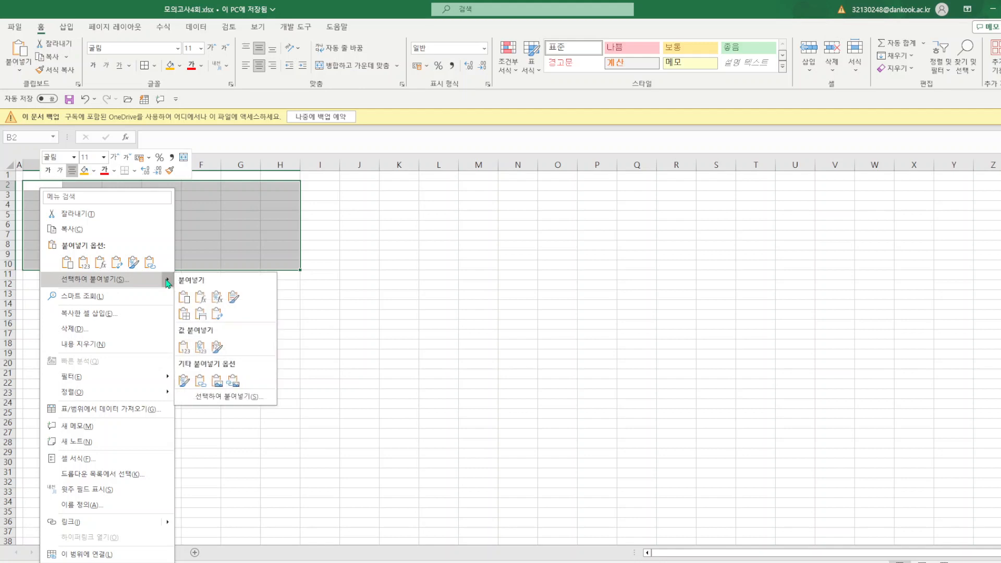
pyautogui.click(200, 313)
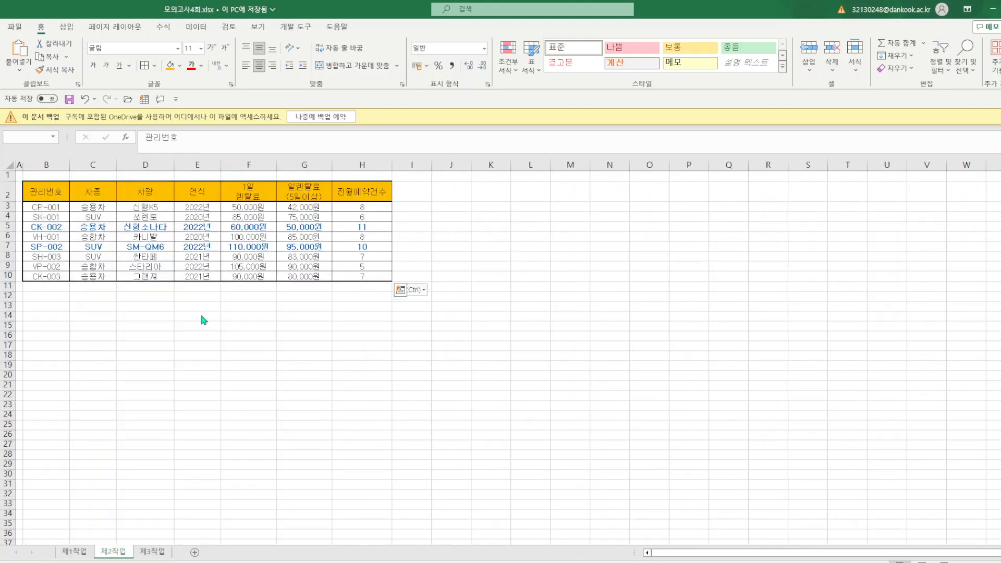
pyautogui.click(381, 369)
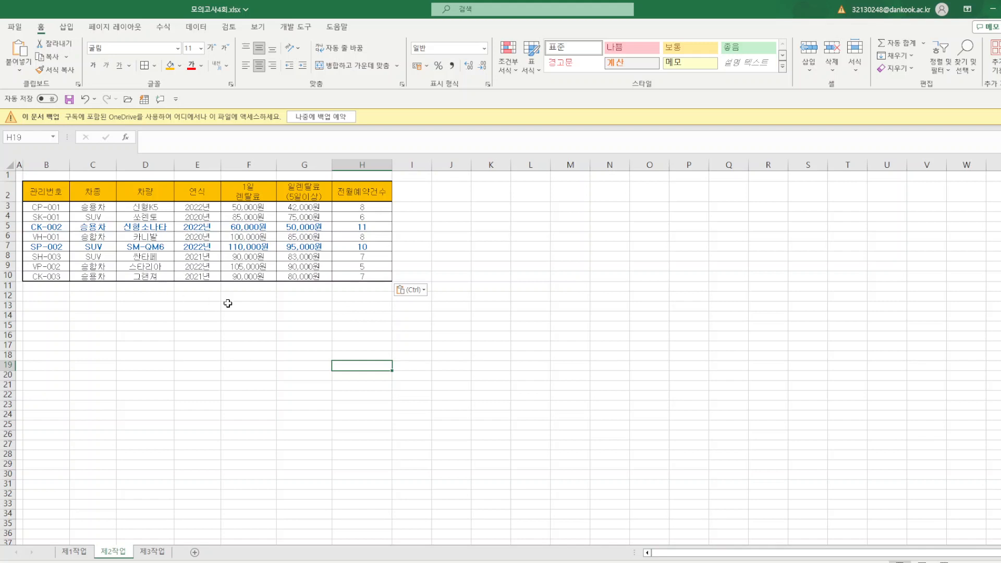
# - Merge and center B11:G11 below the table and enter the label "승용차 1일 렌탈료 평균"
pyautogui.moveTo(42, 286); pyautogui.dragTo(300, 290)
pyautogui.click(354, 65)
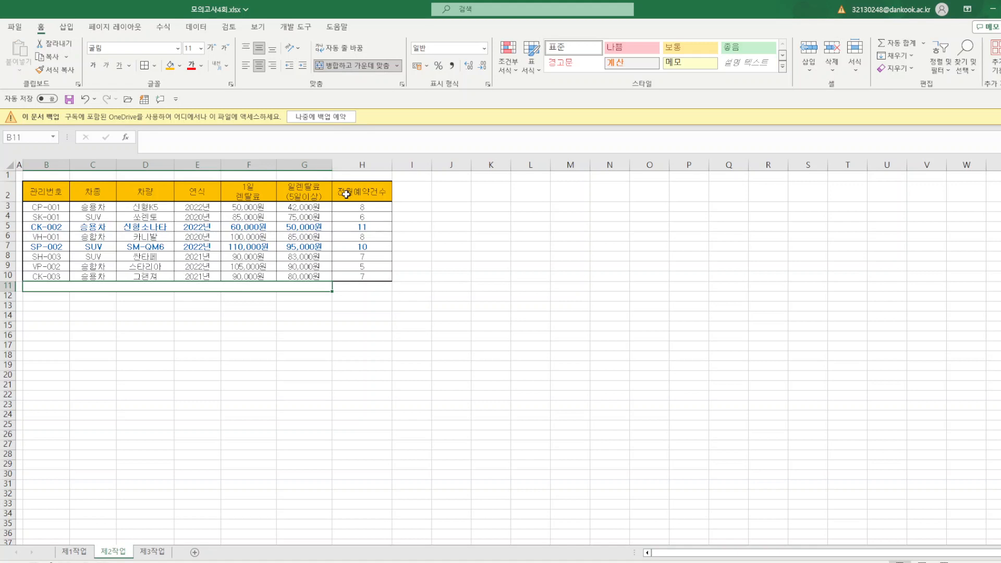
pyautogui.write('T')
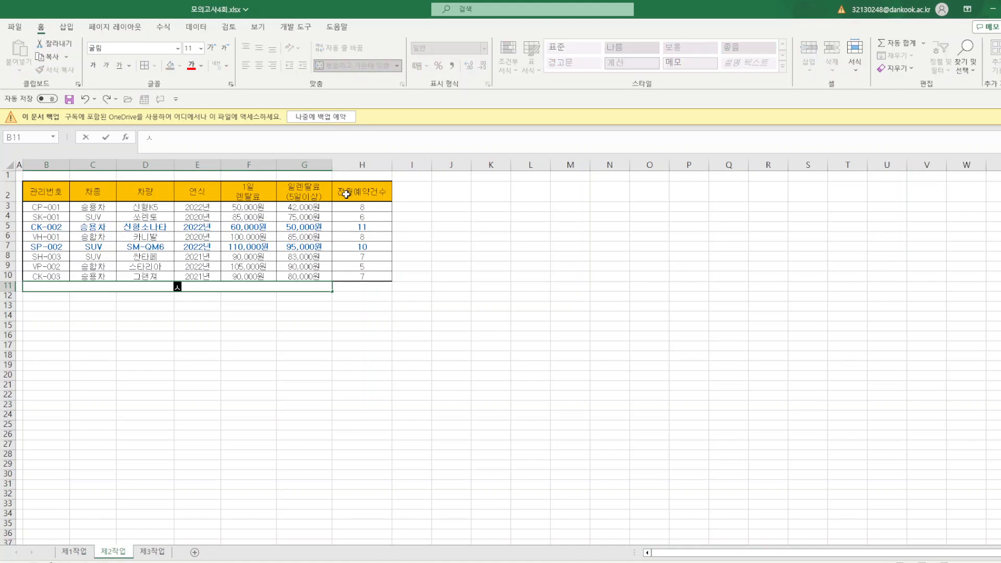
pyautogui.write('승용차 1ㅇ')
pyautogui.write('일 ㄹ')
pyautogui.write('렌탈료 평ㄱ')
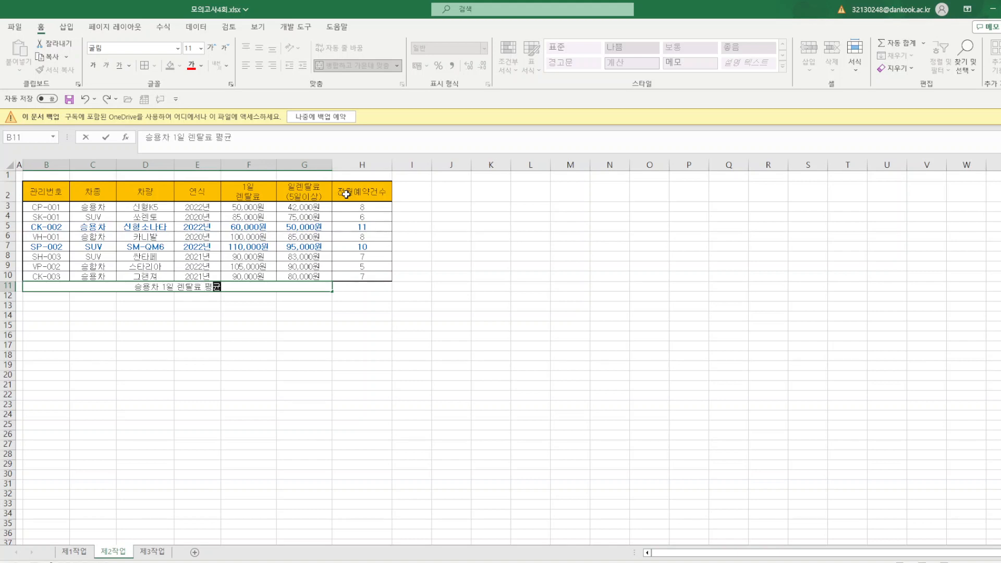
# - Enter a DAVERAGE formula in H11 with database B2:H10, field F2 and criteria C2:C3
pyautogui.click(373, 289)
pyautogui.write('=ㅇ')
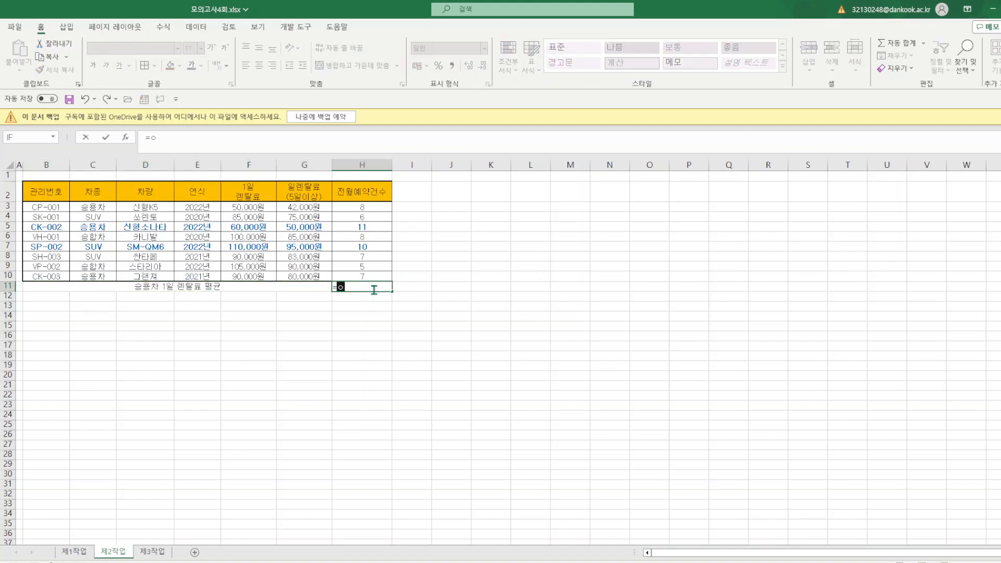
pyautogui.write('DAV')
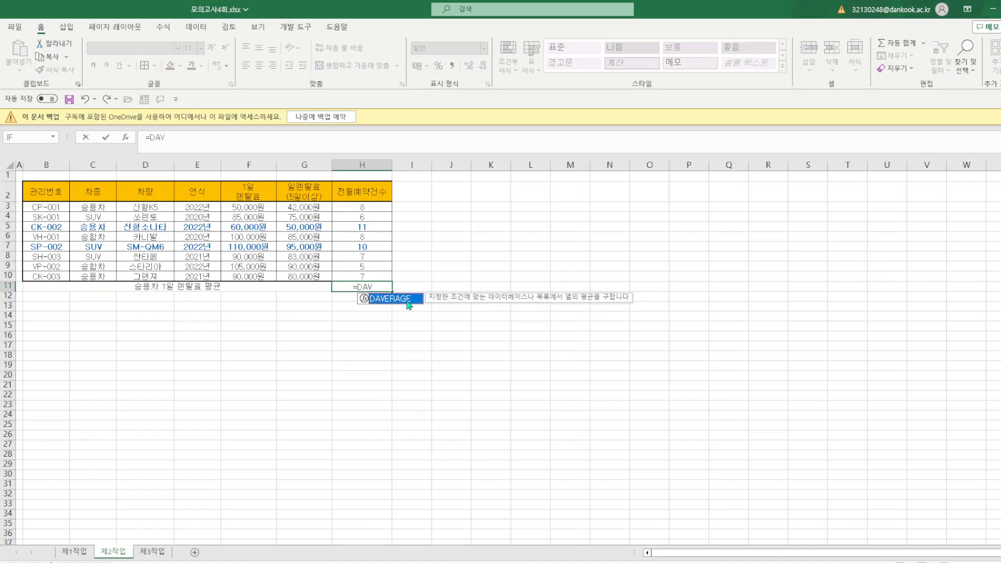
pyautogui.doubleClick(391, 299)
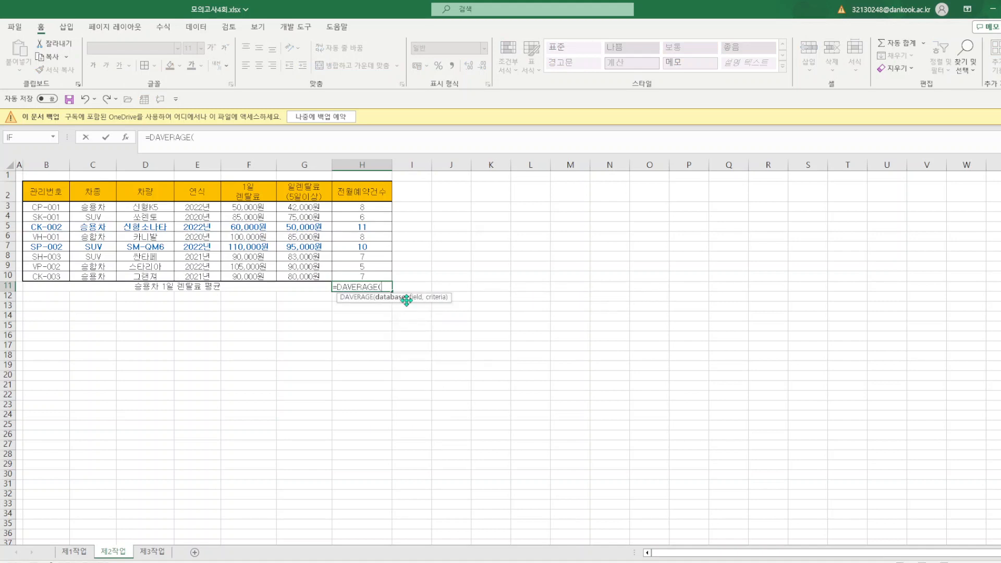
pyautogui.click(126, 138)
pyautogui.moveTo(40, 192); pyautogui.dragTo(347, 271)
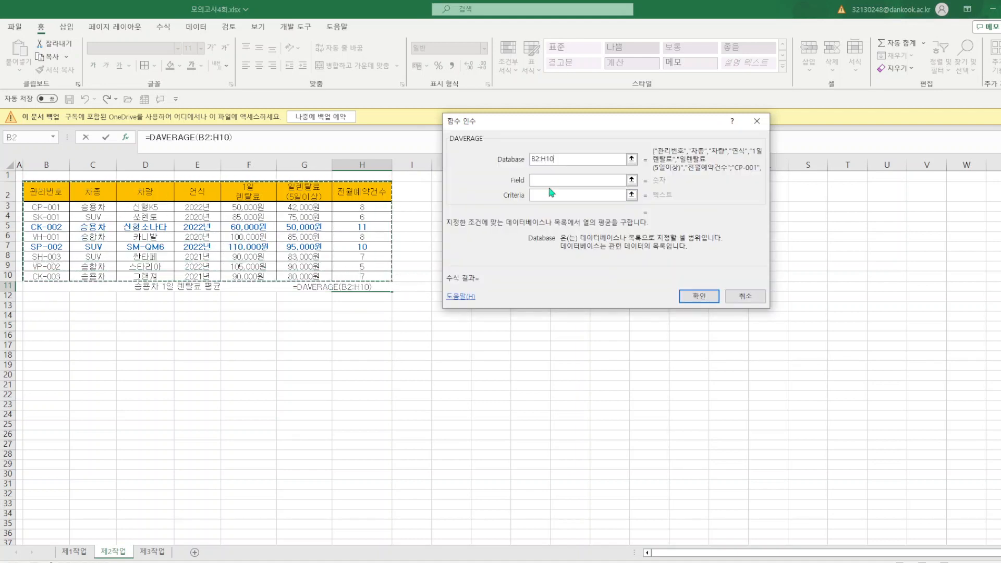
pyautogui.click(544, 180)
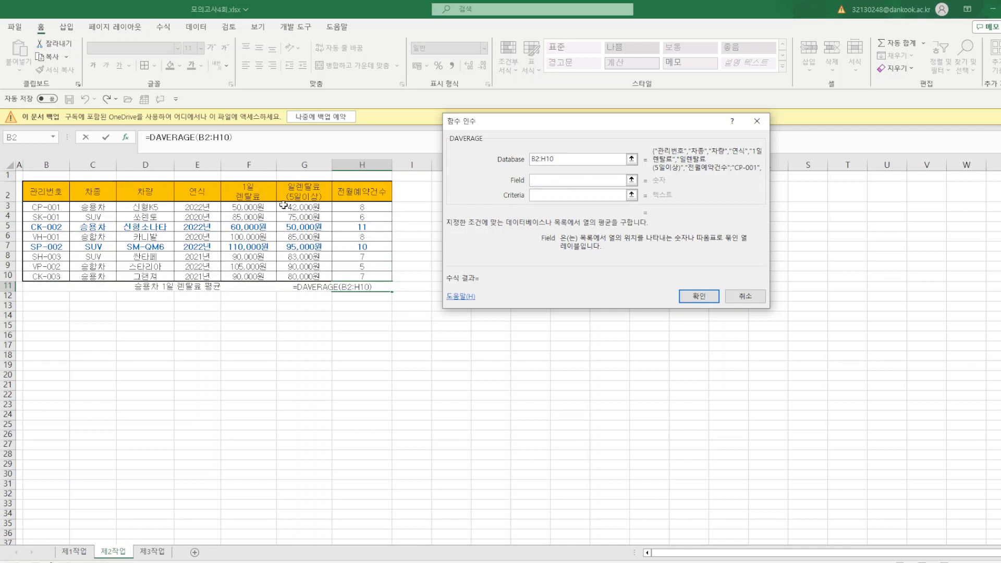
pyautogui.click(245, 195)
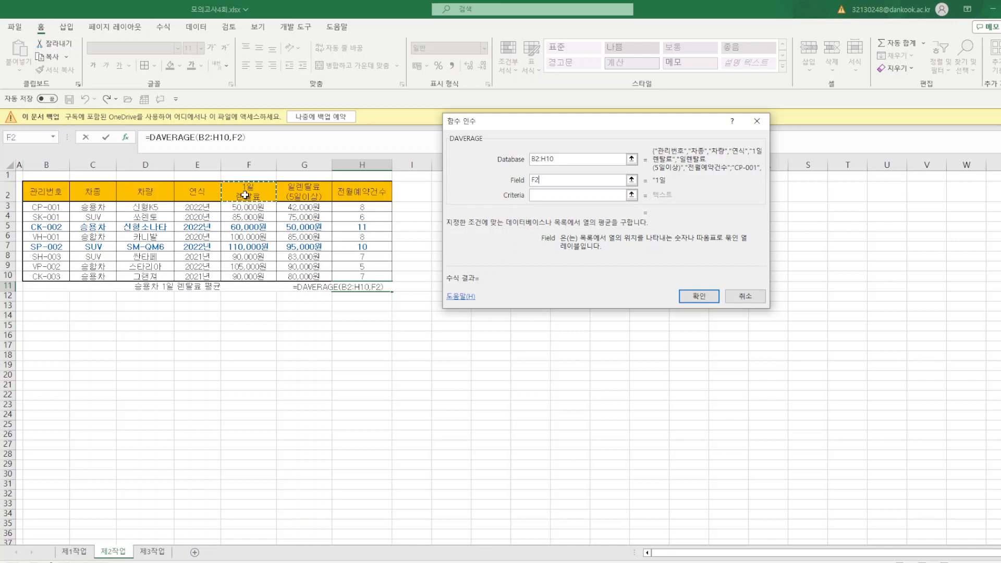
pyautogui.click(548, 194)
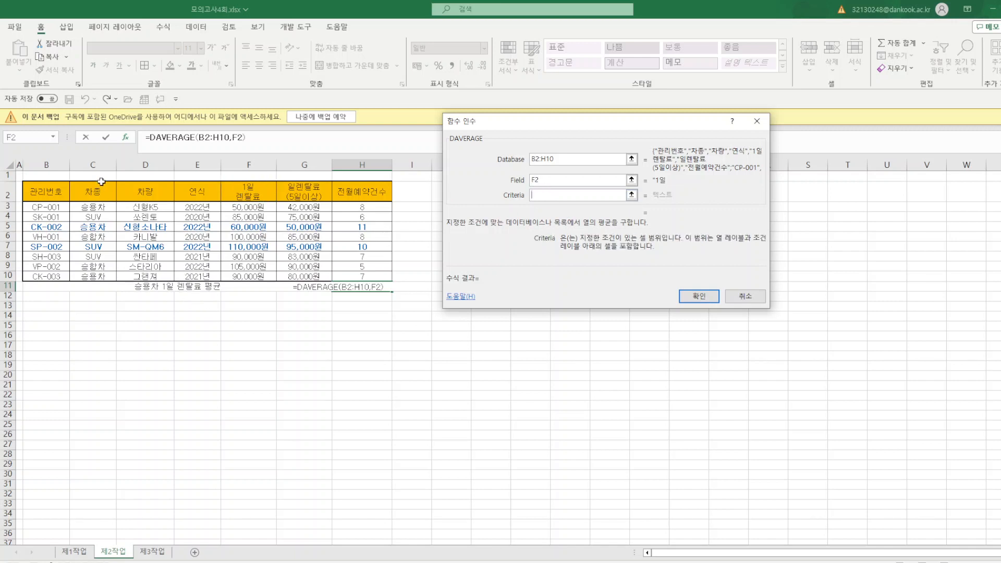
pyautogui.moveTo(92, 186); pyautogui.dragTo(92, 209)
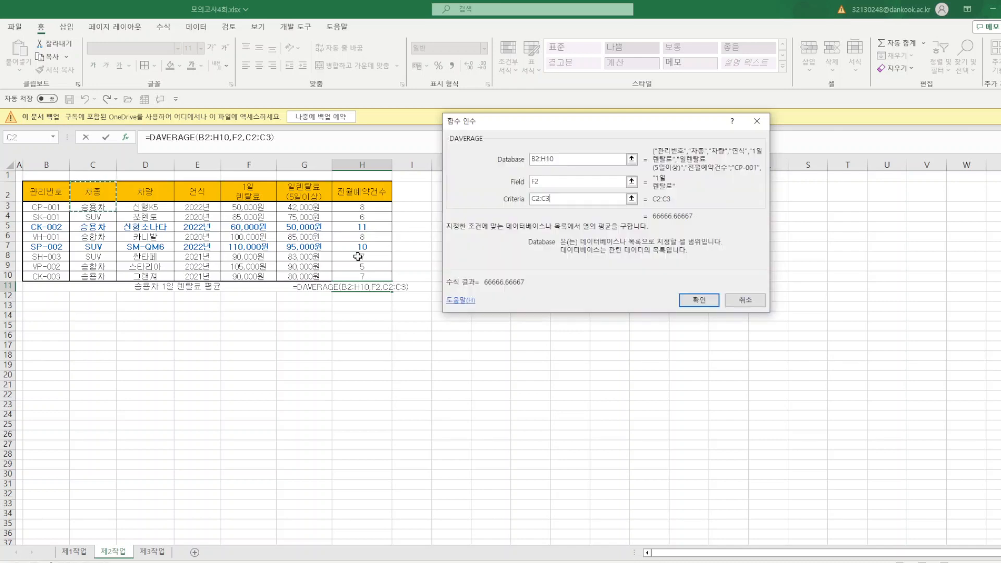
pyautogui.click(701, 305)
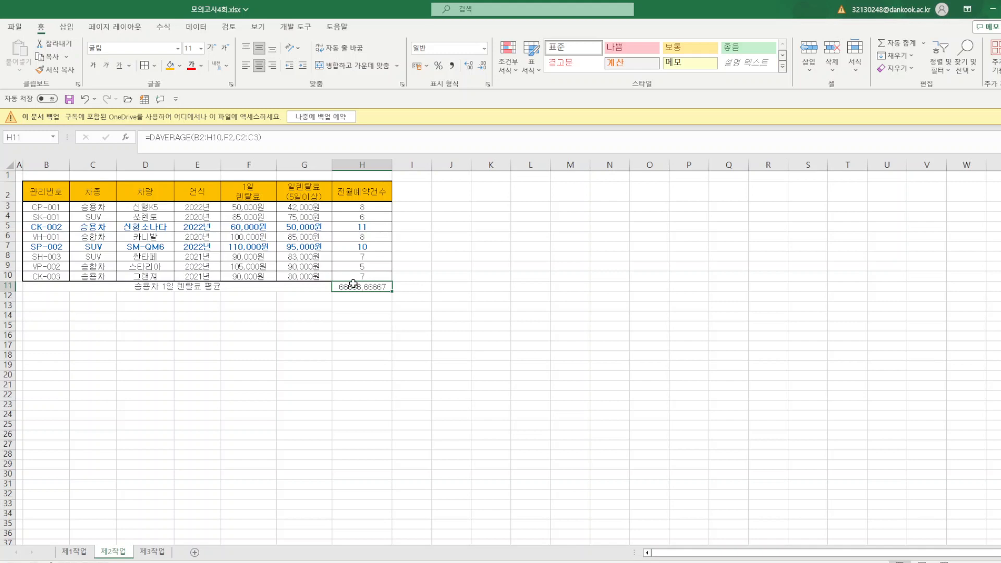
# - Run Goal Seek to bring H11 to 67000 by changing cell F3, accept the solution and save the workbook
pyautogui.click(205, 30)
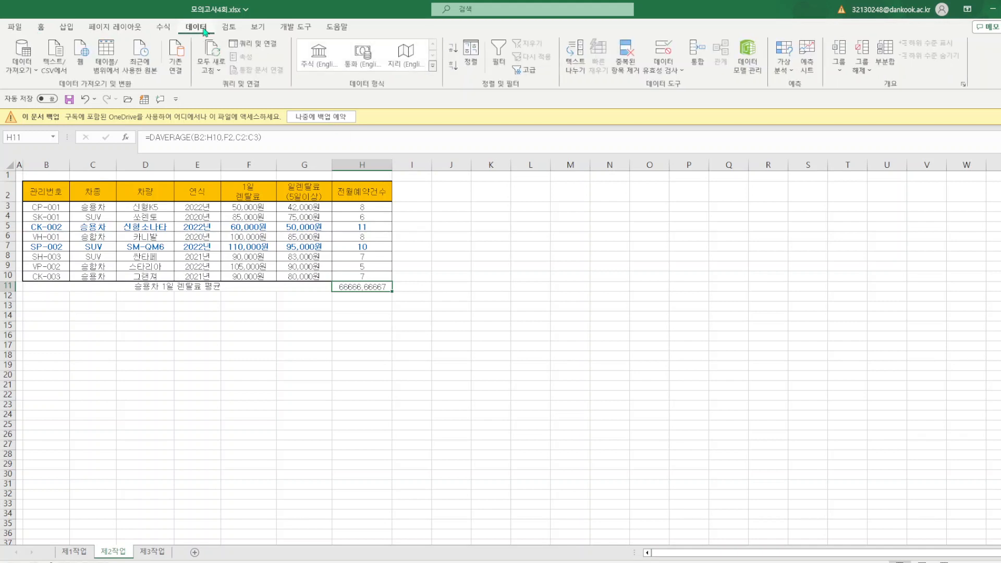
pyautogui.click(791, 76)
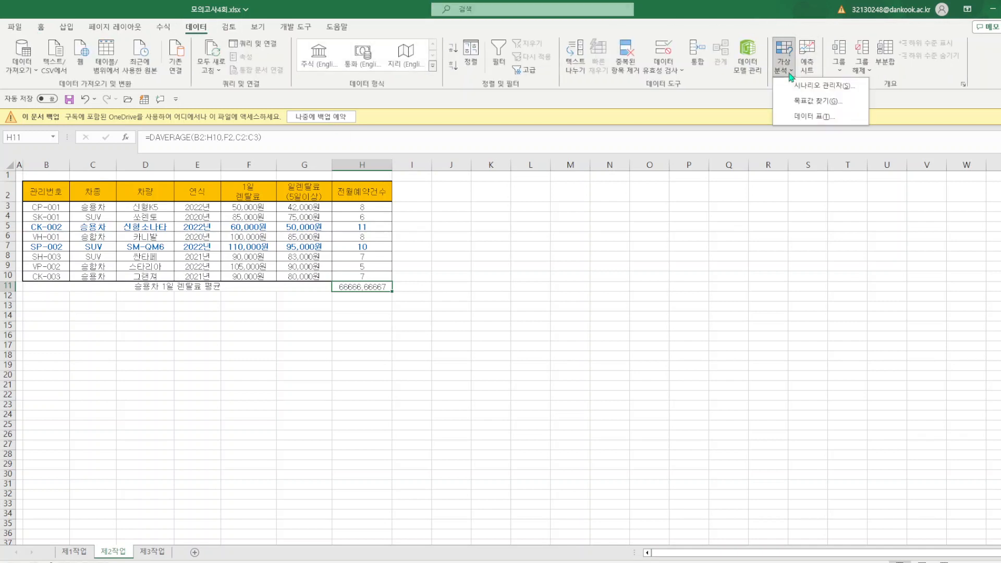
pyautogui.click(798, 101)
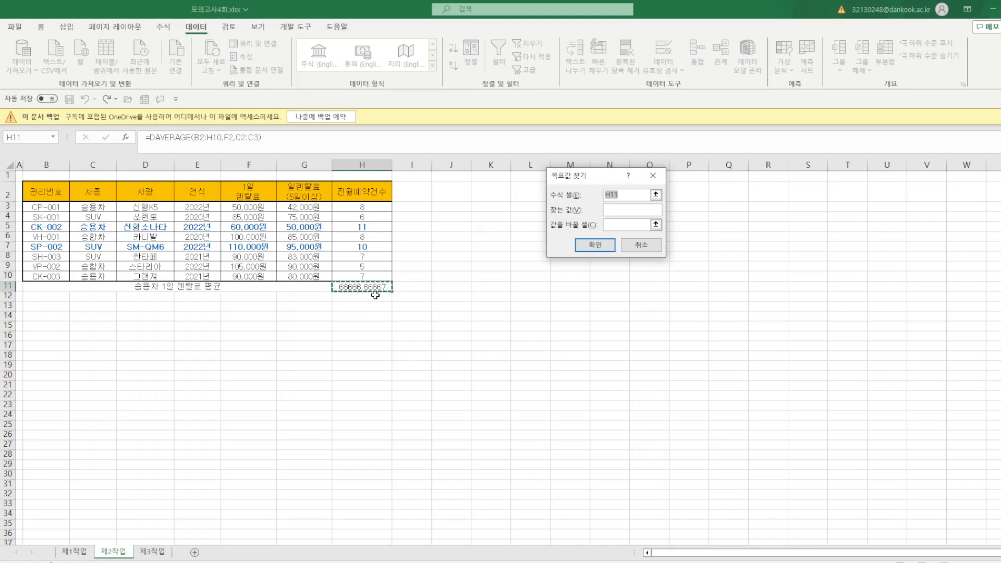
pyautogui.click(620, 209)
pyautogui.click(262, 208)
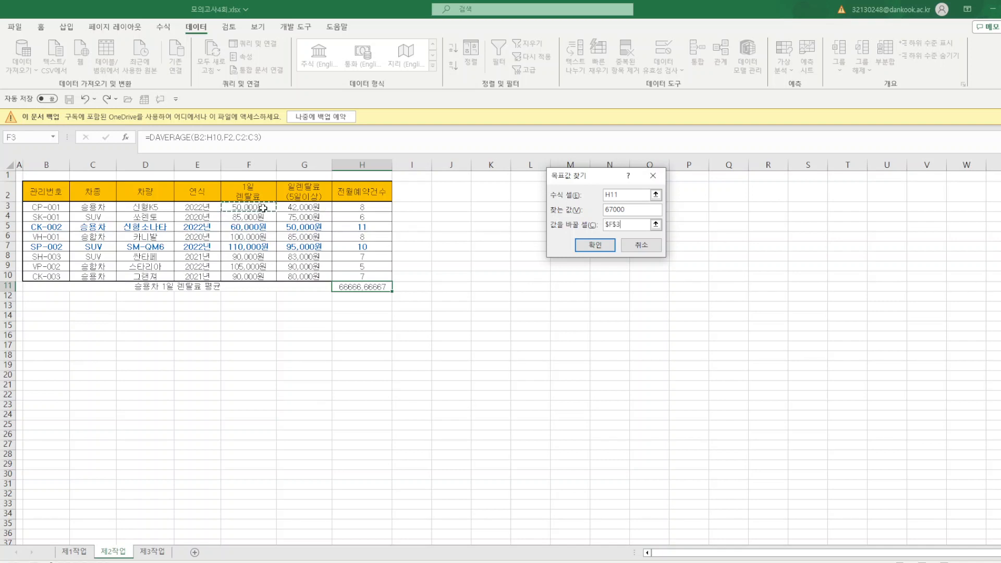
pyautogui.click(593, 245)
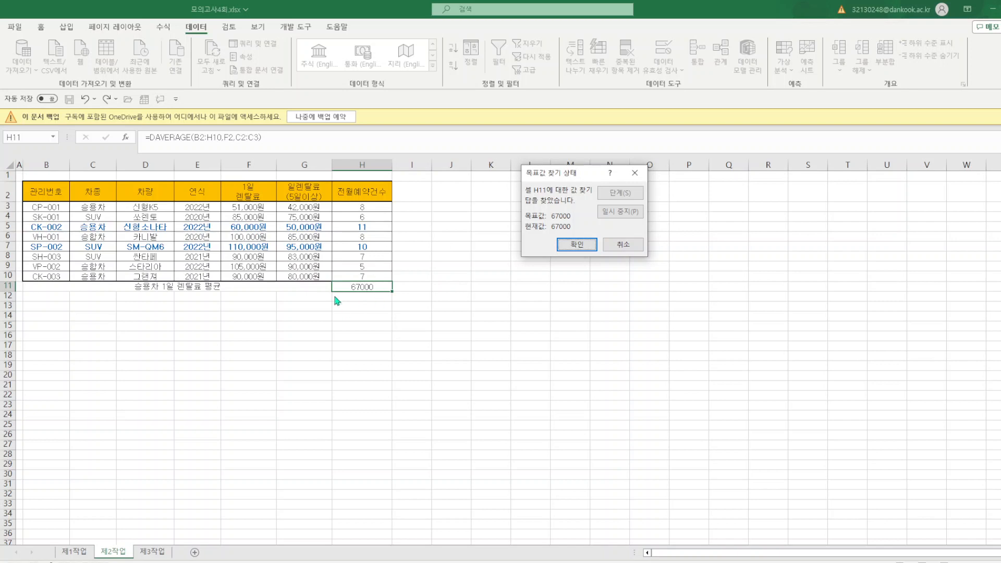
pyautogui.click(578, 244)
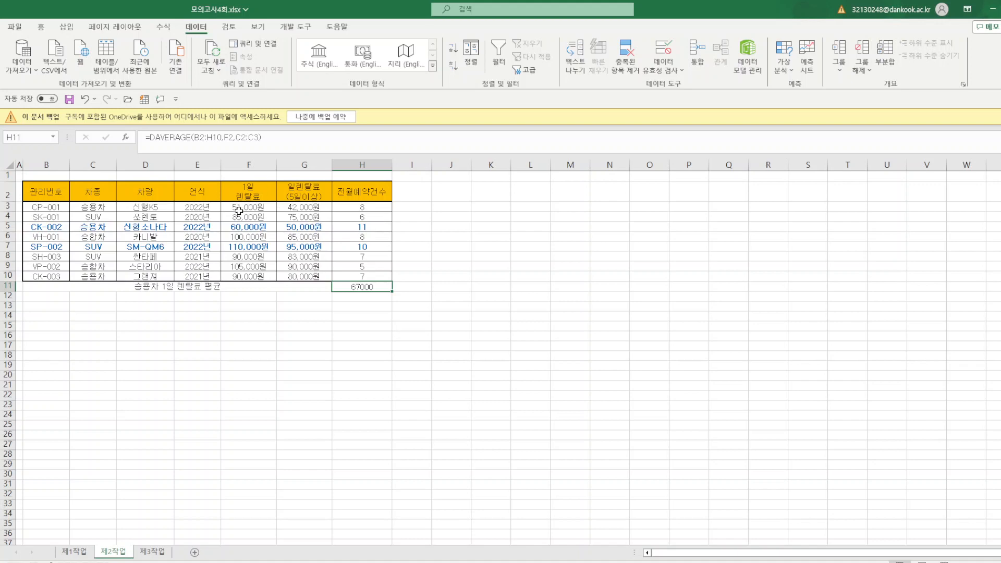
pyautogui.click(611, 370)
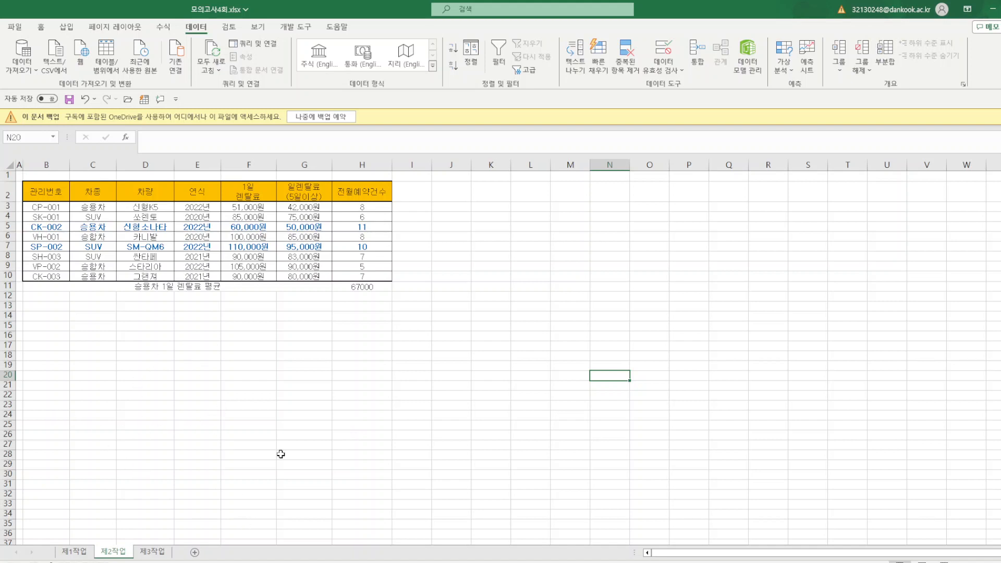
pyautogui.click(69, 99)
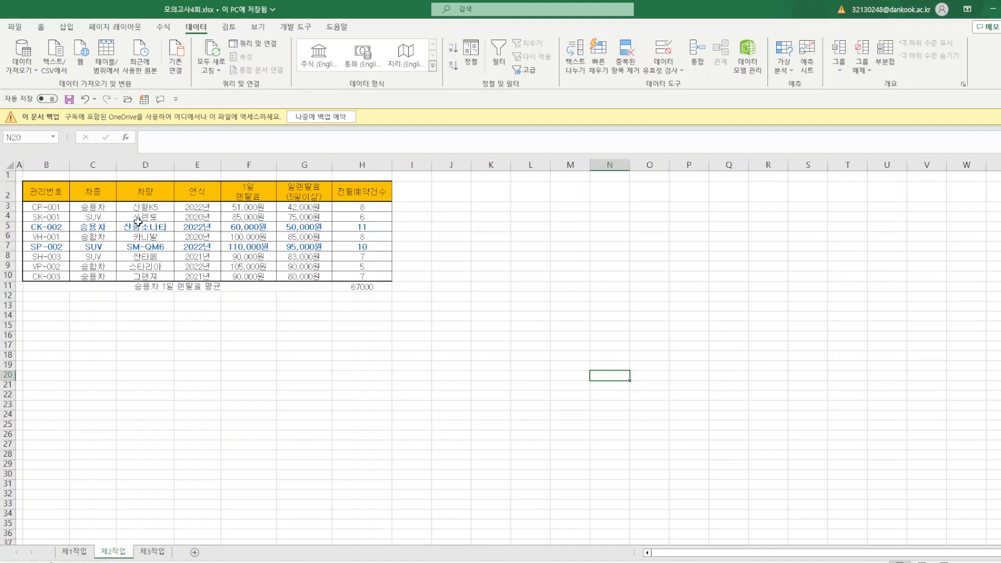
# - Copy the header cells 차종 (C2) and 일렌탈료(5일이상) (G2) to the criteria area starting at B14
pyautogui.click(105, 194)
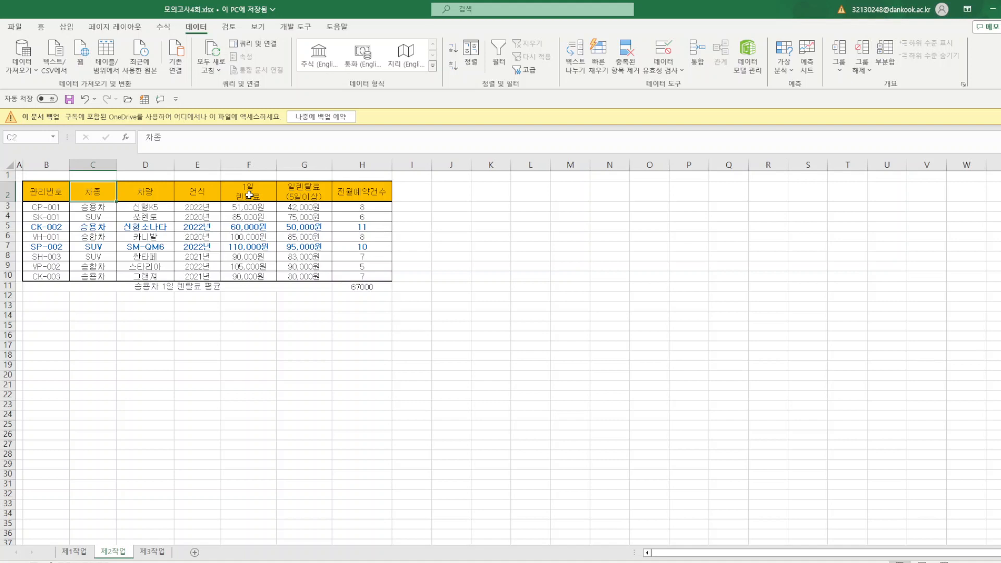
pyautogui.keyDown('ctrl'); pyautogui.click(316, 193); pyautogui.keyUp('ctrl')
pyautogui.rightClick(318, 195)
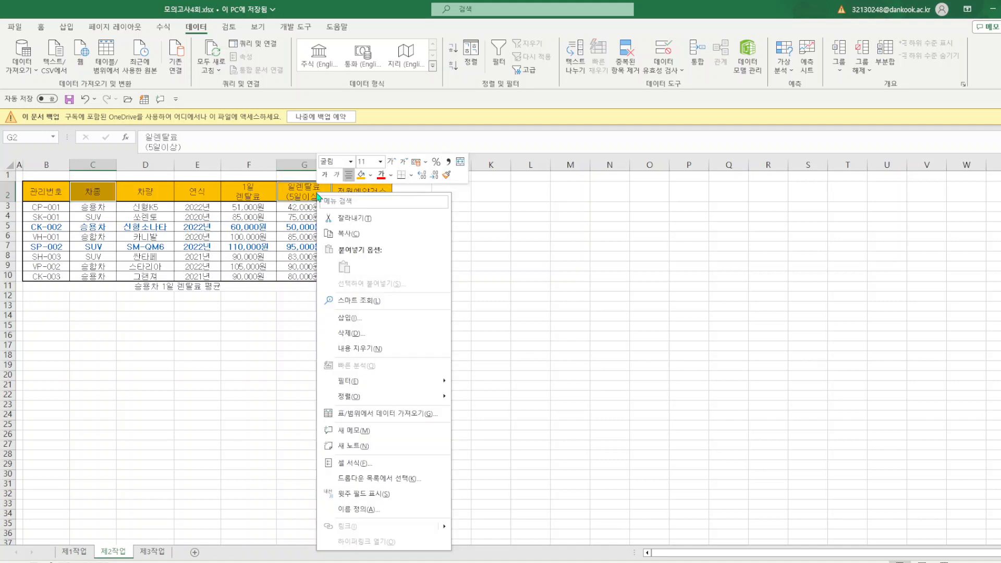
pyautogui.click(344, 233)
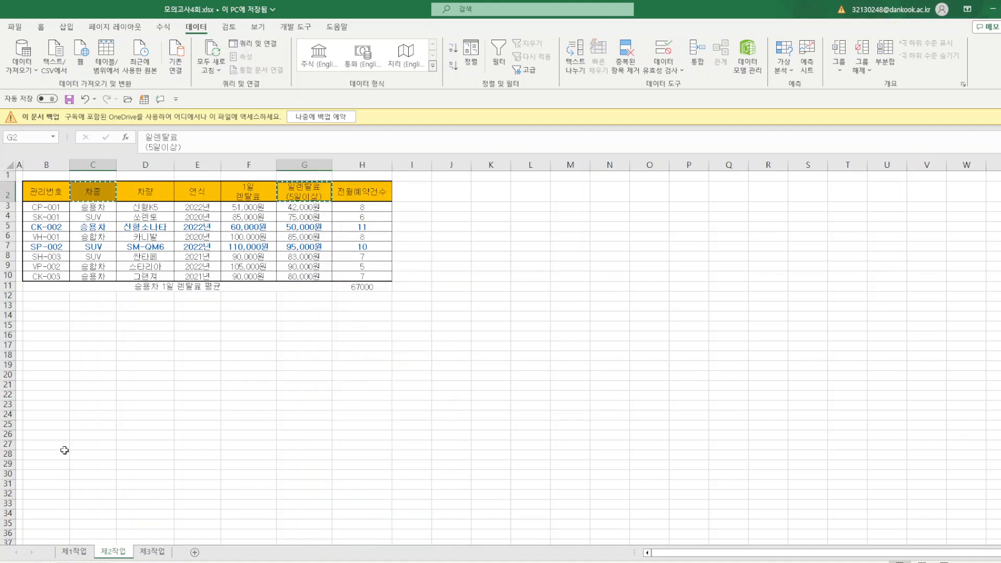
pyautogui.click(54, 317)
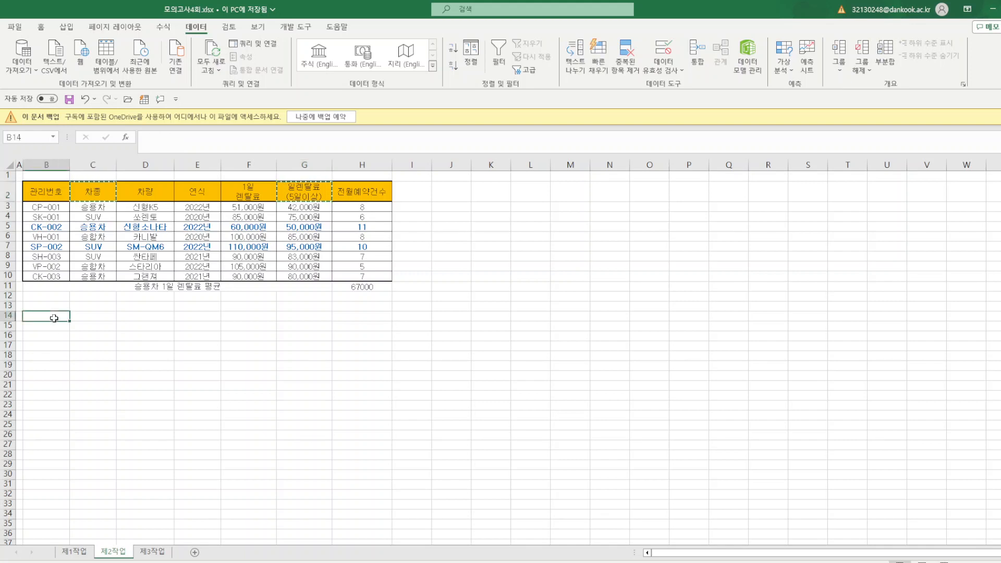
pyautogui.rightClick(54, 318)
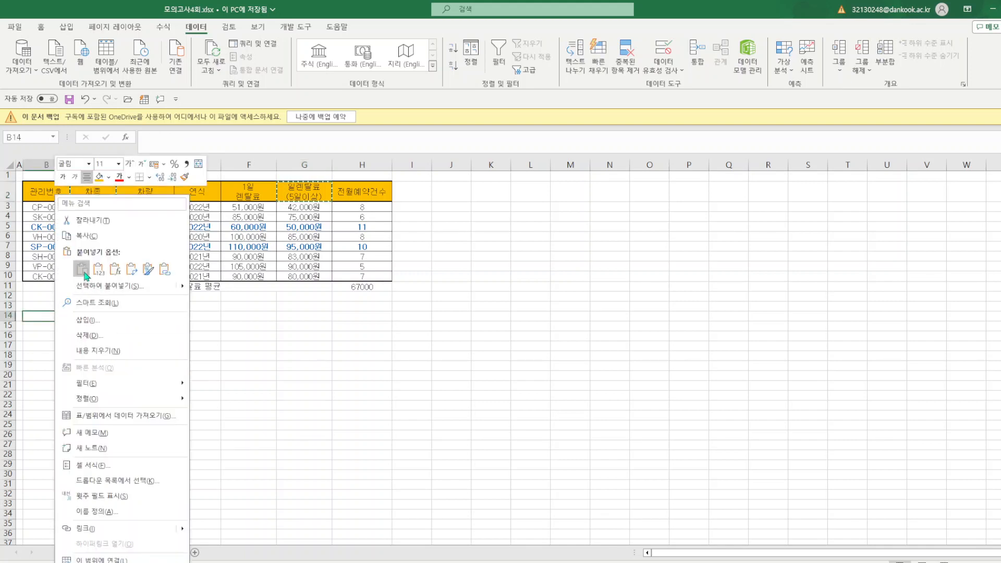
pyautogui.click(82, 269)
# - Enter the filter criteria <>승합차 in B15 and >=80000 in C15
pyautogui.click(52, 336)
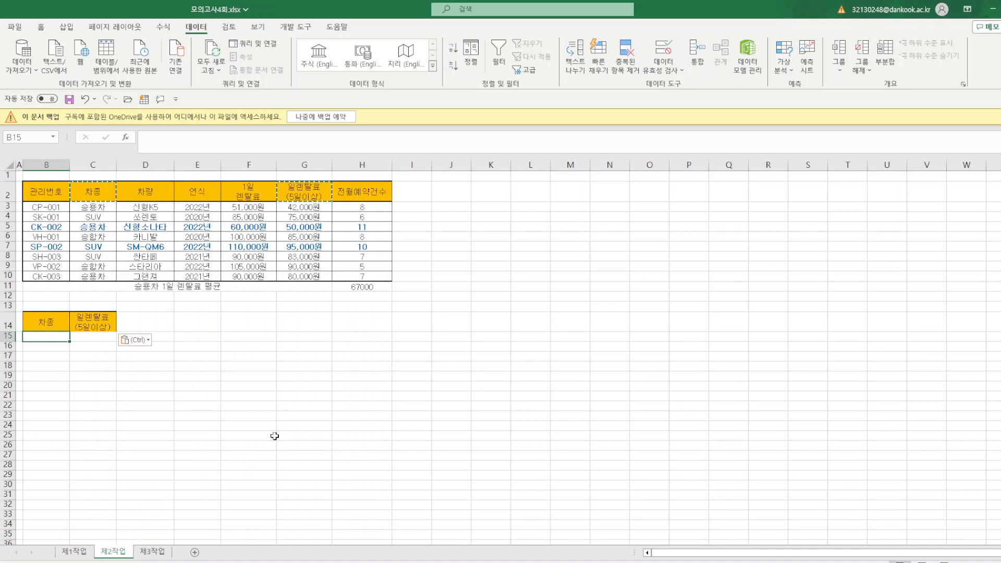
pyautogui.write('<>')
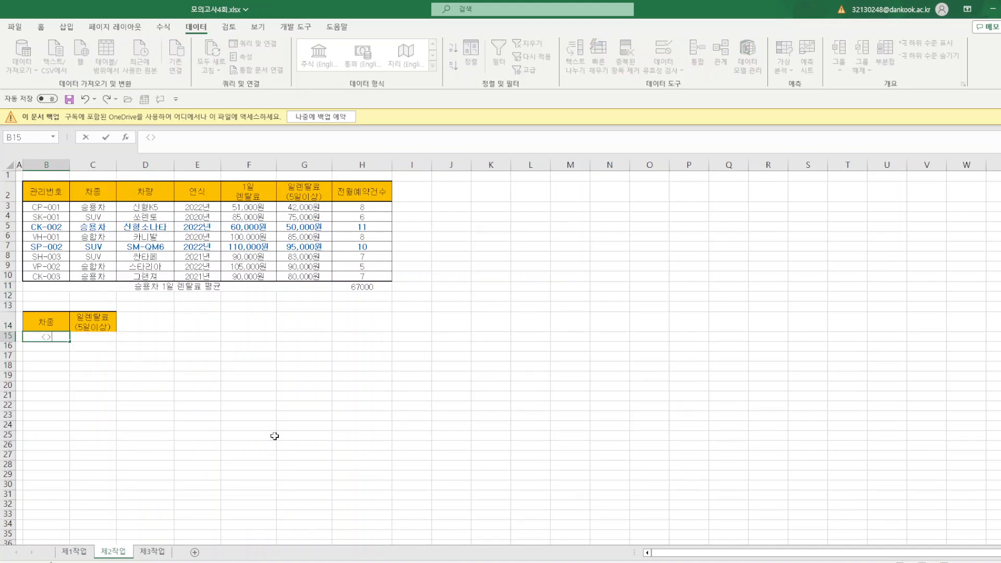
pyautogui.write('승ㅇ')
pyautogui.write('차')
pyautogui.click(104, 339)
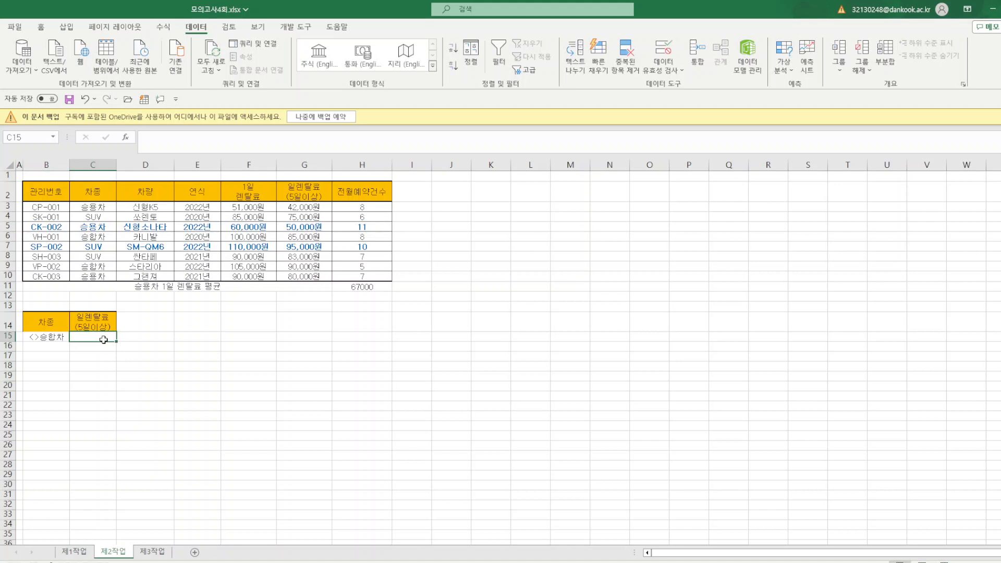
pyautogui.write('>=80000')
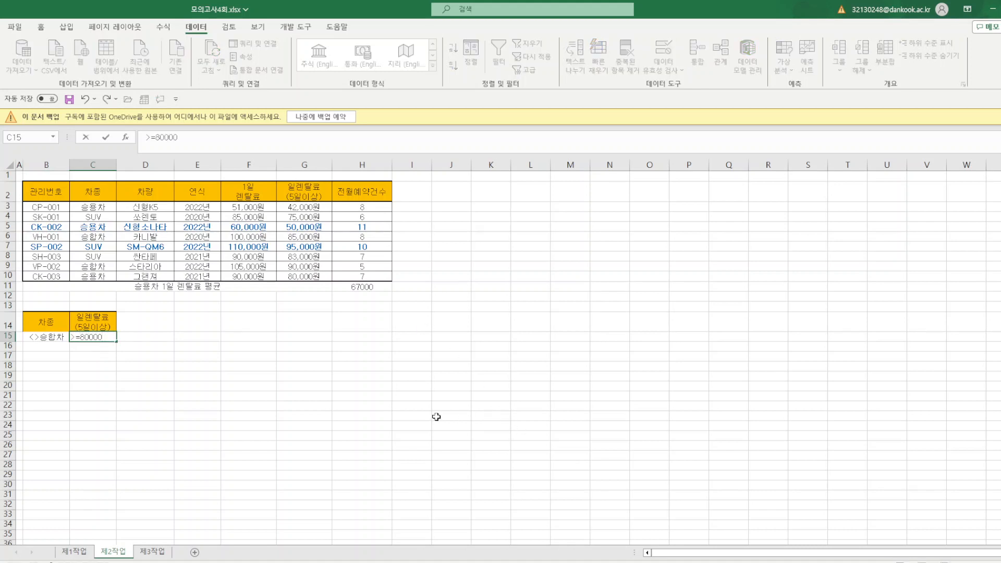
pyautogui.click(513, 415)
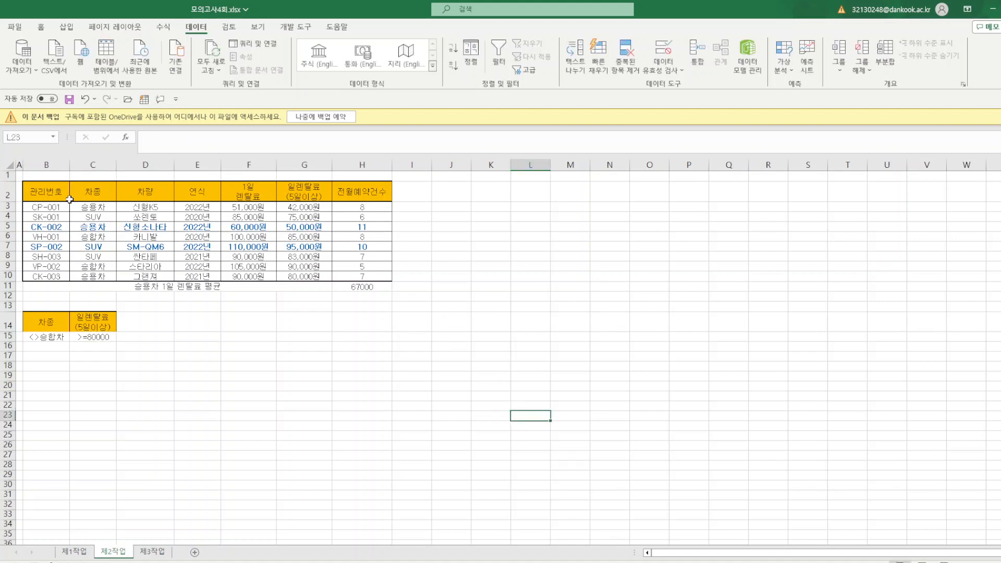
# - Copy the header cells 관리번호, 차량, 1일 렌탈료 and 전월예약건수 (B2, D2, F2, H2) to the output area starting at B18
pyautogui.click(41, 192)
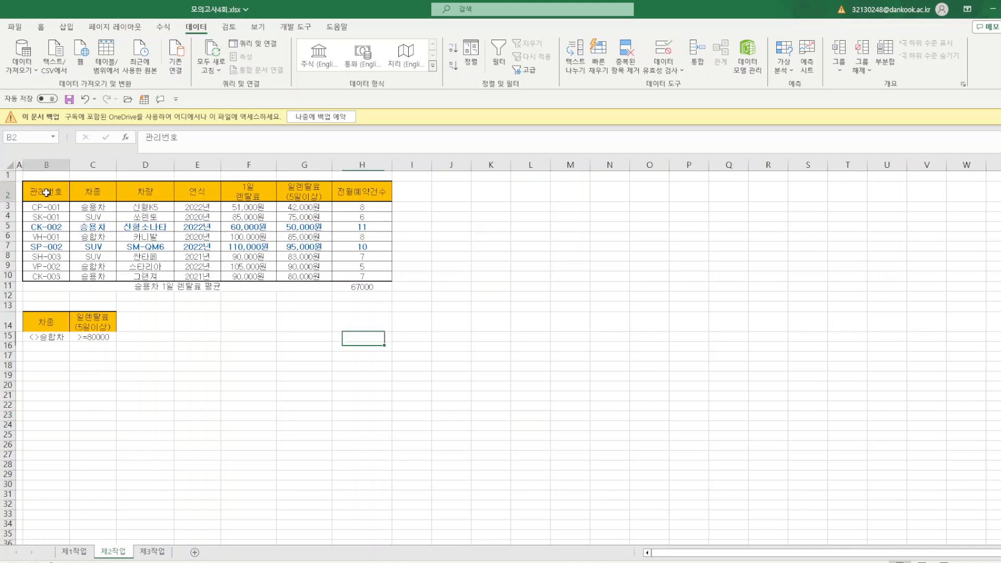
pyautogui.keyDown('ctrl'); pyautogui.click(152, 196); pyautogui.keyUp('ctrl')
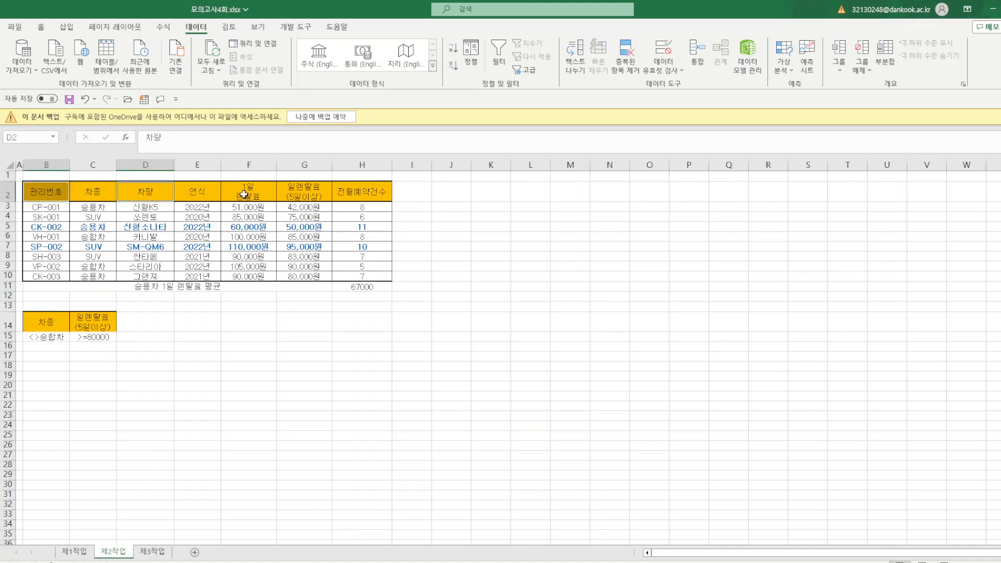
pyautogui.keyDown('ctrl'); pyautogui.click(244, 195); pyautogui.keyUp('ctrl')
pyautogui.keyDown('ctrl'); pyautogui.click(374, 192); pyautogui.keyUp('ctrl')
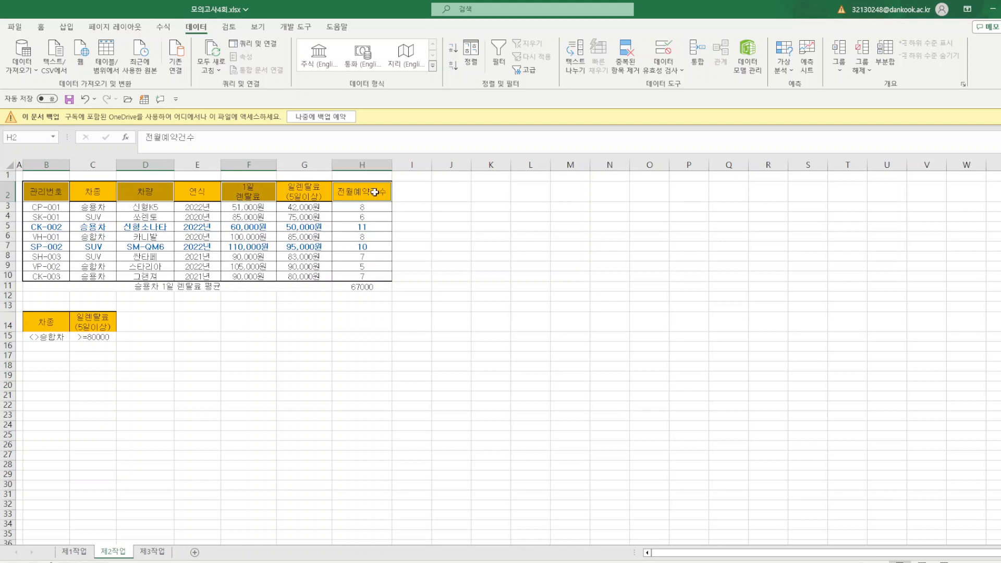
pyautogui.rightClick(375, 193)
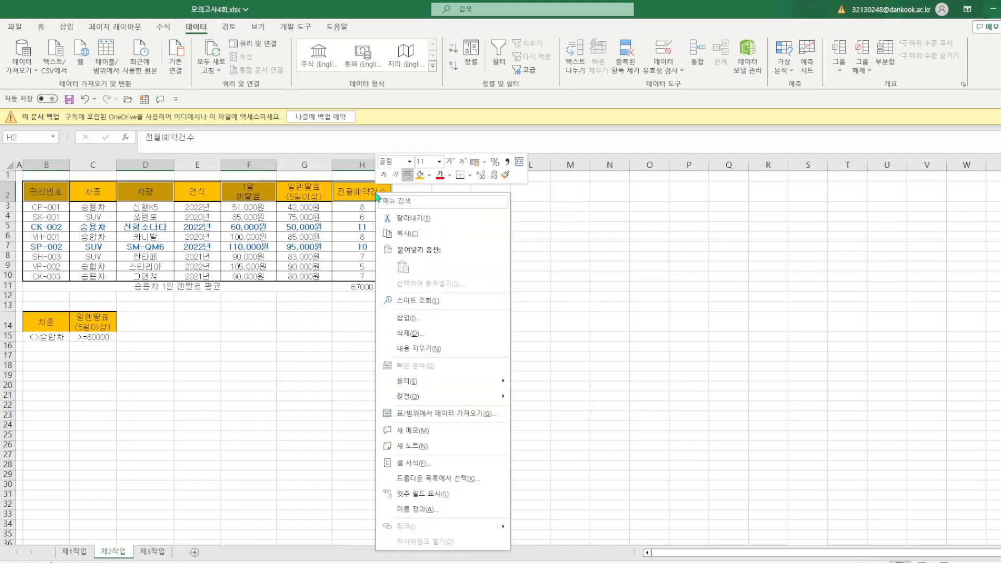
pyautogui.click(422, 238)
pyautogui.click(52, 365)
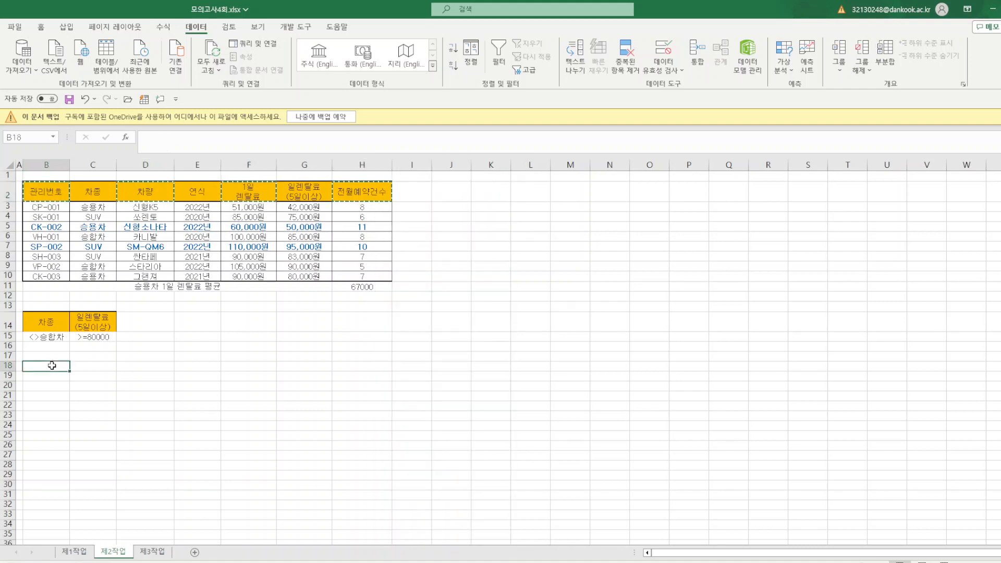
pyautogui.rightClick(52, 366)
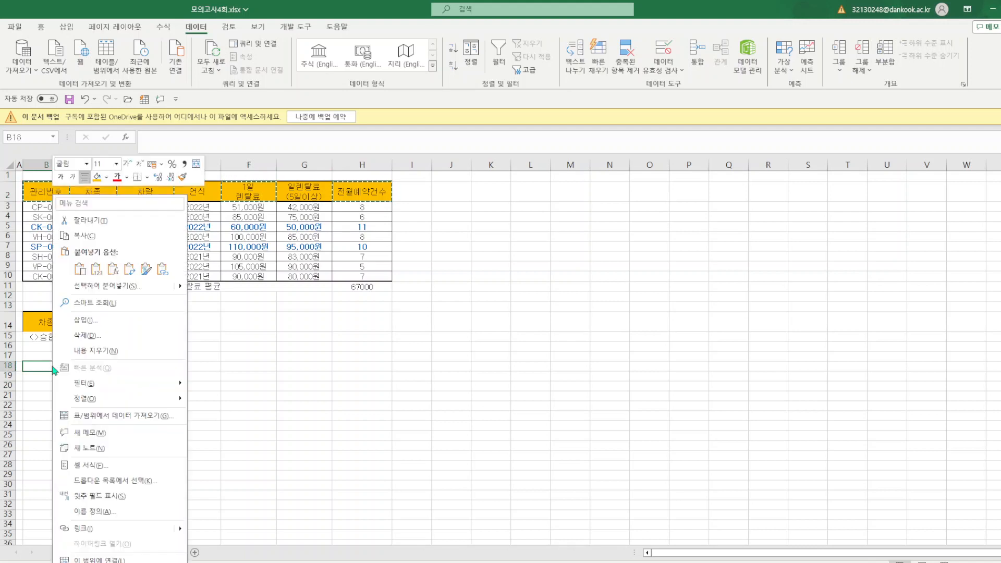
pyautogui.click(83, 271)
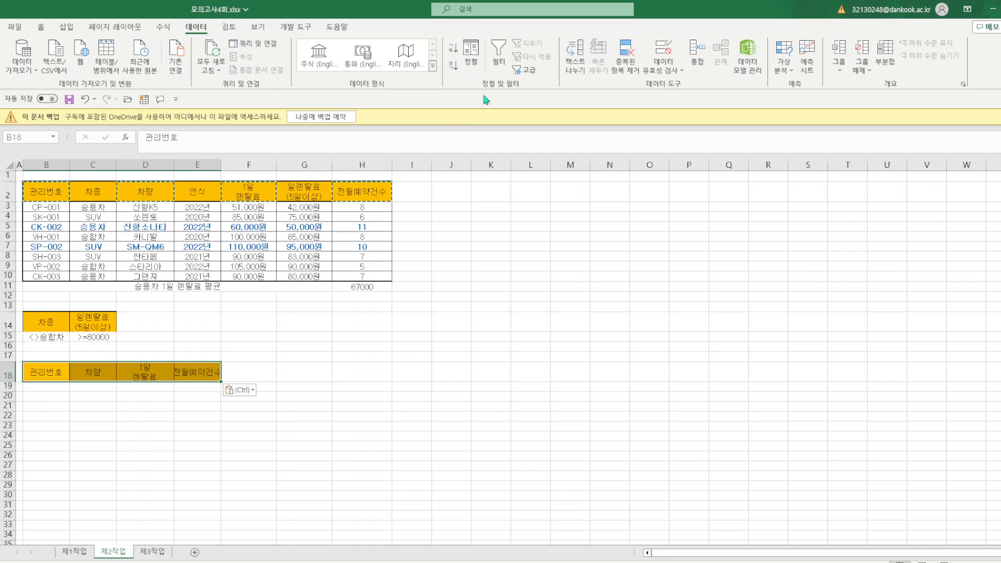
# - Run an advanced filter on list range B2:H10 with criteria B14:C15, copying the results to another location at B18:E18
pyautogui.click(524, 69)
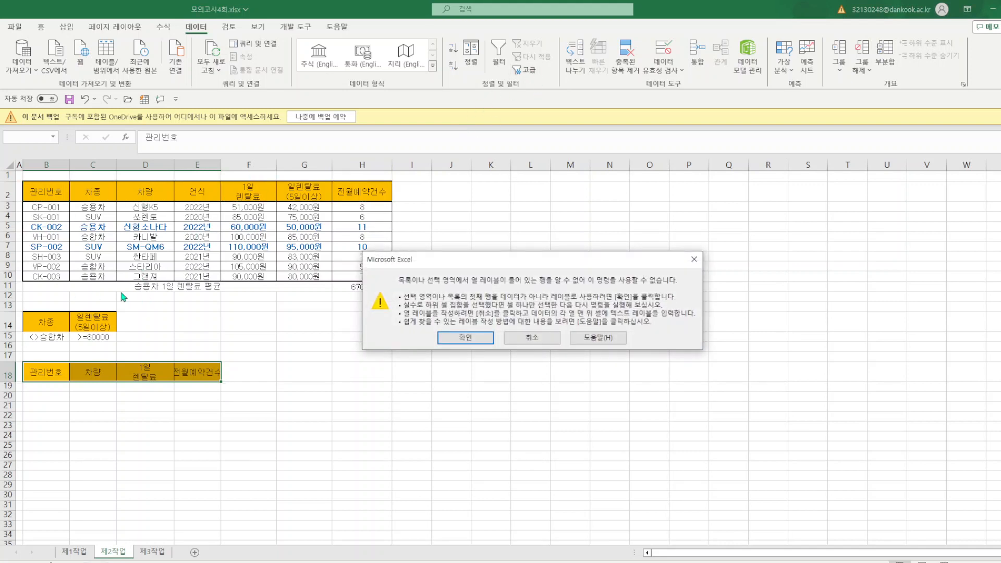
pyautogui.click(465, 338)
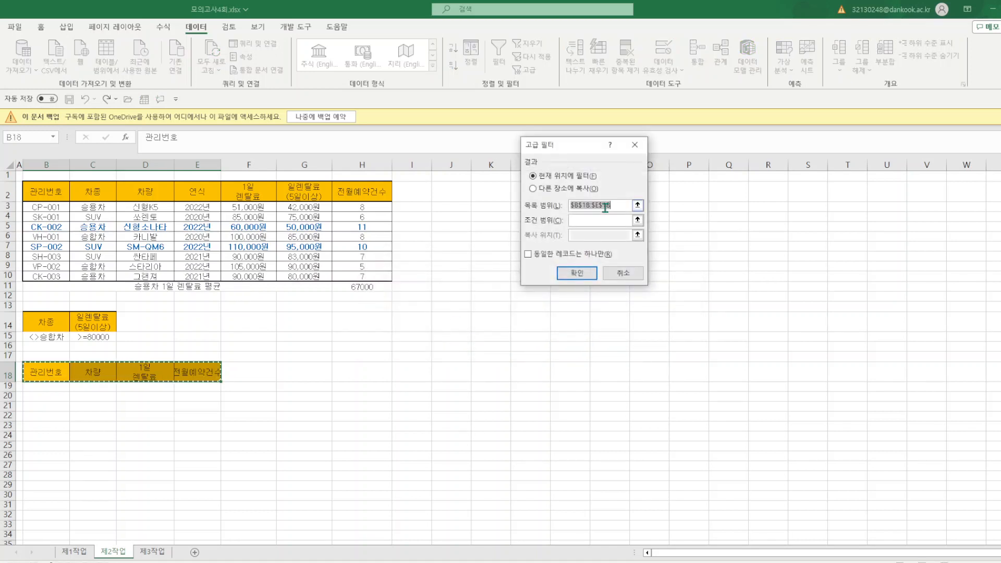
pyautogui.moveTo(38, 190); pyautogui.dragTo(354, 273)
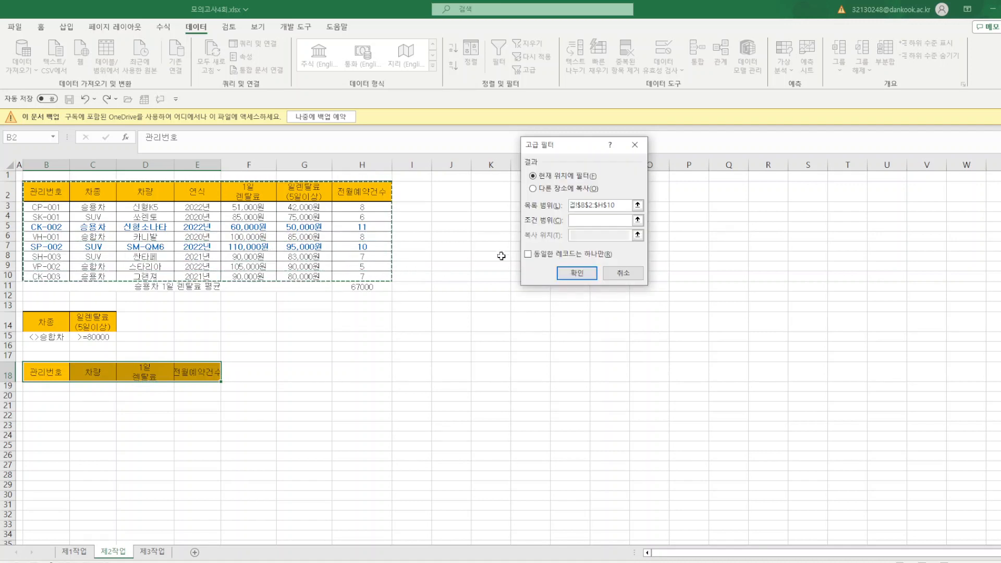
pyautogui.click(532, 188)
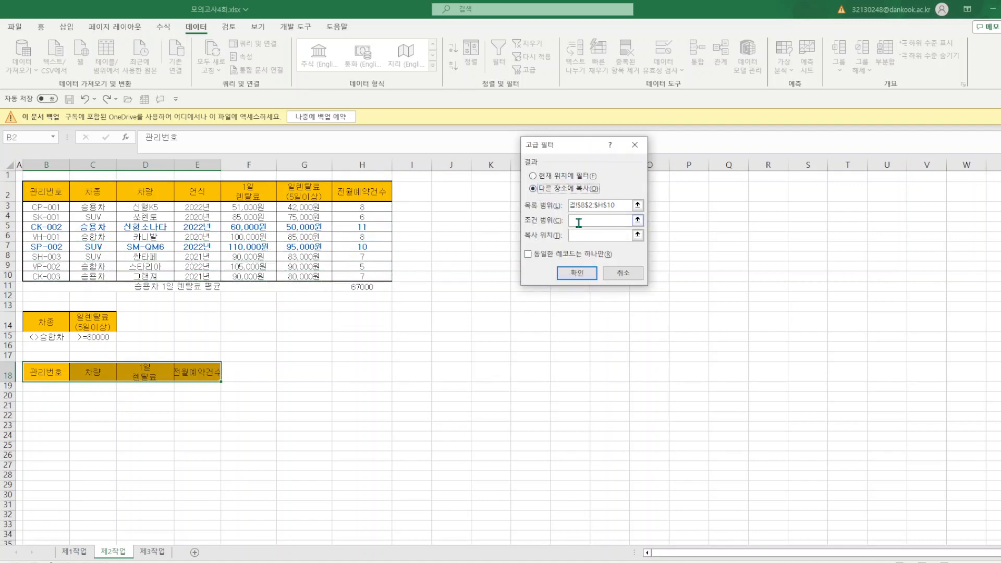
pyautogui.click(575, 220)
pyautogui.moveTo(29, 322); pyautogui.dragTo(100, 338)
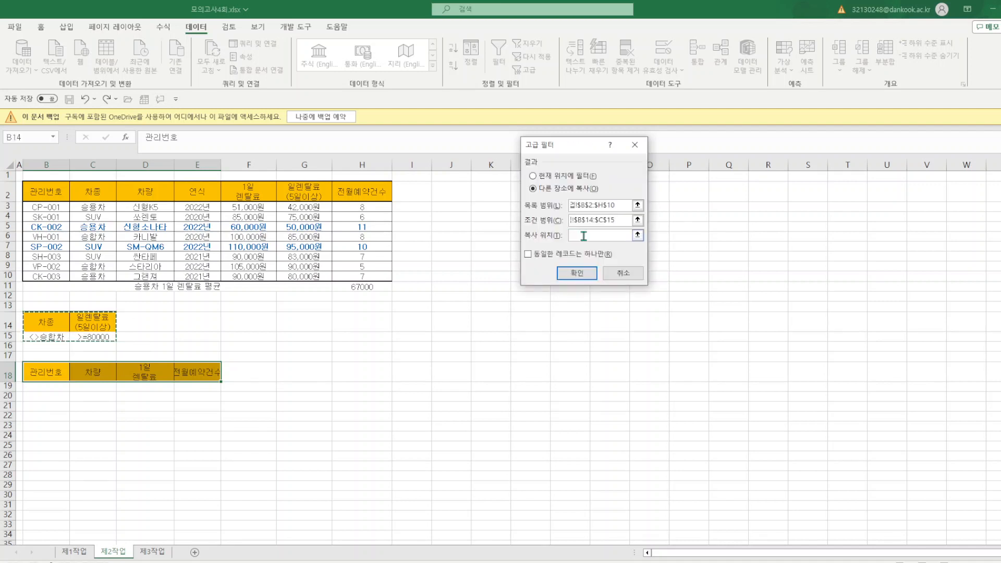
pyautogui.click(584, 237)
pyautogui.moveTo(28, 373); pyautogui.dragTo(201, 373)
pyautogui.click(573, 275)
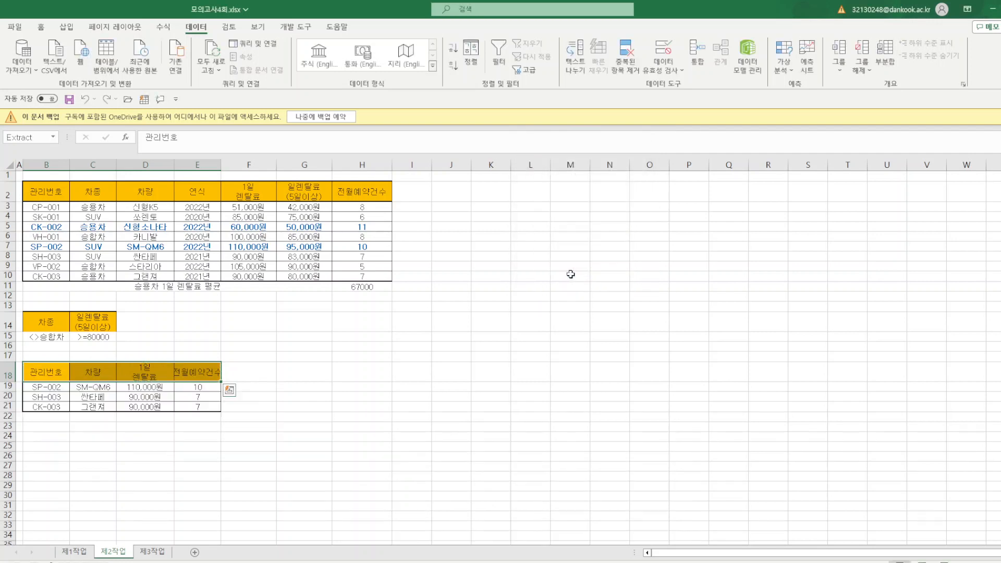
pyautogui.click(258, 474)
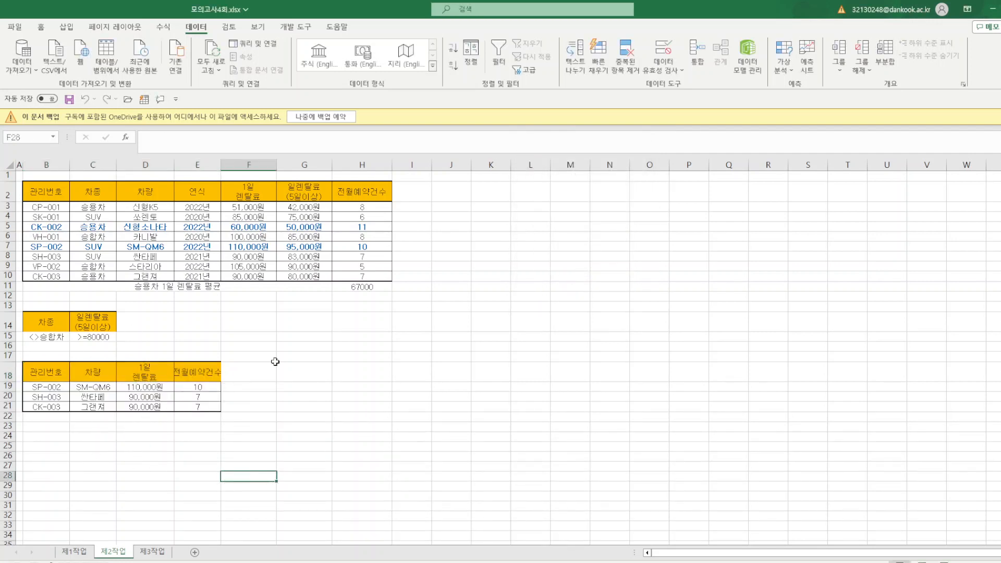
# - Widen column E so the 전월예약건수 header of the filter output fits, and save the workbook
pyautogui.moveTo(224, 167); pyautogui.dragTo(235, 168)
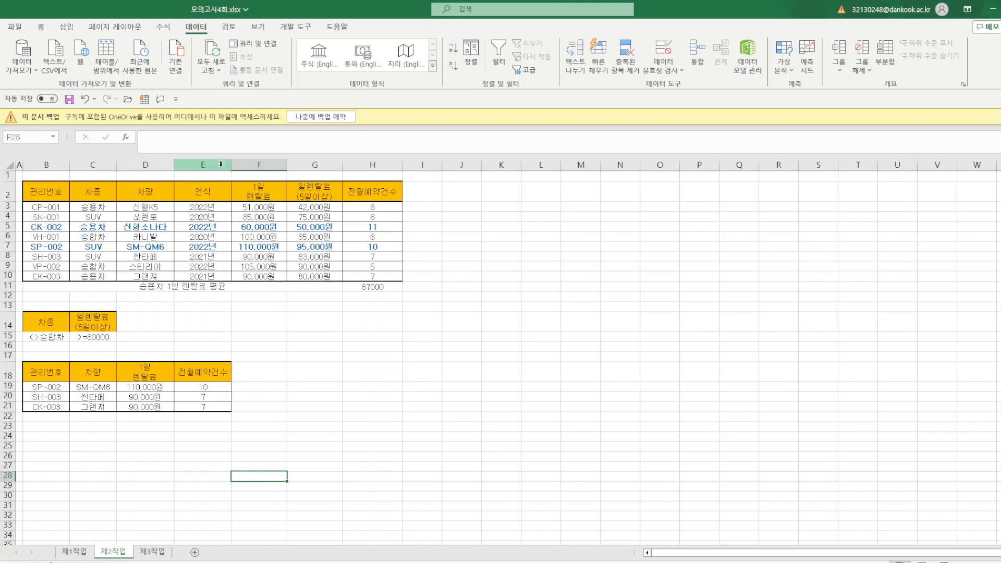
pyautogui.click(468, 356)
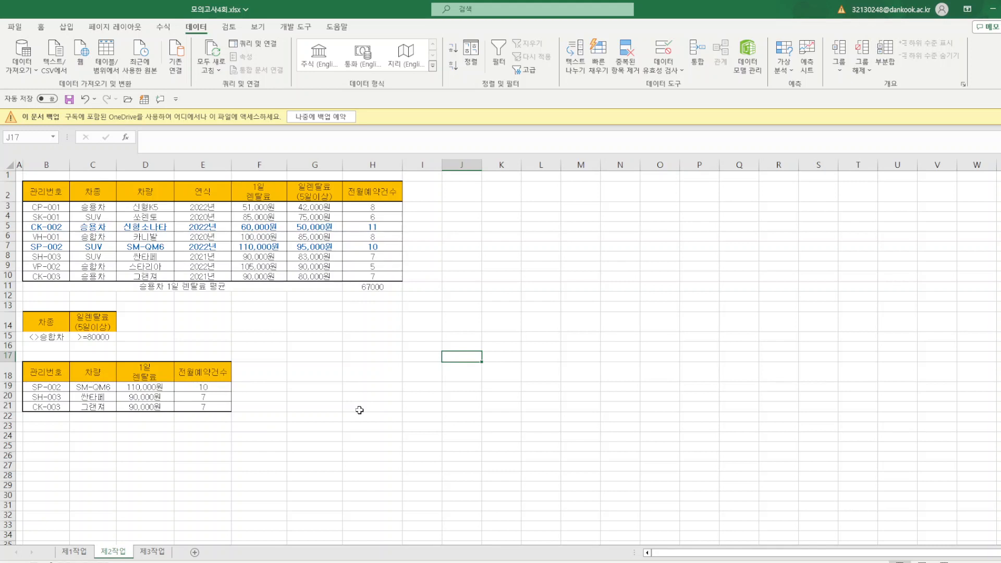
pyautogui.click(375, 286)
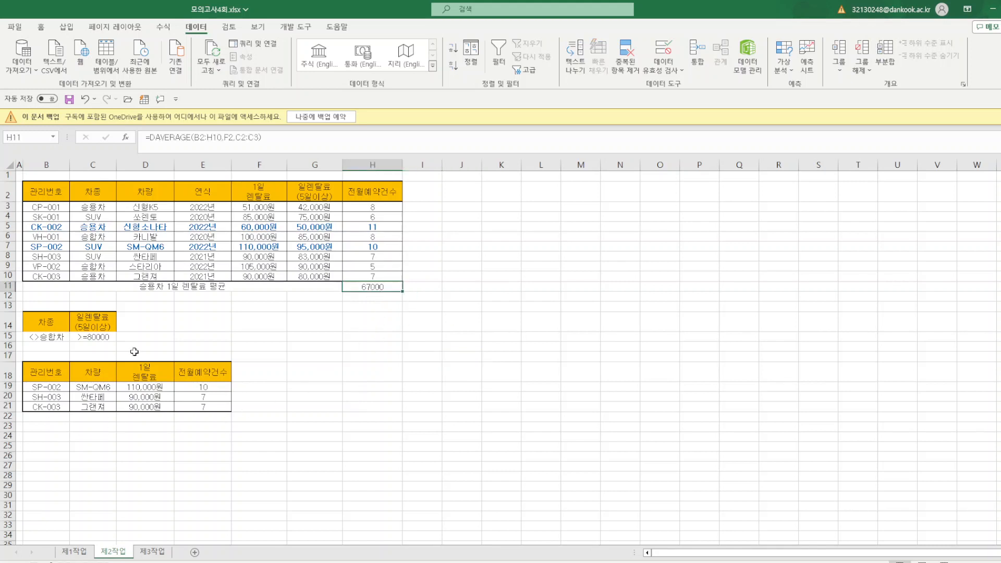
pyautogui.click(69, 99)
pyautogui.click(426, 424)
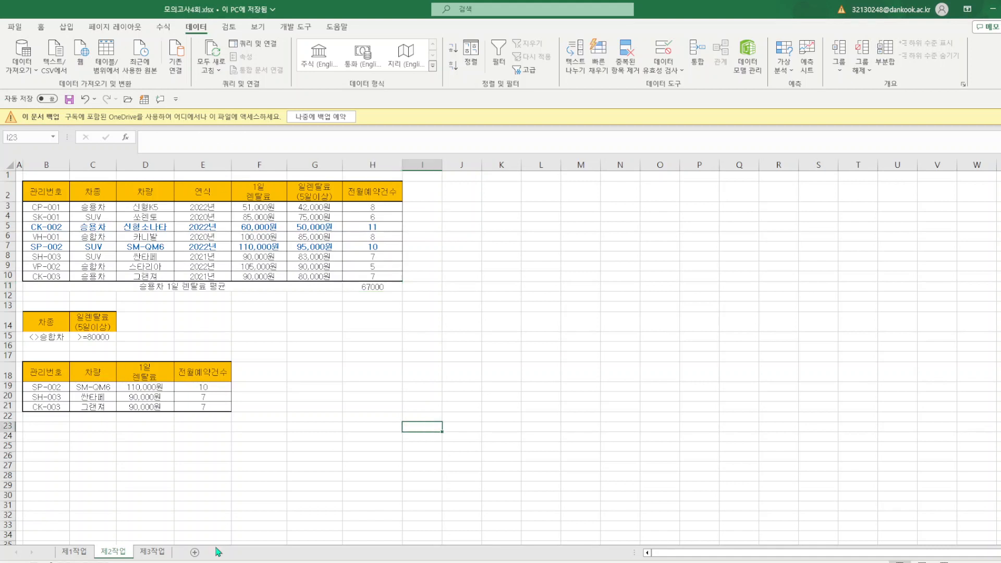
# - Copy the table range B4:H12 from sheet 제1작업 and paste it at B2 of sheet 제3작업, keeping the source column widths
pyautogui.click(153, 552)
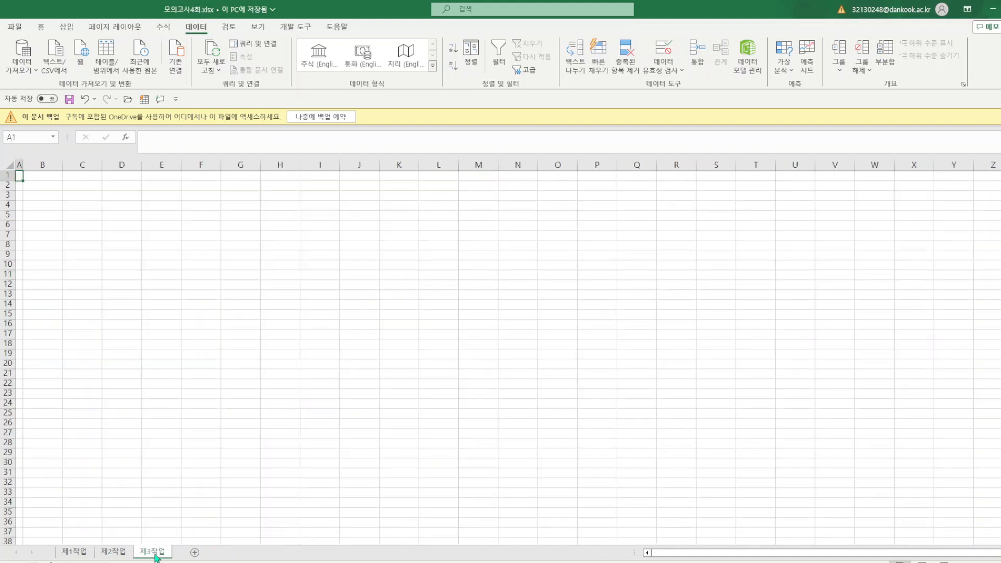
pyautogui.click(74, 554)
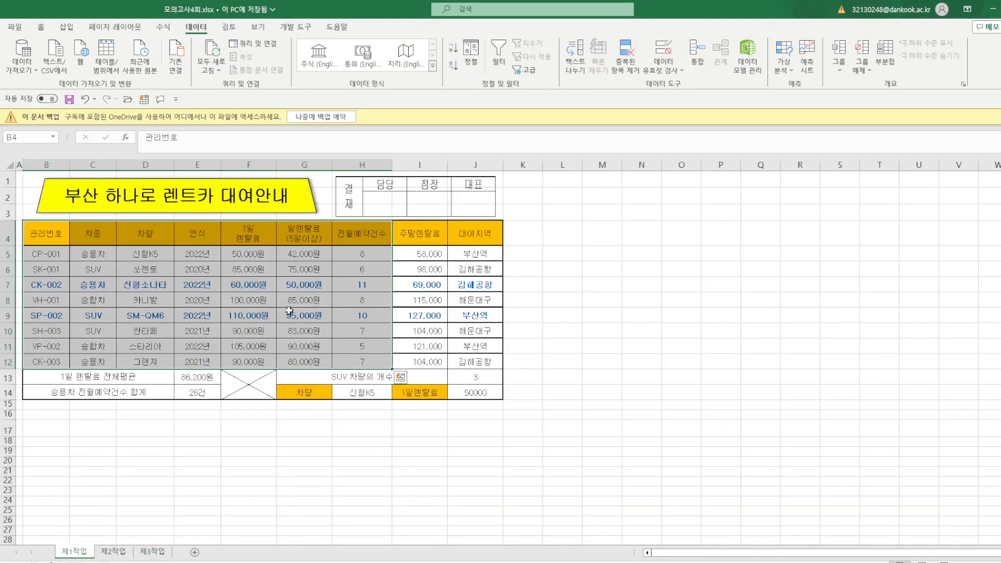
pyautogui.rightClick(260, 258)
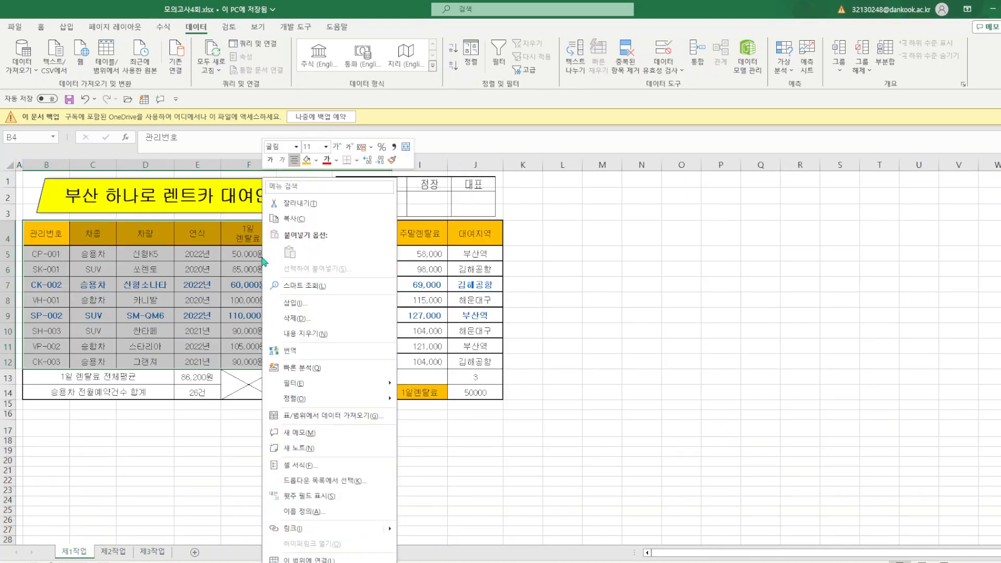
pyautogui.click(286, 219)
pyautogui.click(153, 551)
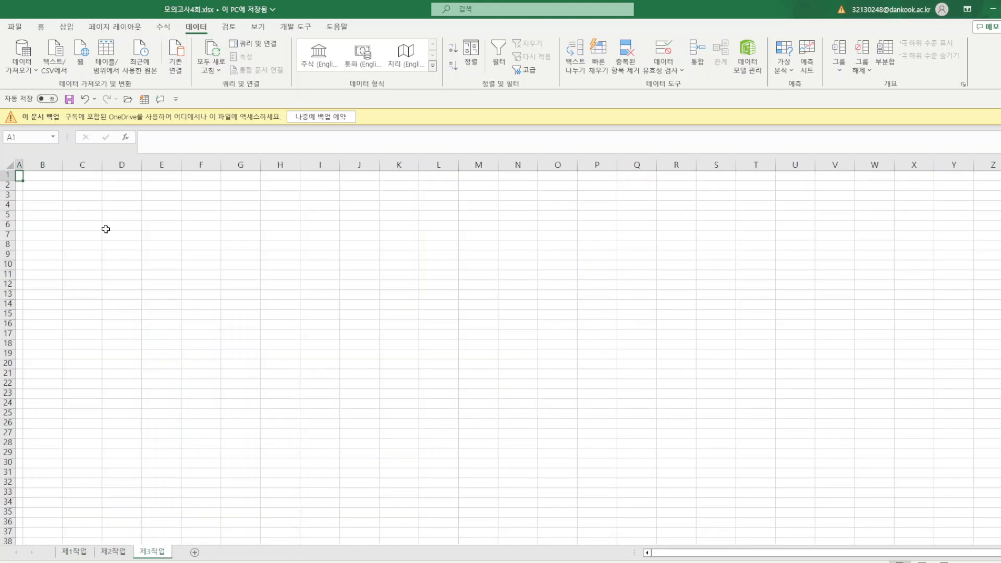
pyautogui.click(38, 186)
pyautogui.rightClick(37, 186)
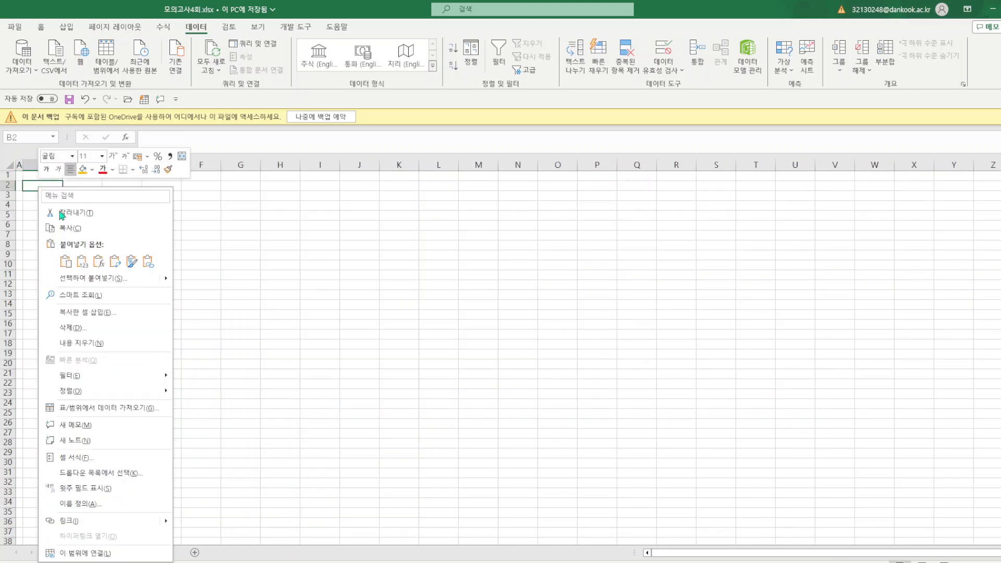
pyautogui.click(96, 261)
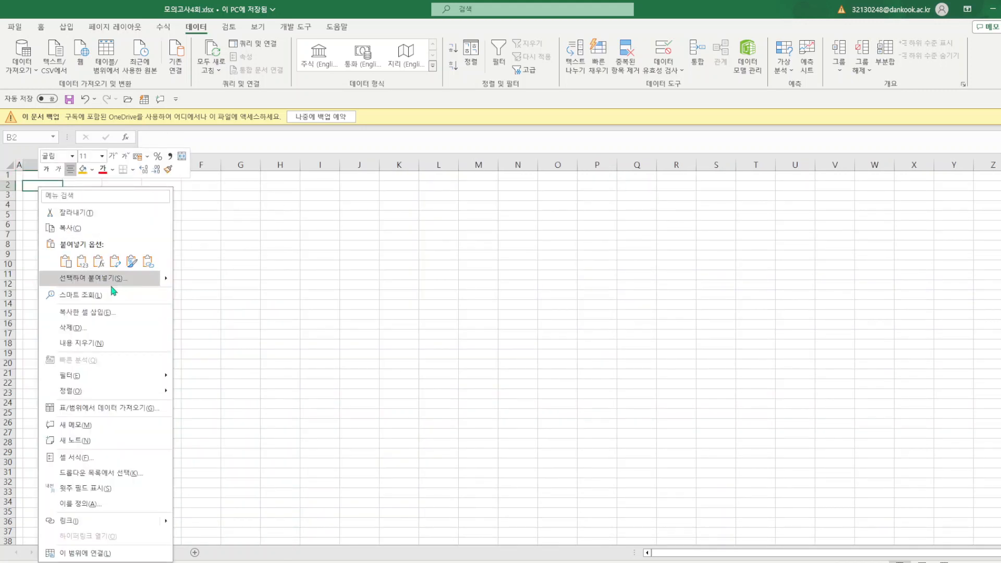
pyautogui.moveTo(170, 285)
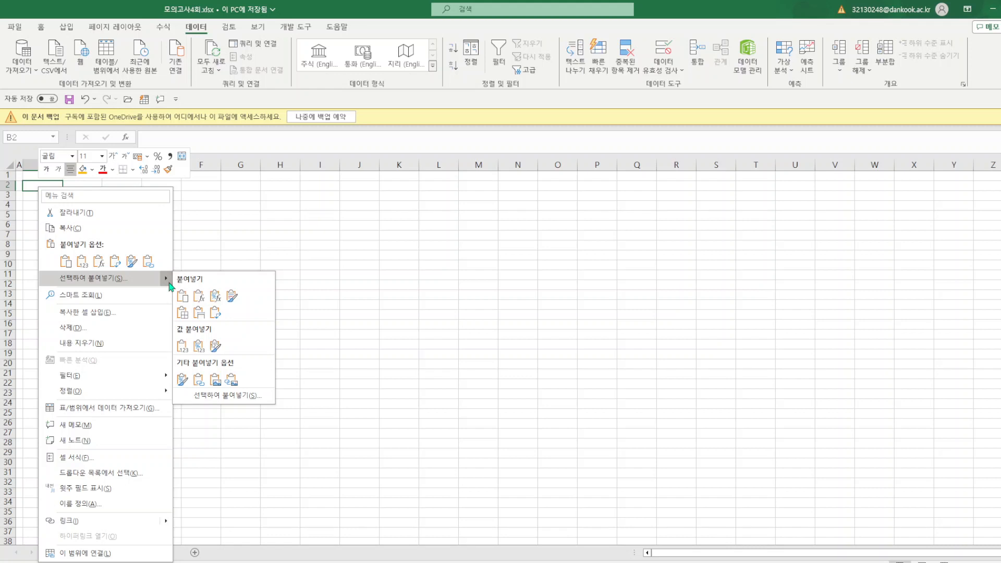
pyautogui.click(199, 313)
pyautogui.click(200, 313)
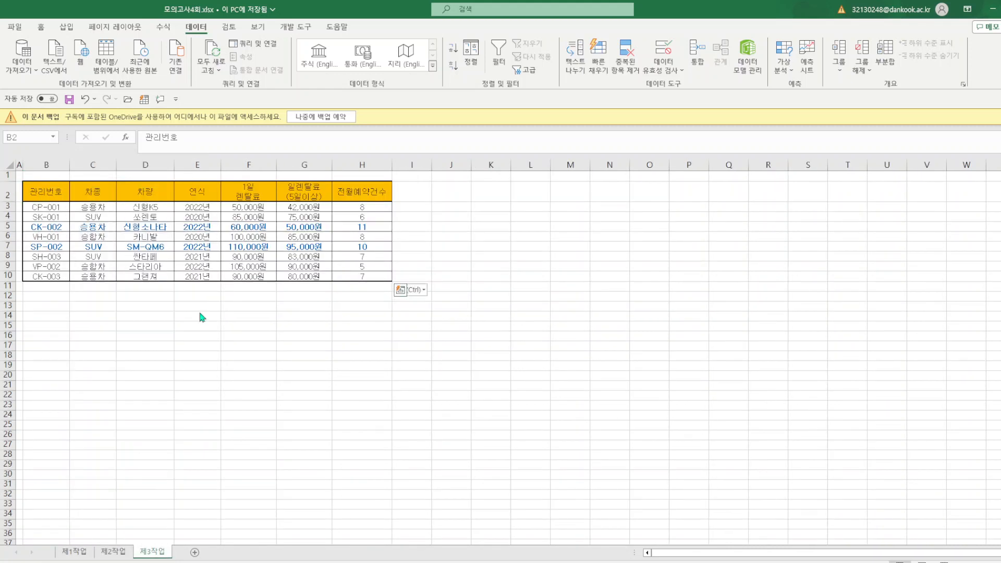
pyautogui.click(503, 463)
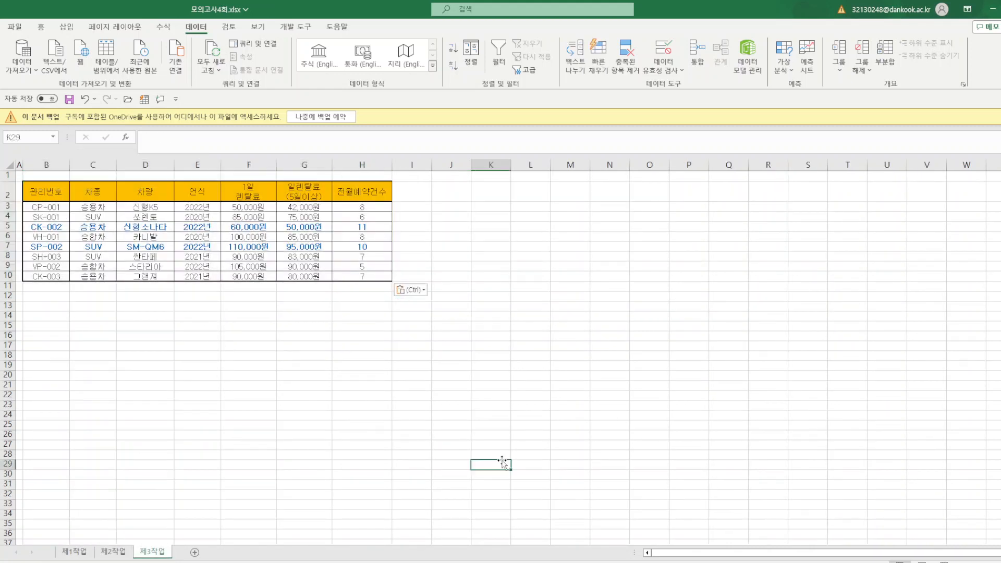
# - Sort the table on sheet 제3작업 by 차종 in descending order
pyautogui.click(100, 196)
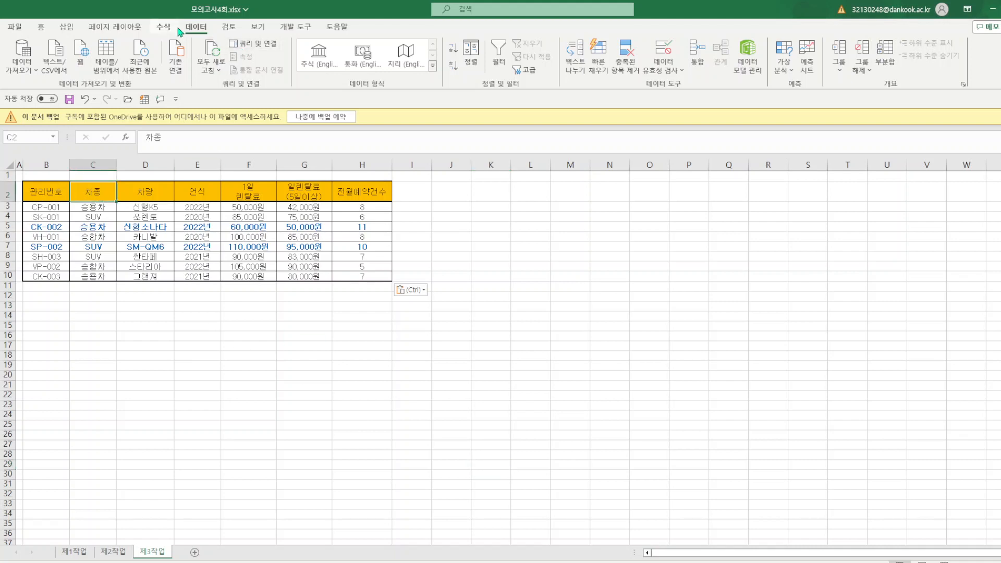
pyautogui.click(455, 49)
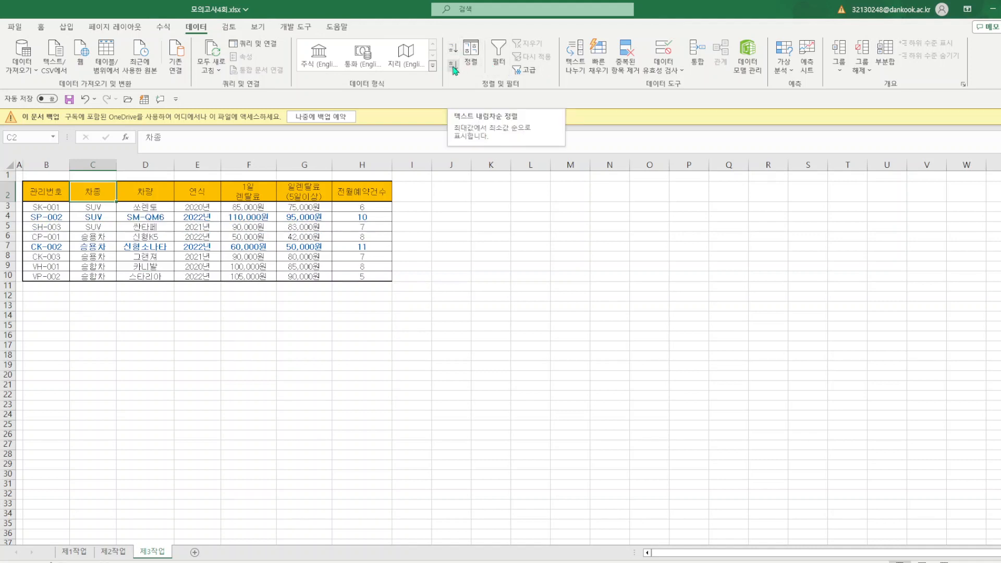
pyautogui.click(453, 66)
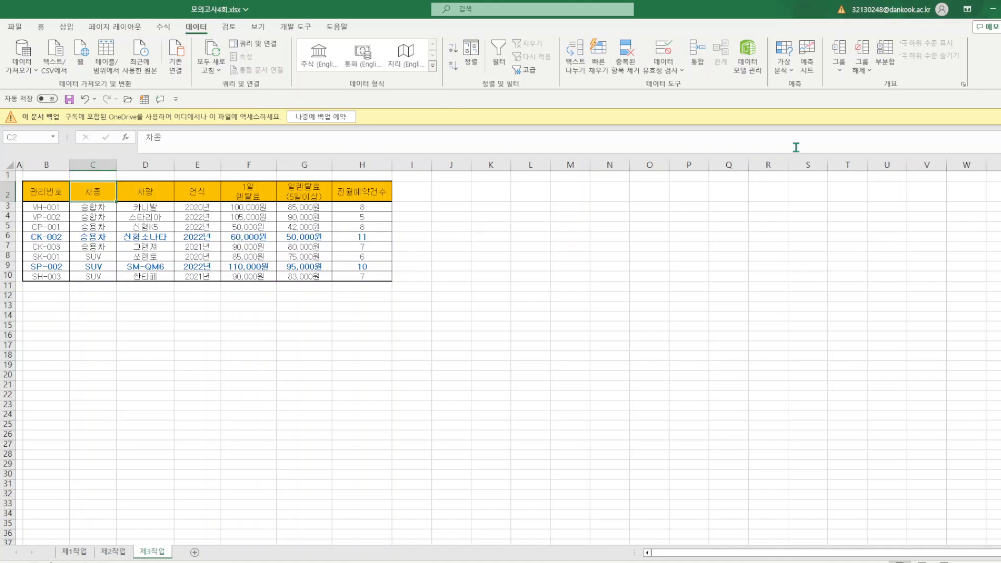
# - Add a subtotal grouped by 차종 that uses the 개수 function on 차량 only, leaving 전월예약건수 out
pyautogui.click(885, 52)
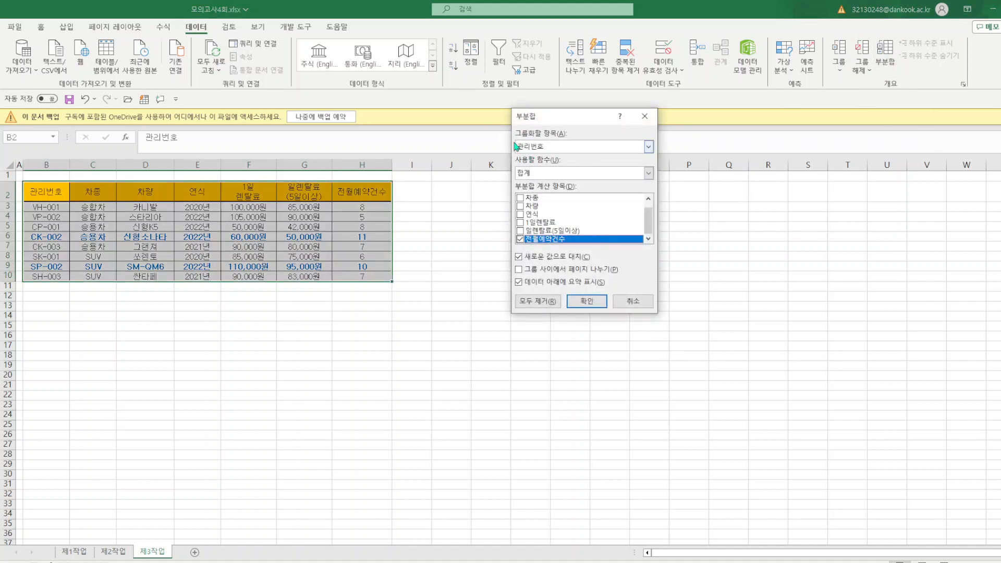
pyautogui.click(648, 146)
pyautogui.click(574, 166)
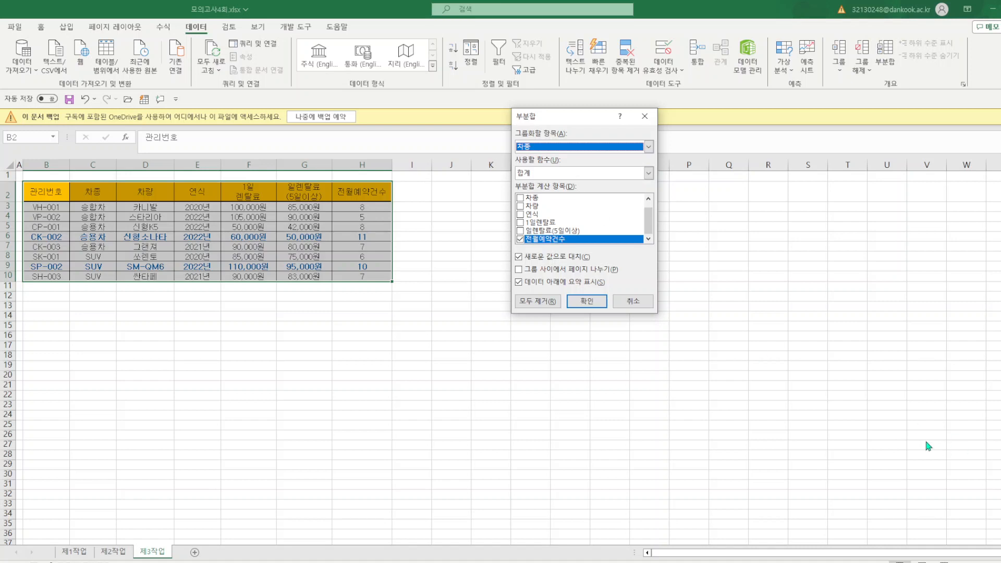
pyautogui.click(649, 175)
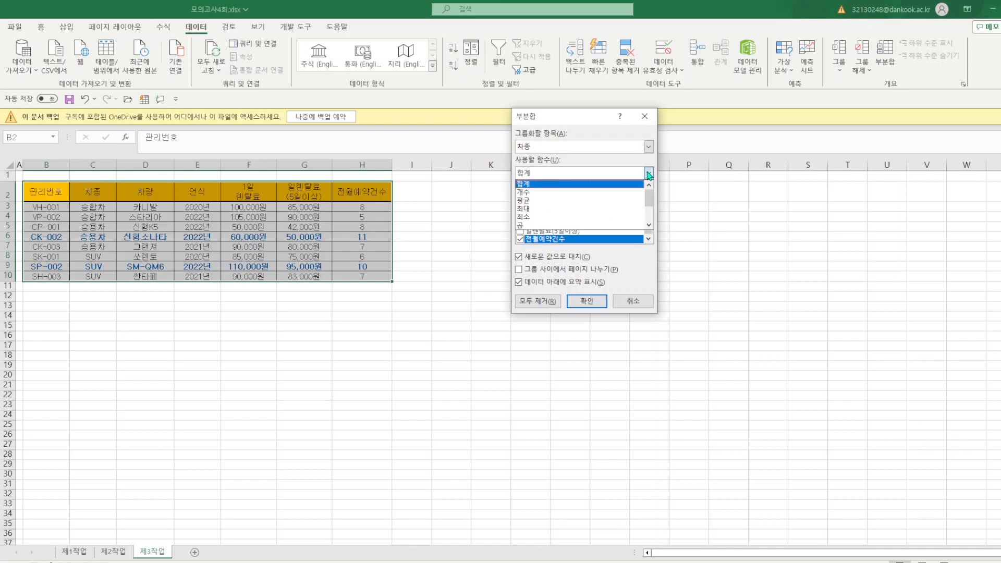
pyautogui.click(534, 195)
pyautogui.click(521, 241)
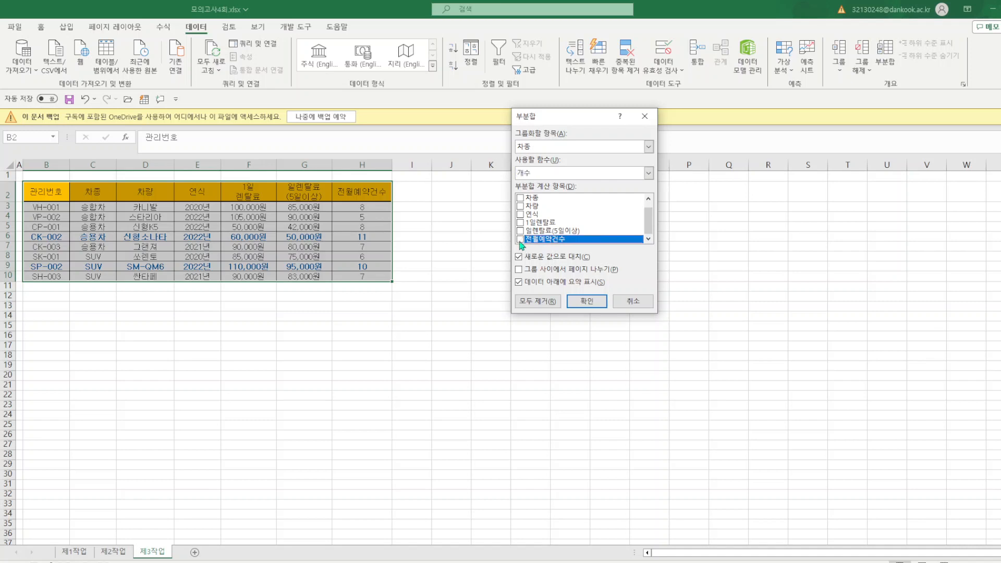
pyautogui.click(522, 207)
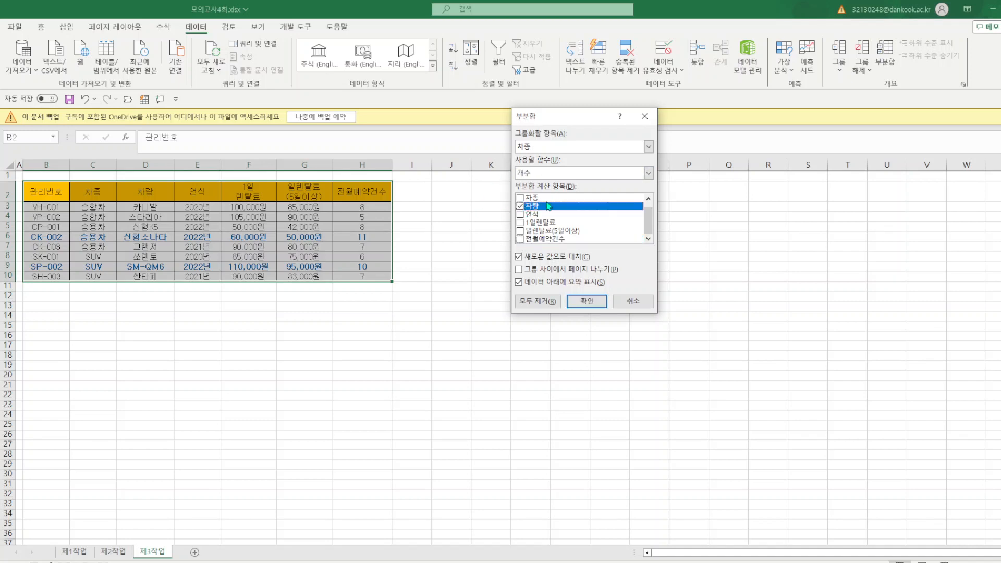
pyautogui.click(590, 302)
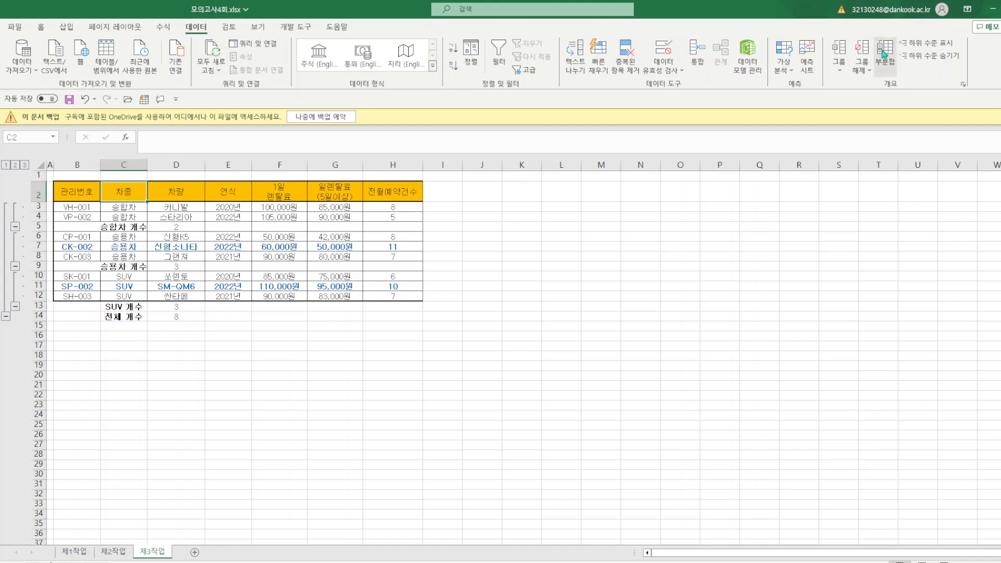
# - Add a second subtotal by 차종 with the 평균 of 1일렌탈료 only, without replacing the existing count subtotals
pyautogui.click(887, 58)
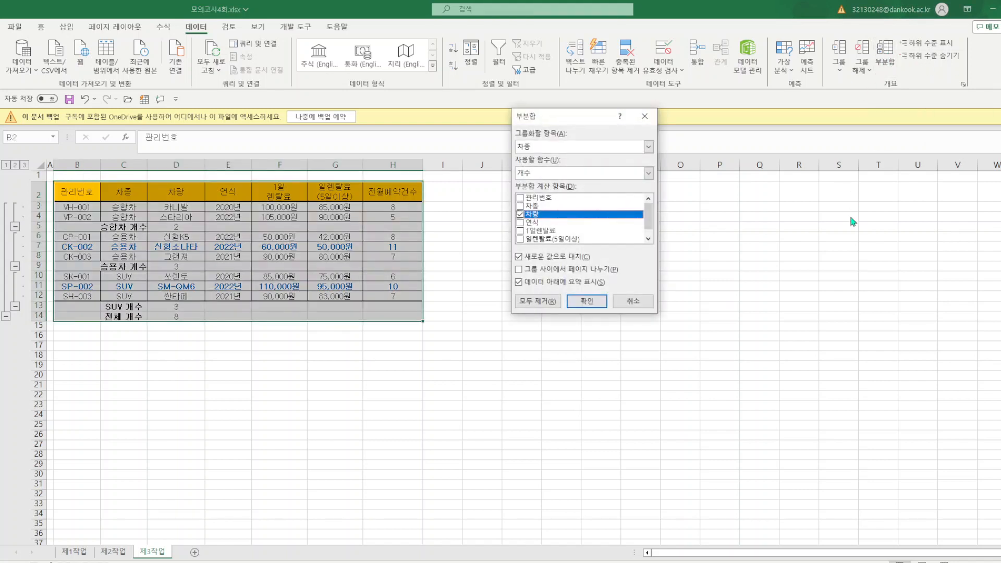
pyautogui.click(648, 172)
pyautogui.click(526, 201)
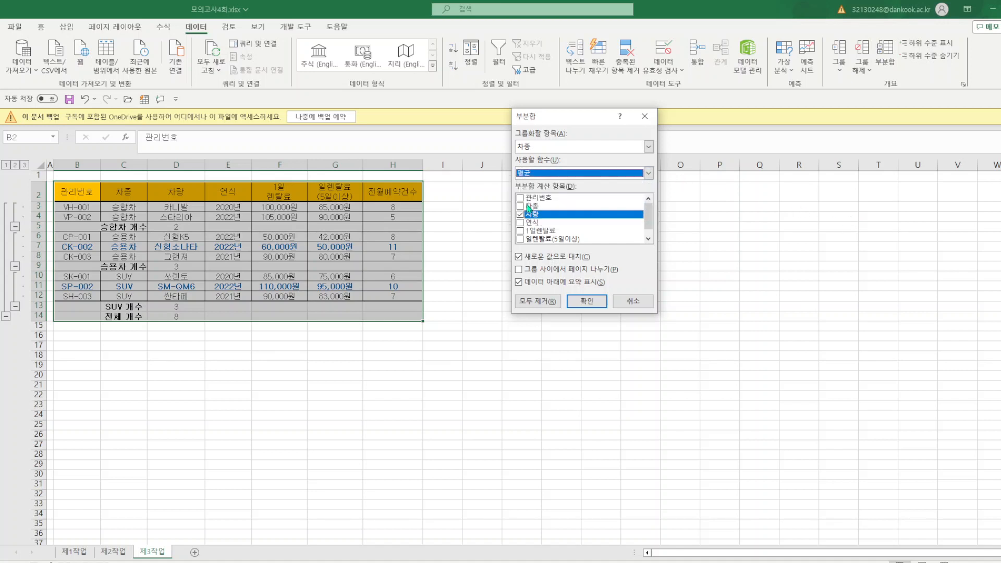
pyautogui.click(521, 217)
pyautogui.click(520, 215)
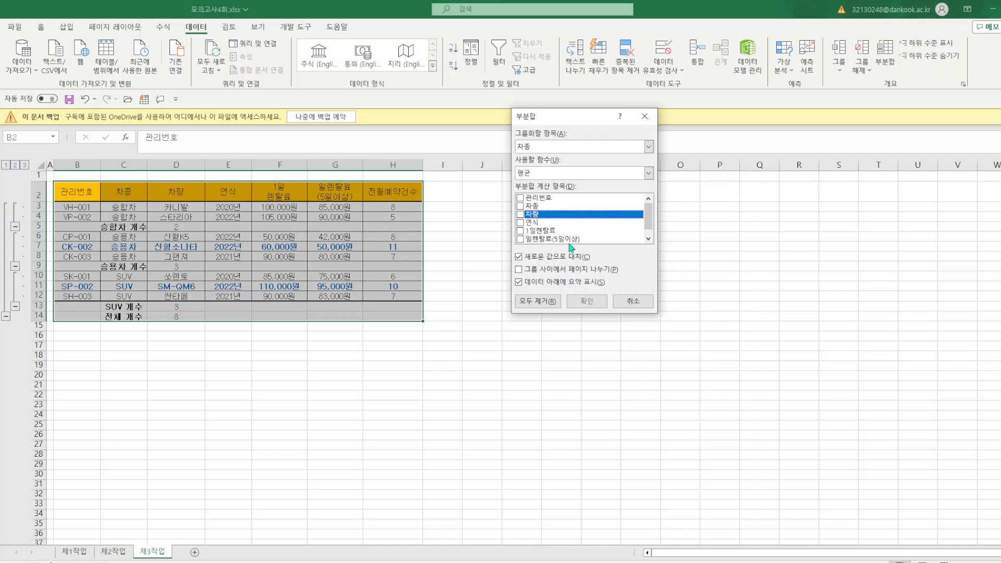
pyautogui.click(520, 230)
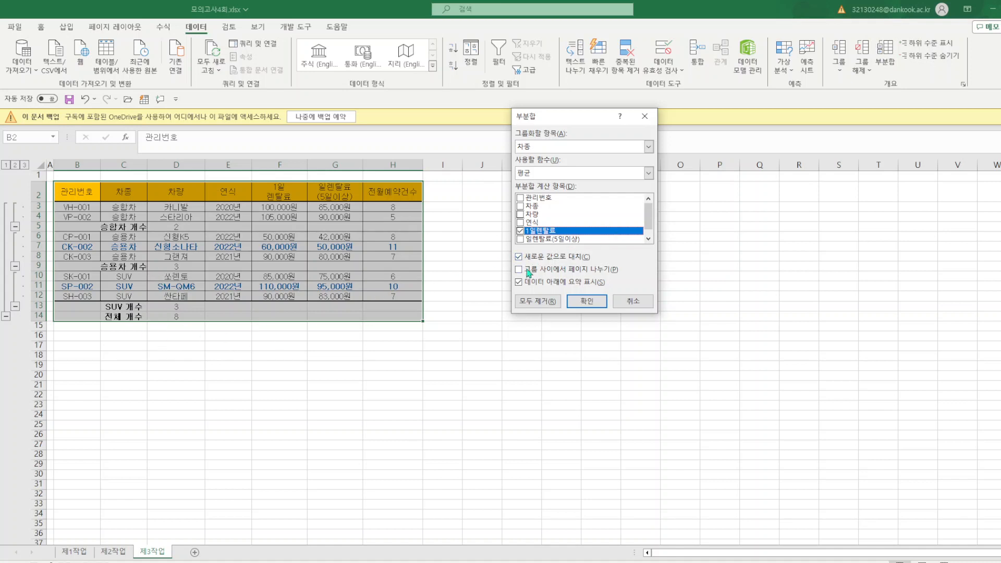
pyautogui.click(518, 256)
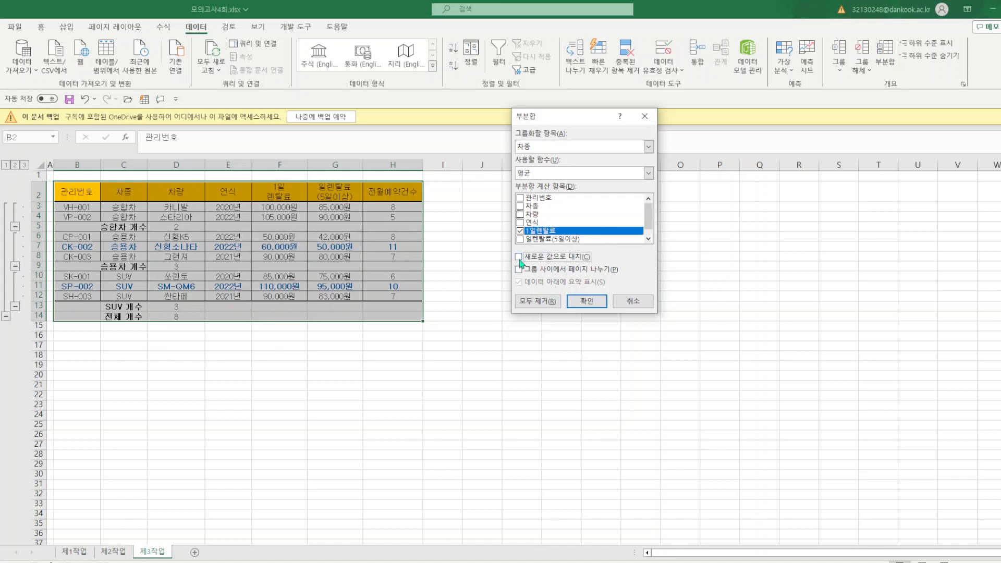
pyautogui.click(588, 301)
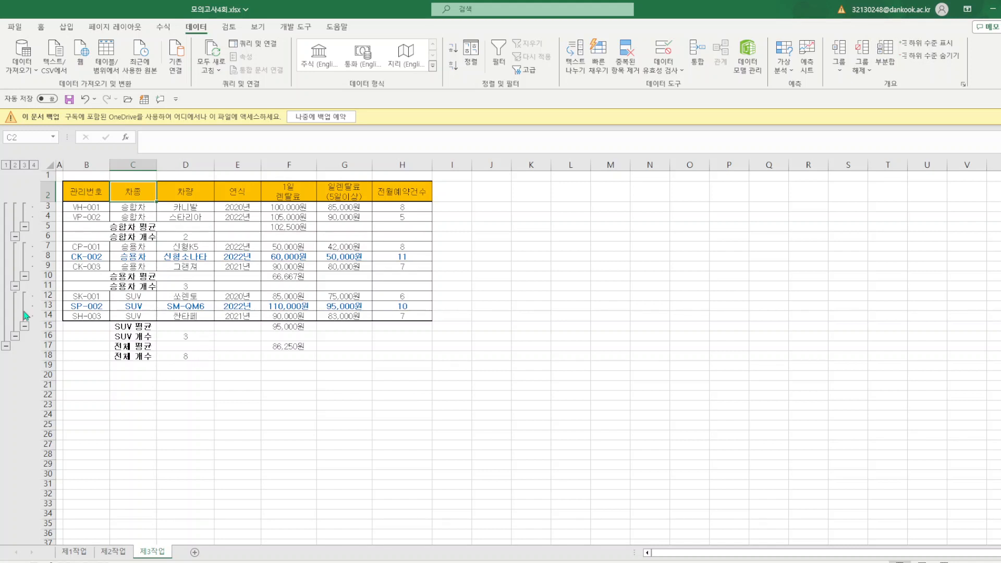
# - Collapse the detail rows of the 승합차, 승용차 and SUV groups to review the subtotals, and expand them all again
pyautogui.click(25, 227)
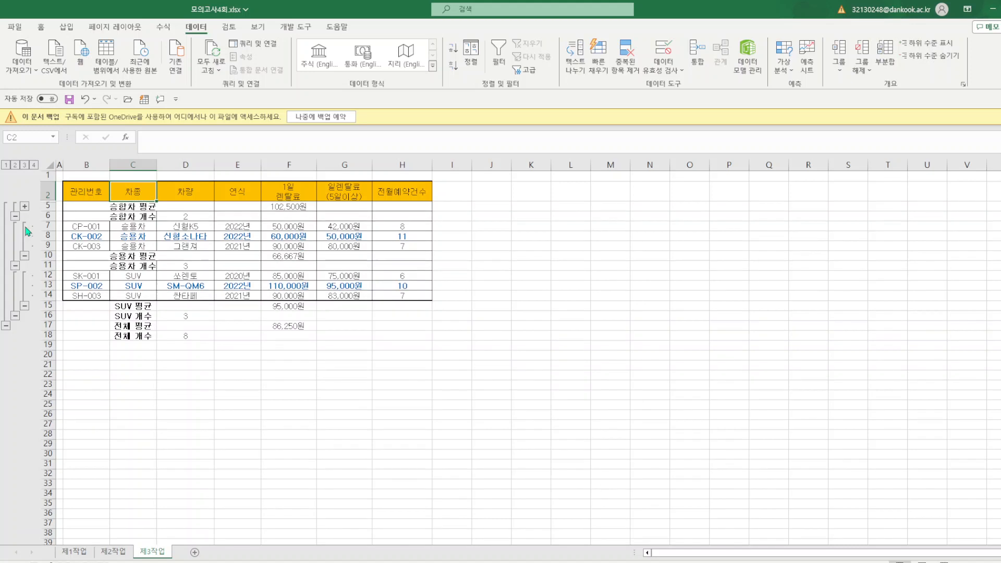
pyautogui.click(25, 256)
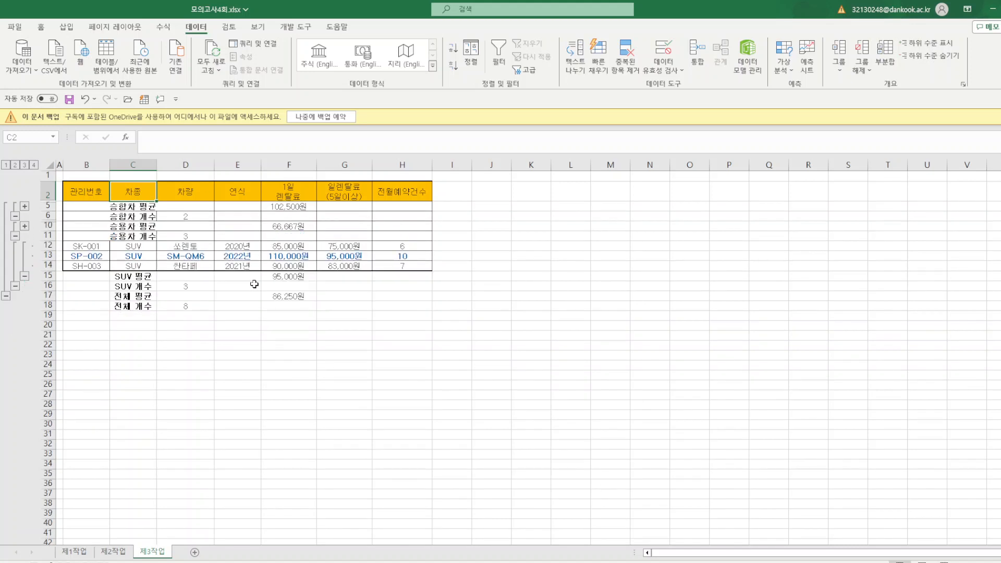
pyautogui.click(24, 276)
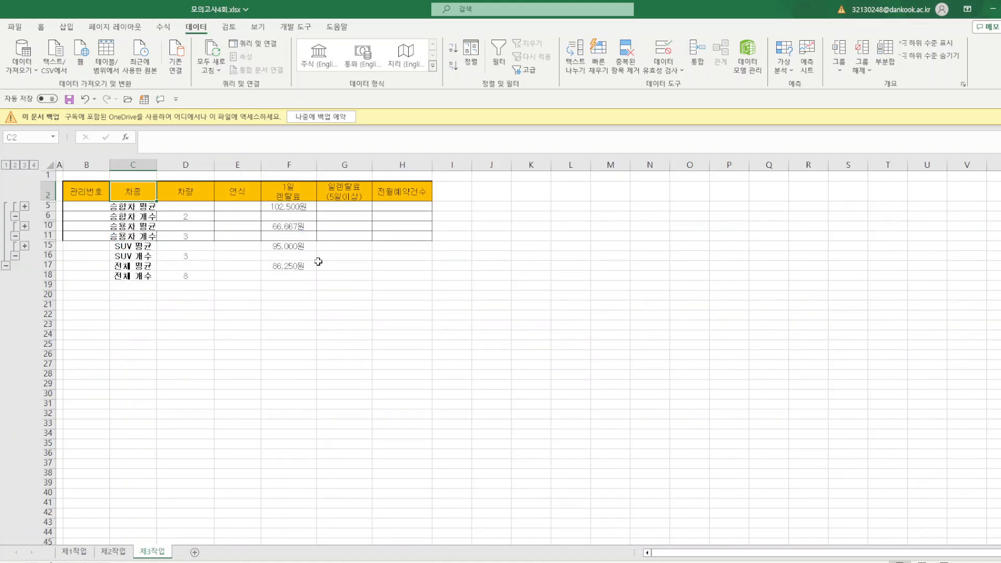
pyautogui.click(24, 246)
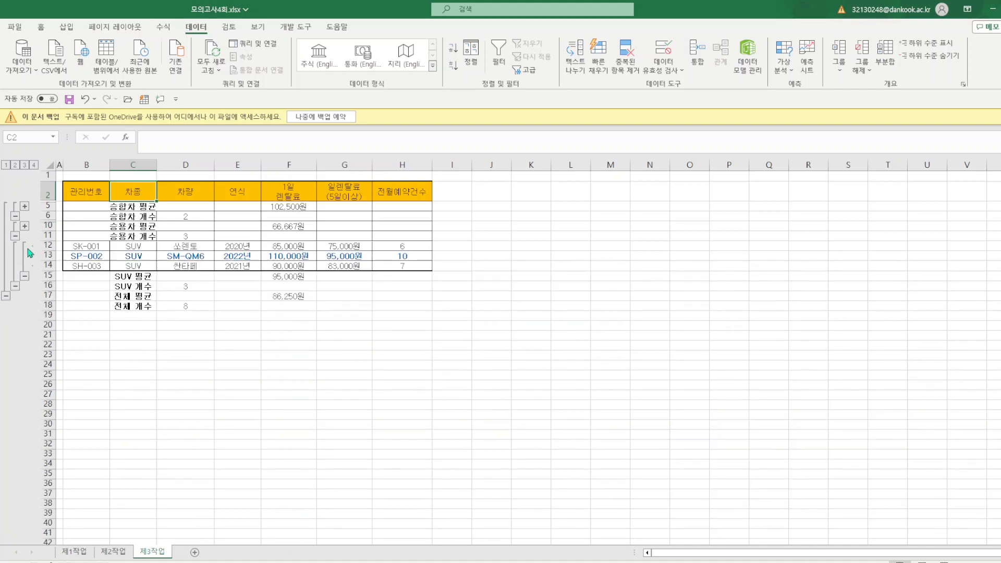
pyautogui.click(25, 227)
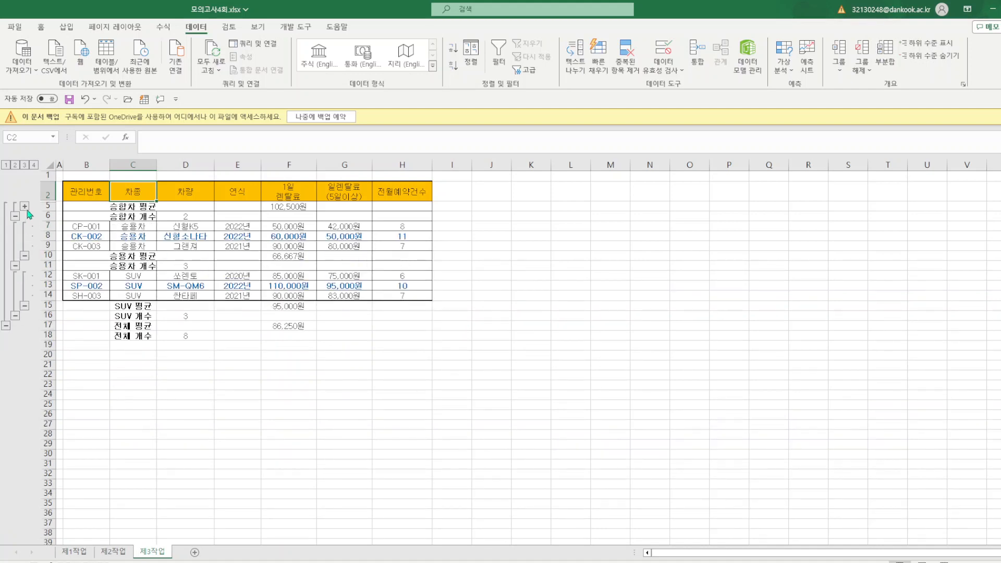
pyautogui.click(25, 207)
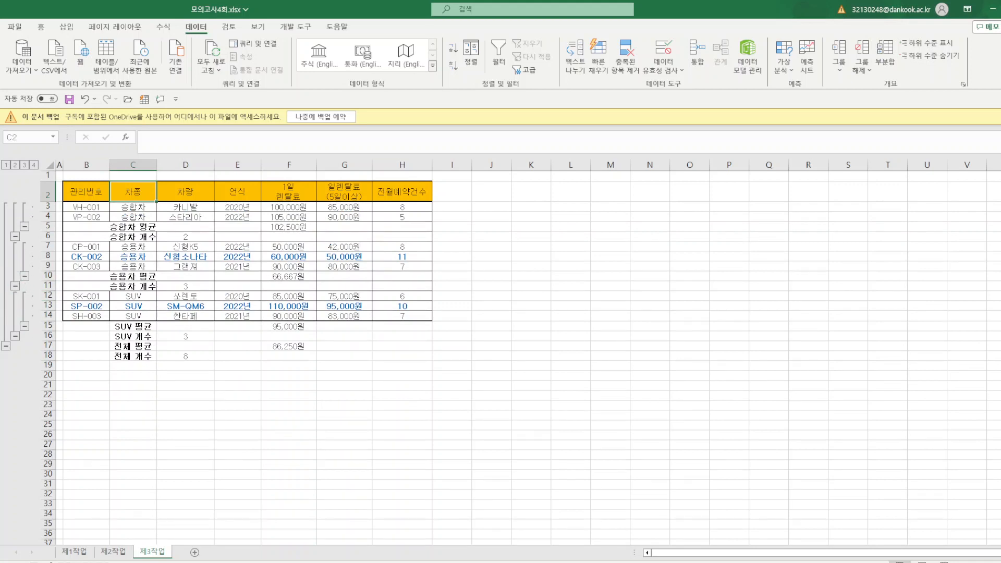
# - Clear the outline from the subtotalled table and save the workbook
pyautogui.click(869, 71)
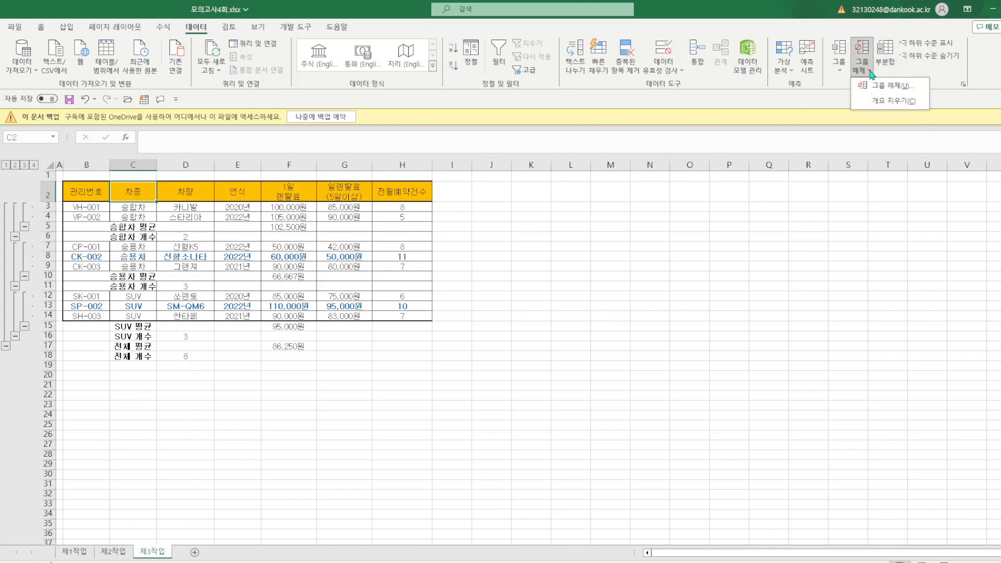
pyautogui.click(883, 101)
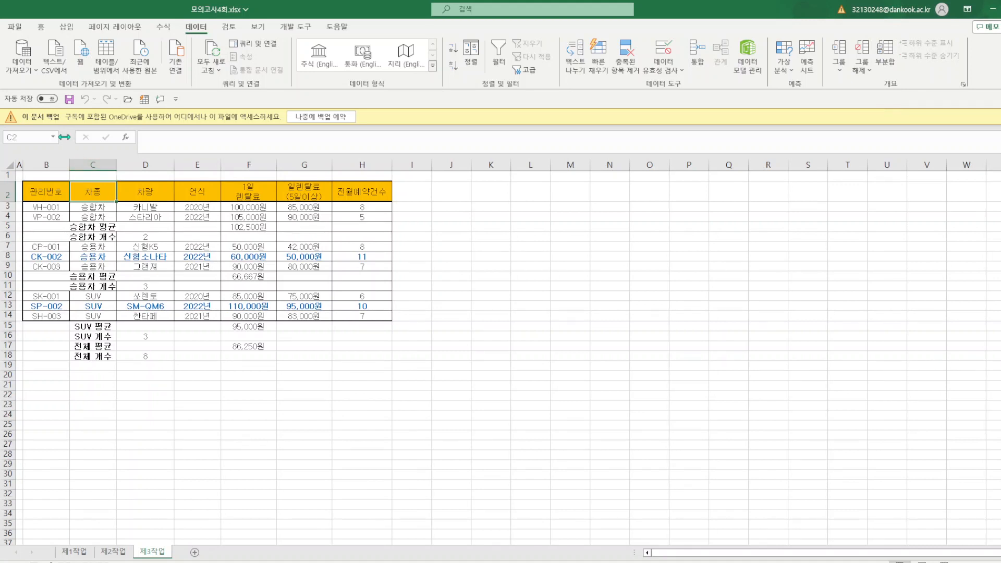
pyautogui.click(70, 101)
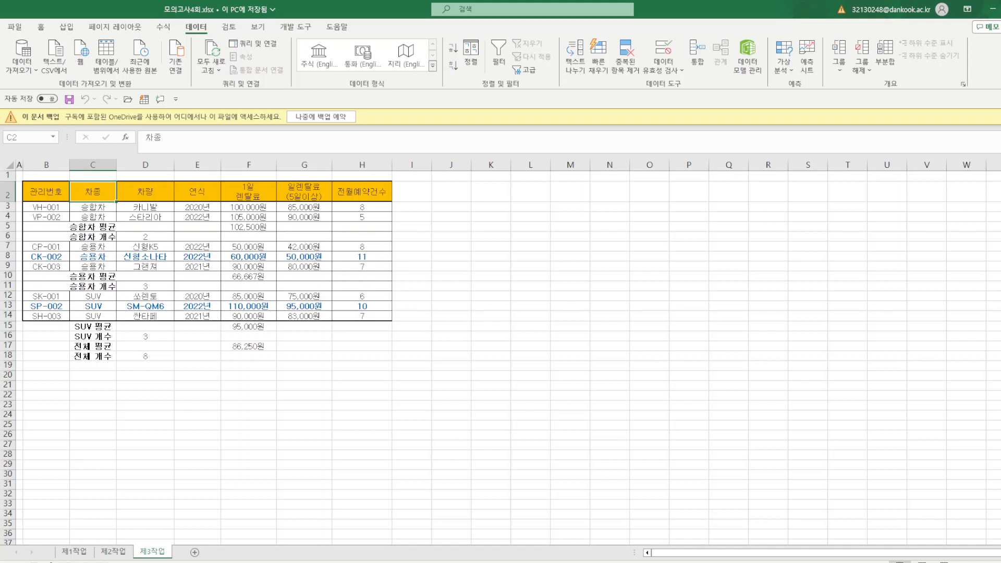
# - On sheet 제1작업, insert a 2-D clustered column chart from the 차량, 일렌탈료(5일이상) and 전월예약건수 columns, rows 4 to 12
pyautogui.click(74, 552)
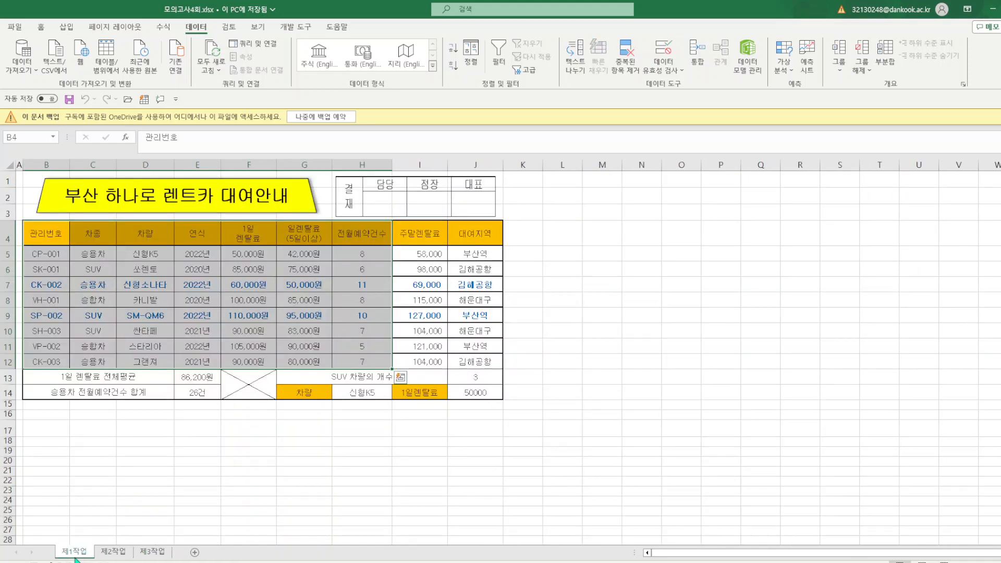
pyautogui.click(260, 444)
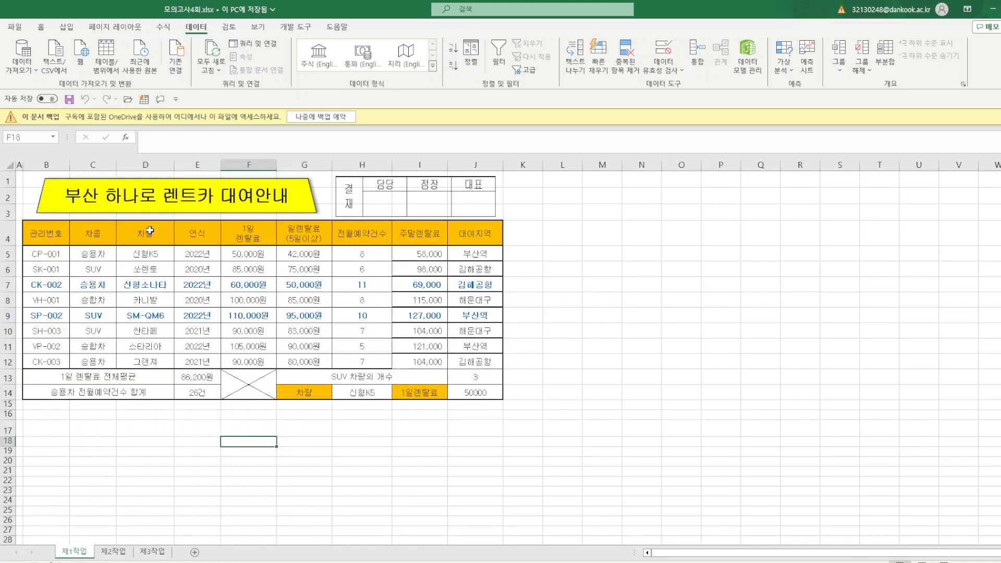
pyautogui.moveTo(149, 231); pyautogui.dragTo(153, 362)
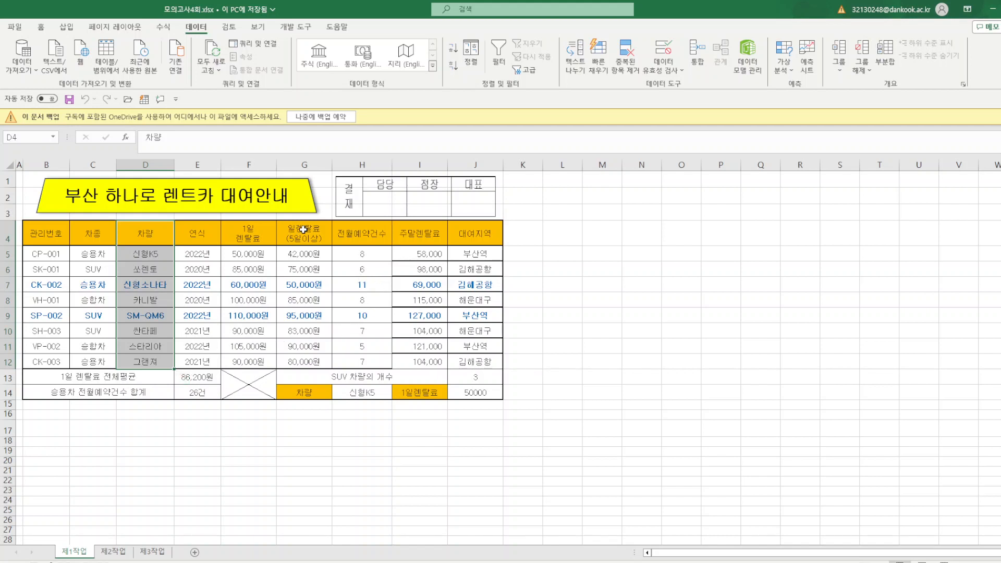
pyautogui.moveTo(303, 232); pyautogui.dragTo(304, 360)
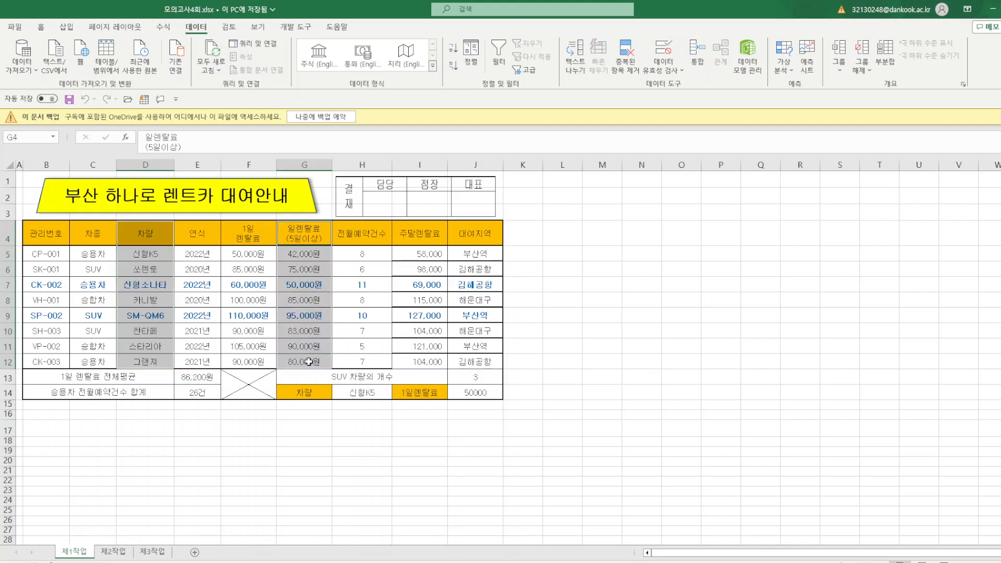
pyautogui.moveTo(364, 226); pyautogui.dragTo(382, 361)
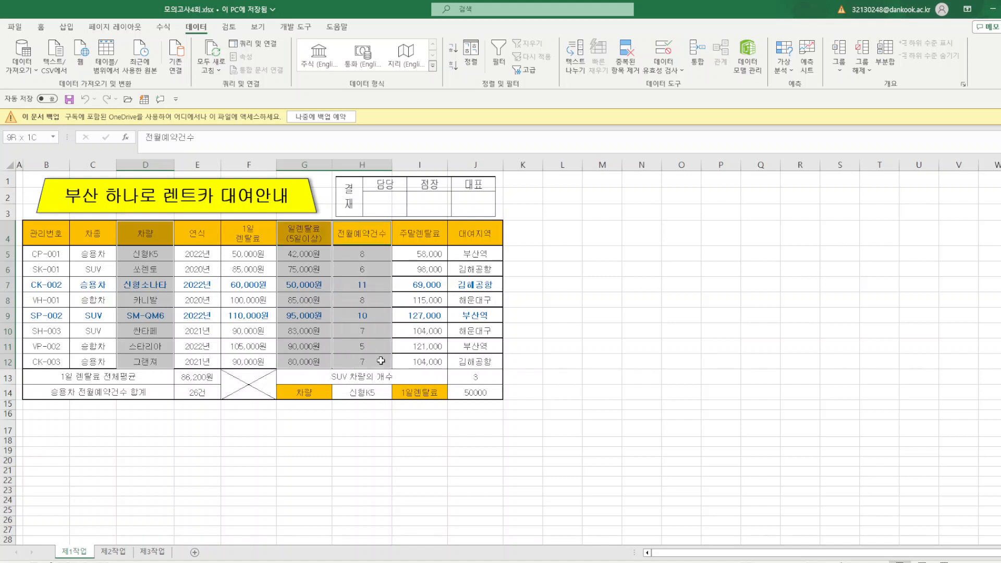
pyautogui.click(73, 28)
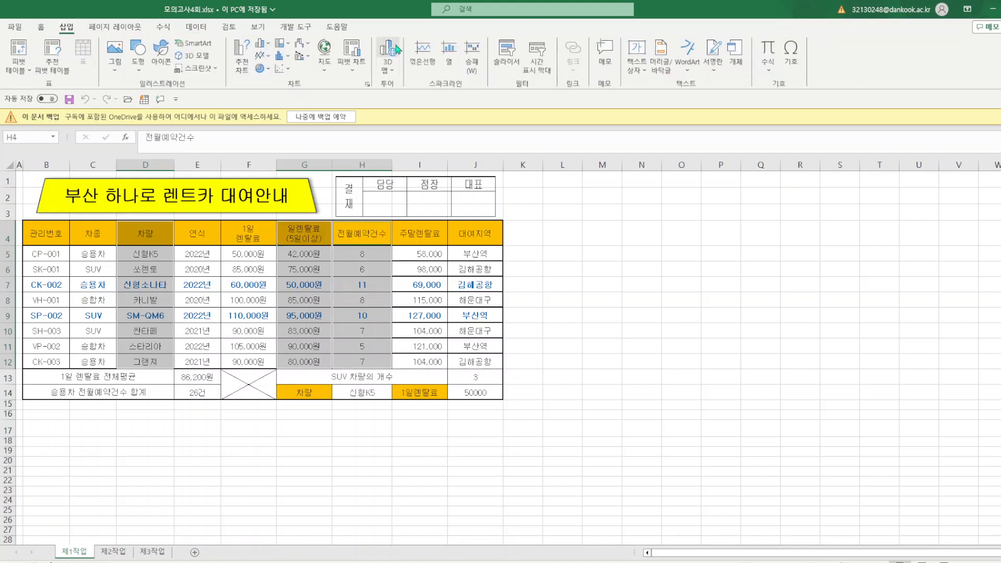
pyautogui.click(262, 47)
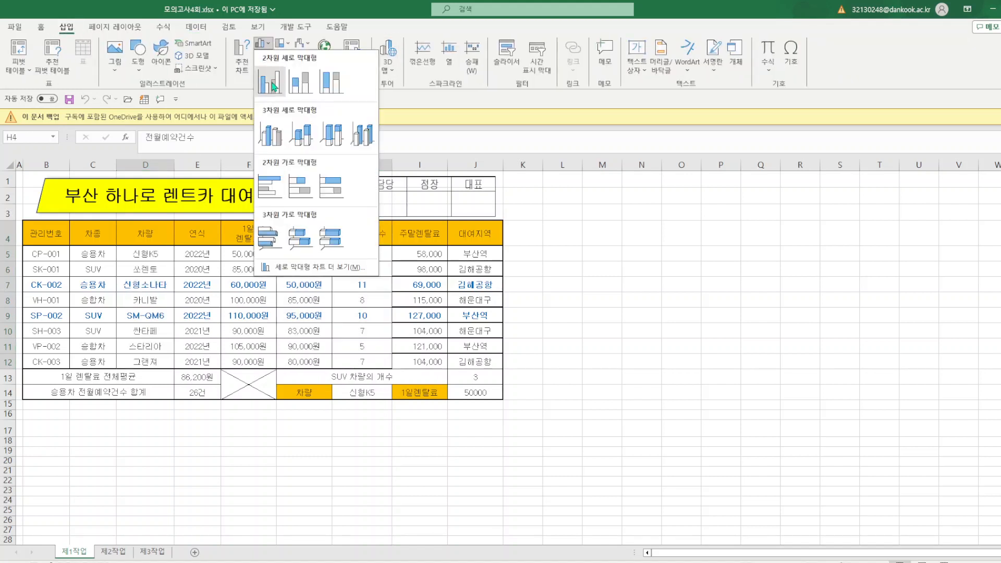
pyautogui.click(271, 98)
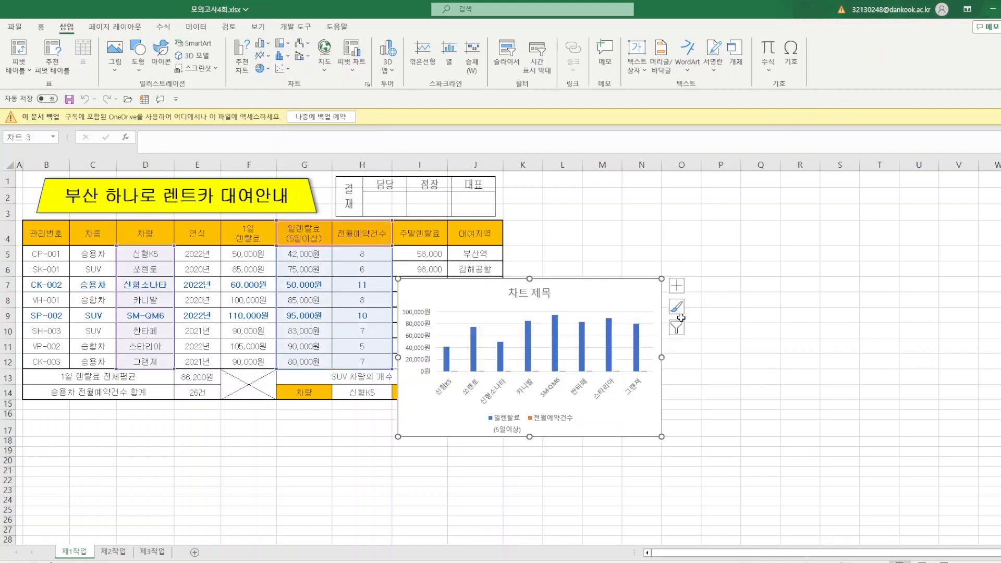
# - Move the chart to a new sheet named 제4작업 and place that sheet after 제3작업
pyautogui.click(640, 302)
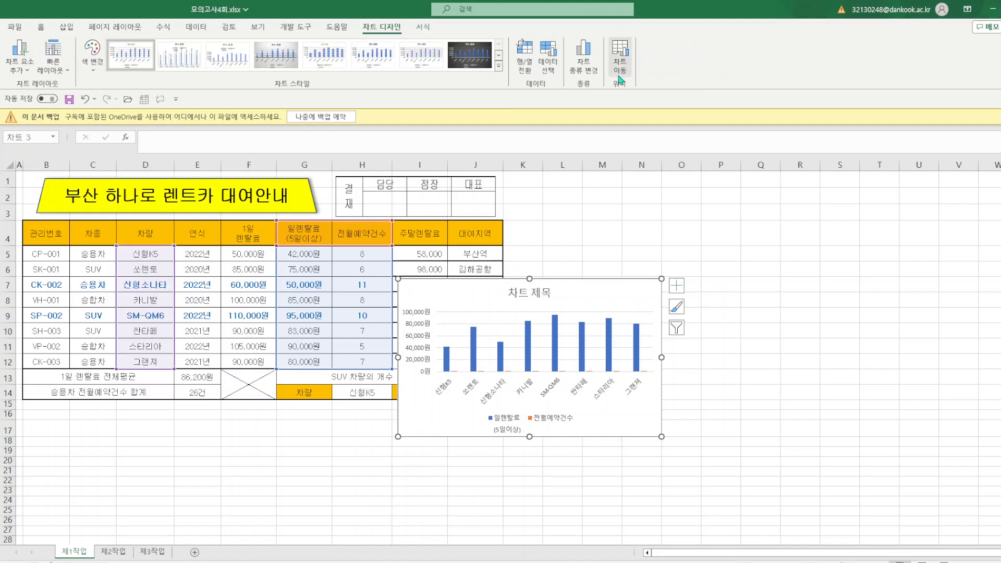
pyautogui.click(620, 51)
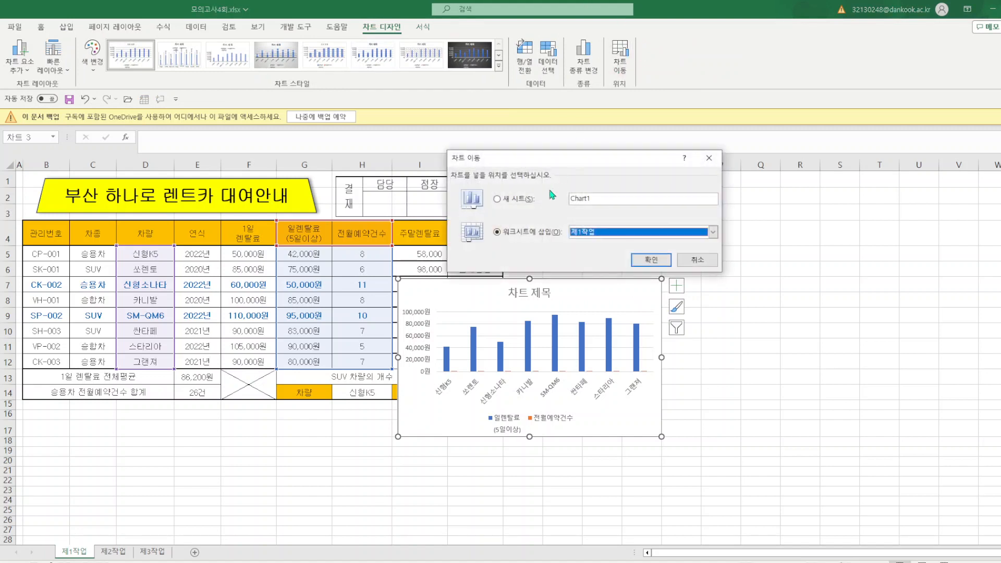
pyautogui.click(516, 198)
pyautogui.write('ㅈ')
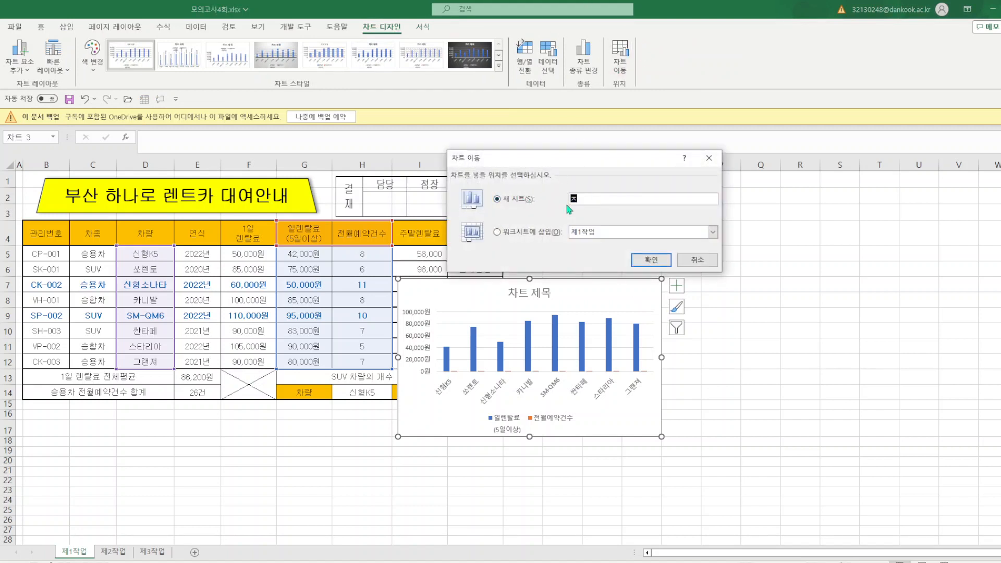
pyautogui.write('4작ㅇ')
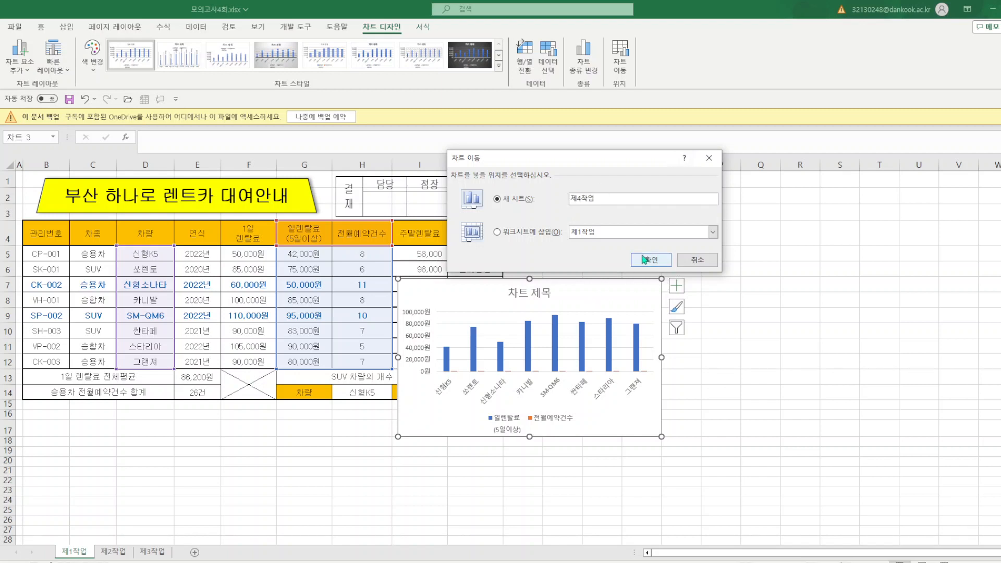
pyautogui.click(646, 259)
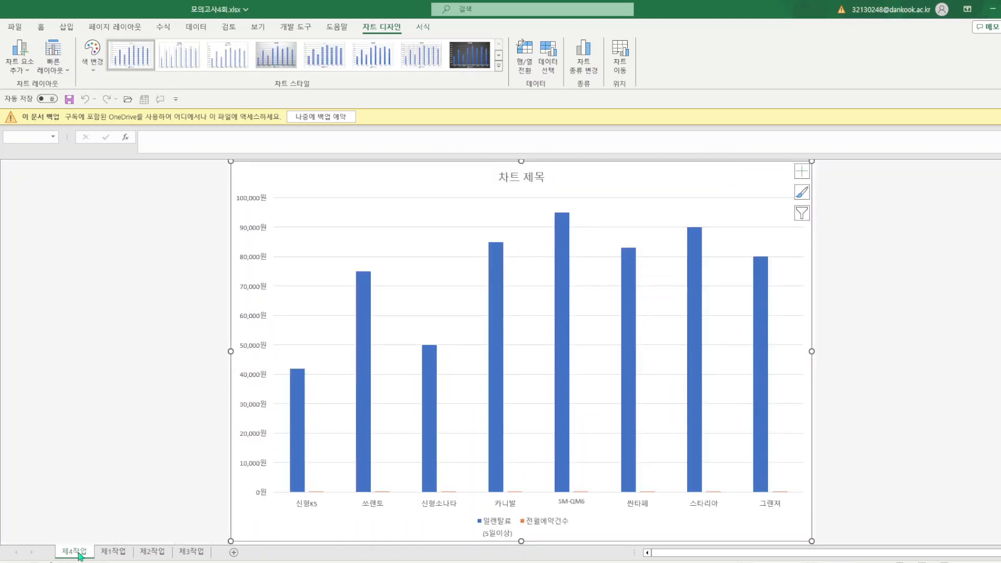
pyautogui.moveTo(72, 555); pyautogui.dragTo(221, 557)
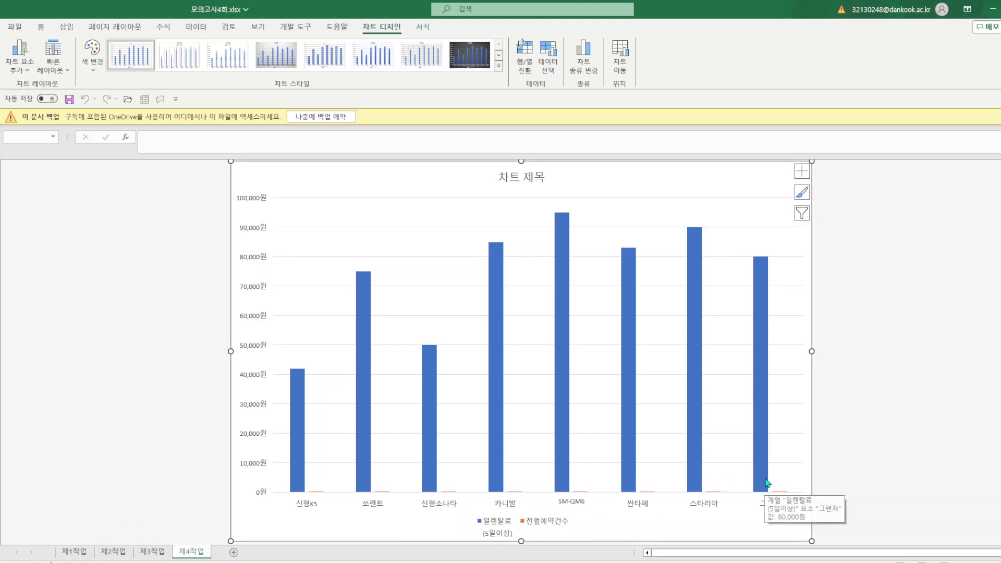
# - Apply the third quick layout to the chart and set the font of the whole chart to 굴림, size 11
pyautogui.click(54, 76)
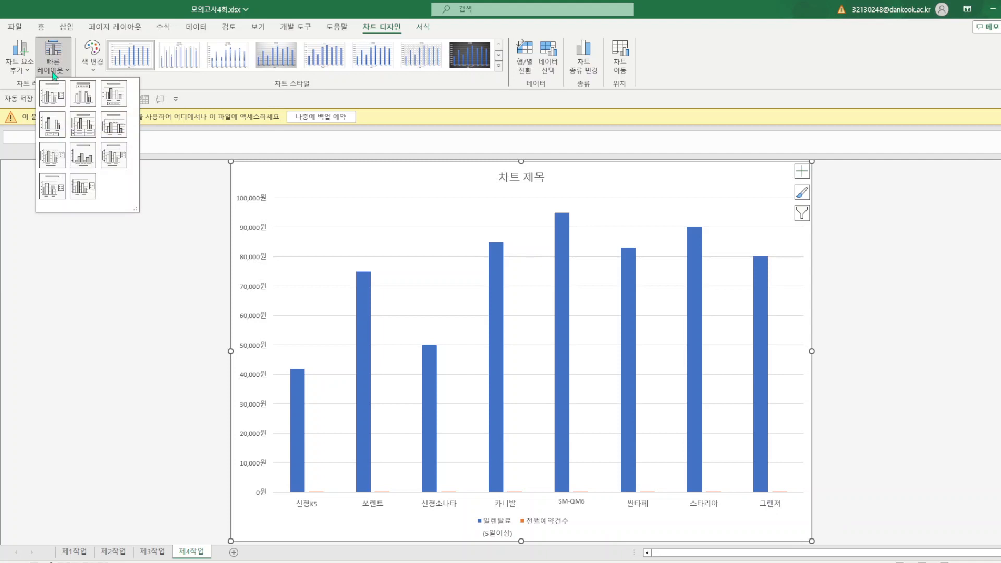
pyautogui.click(124, 99)
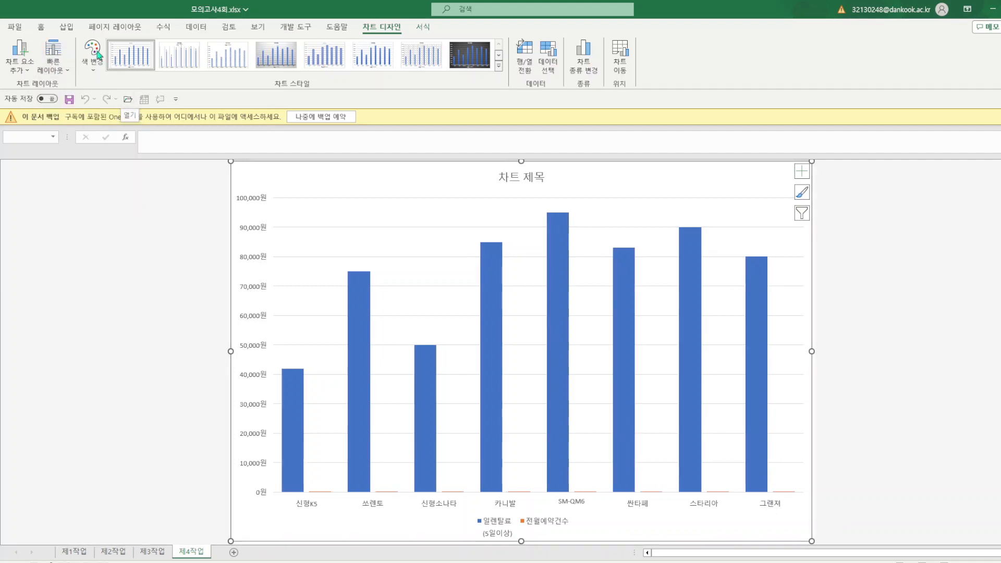
pyautogui.click(41, 27)
pyautogui.click(144, 48)
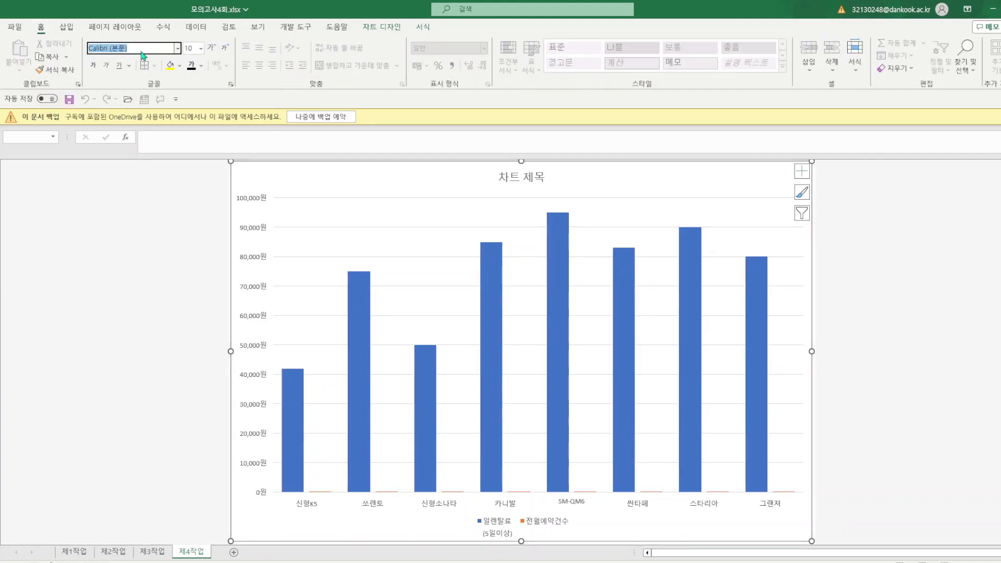
pyautogui.write('ㄱ')
pyautogui.write('림')
pyautogui.press('Return')
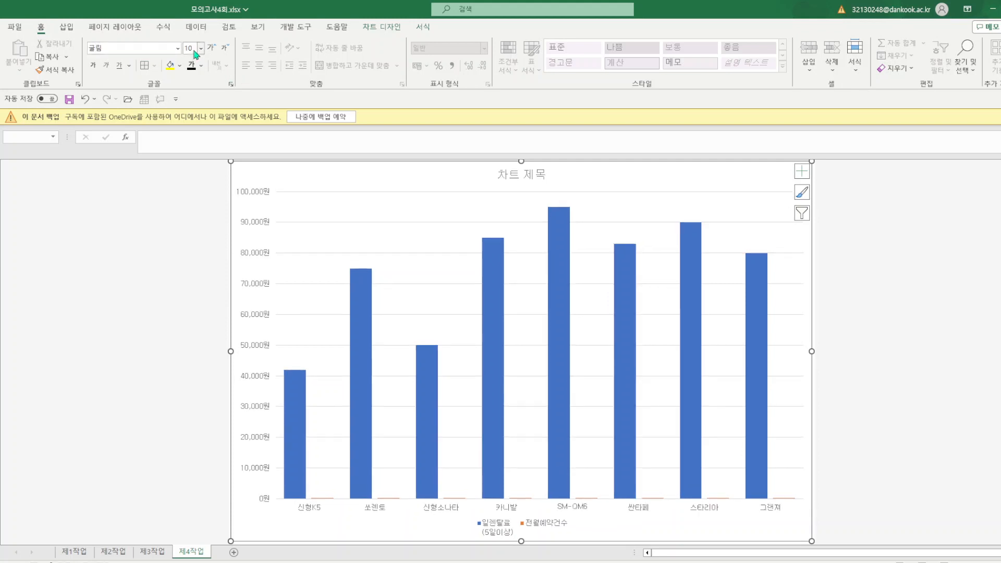
pyautogui.click(201, 48)
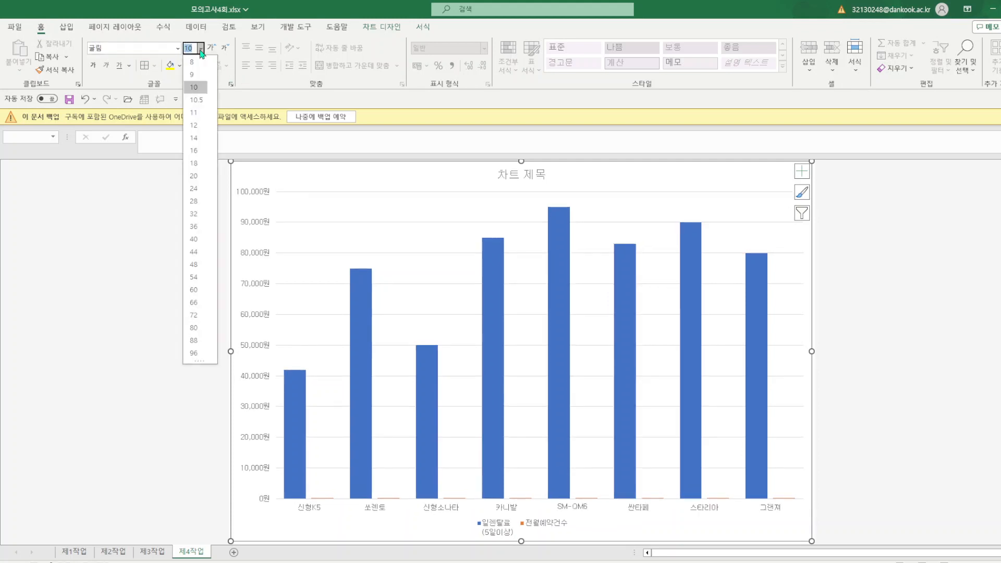
pyautogui.click(200, 118)
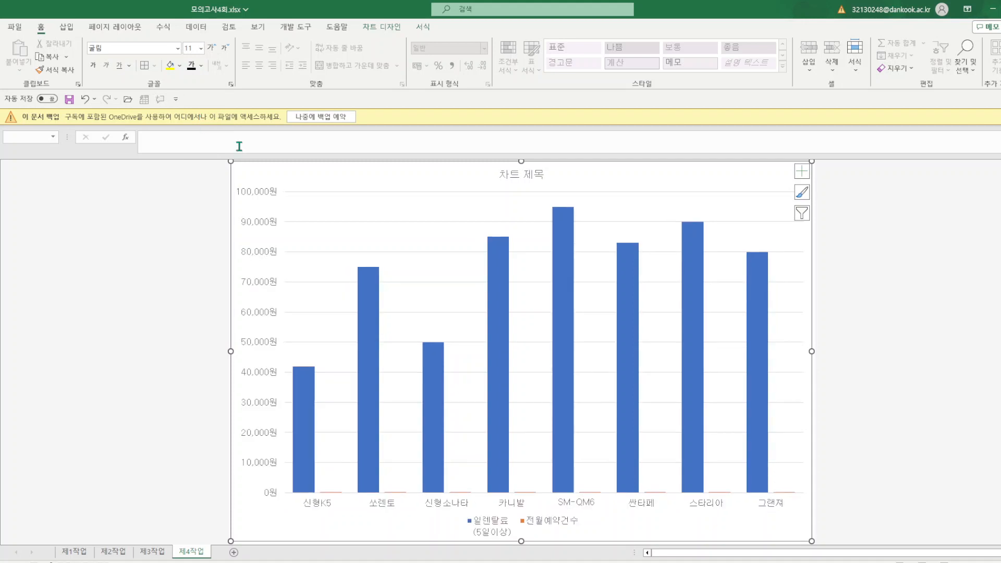
# - Fill the chart area with the pink paper texture
pyautogui.rightClick(731, 525)
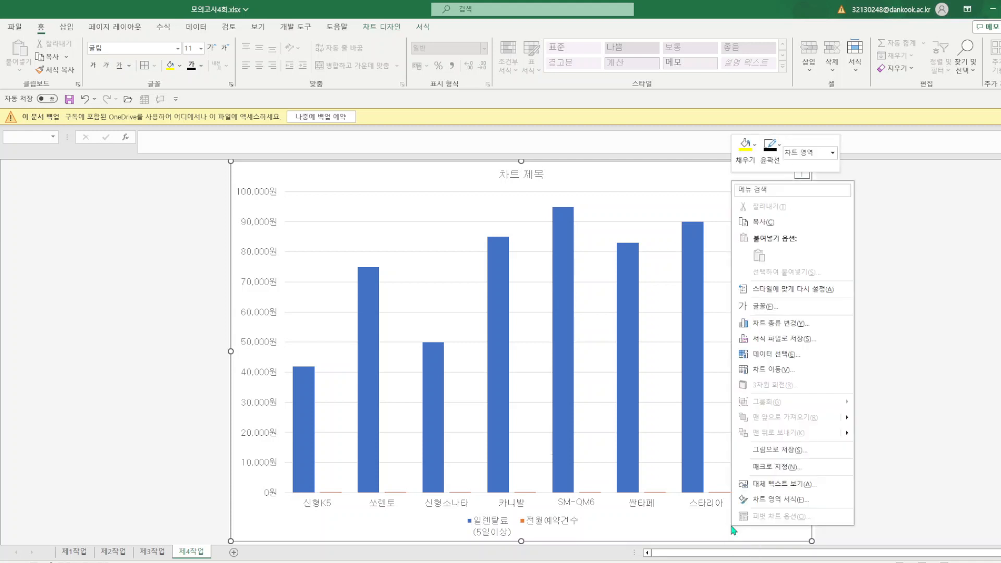
pyautogui.click(777, 500)
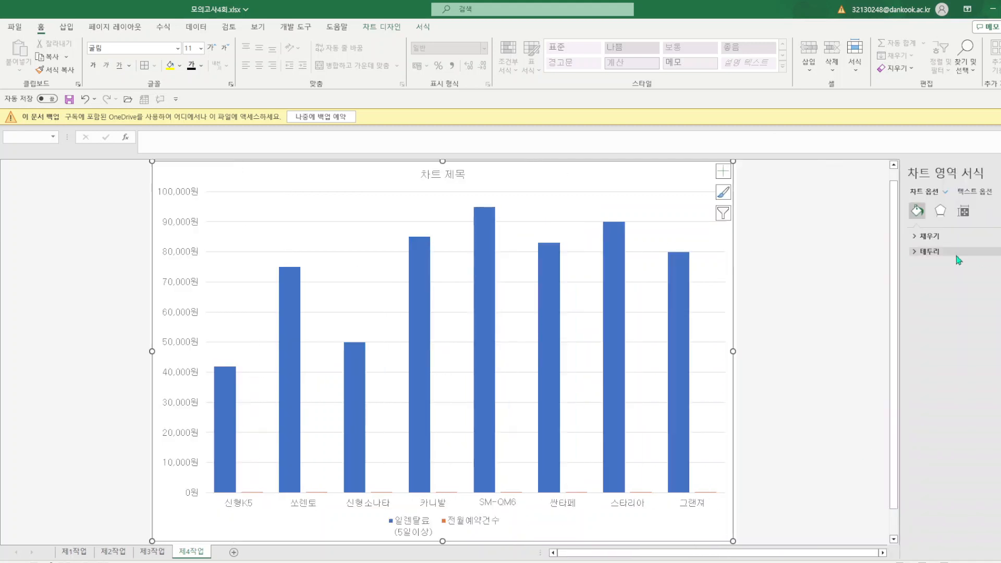
pyautogui.click(929, 235)
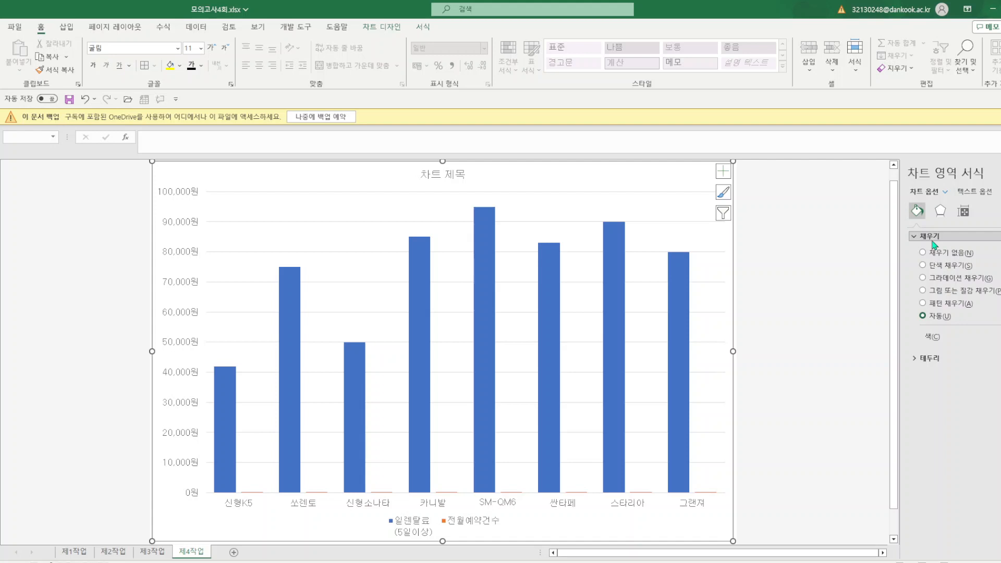
pyautogui.click(949, 291)
pyautogui.click(997, 365)
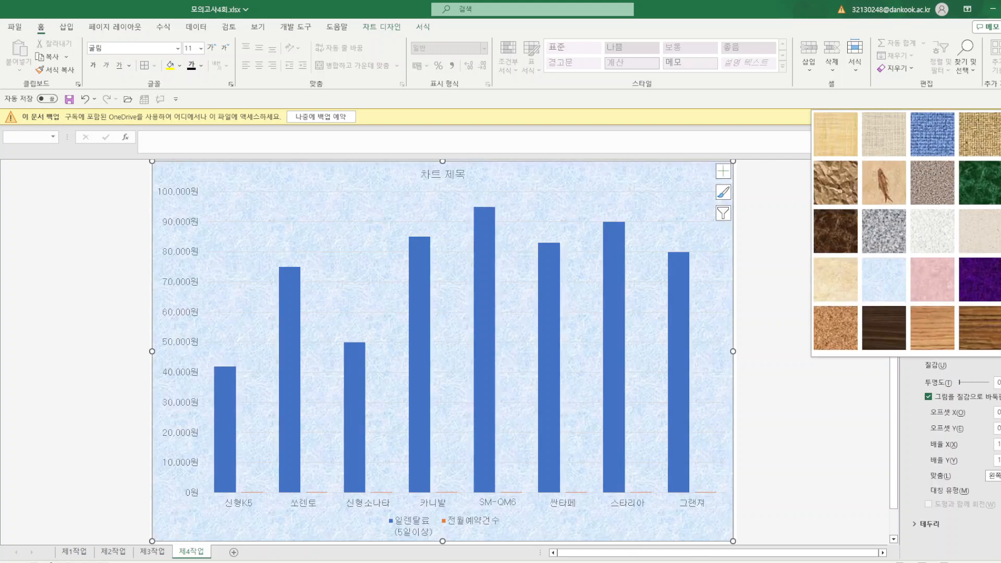
pyautogui.click(937, 298)
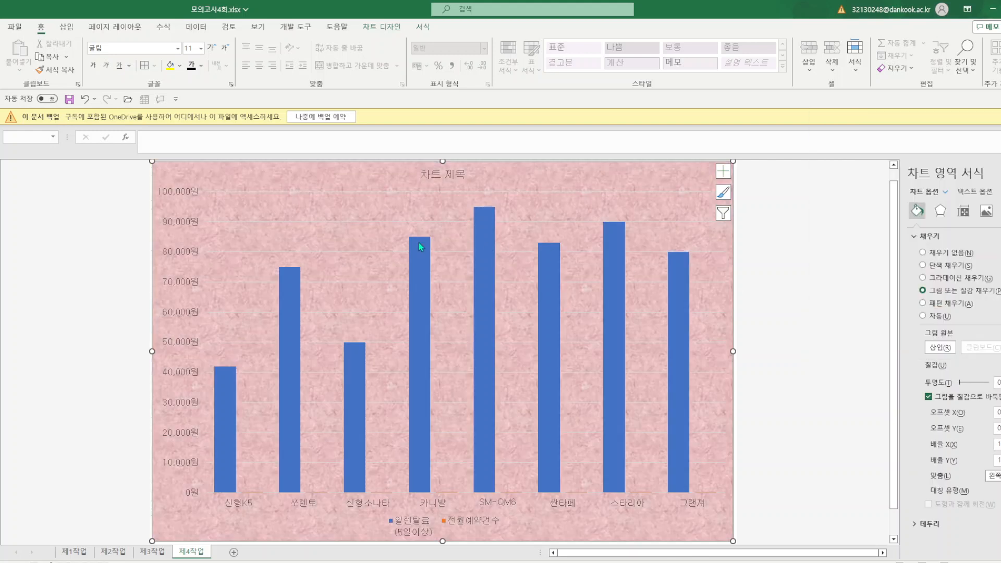
# - Fill the chart's plot area with solid white
pyautogui.rightClick(455, 230)
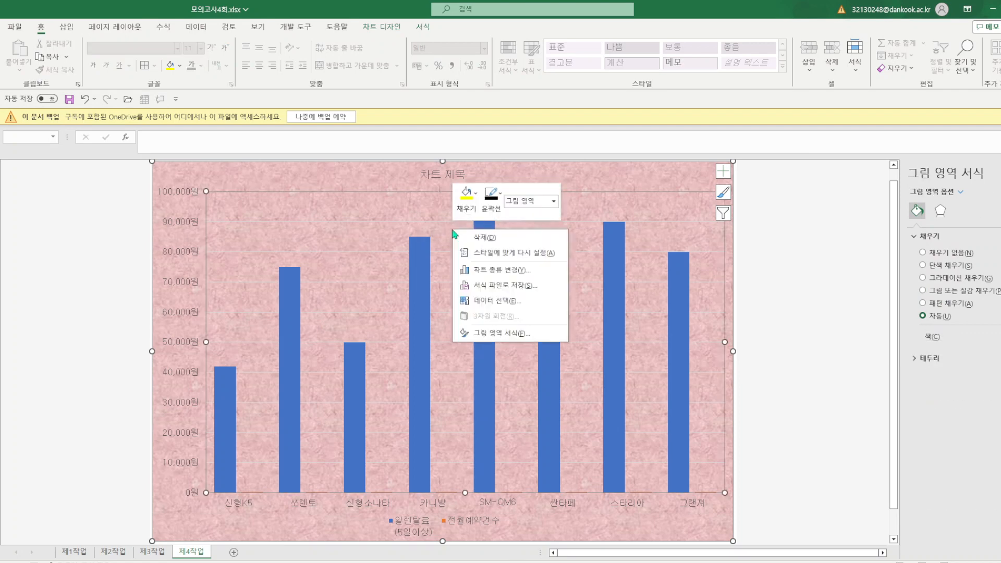
pyautogui.click(466, 196)
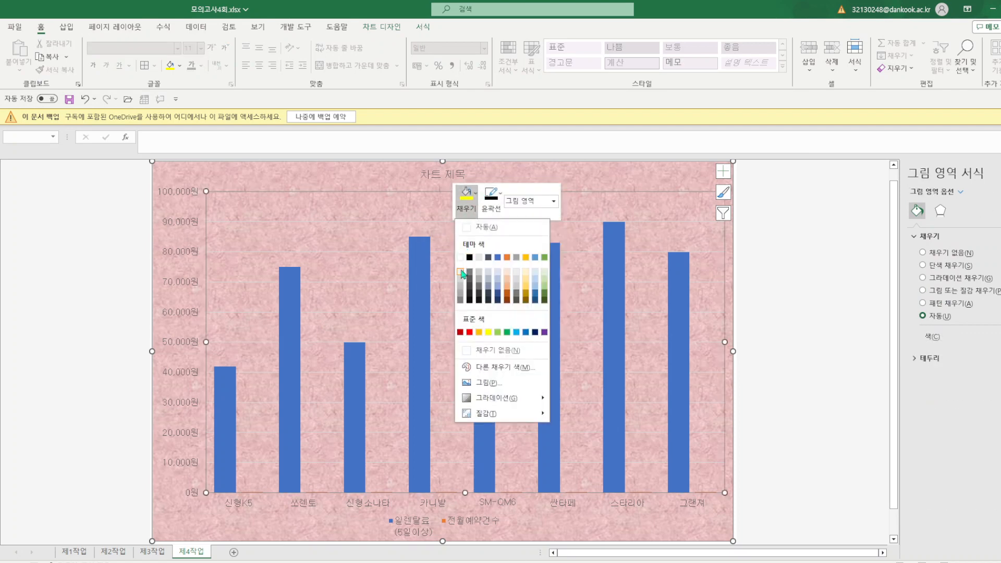
pyautogui.click(460, 258)
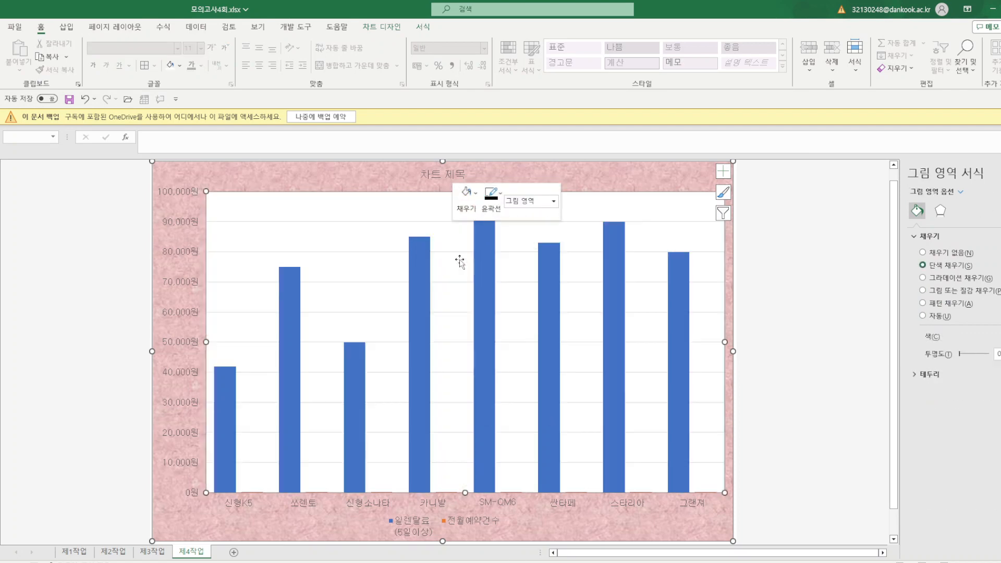
# - Format the major horizontal gridlines as dashed black lines
pyautogui.rightClick(440, 222)
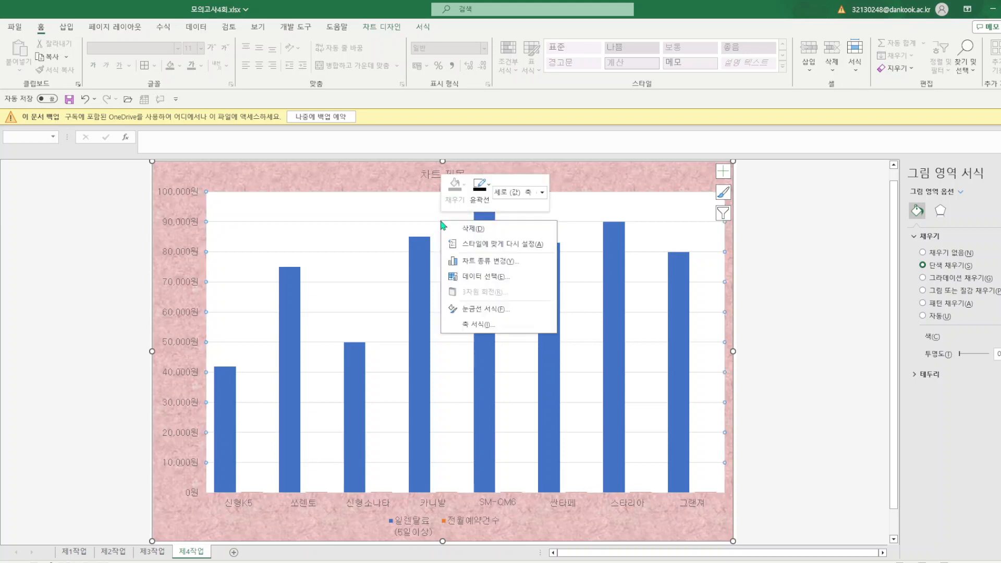
pyautogui.click(487, 311)
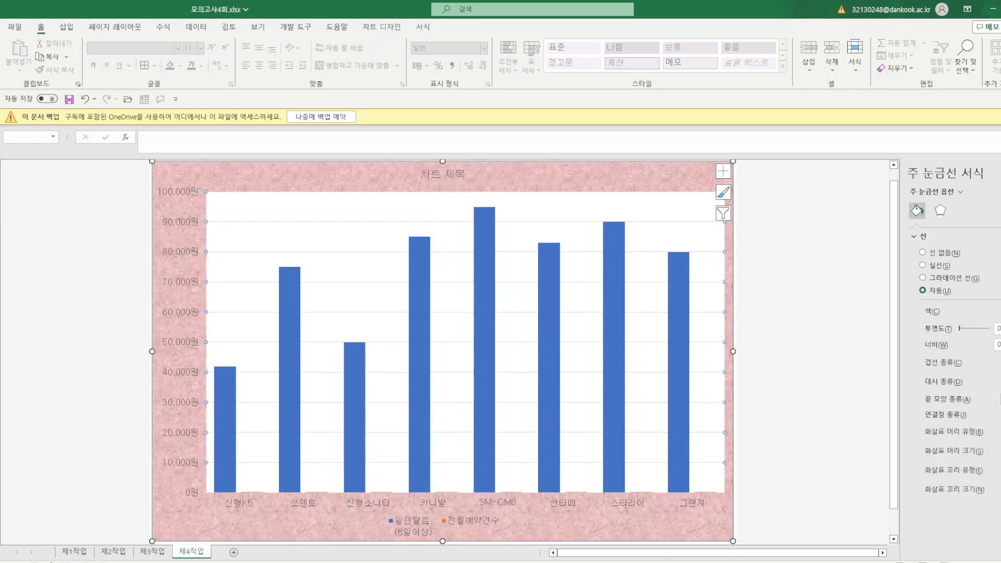
pyautogui.click(999, 382)
pyautogui.click(1000, 421)
pyautogui.click(999, 312)
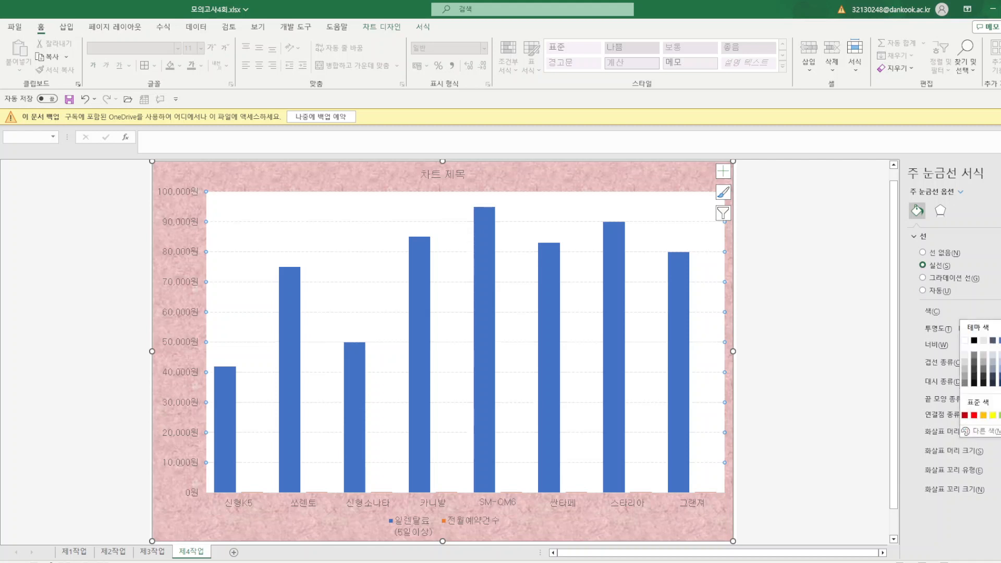
pyautogui.click(977, 345)
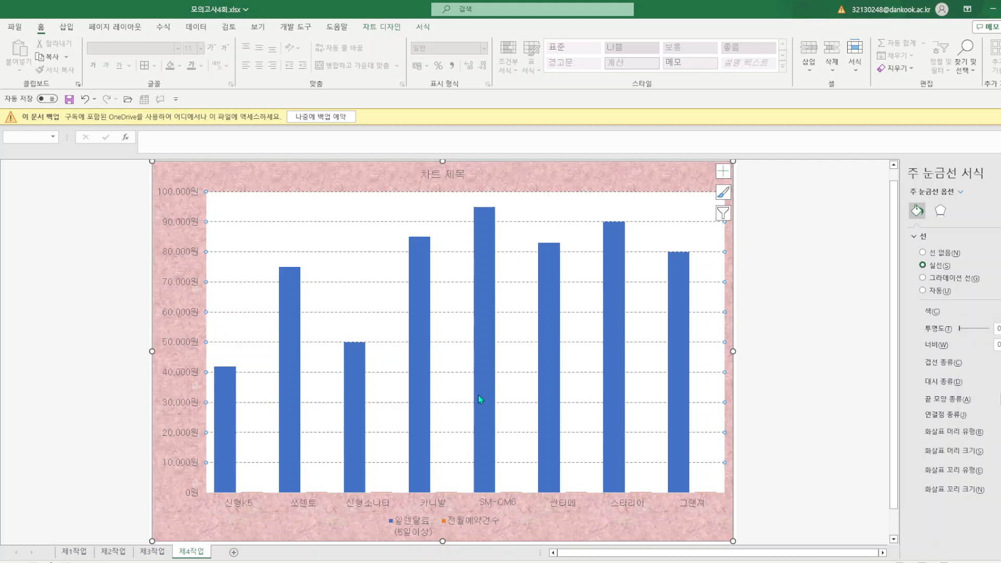
# - Replace the chart title's placeholder text with "승용차와 SUV 대여현황 분석"
pyautogui.click(433, 176)
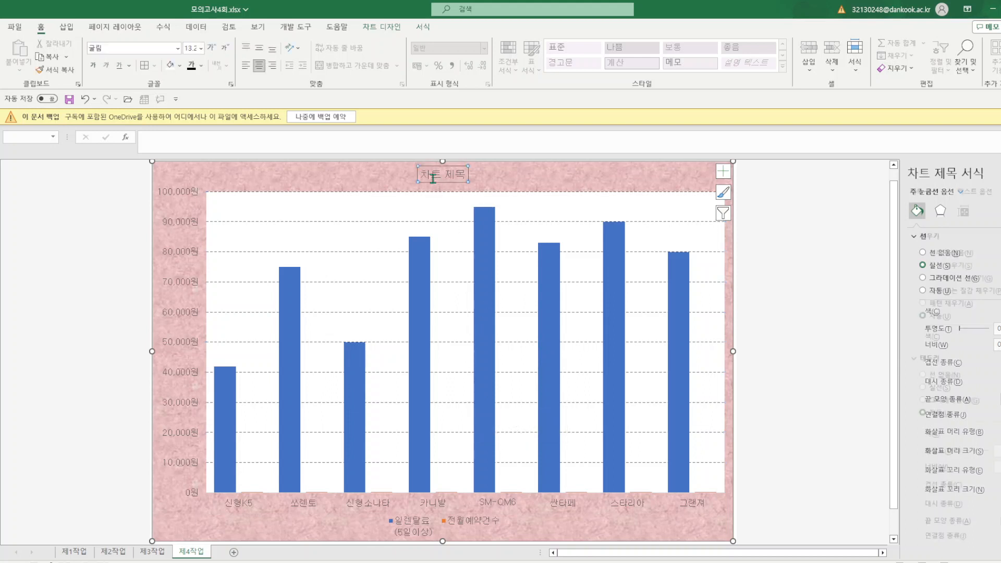
pyautogui.moveTo(420, 175); pyautogui.dragTo(462, 175)
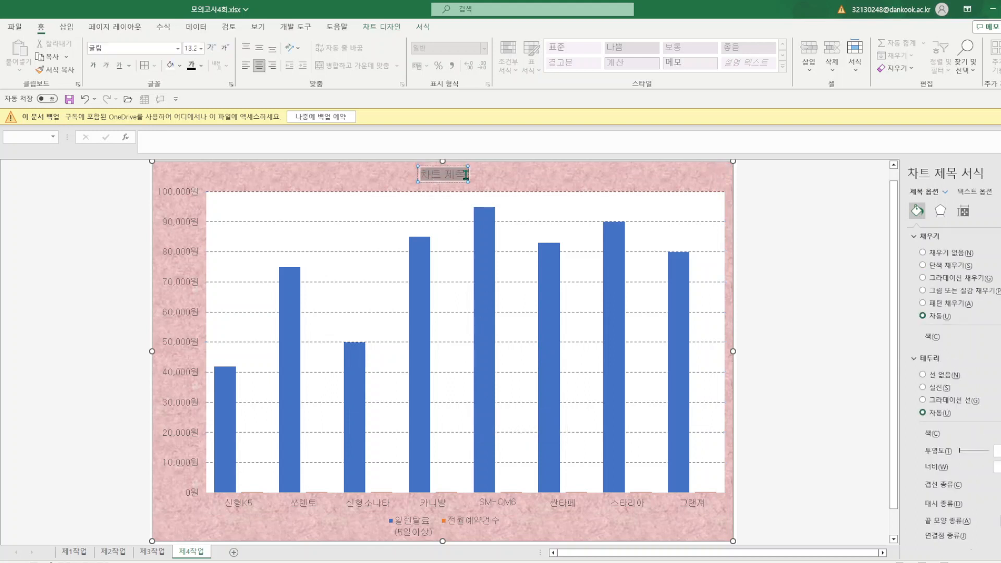
pyautogui.write('승')
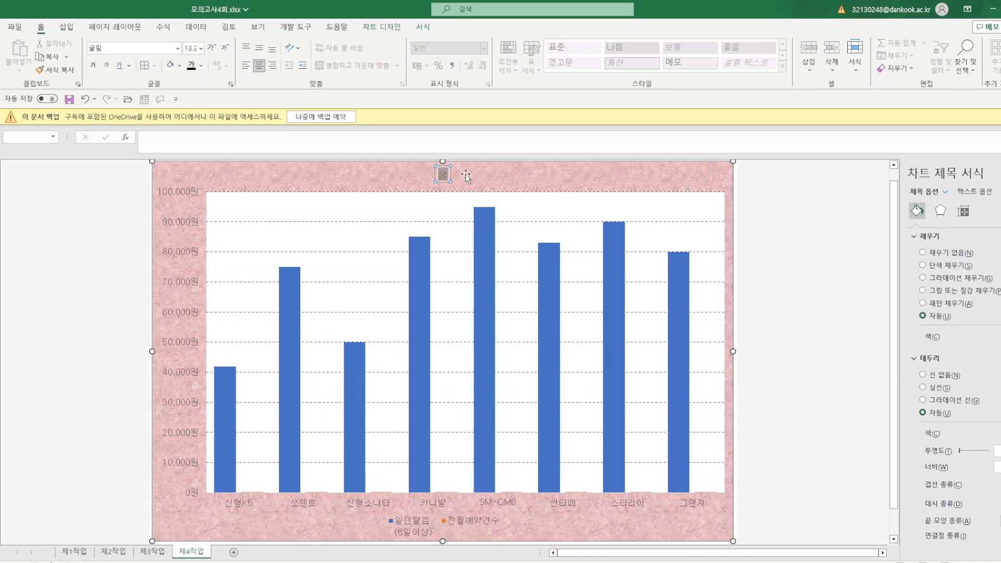
pyautogui.write('용차와')
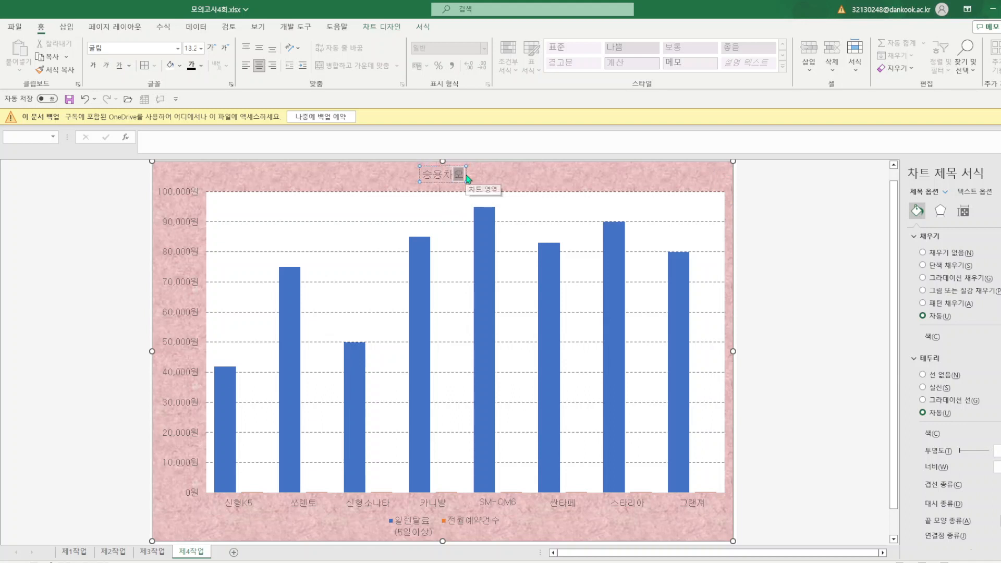
pyautogui.write(' SM')
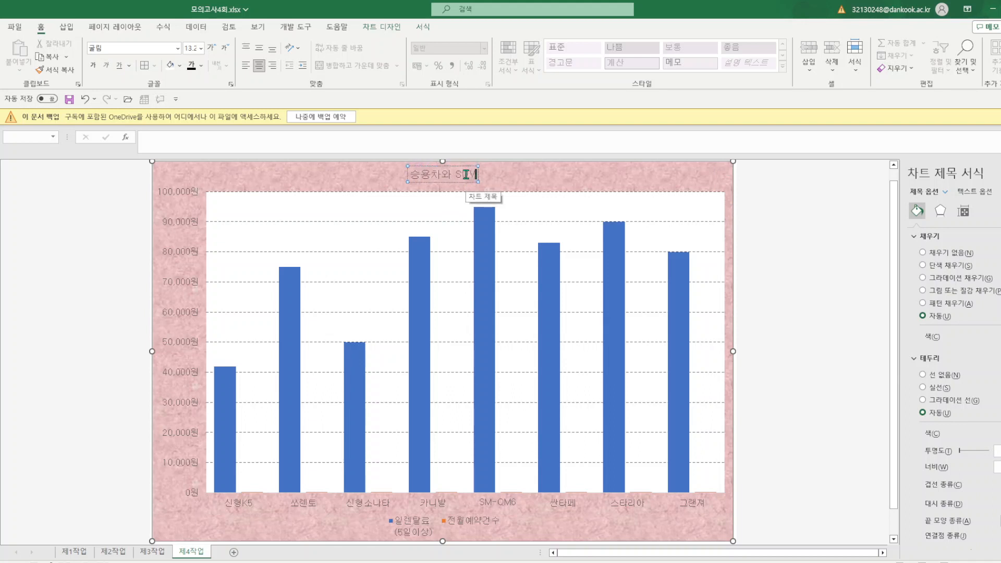
pyautogui.press('BackSpace')
pyautogui.write('UV 대여')
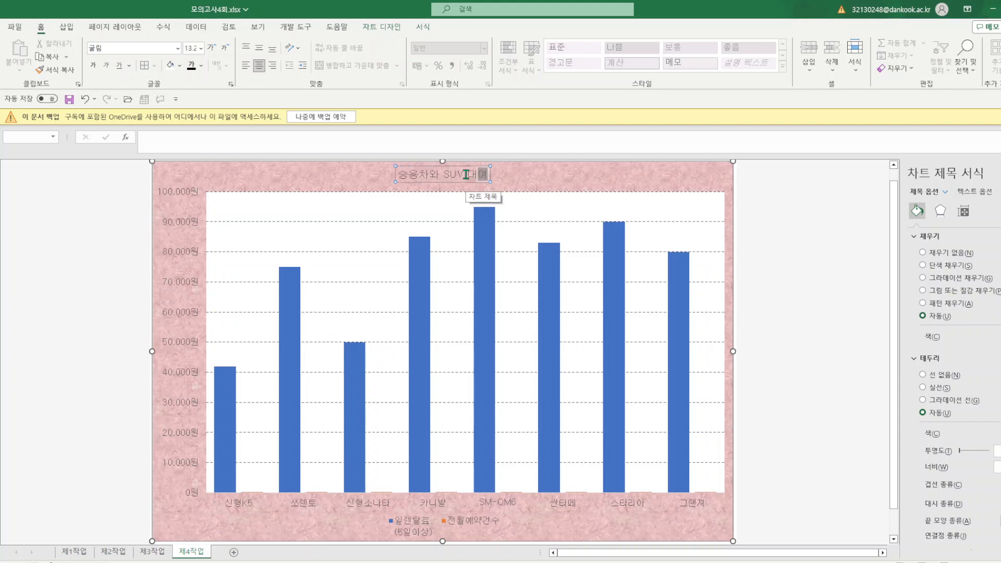
pyautogui.write('현황 분ㅅ')
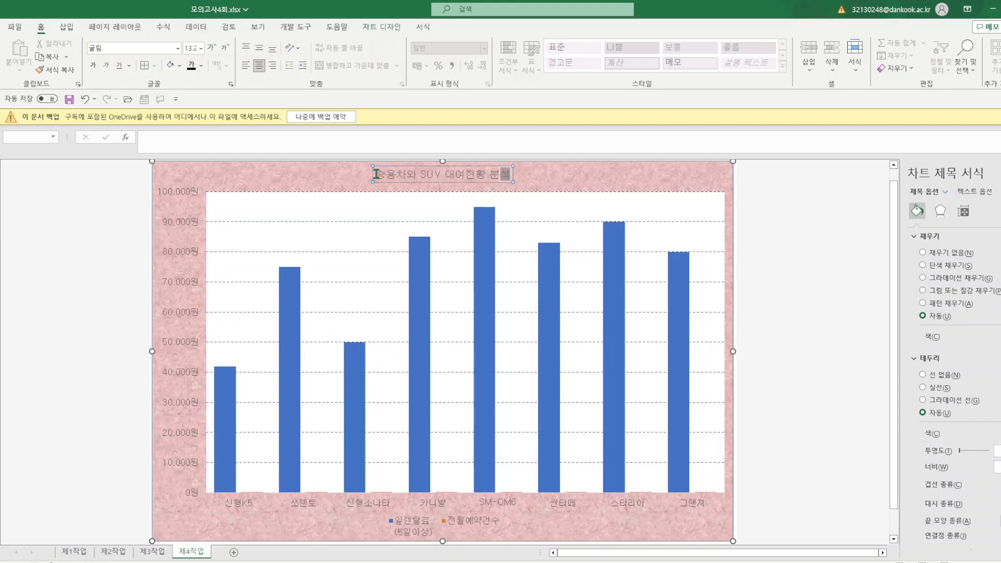
# - Set the whole chart title text to size 20 and make it bold
pyautogui.moveTo(374, 174); pyautogui.dragTo(519, 186)
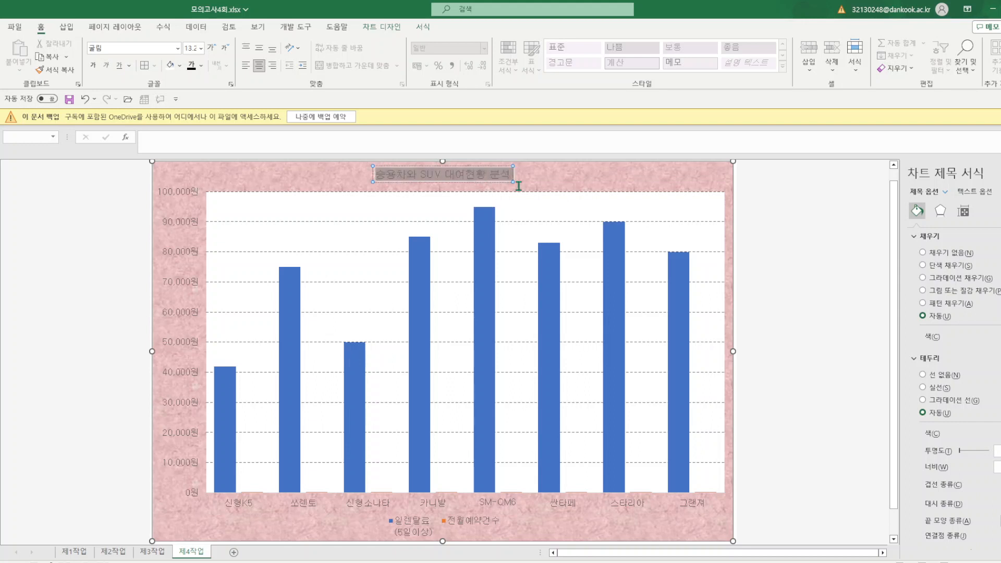
pyautogui.click(201, 48)
pyautogui.click(193, 176)
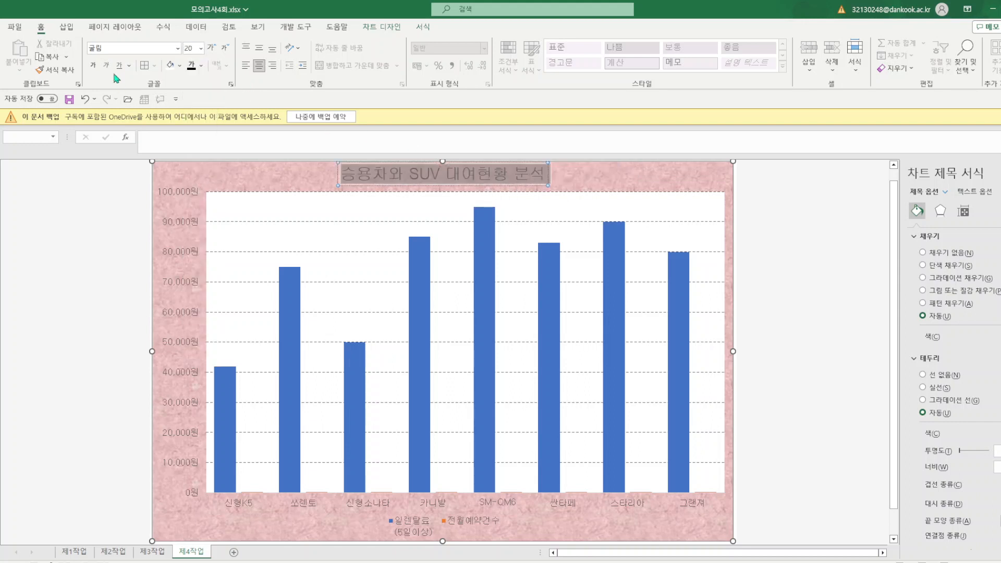
# - Fill the chart title with white and give both the title and the chart area a black outline
pyautogui.click(425, 28)
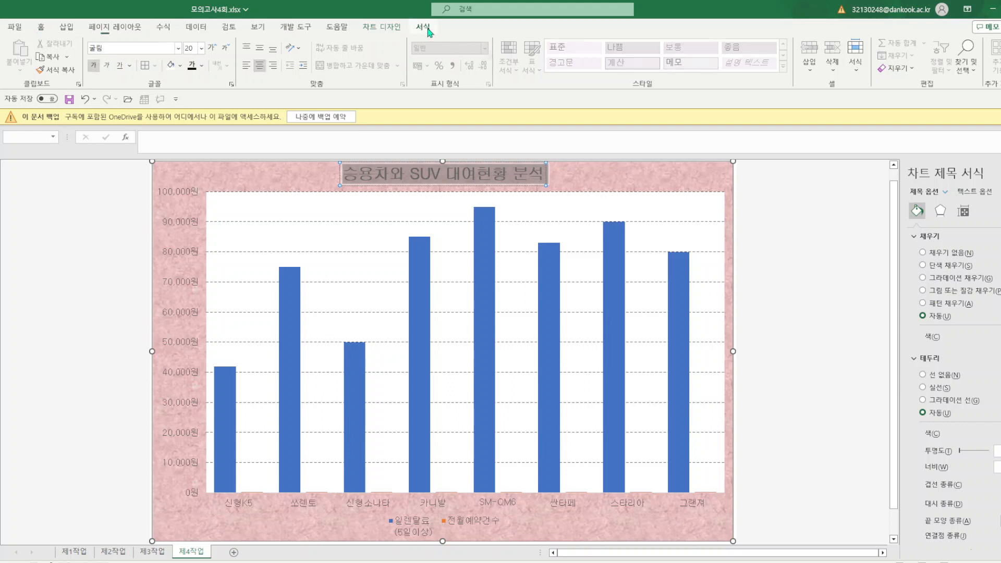
pyautogui.click(420, 43)
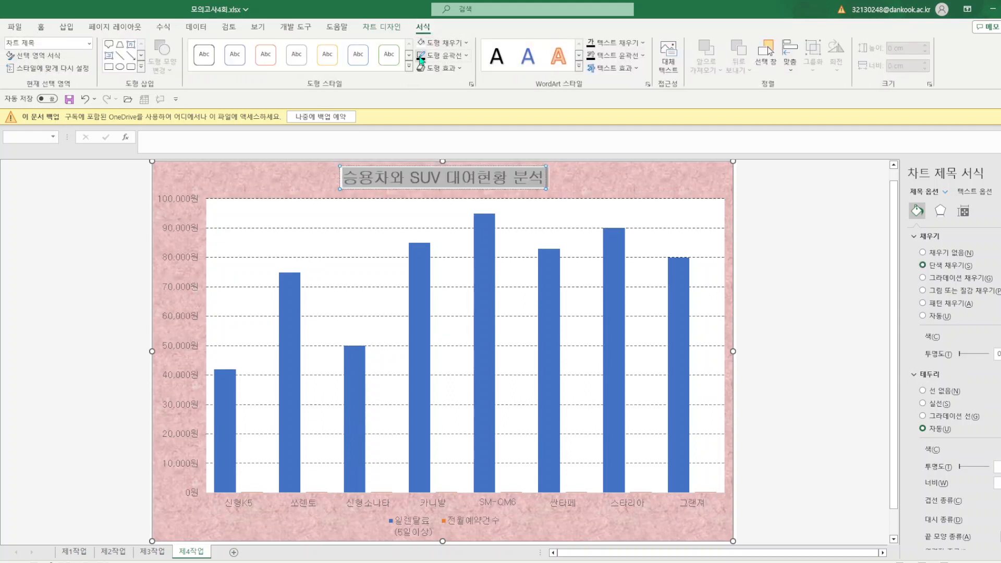
pyautogui.click(420, 56)
pyautogui.click(658, 193)
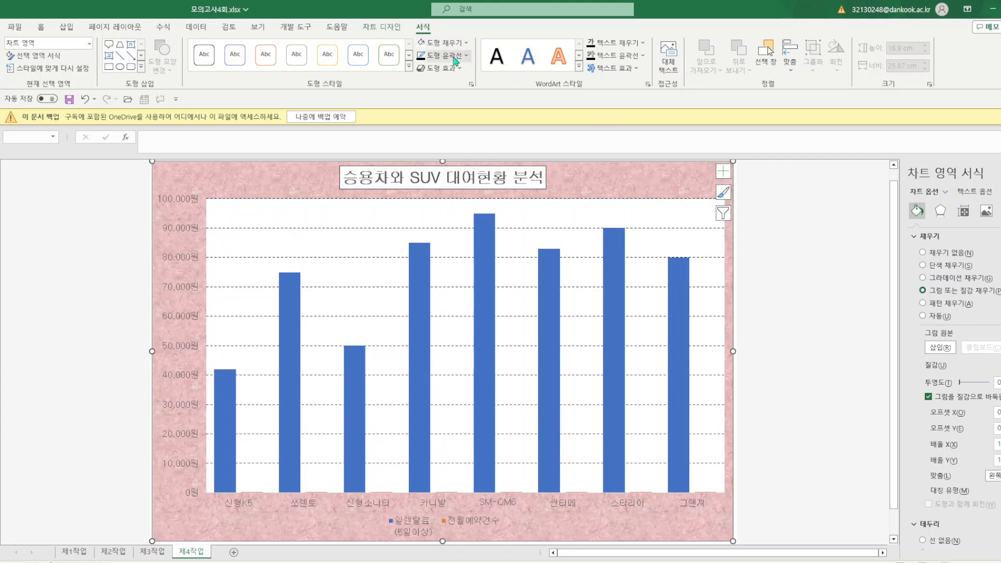
pyautogui.click(420, 56)
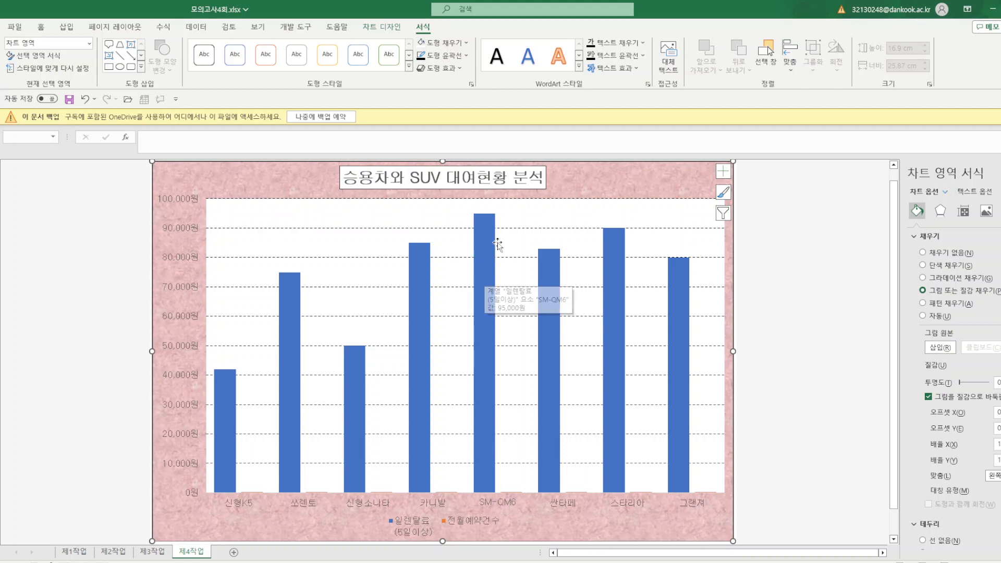
# - Change the 전월예약건수 series to a line with markers (표식이 있는 꺾은선형) plotted on the secondary axis
pyautogui.rightClick(486, 268)
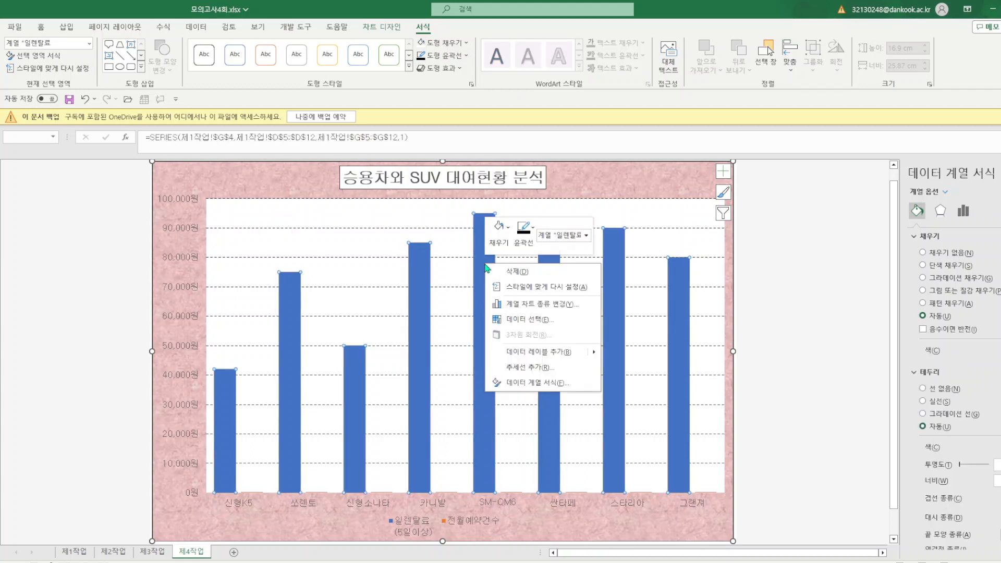
pyautogui.click(528, 311)
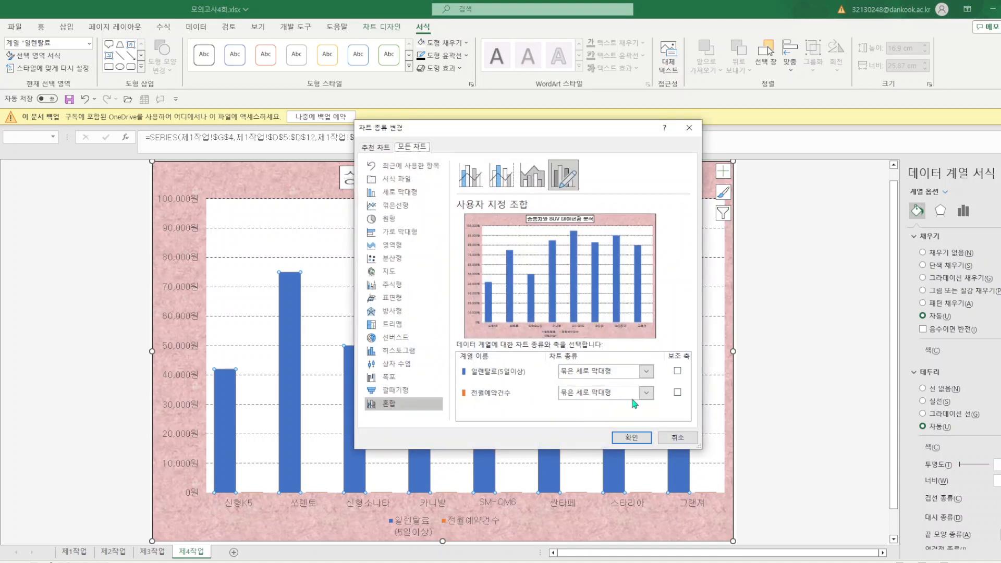
pyautogui.click(649, 395)
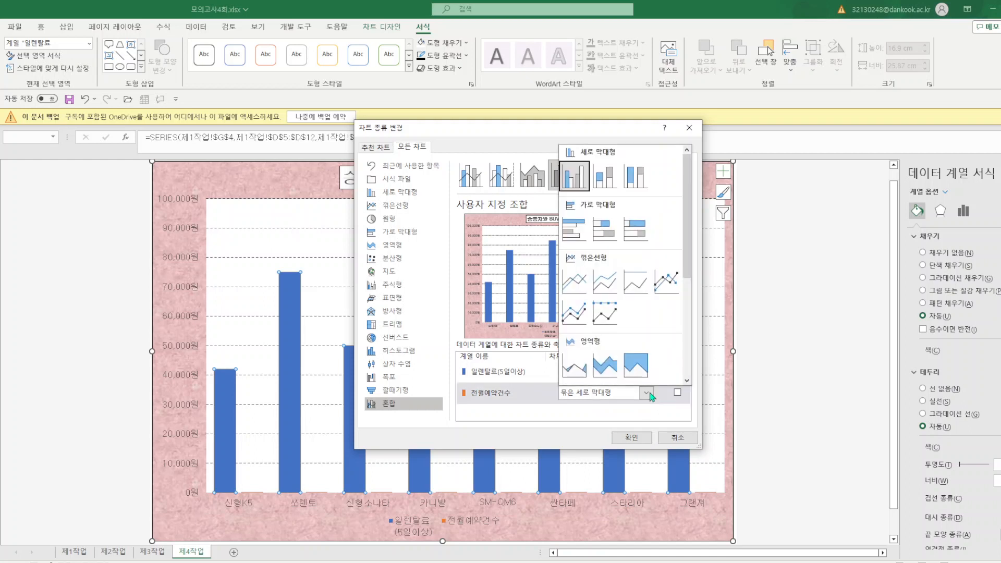
pyautogui.click(669, 284)
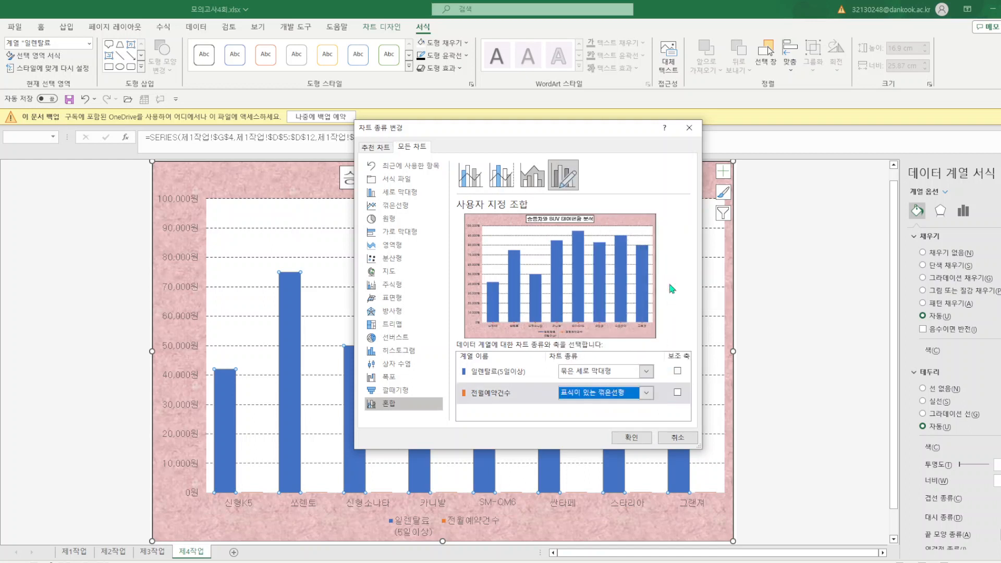
pyautogui.click(631, 437)
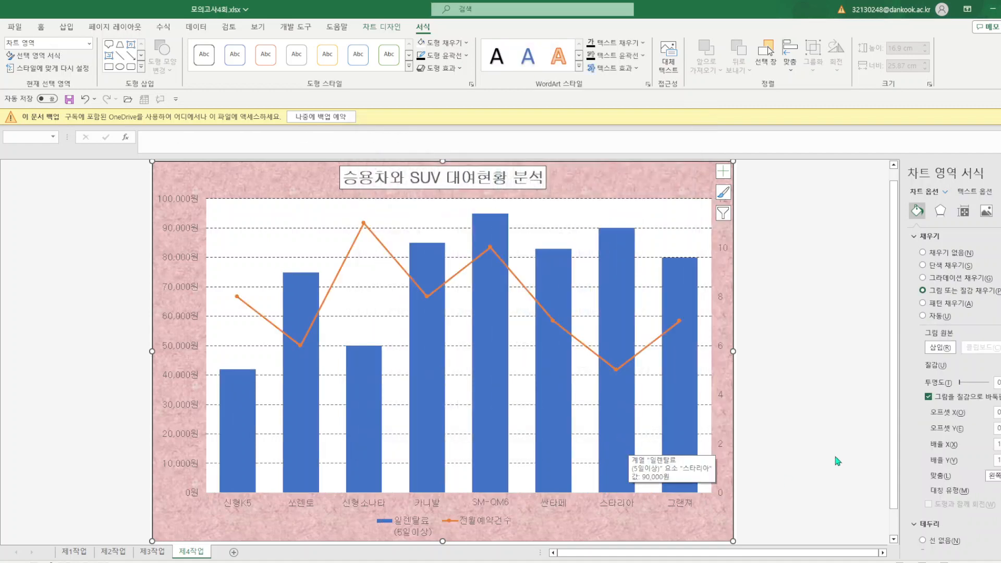
pyautogui.click(838, 460)
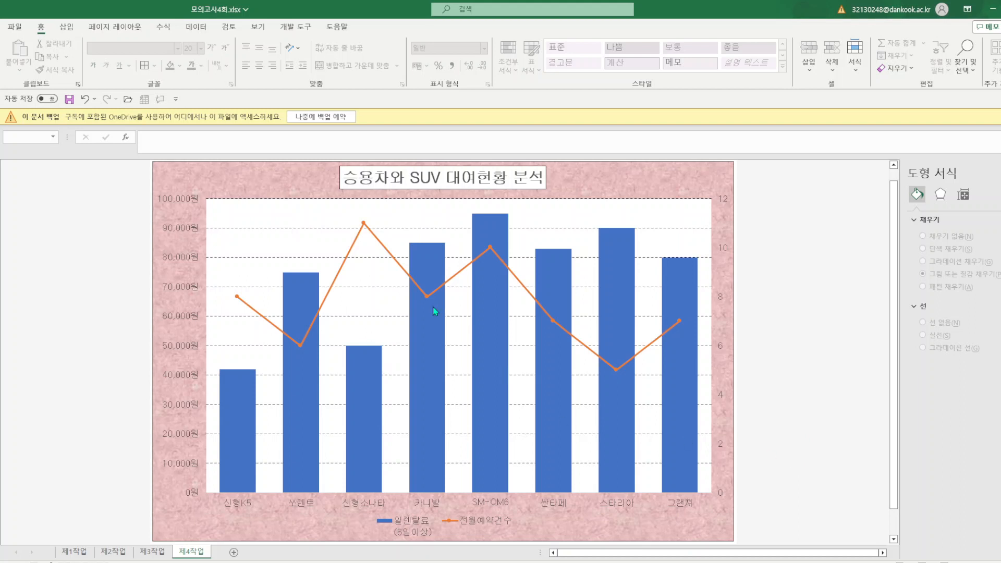
# - Give the 전월예약건수 line built-in diamond markers of size 10
pyautogui.moveTo(428, 300)
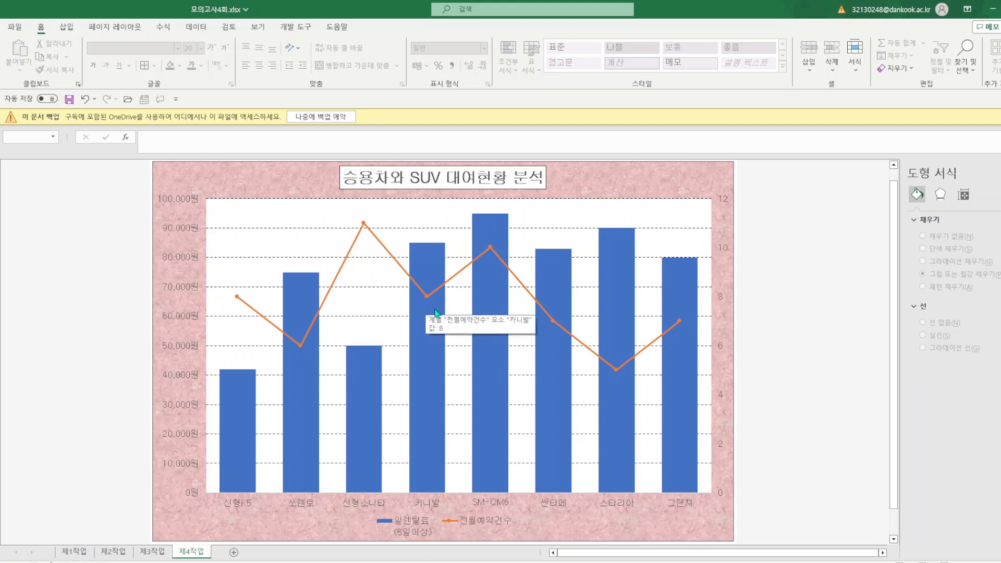
pyautogui.click(427, 297)
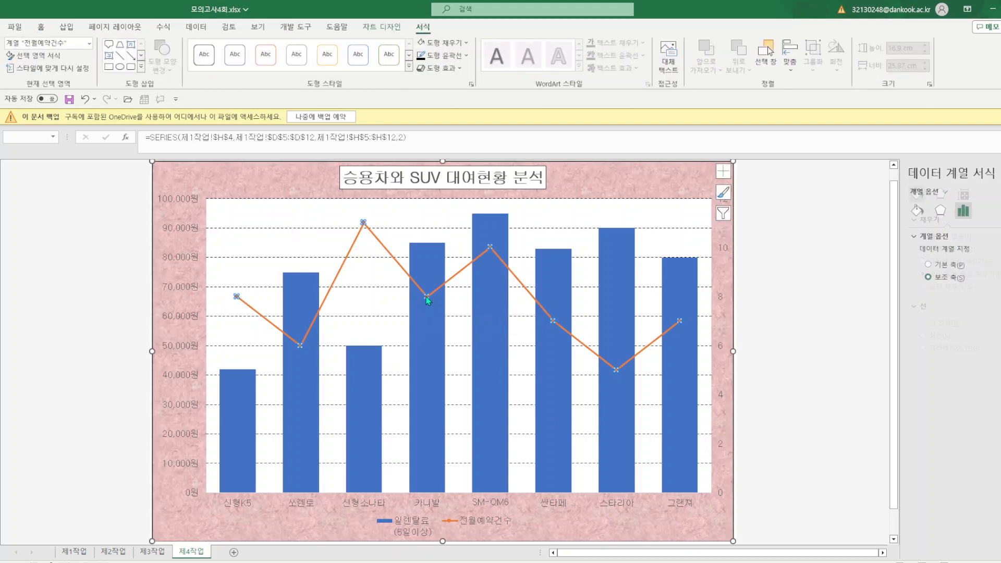
pyautogui.rightClick(428, 300)
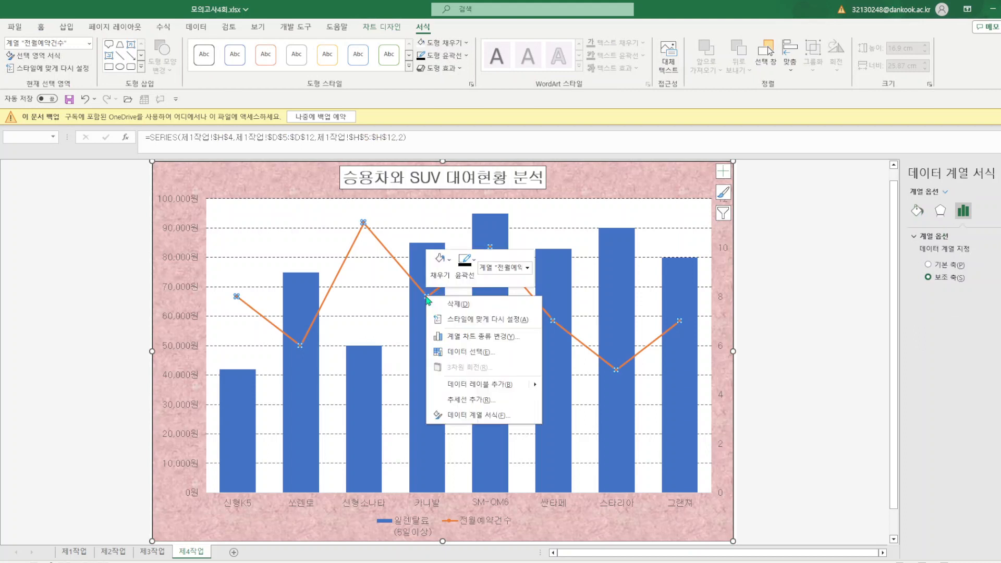
pyautogui.click(482, 416)
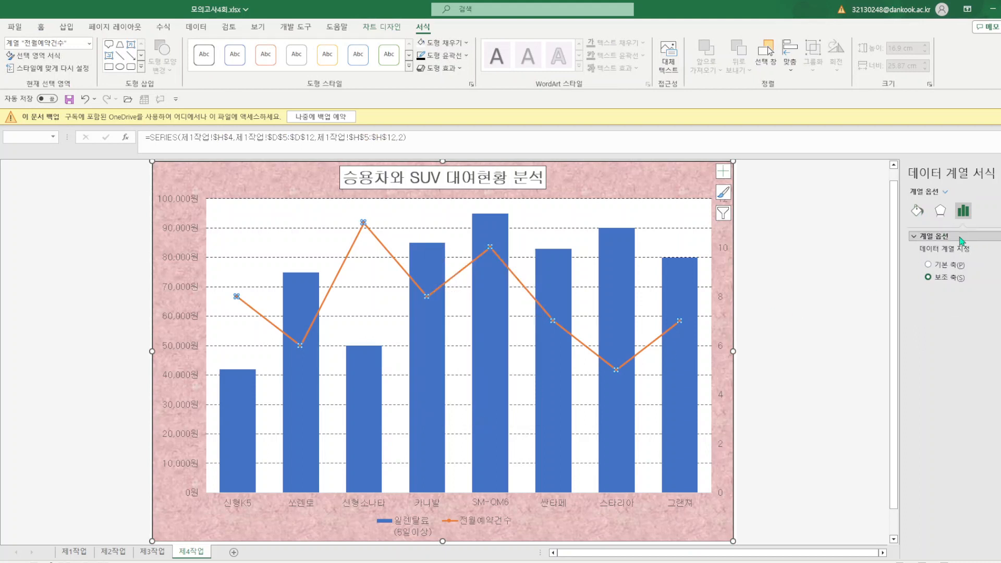
pyautogui.click(917, 210)
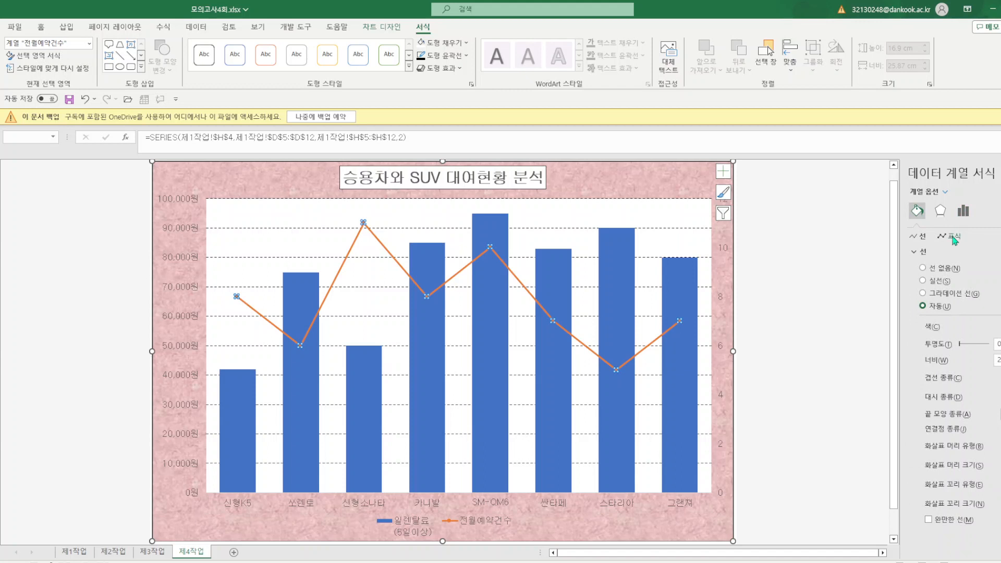
pyautogui.click(951, 235)
pyautogui.click(934, 252)
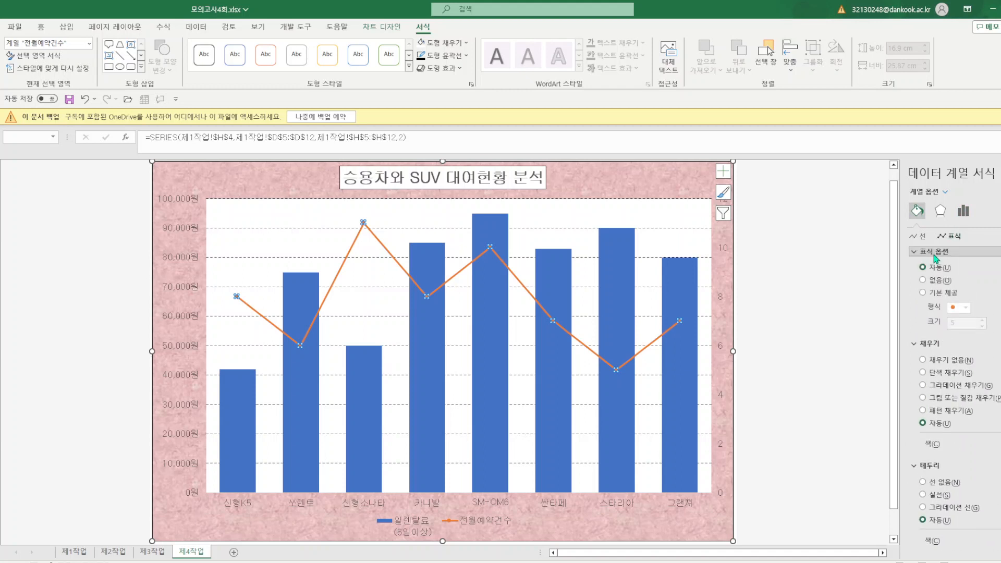
pyautogui.click(923, 292)
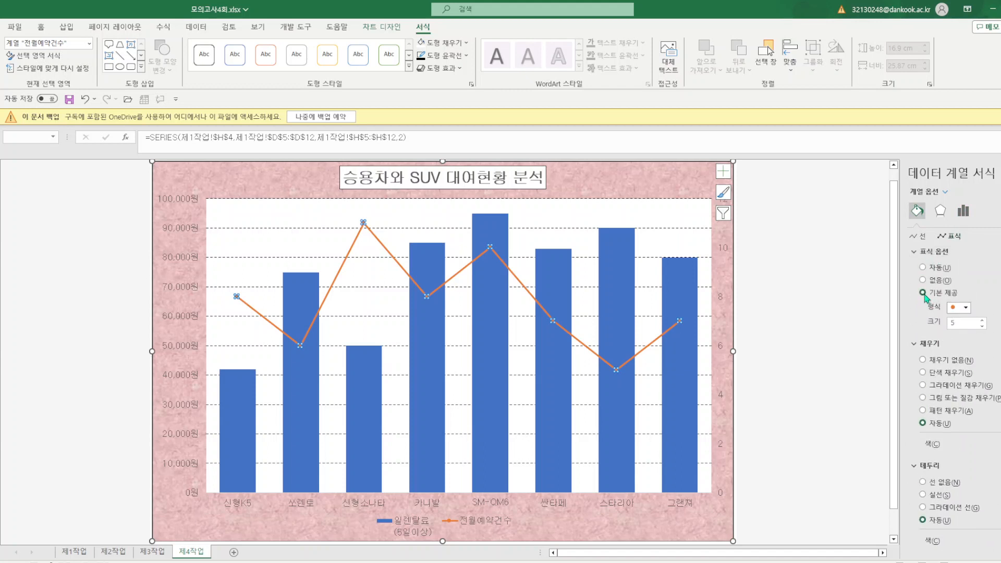
pyautogui.click(966, 307)
pyautogui.click(957, 335)
pyautogui.doubleClick(954, 322)
pyautogui.press('Return')
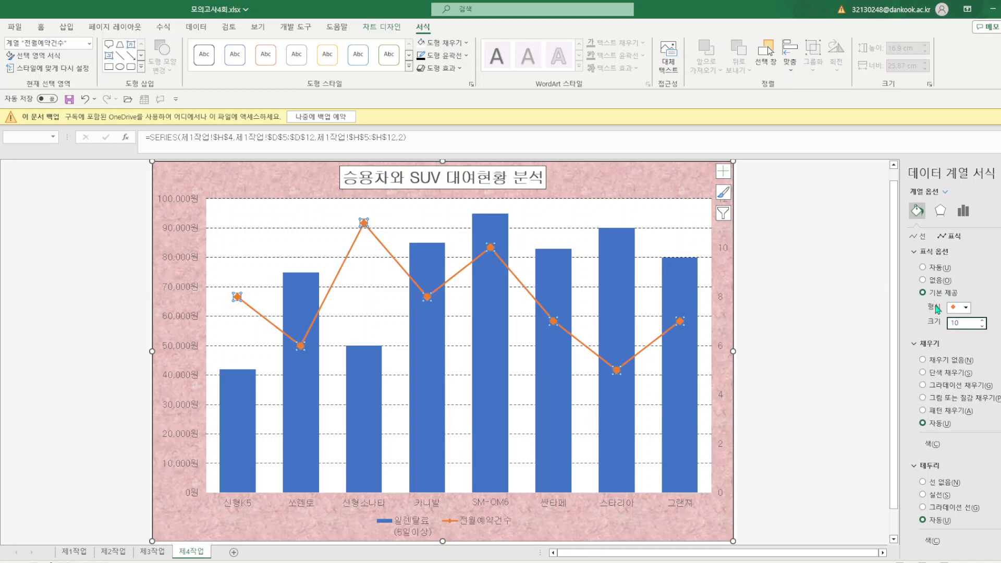
pyautogui.click(787, 360)
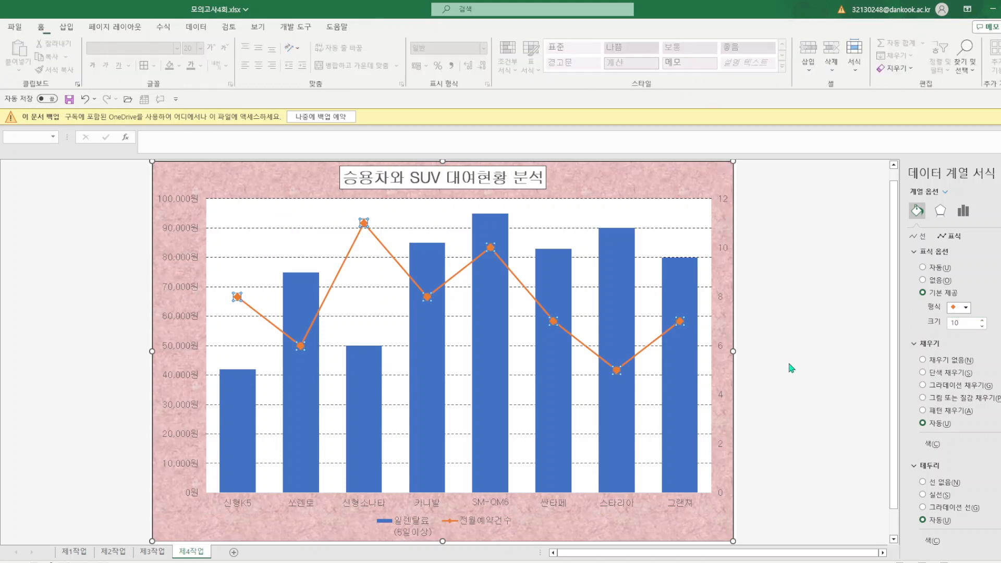
# - Exclude the categories 카니발 and 스타리아 from the chart's source data
pyautogui.rightClick(685, 184)
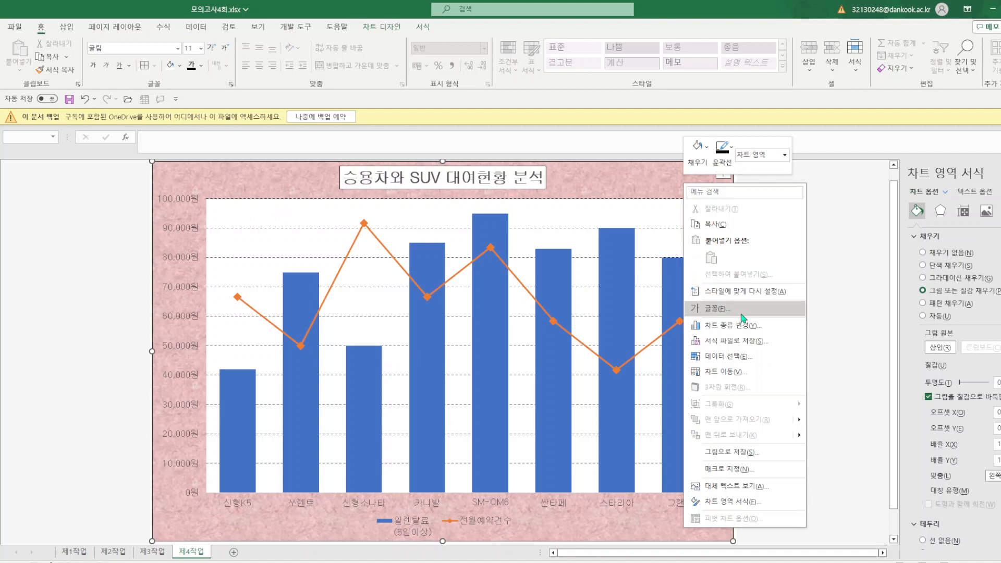
pyautogui.click(744, 358)
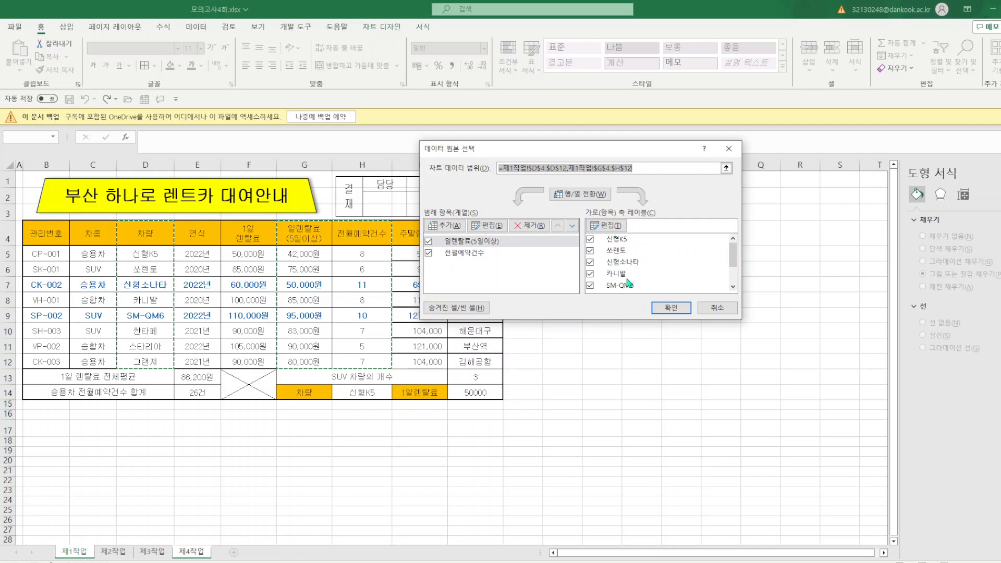
pyautogui.click(590, 273)
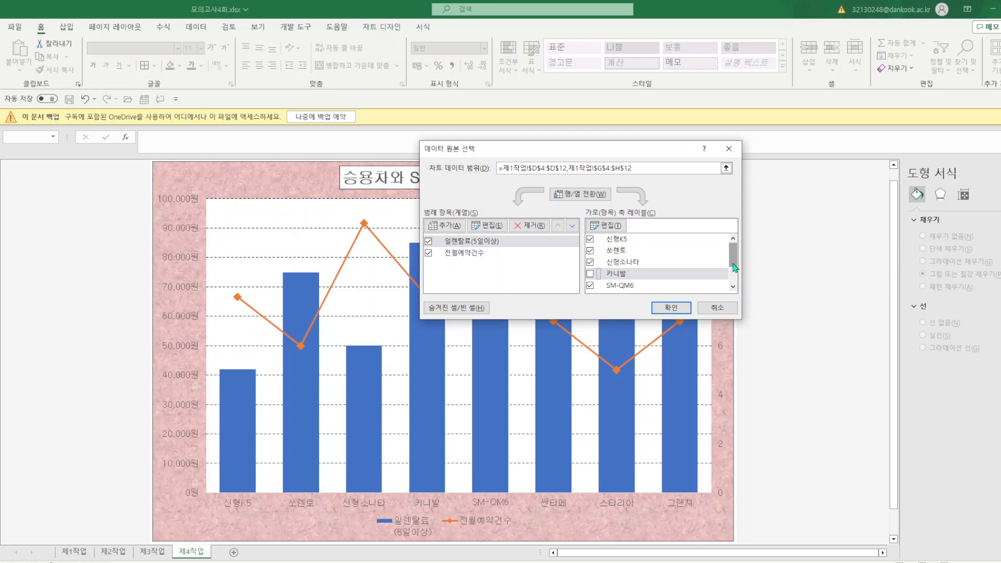
pyautogui.moveTo(734, 267); pyautogui.dragTo(732, 279)
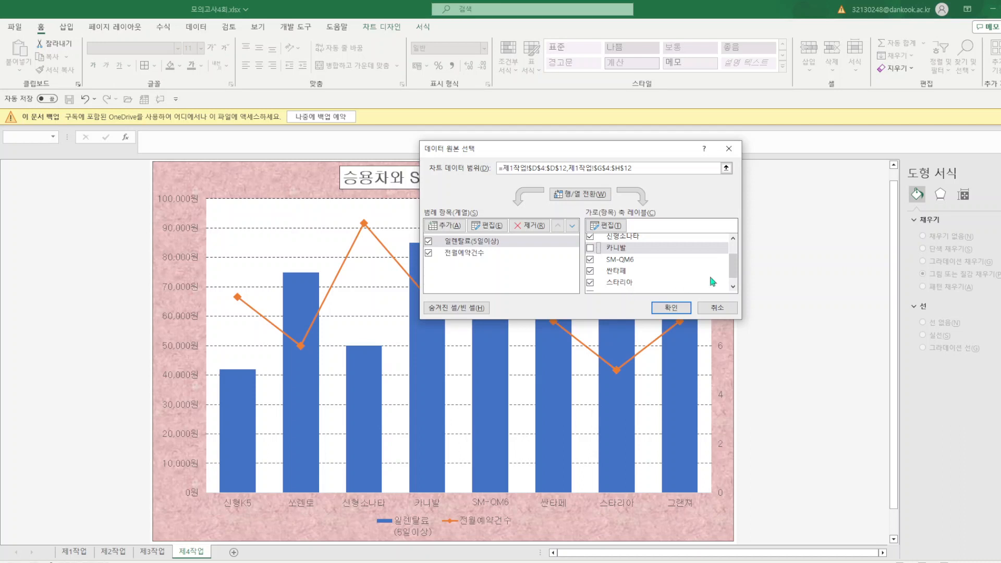
pyautogui.click(597, 286)
pyautogui.click(679, 310)
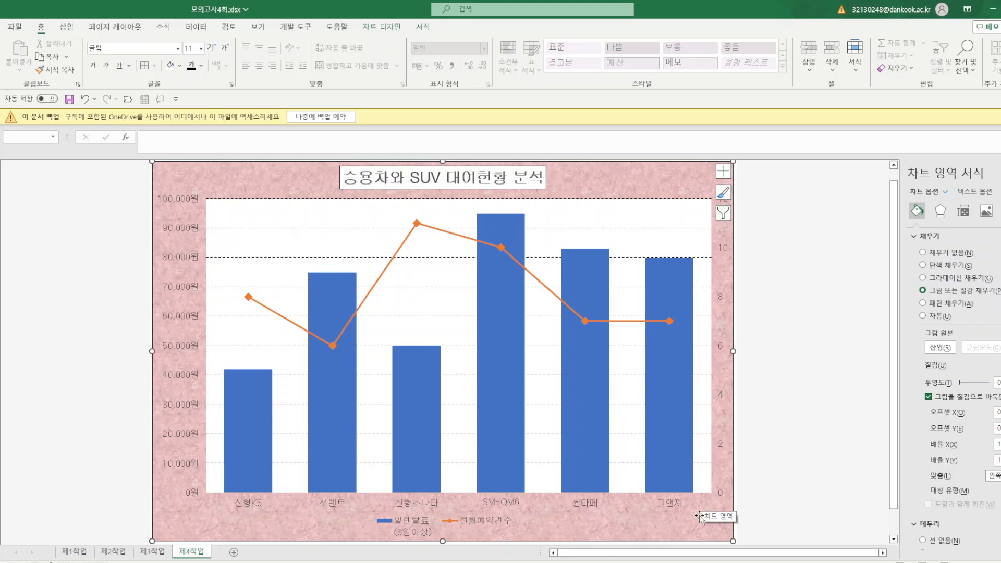
# - Replace the column series' cell-linked name with the one-line text 일렌탈료(5일이상) in the chart's source data, and save the workbook
pyautogui.rightClick(418, 527)
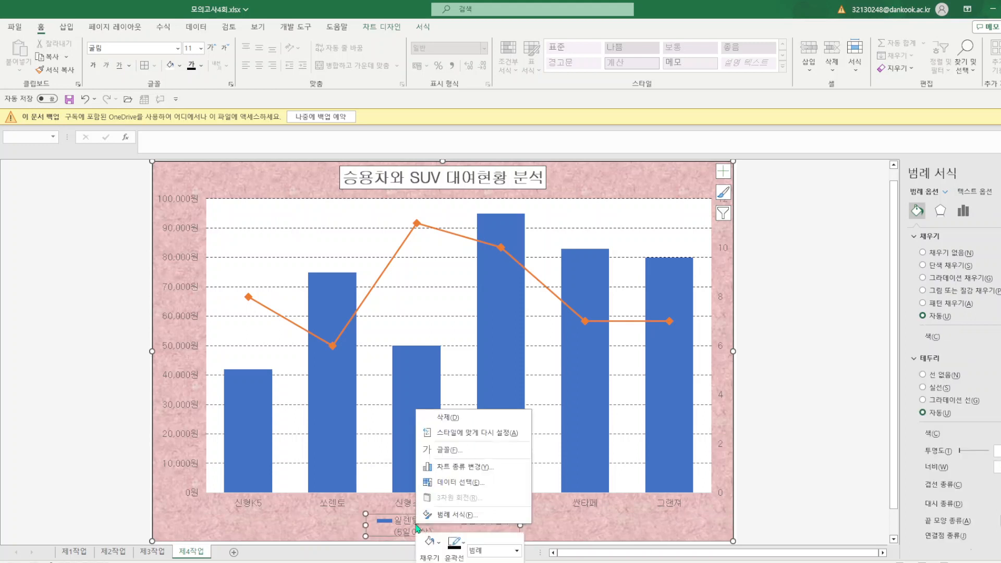
pyautogui.click(454, 481)
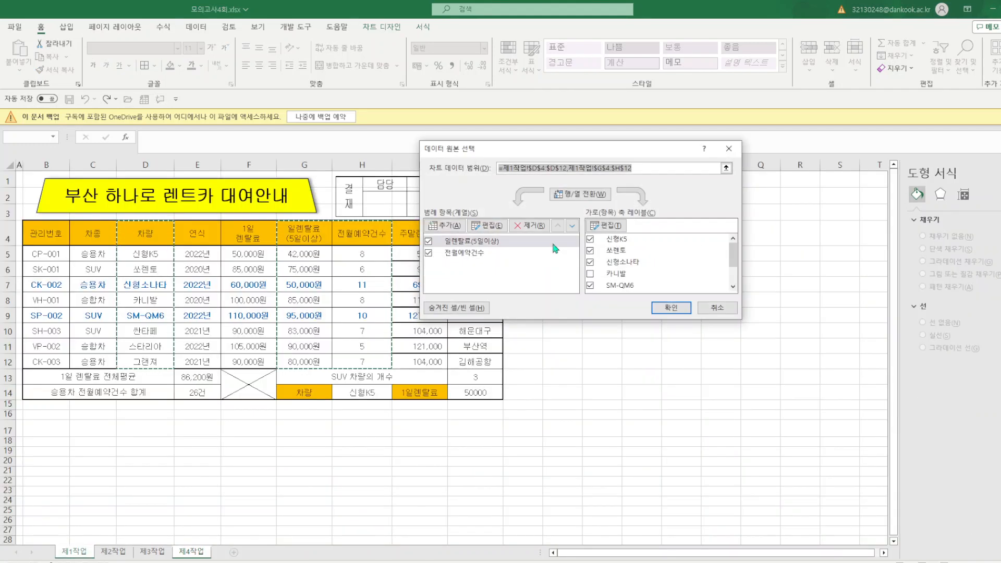
pyautogui.click(479, 243)
pyautogui.click(495, 228)
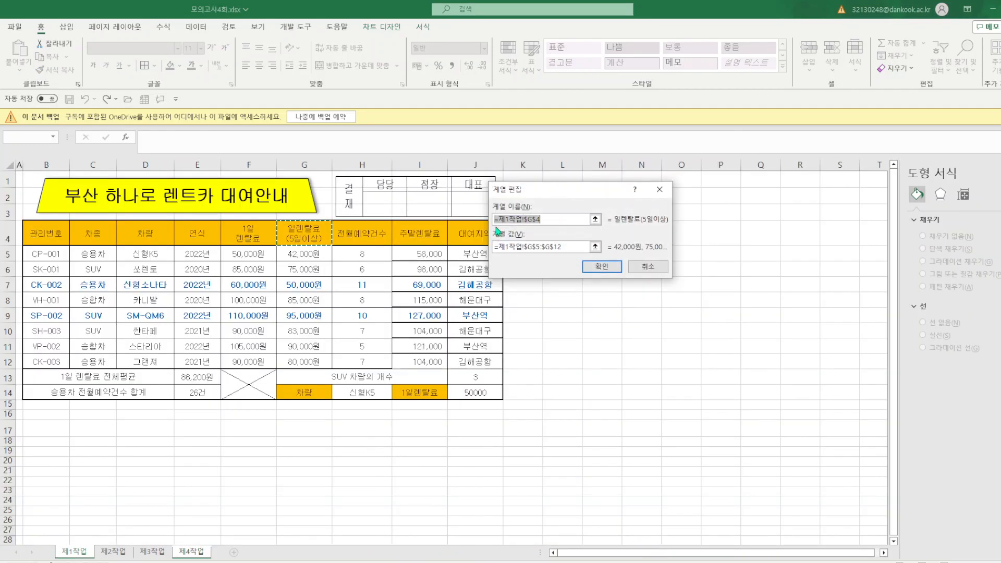
pyautogui.write('일렌')
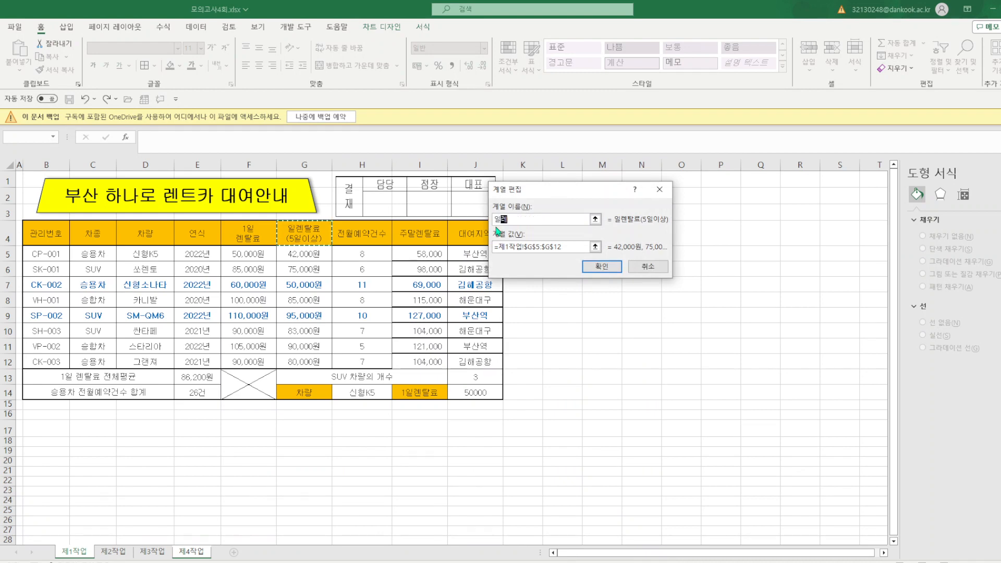
pyautogui.write('ㅌ')
pyautogui.write('탈료(')
pyautogui.write('5일이상')
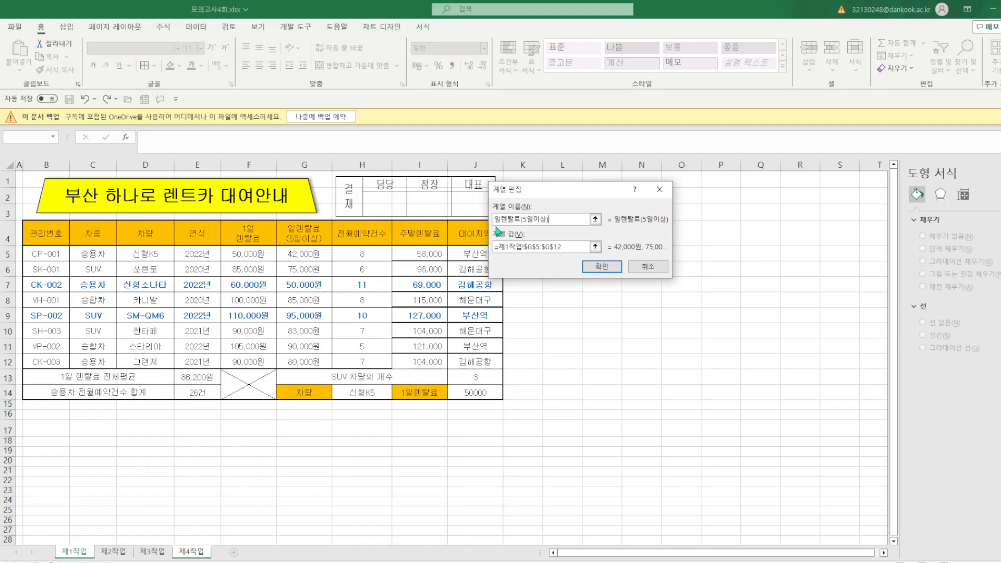
pyautogui.click(602, 267)
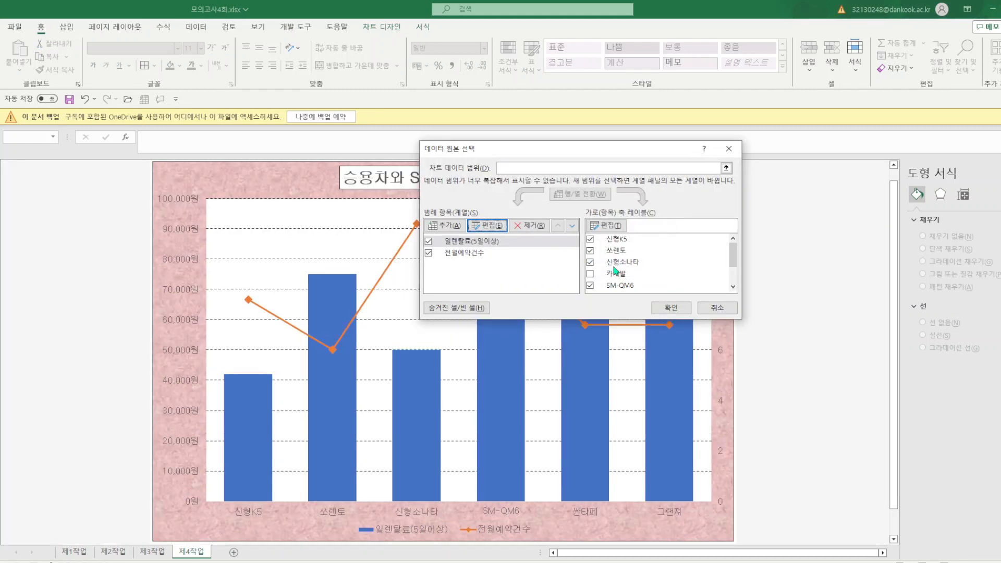
pyautogui.click(669, 308)
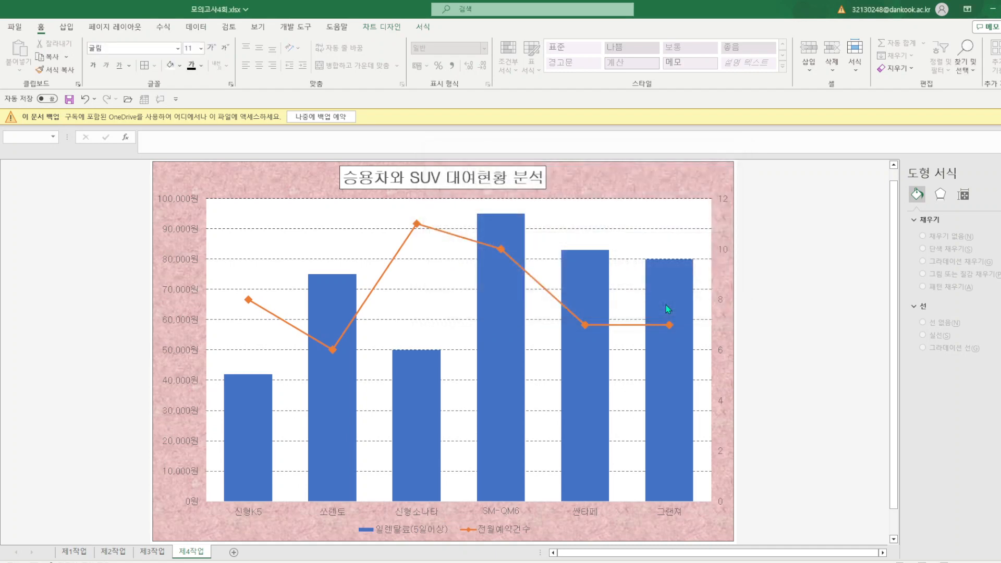
pyautogui.click(806, 467)
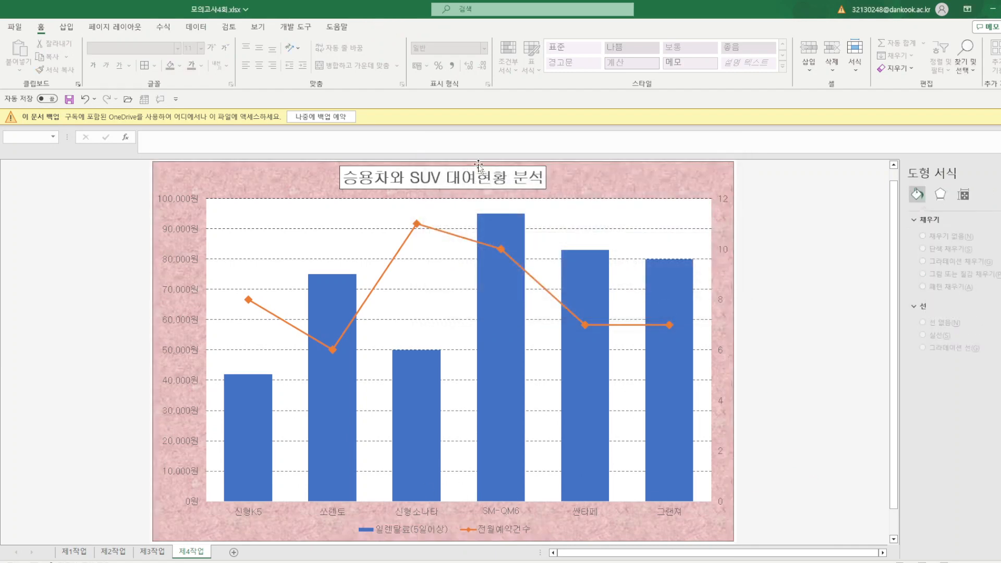
pyautogui.click(69, 99)
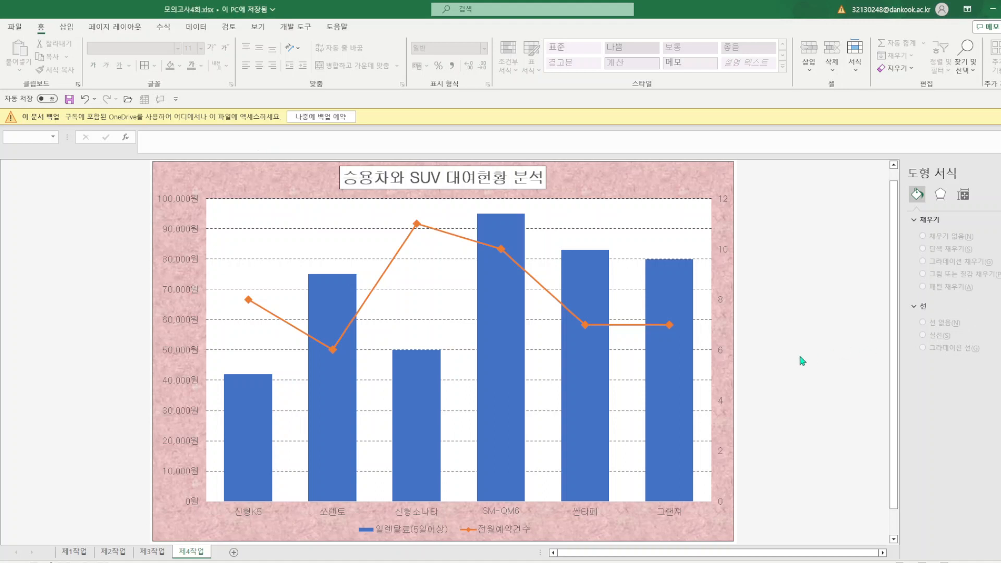
# - Apply a solid outline to the secondary vertical axis, the primary vertical axis and the horizontal category axis
pyautogui.click(717, 252)
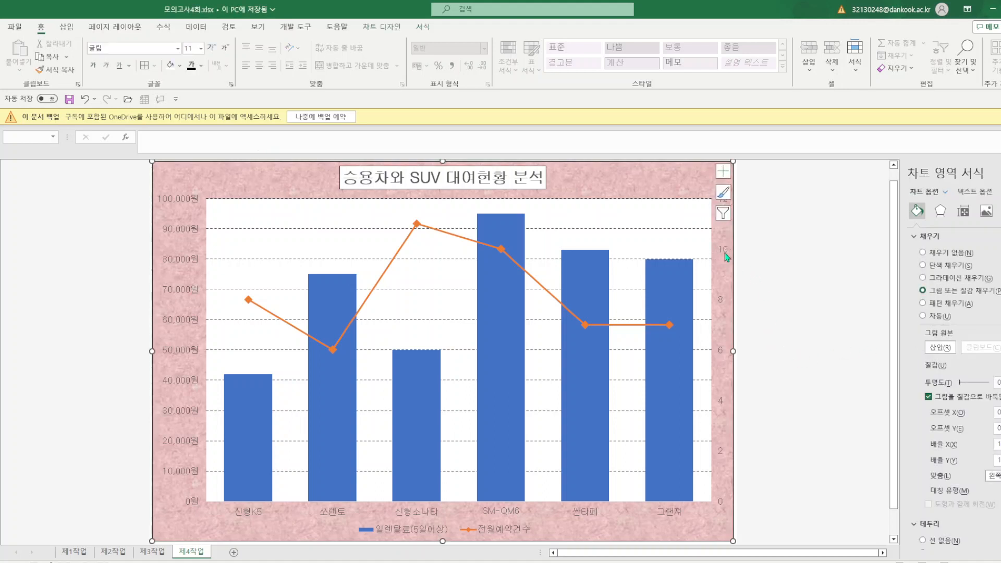
pyautogui.click(717, 252)
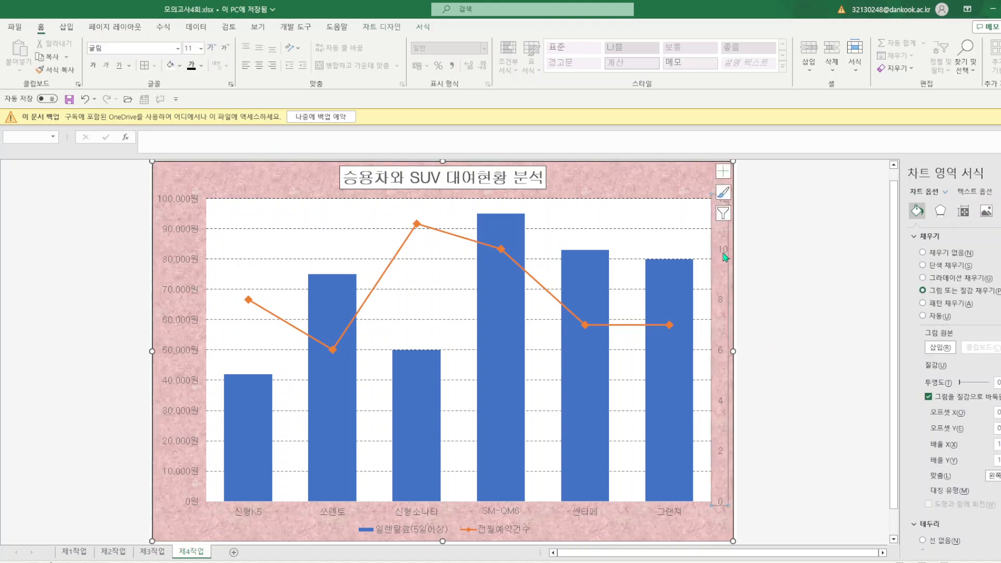
pyautogui.click(423, 27)
pyautogui.click(440, 57)
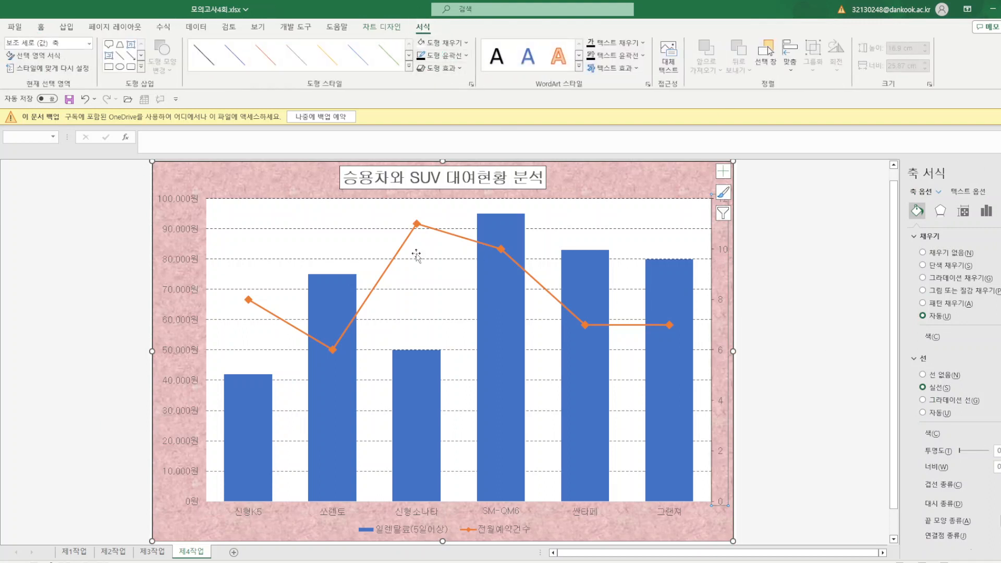
pyautogui.click(169, 236)
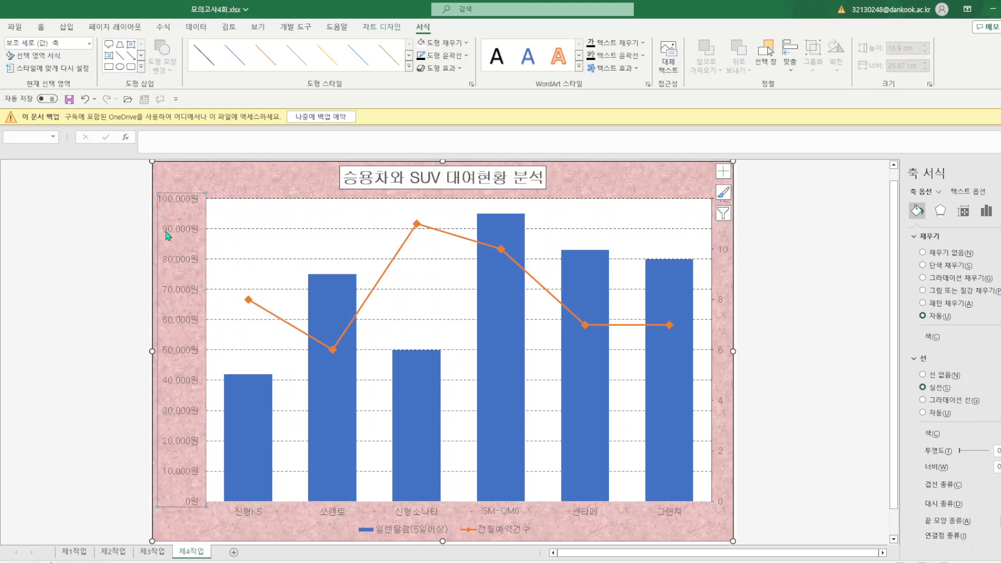
pyautogui.click(421, 55)
pyautogui.click(423, 521)
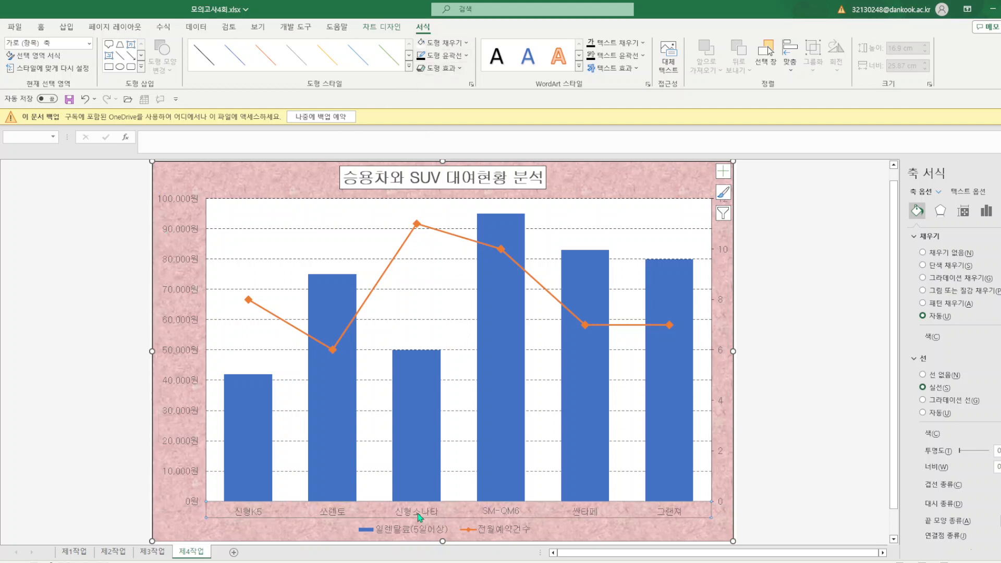
pyautogui.click(420, 55)
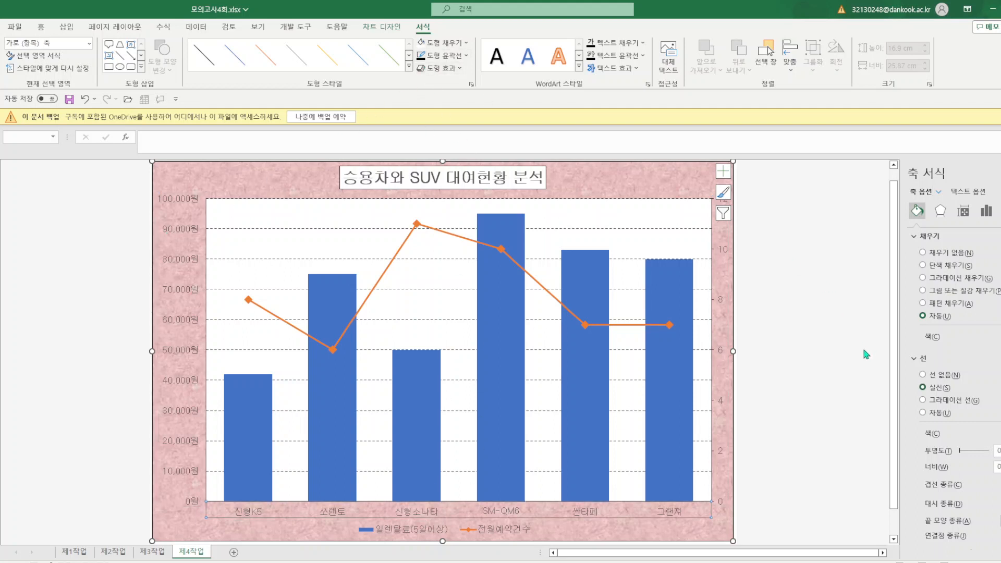
pyautogui.click(788, 354)
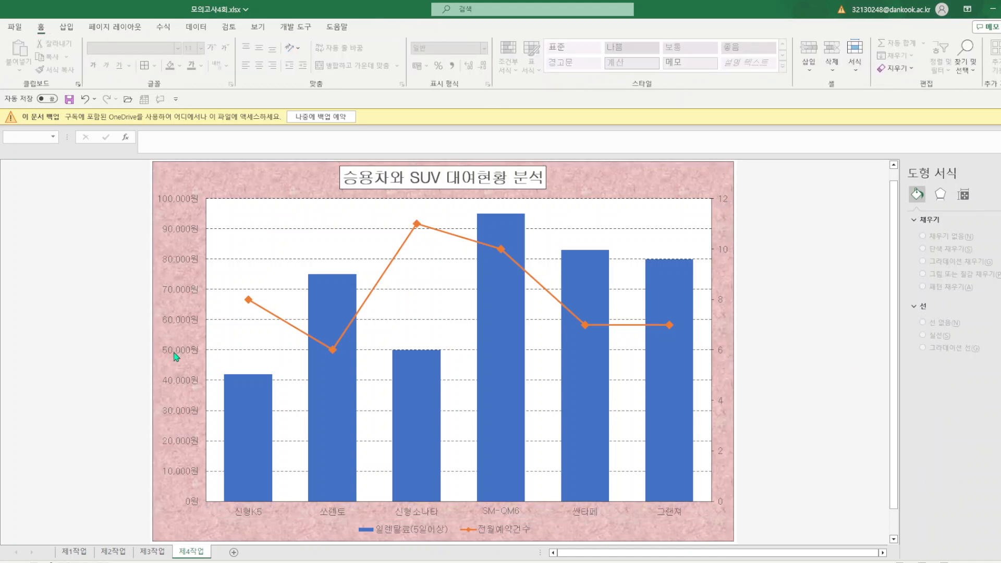
# - Set the primary vertical axis maximum to 120000 and its major unit to 30000
pyautogui.rightClick(181, 319)
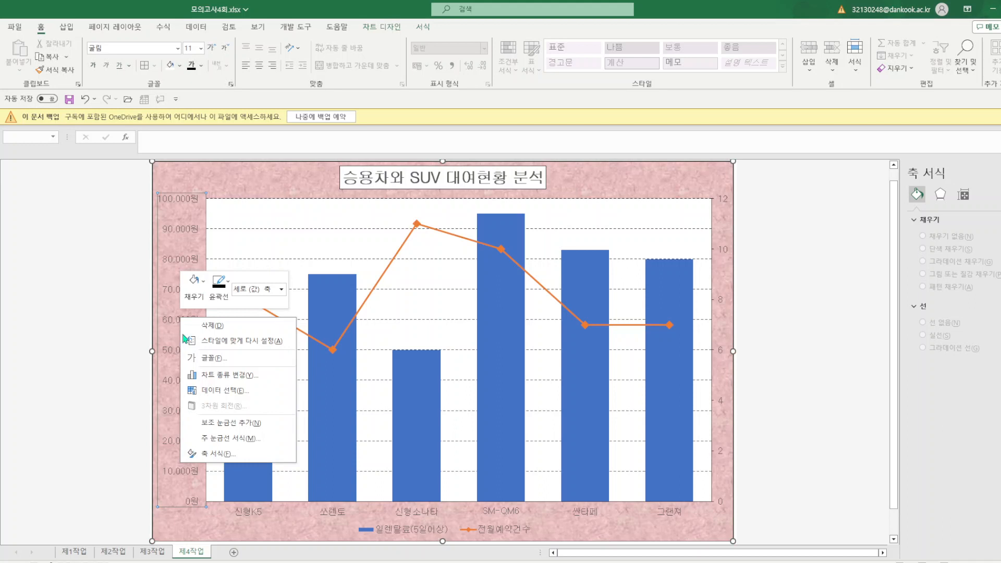
pyautogui.click(211, 453)
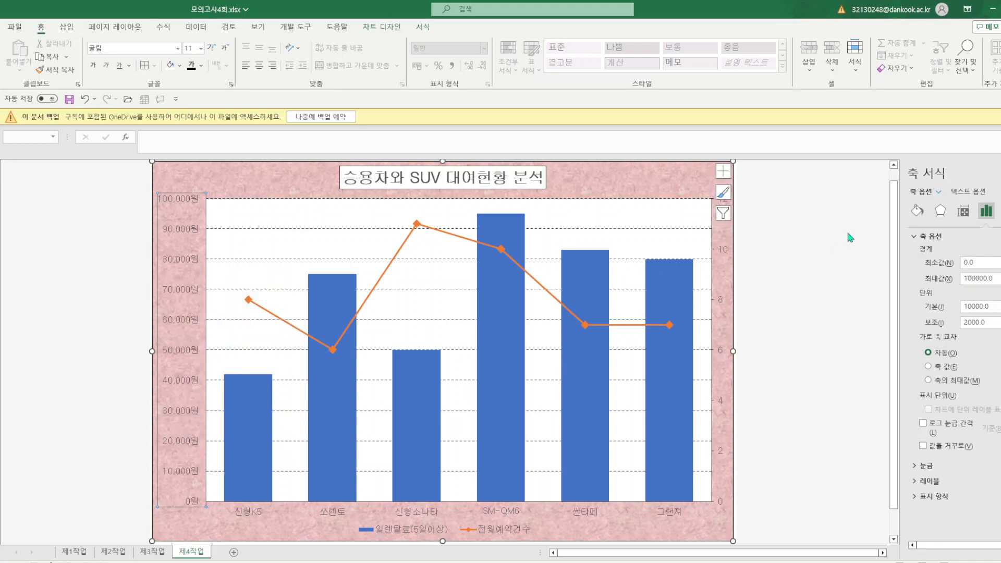
pyautogui.click(973, 278)
pyautogui.click(972, 278)
pyautogui.press('BackSpace')
pyautogui.write('2')
pyautogui.click(966, 306)
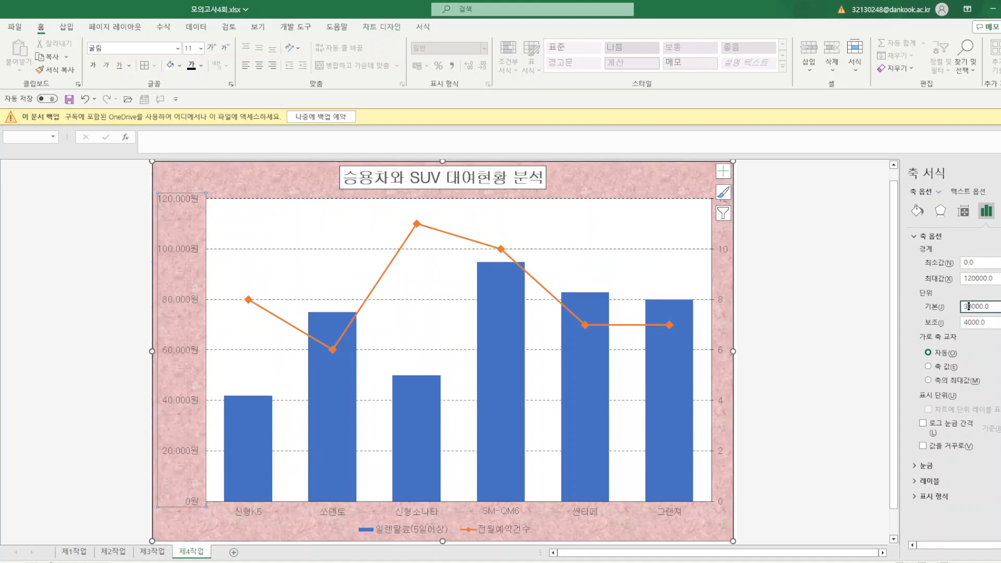
pyautogui.press('Return')
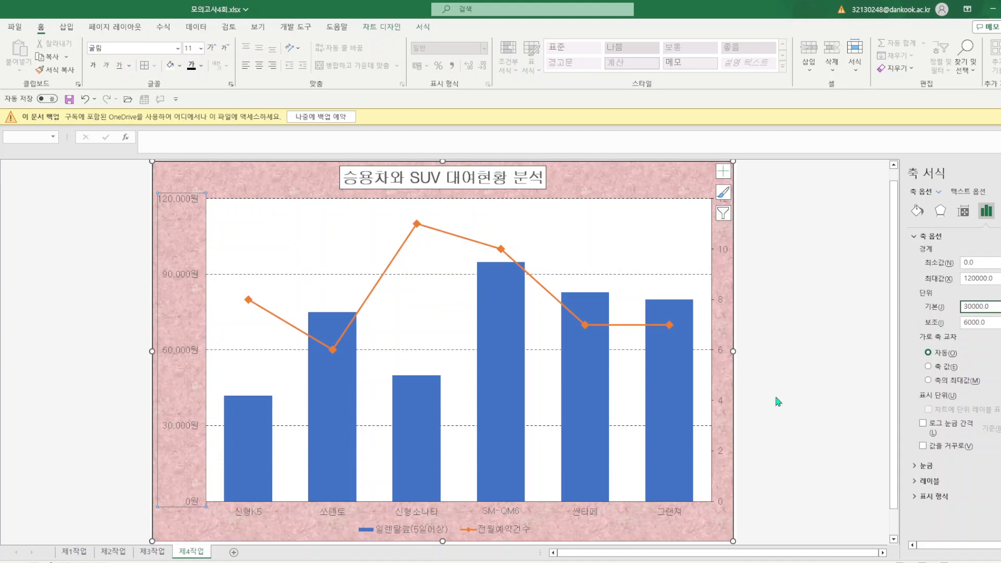
pyautogui.click(801, 403)
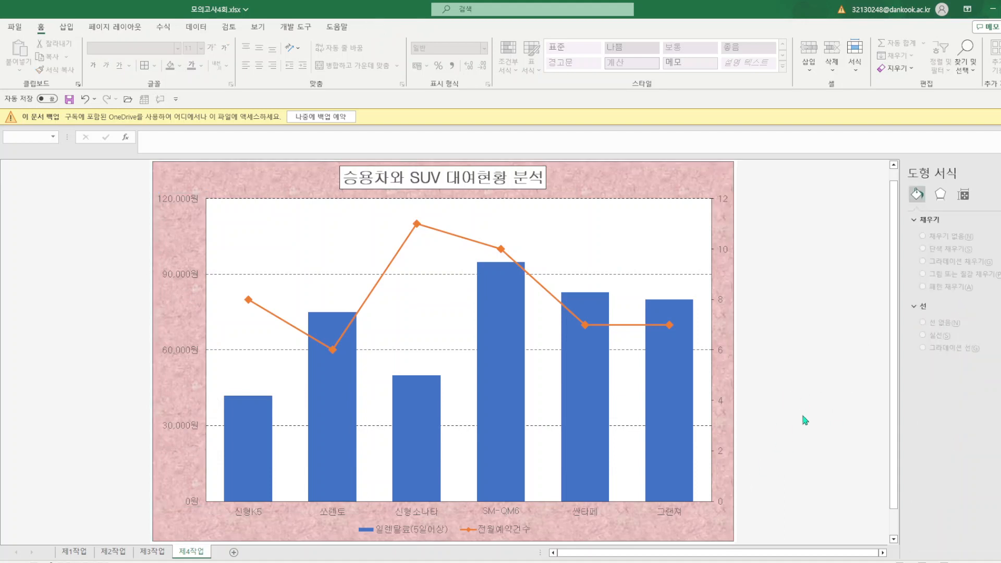
# - Format the secondary vertical axis numbers as accounting (회계) with no currency symbol (없음), and save the workbook
pyautogui.click(722, 507)
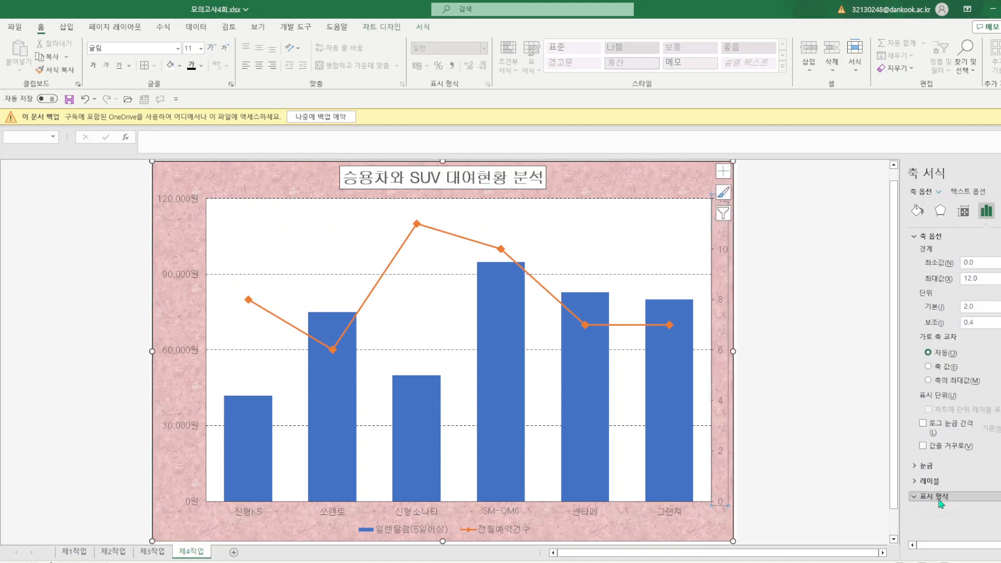
pyautogui.click(931, 496)
pyautogui.click(953, 522)
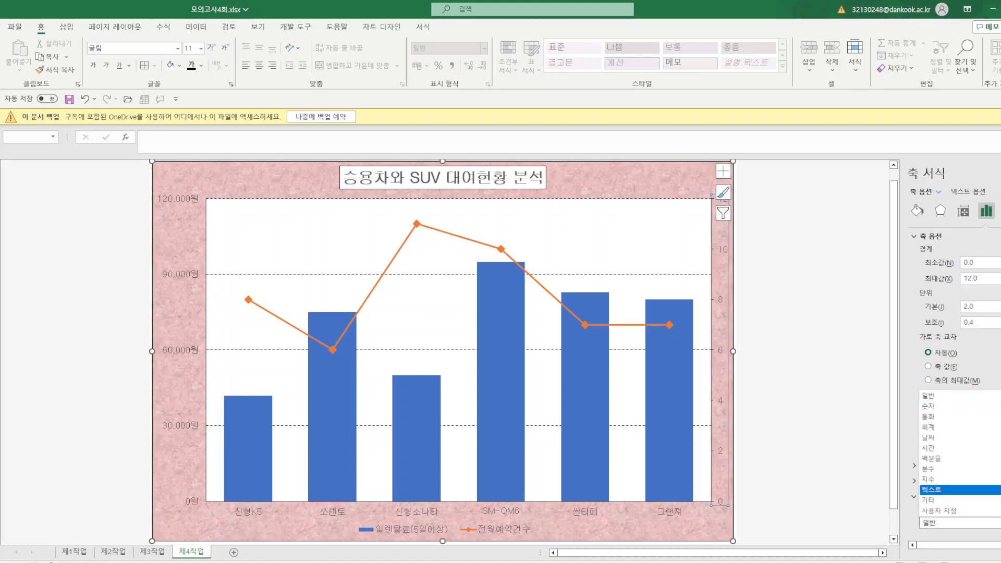
pyautogui.click(958, 428)
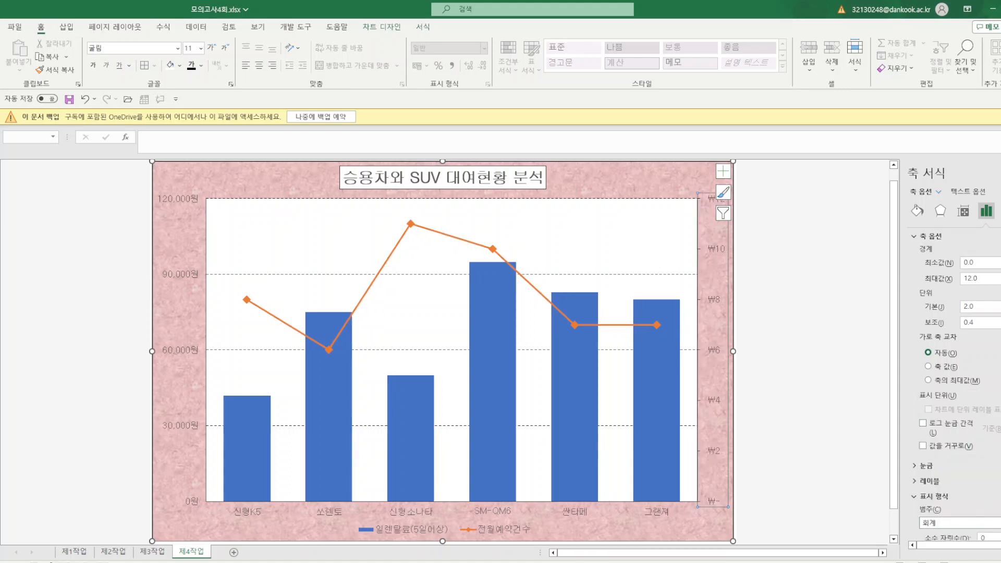
pyautogui.scroll(-3, 959, 385)
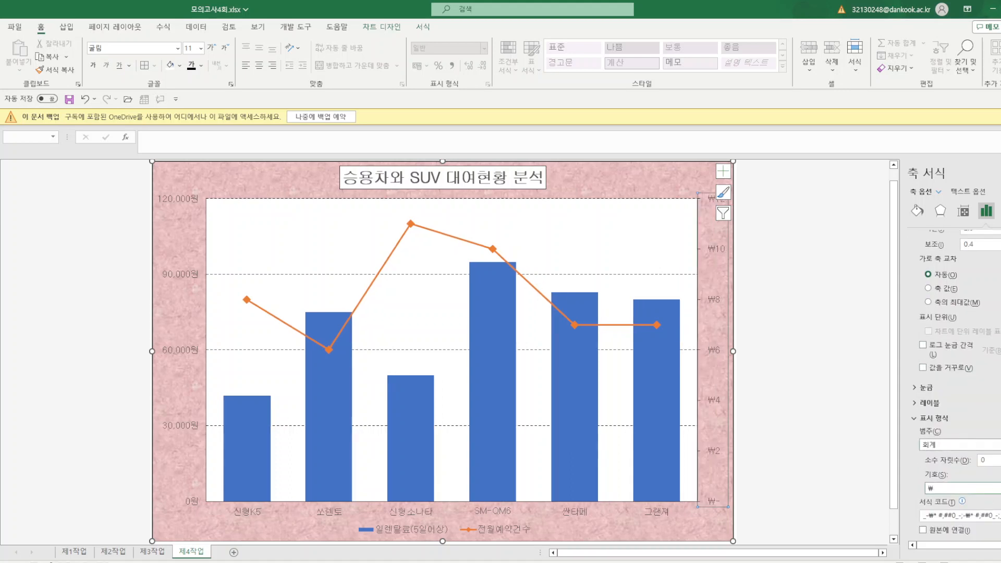
pyautogui.click(964, 487)
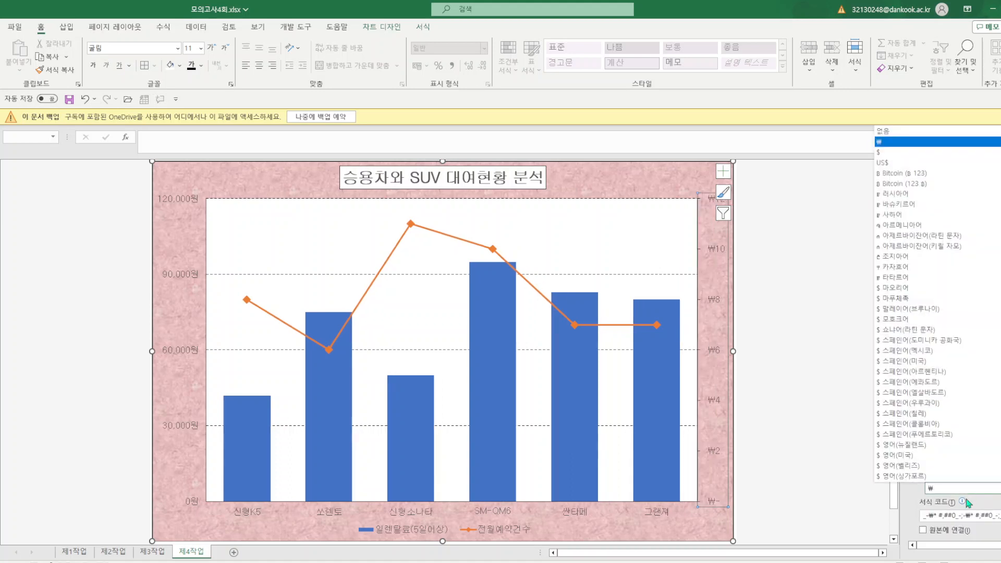
pyautogui.click(880, 134)
pyautogui.click(793, 481)
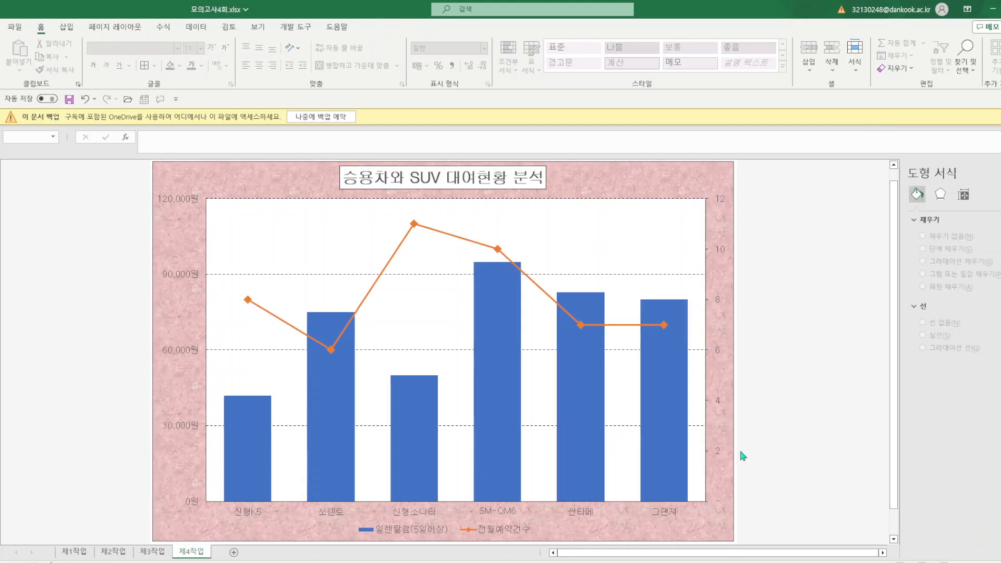
pyautogui.click(69, 101)
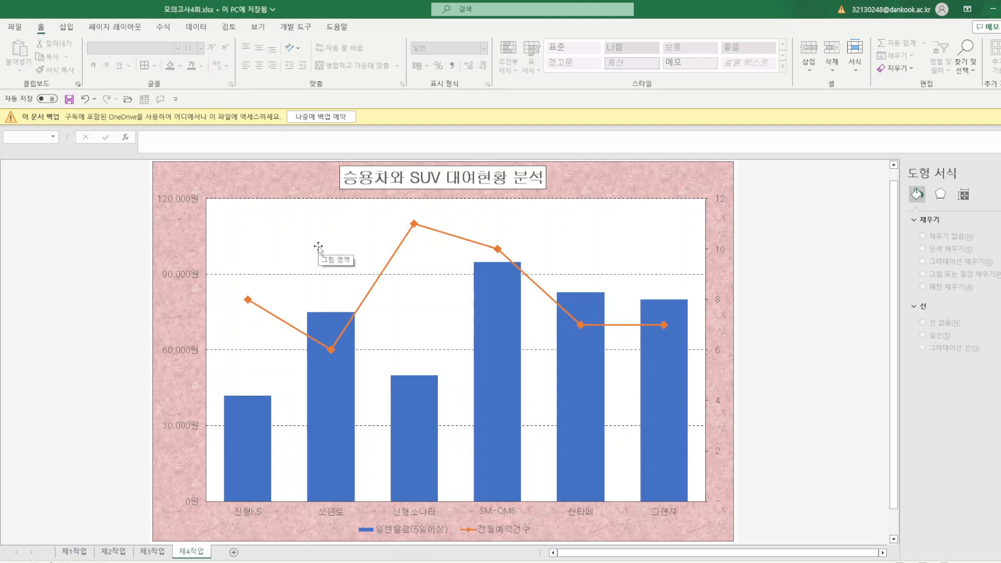
# - Add a data label to only the 쏘렌토 column of the 일렌탈료(5일이상) series
pyautogui.click(329, 328)
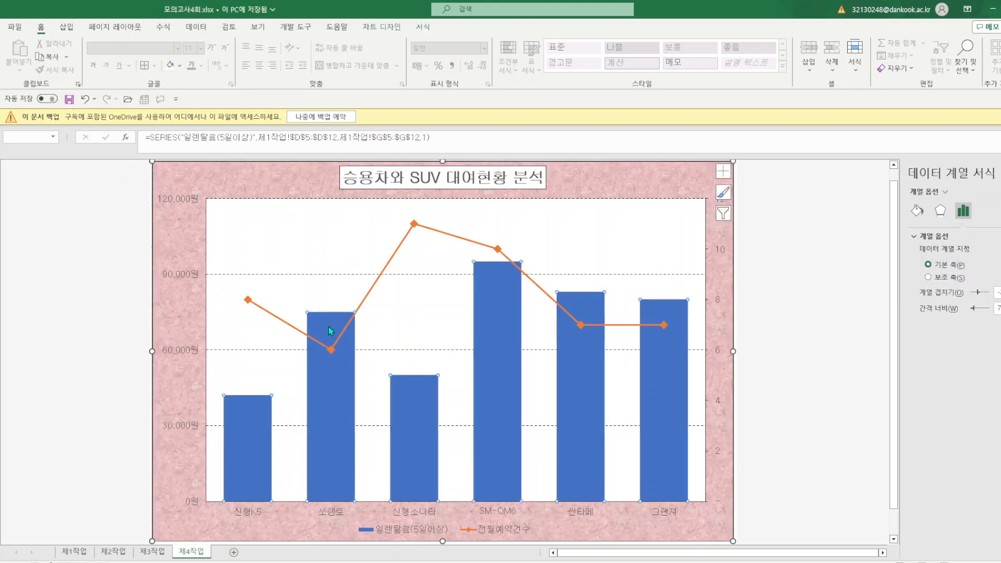
pyautogui.click(329, 330)
pyautogui.rightClick(329, 330)
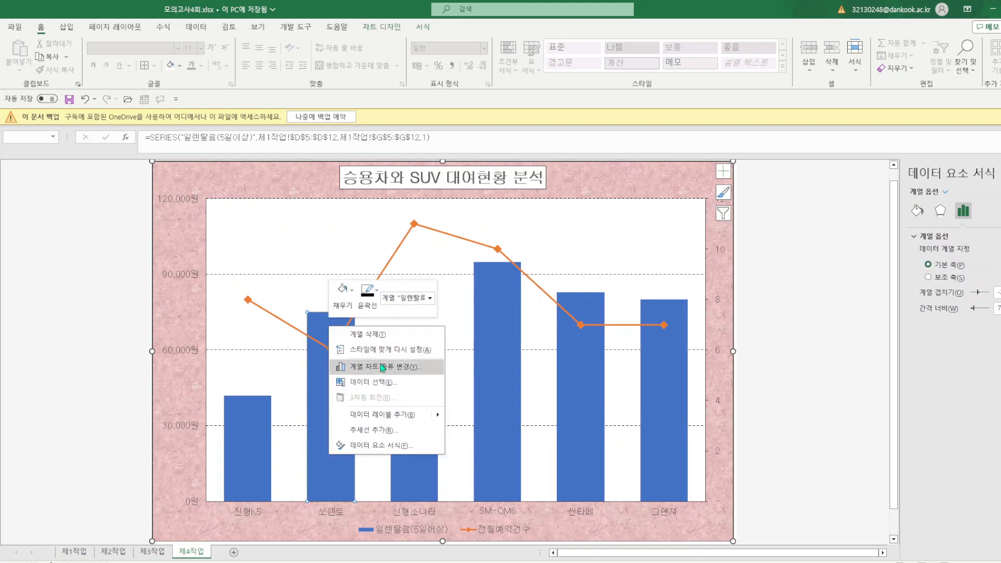
pyautogui.click(389, 415)
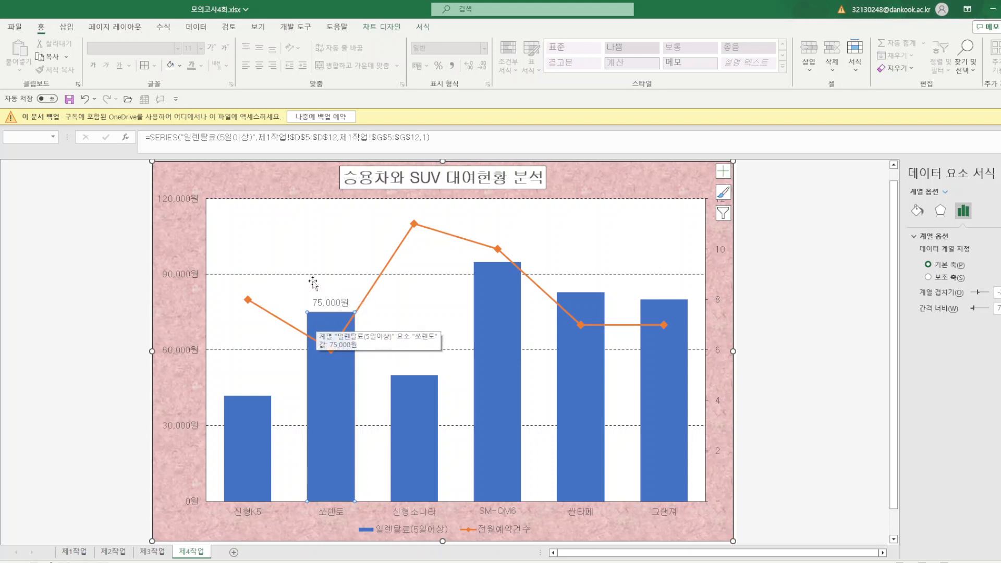
pyautogui.click(304, 195)
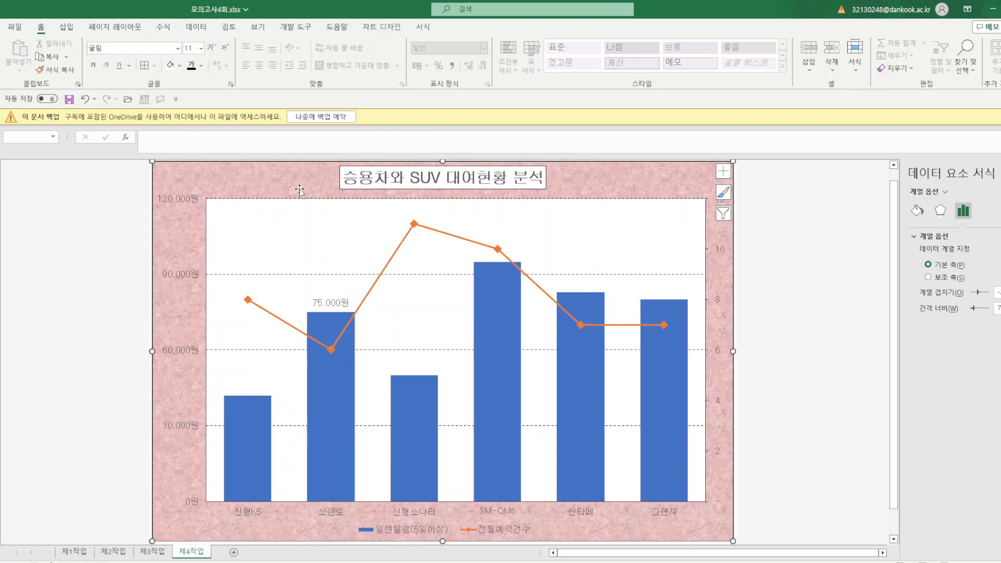
# - Draw a rounded rectangular speech-bubble callout about 3.9 cm wide and 1.2 cm high above the 신형K5 and 쏘렌토 columns
pyautogui.click(66, 27)
pyautogui.click(138, 60)
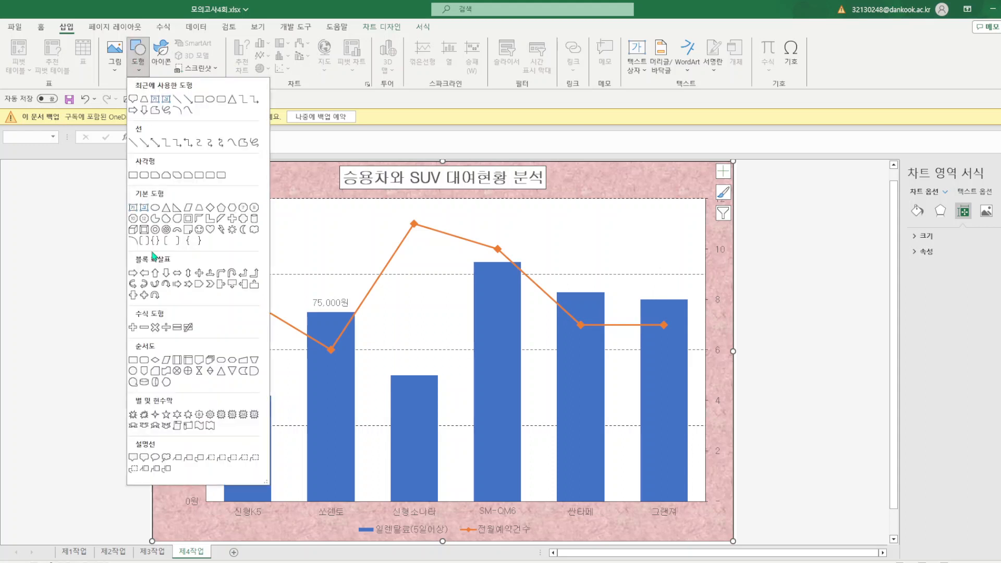
pyautogui.click(142, 458)
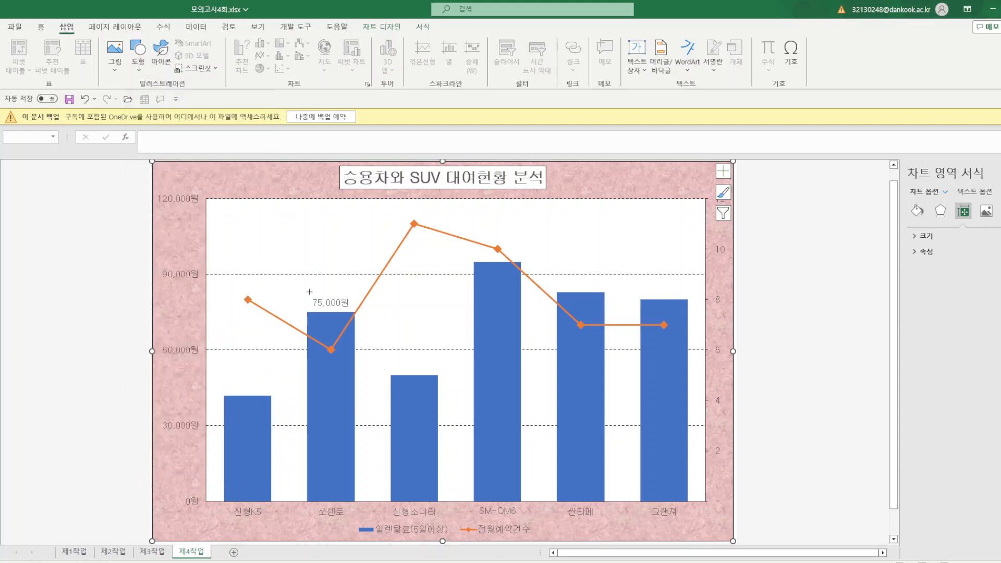
pyautogui.moveTo(242, 231); pyautogui.dragTo(330, 258)
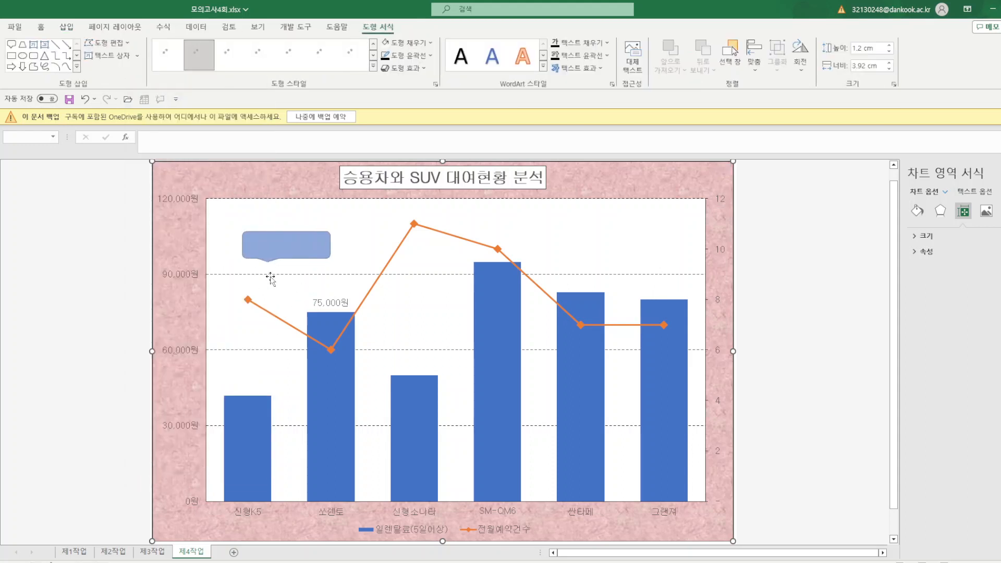
# - Move the speech-bubble callout slightly lower and aim its tail just above the 쏘렌토 column's data label
pyautogui.moveTo(267, 262); pyautogui.dragTo(329, 283)
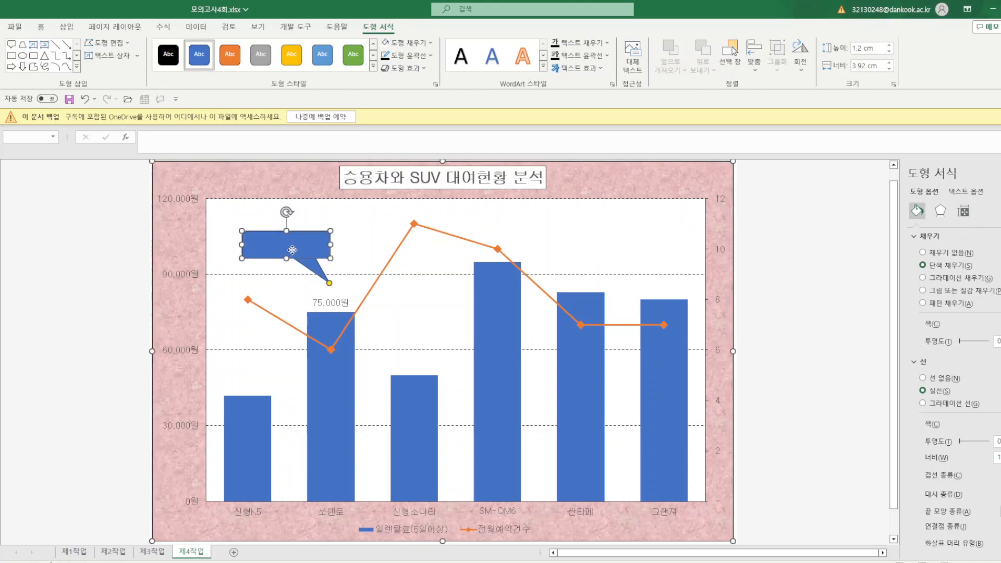
pyautogui.moveTo(293, 247); pyautogui.dragTo(294, 263)
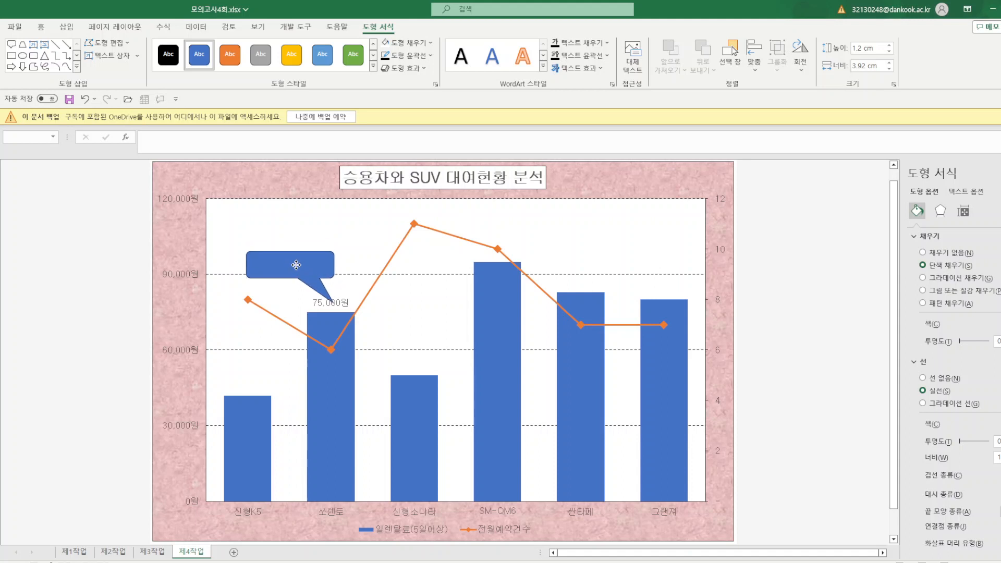
pyautogui.moveTo(334, 303); pyautogui.dragTo(327, 291)
# - Enter the text "2020년 식" in the speech-bubble callout
pyautogui.write('2')
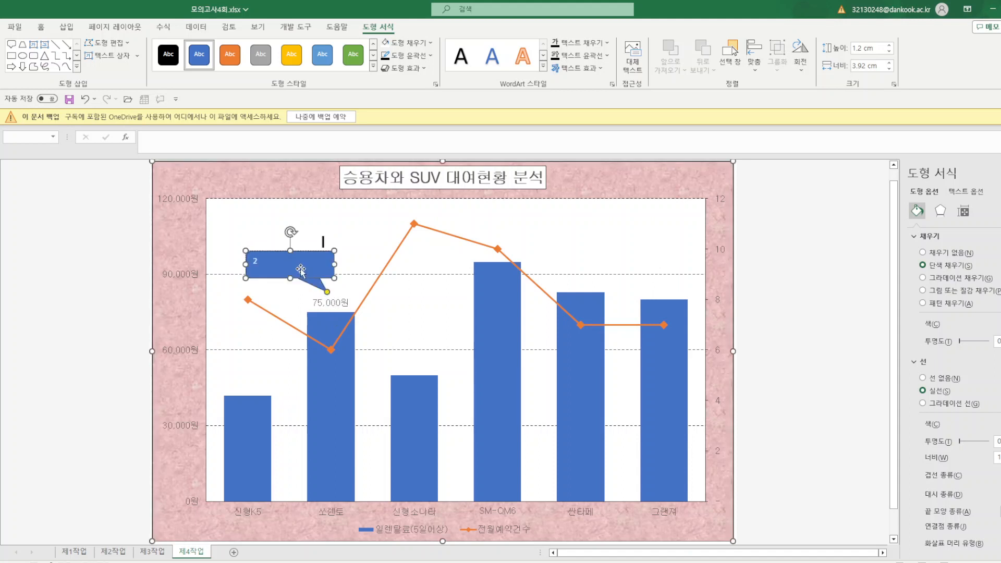
pyautogui.write('020ㄴ 시')
pyautogui.click(279, 228)
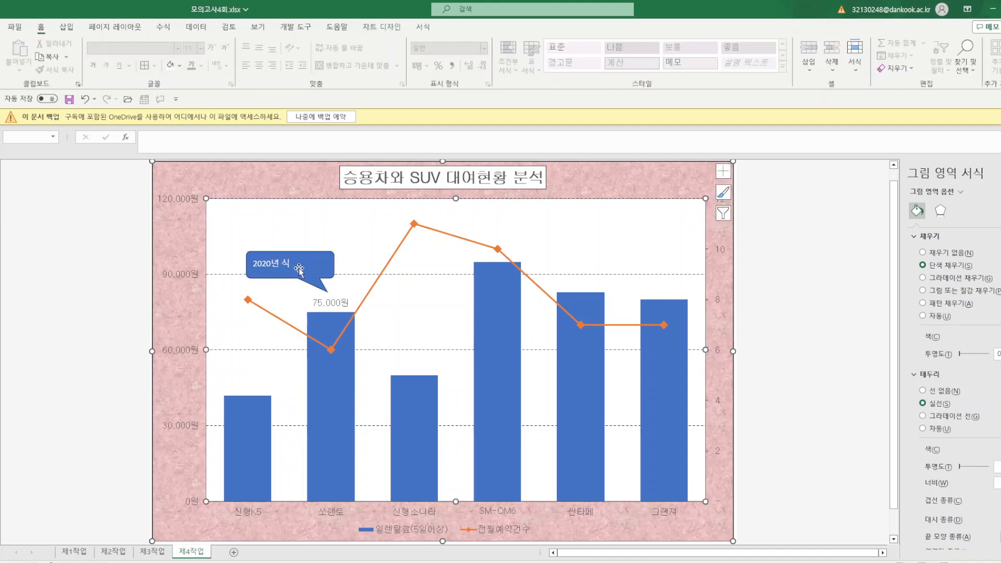
# - Give the callout black text on a white fill and centre the text vertically and horizontally
pyautogui.moveTo(287, 262); pyautogui.dragTo(246, 262)
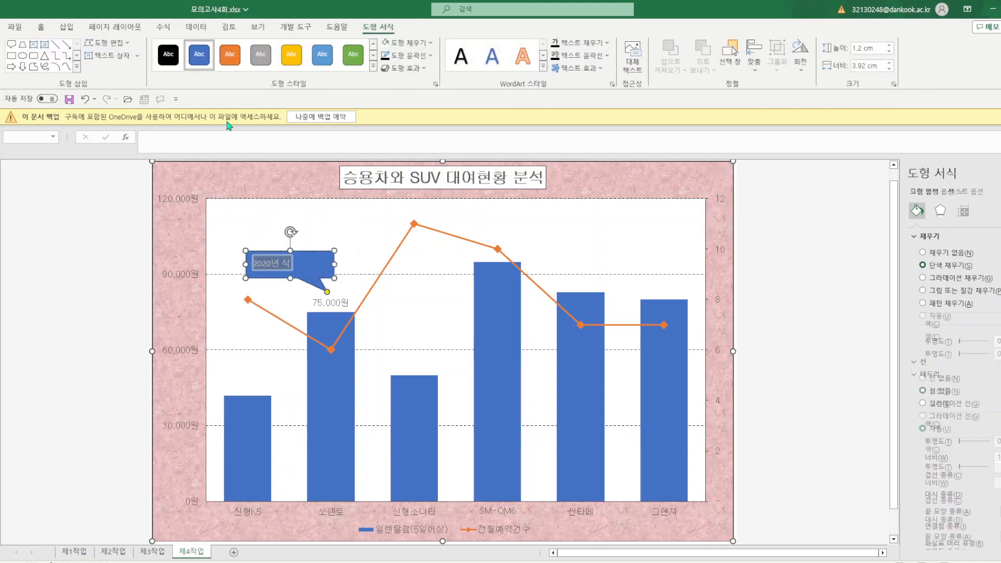
pyautogui.click(41, 27)
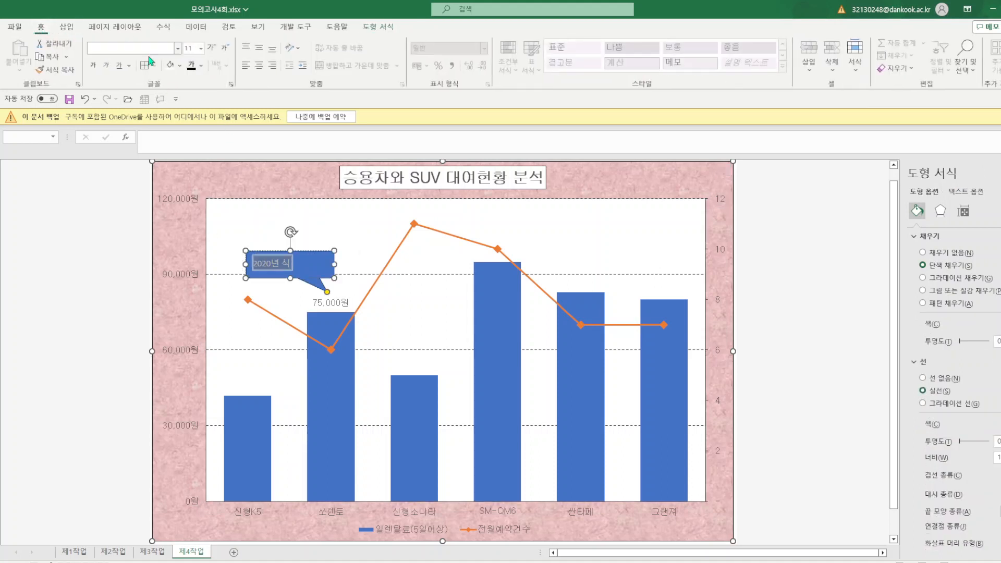
pyautogui.click(192, 66)
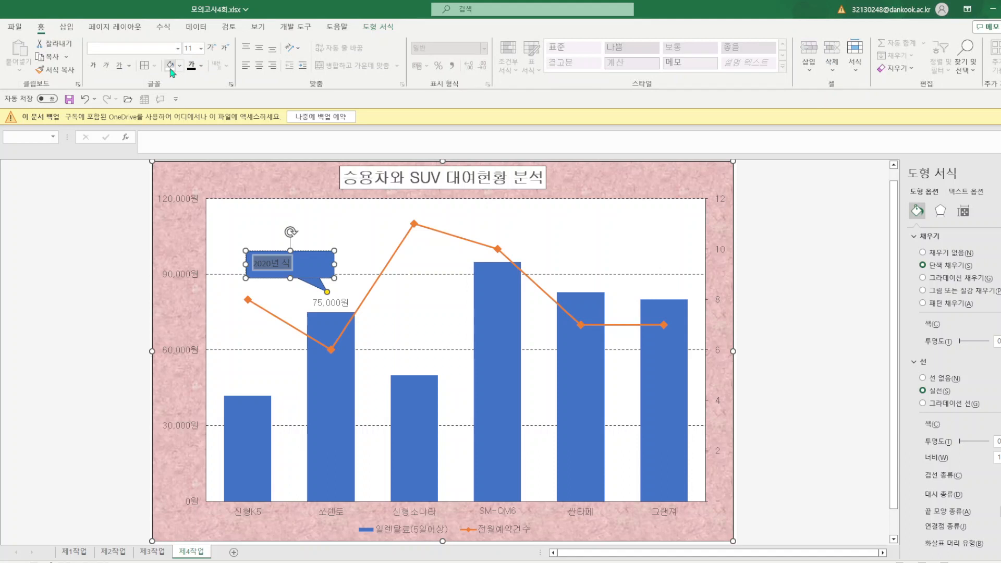
pyautogui.click(170, 65)
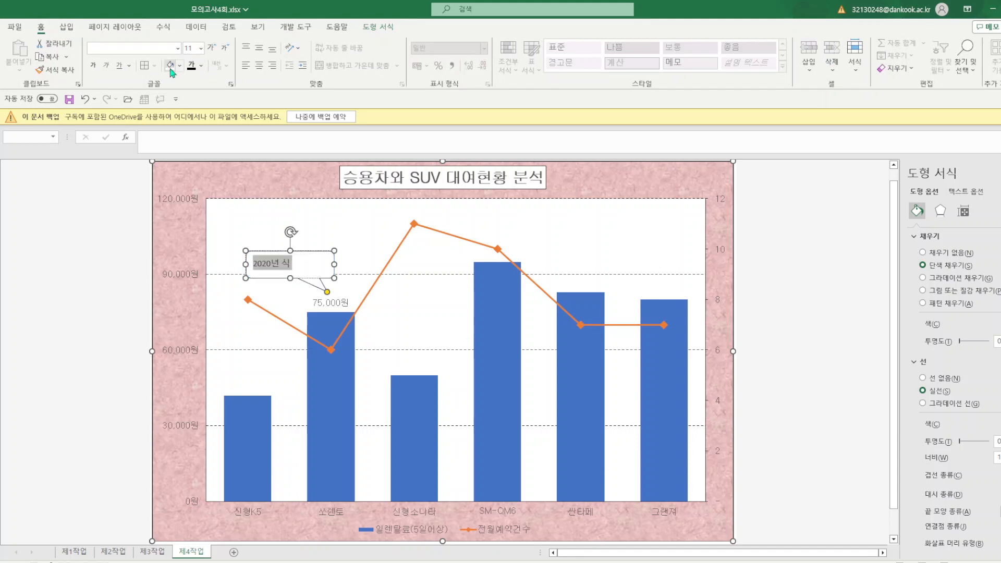
pyautogui.click(259, 48)
pyautogui.click(259, 65)
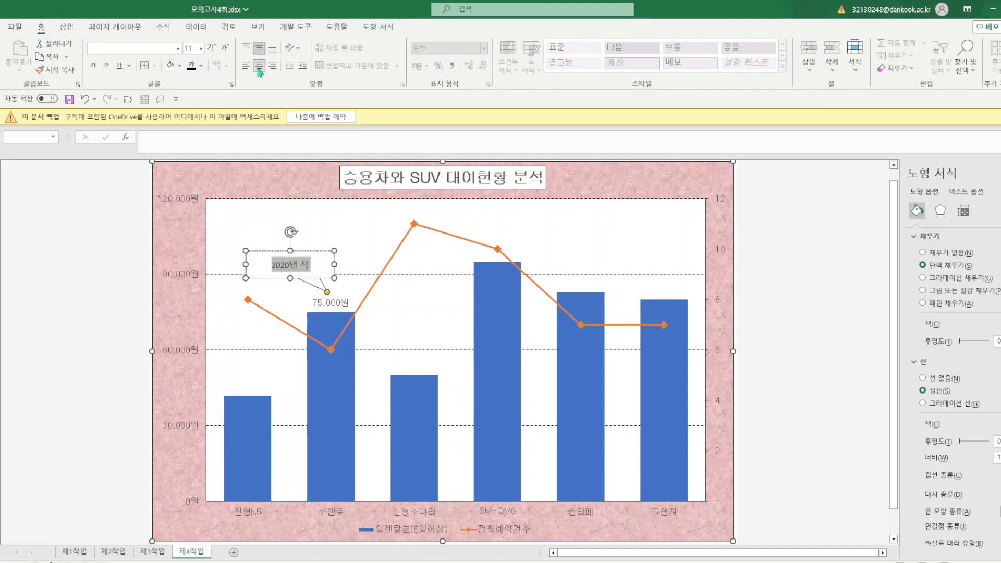
# - Set the callout text's font to 굴림 and deselect the chart
pyautogui.click(177, 48)
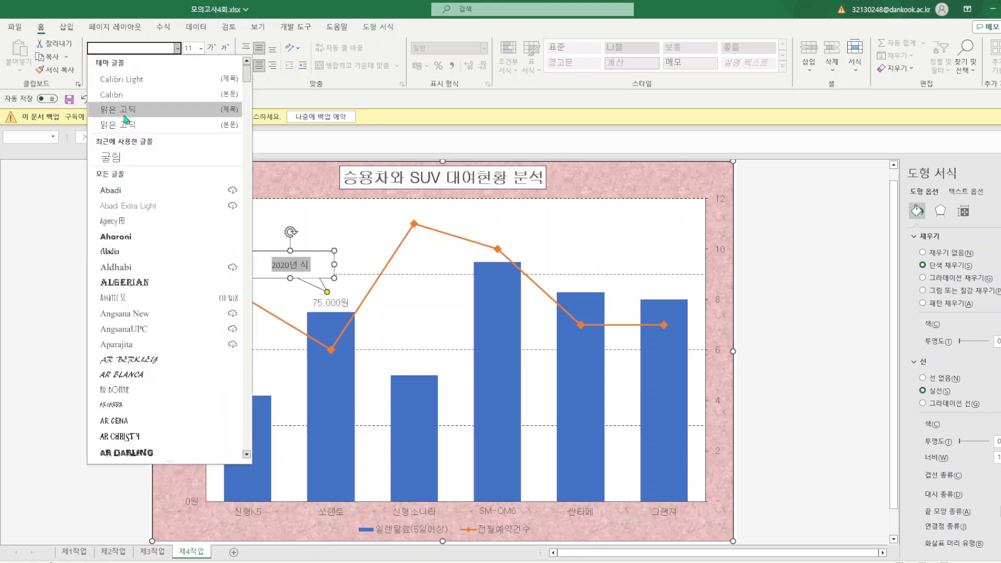
pyautogui.click(120, 159)
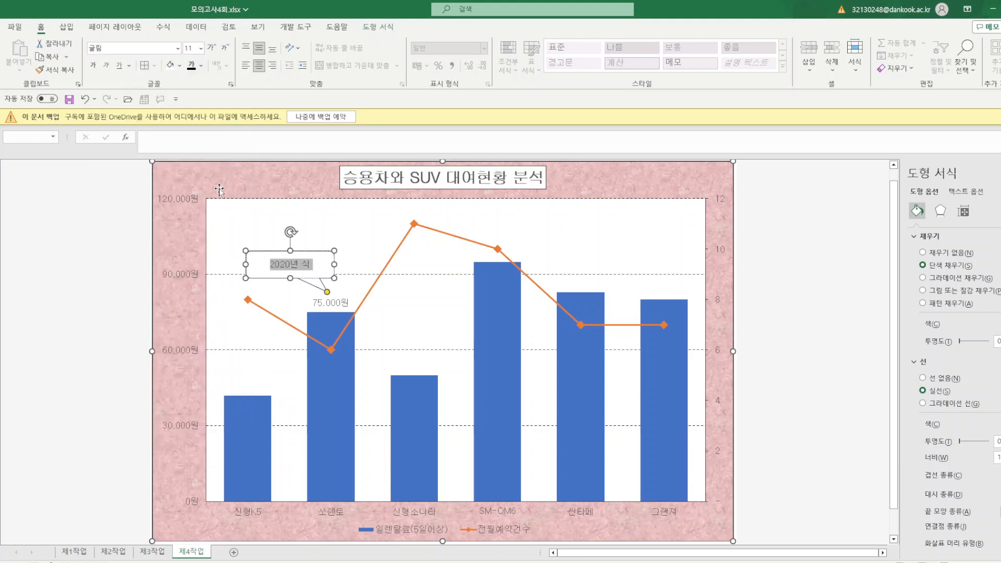
pyautogui.click(372, 227)
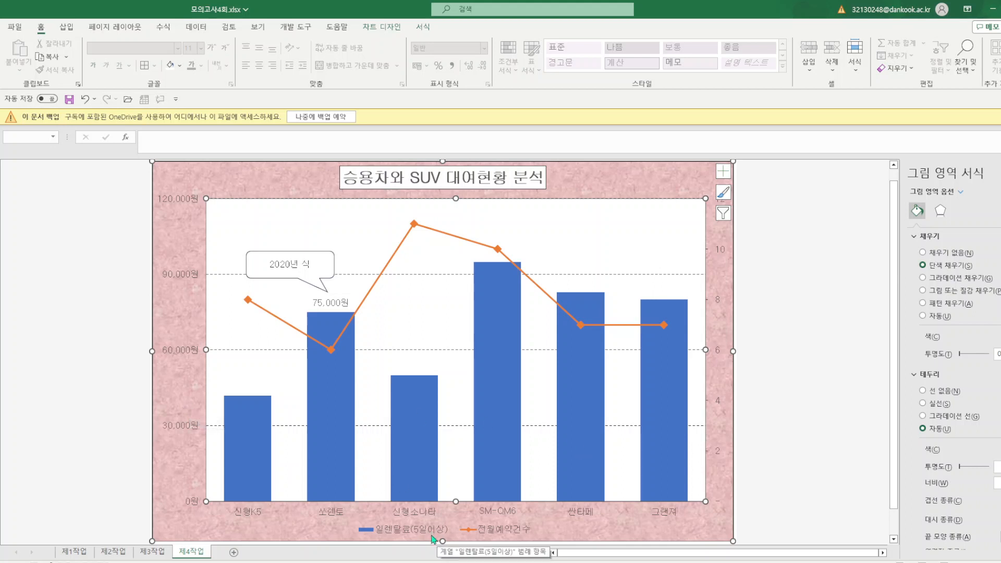
pyautogui.click(764, 370)
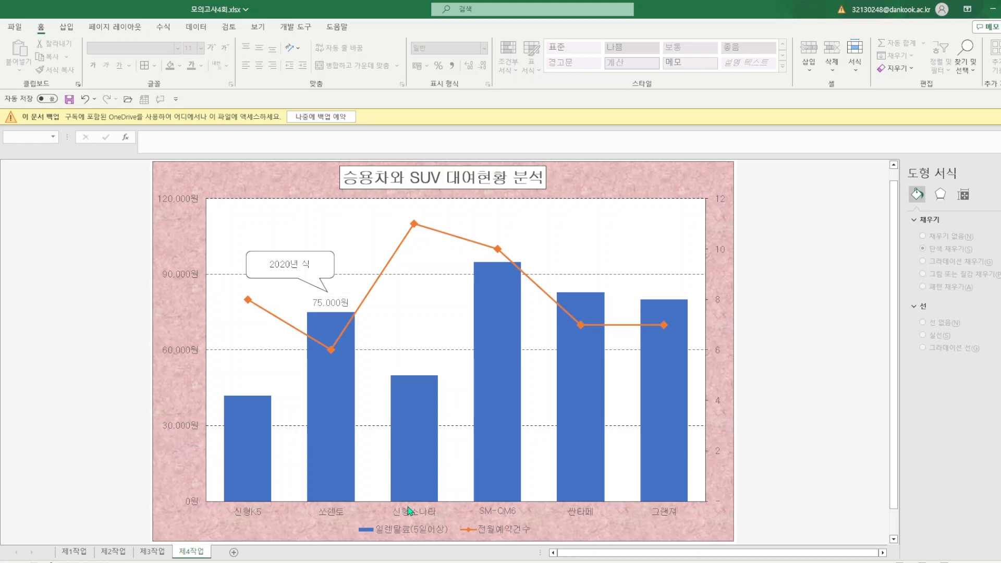
# - Review the tables on sheets 제1작업, 제2작업 and 제3작업 and the combo chart on 제4작업, and return to 제1작업
pyautogui.click(78, 552)
pyautogui.click(263, 465)
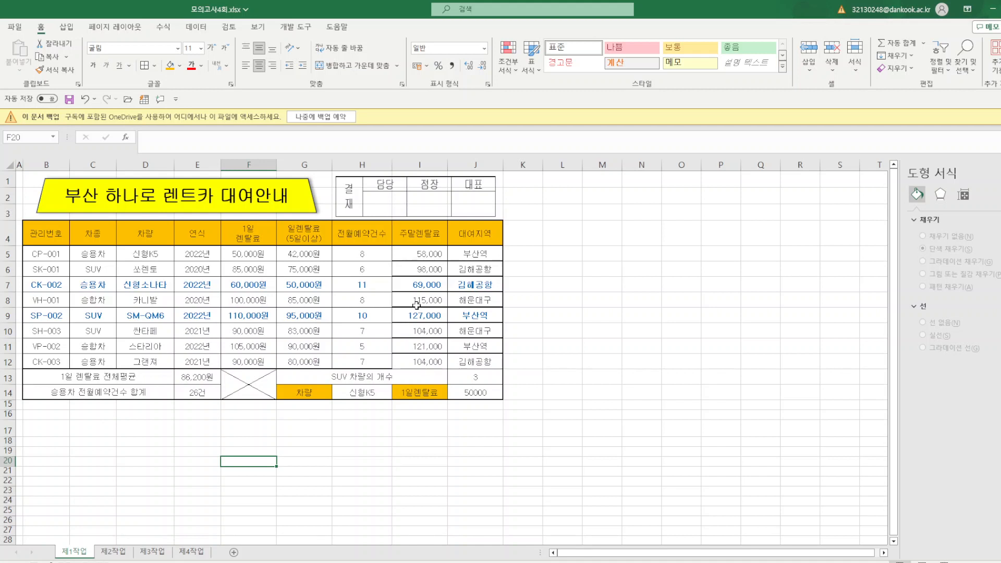
pyautogui.click(119, 553)
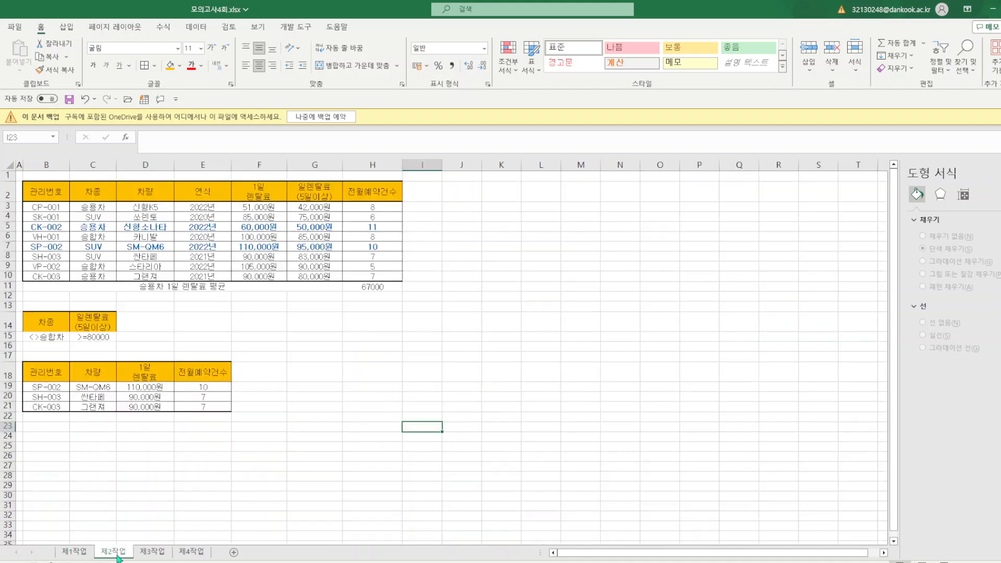
pyautogui.click(370, 293)
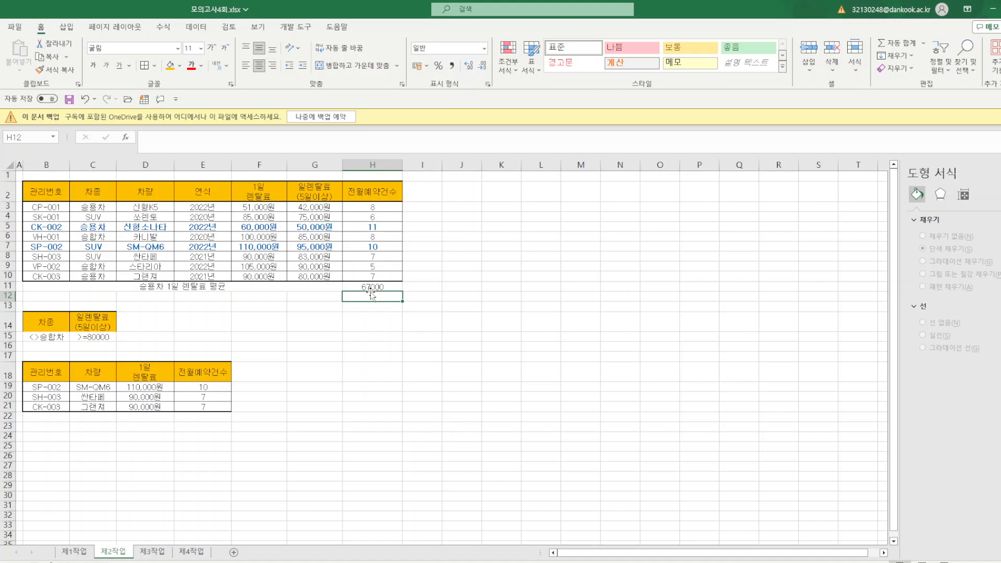
pyautogui.click(408, 428)
pyautogui.click(156, 552)
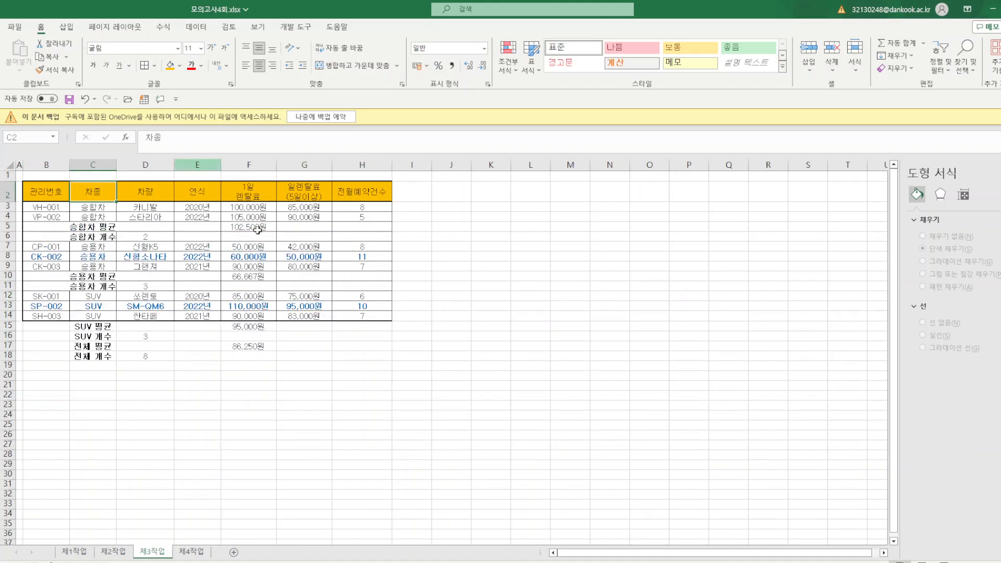
pyautogui.click(410, 425)
pyautogui.click(198, 553)
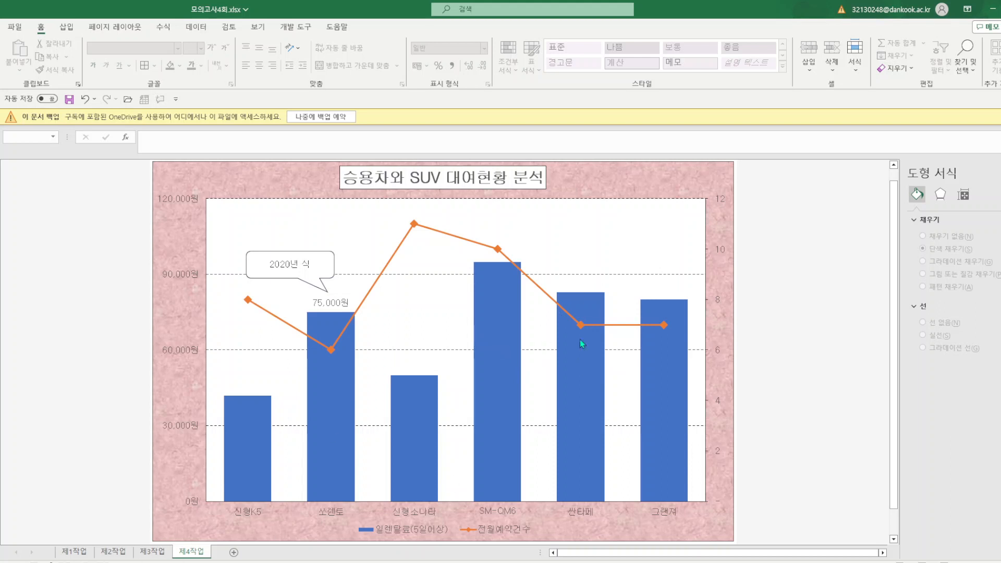
pyautogui.click(81, 553)
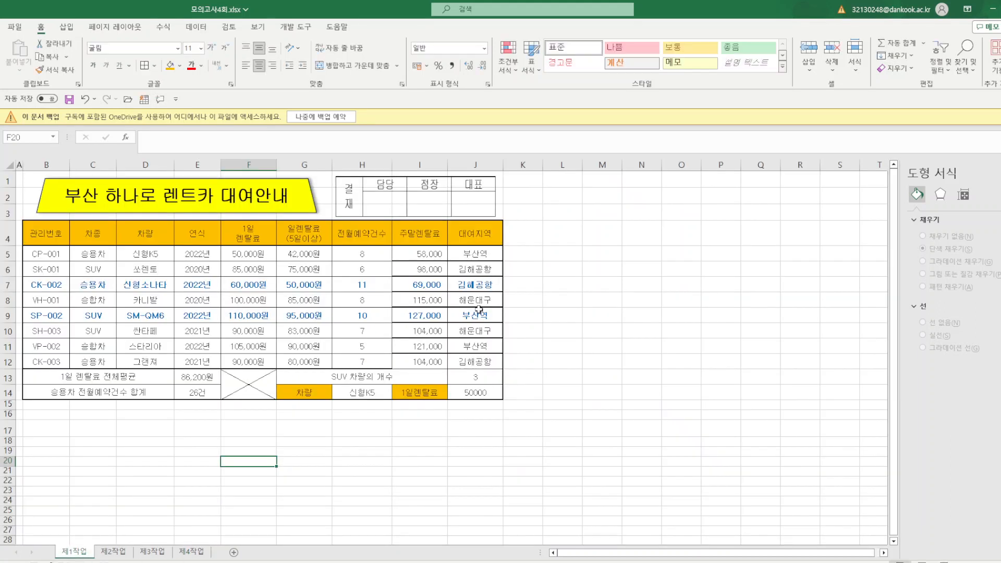